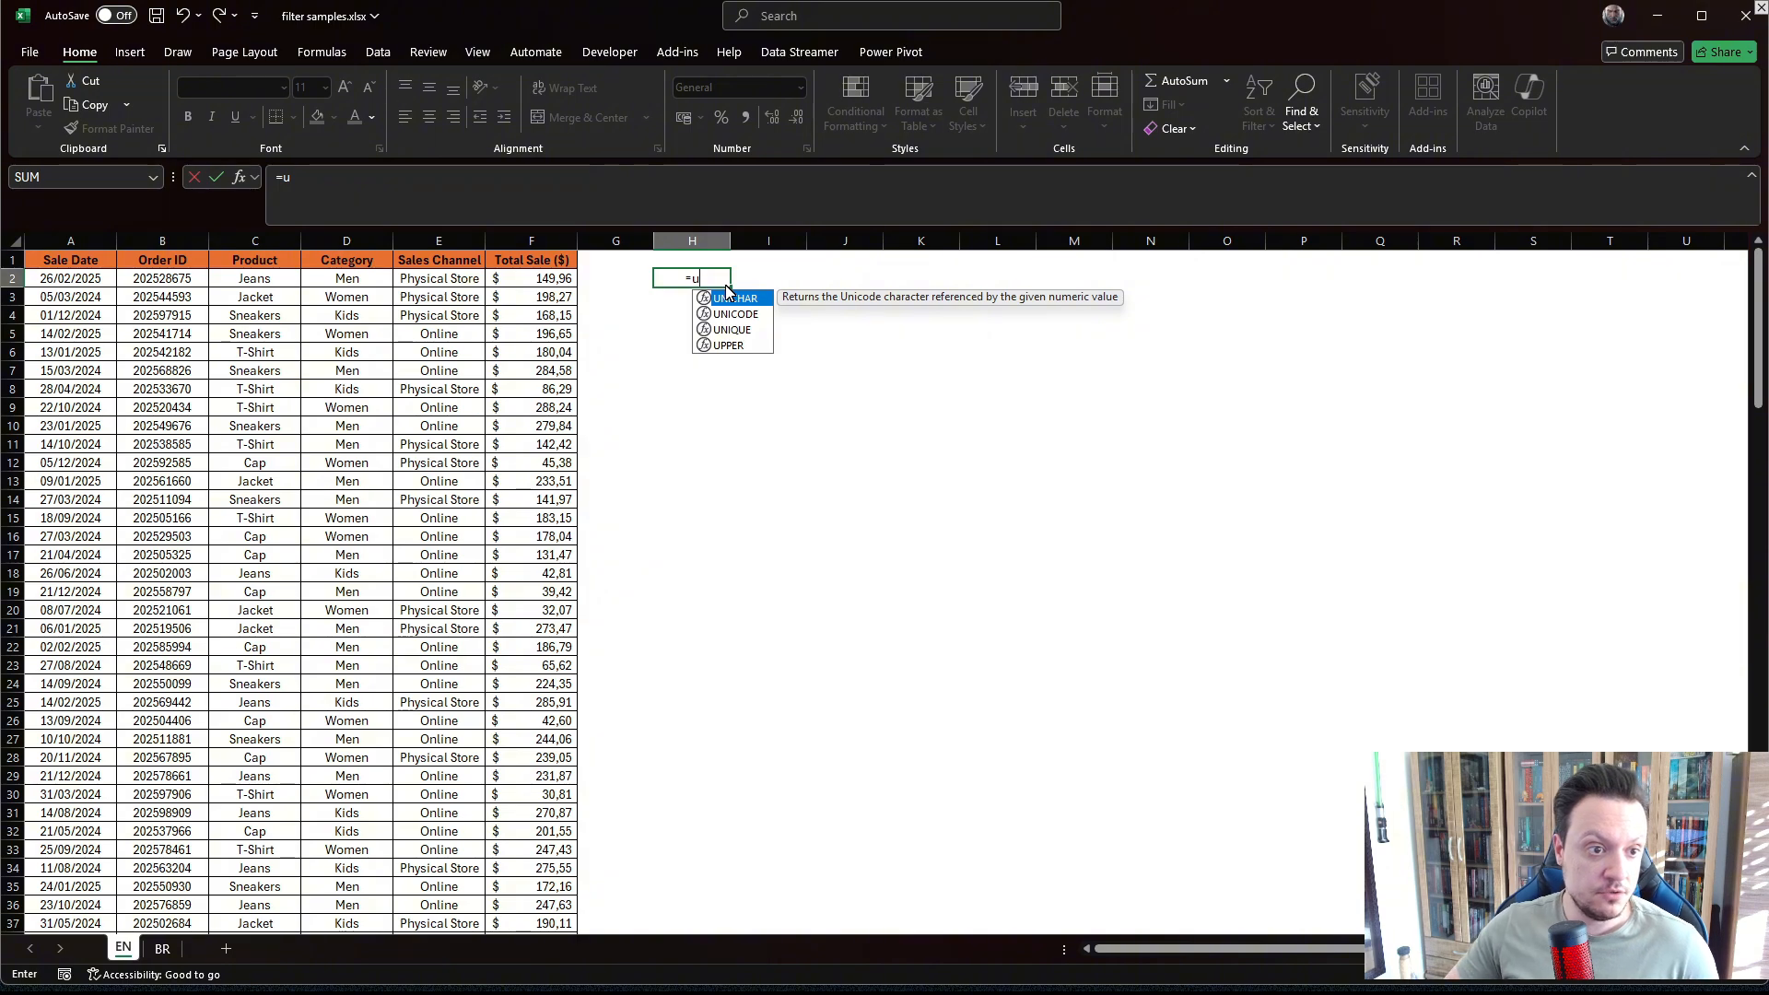
Complete a UNIQUE formula in H2 that lists the distinct values of the Product column range C1:C151.
{"action": "key", "text": "Down"}
{"action": "key", "text": "Down"}
{"action": "key", "text": "Tab"}
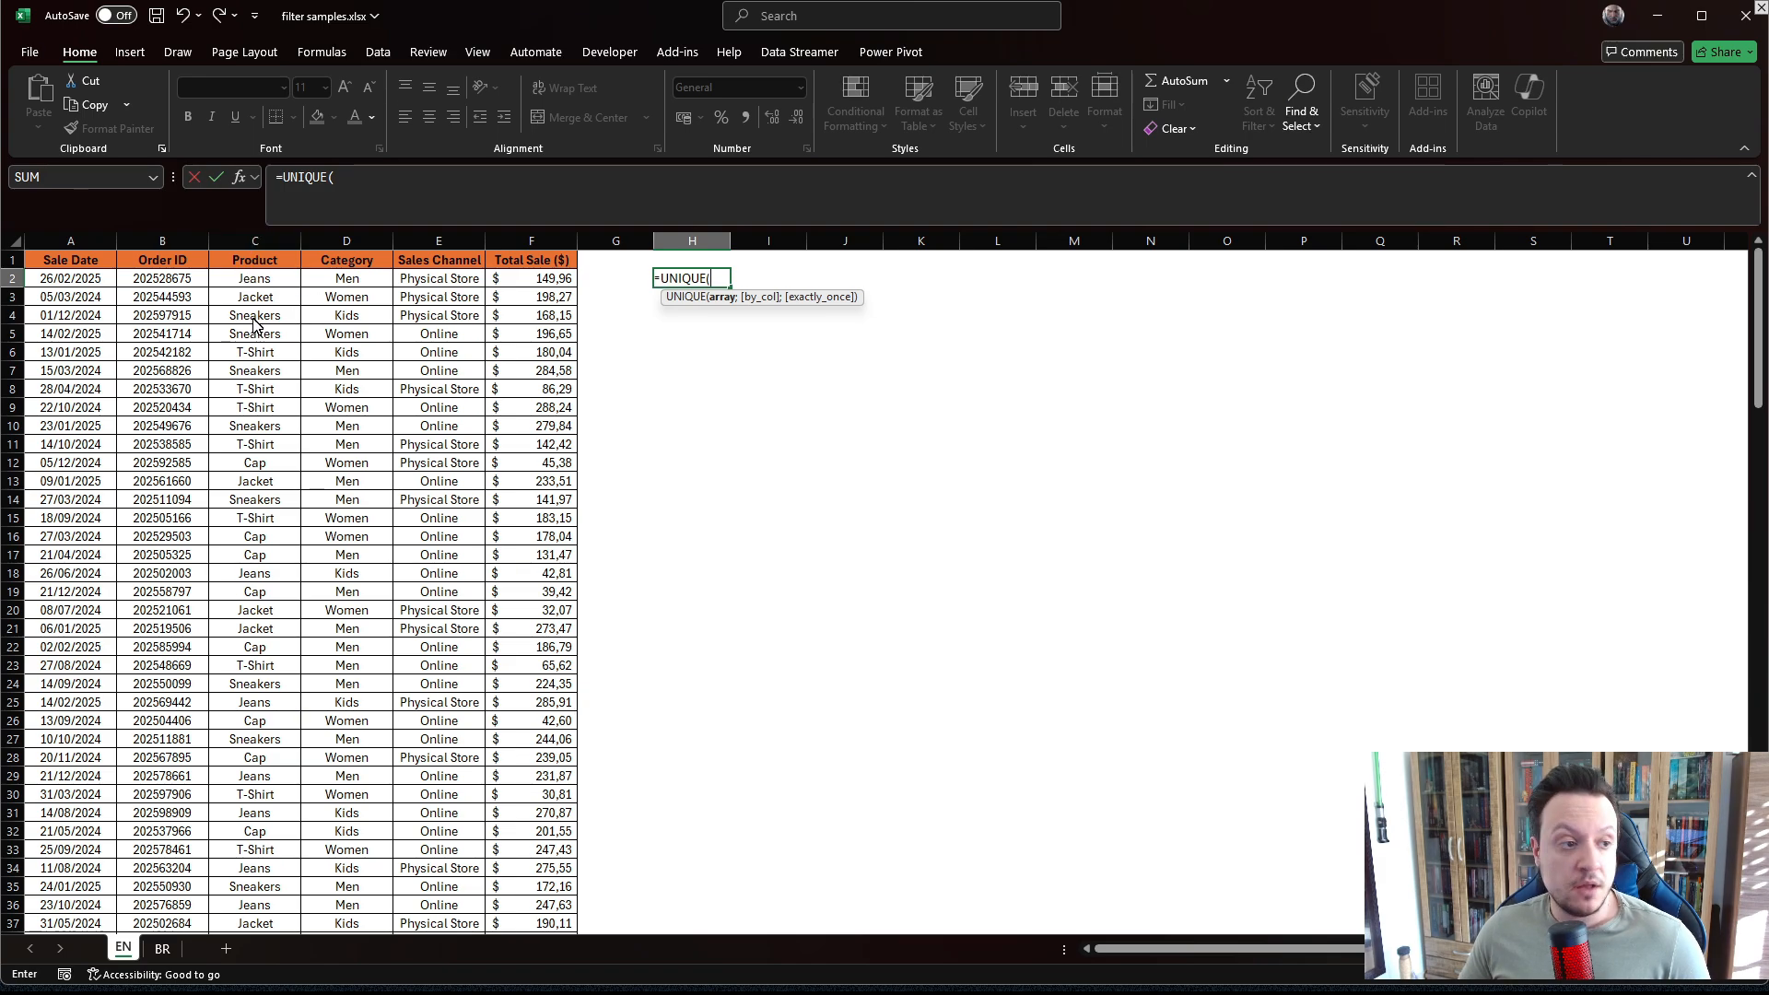
{"action": "left_click", "coordinate": [260, 267]}
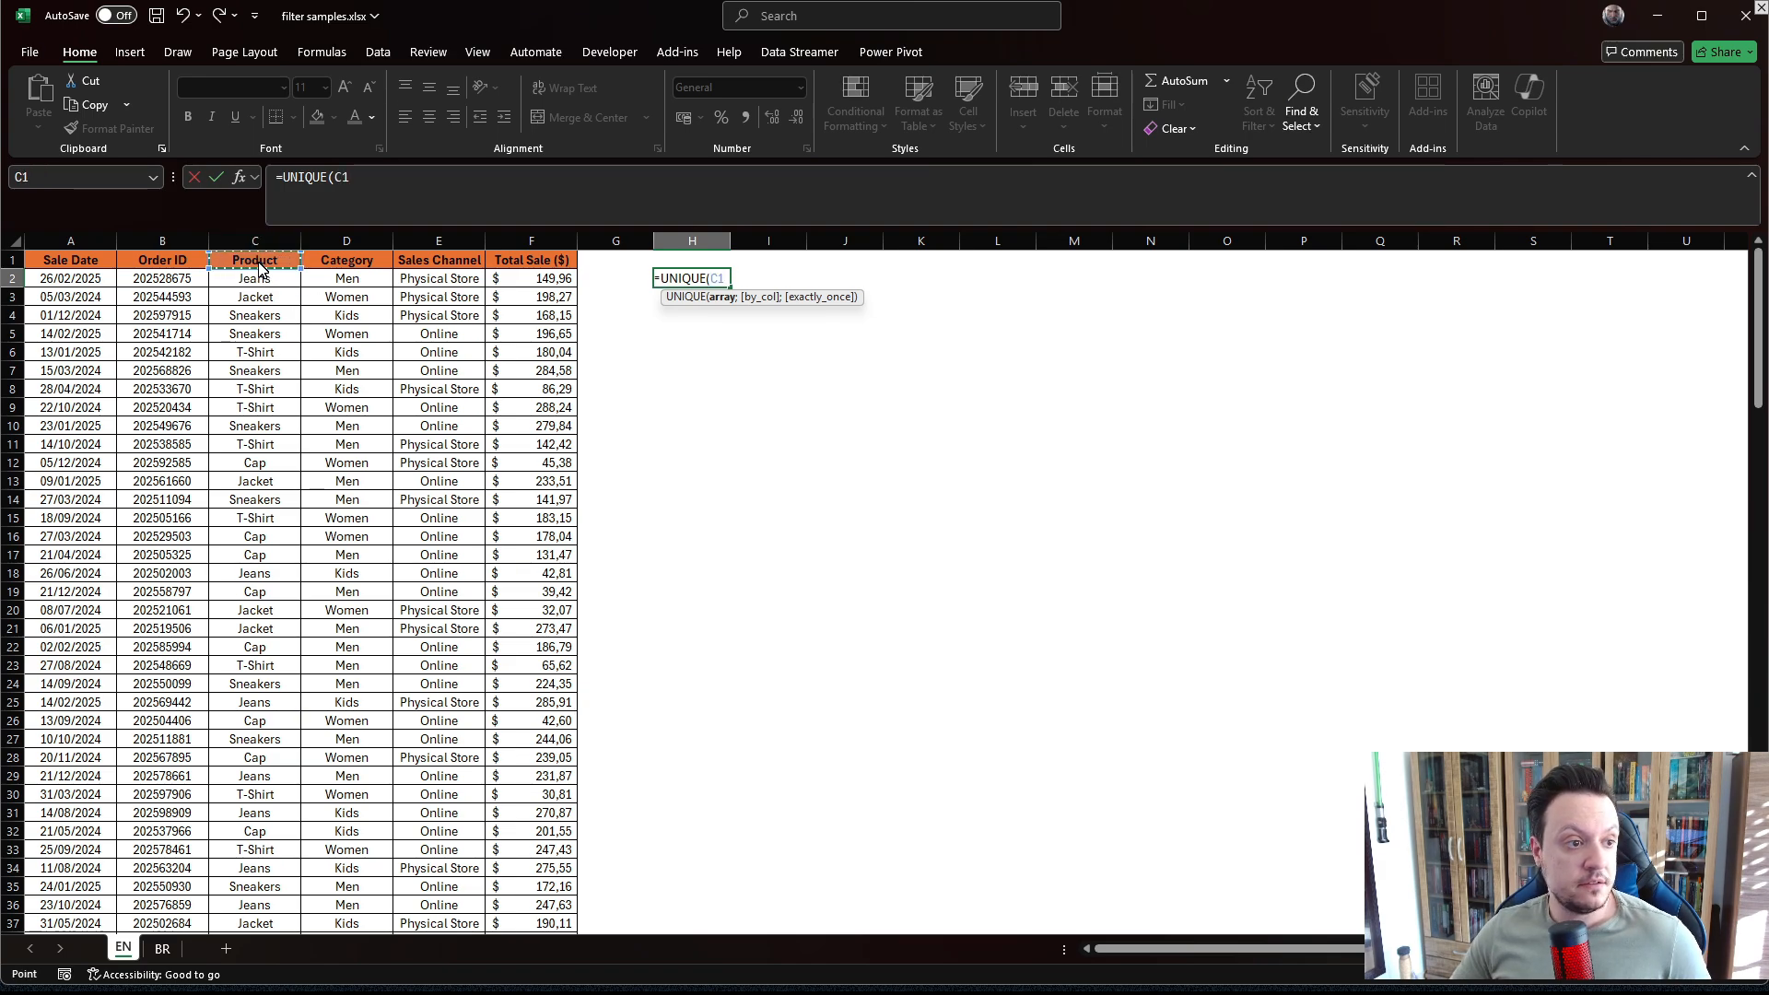
{"action": "key", "text": "ctrl+shift+Down"}
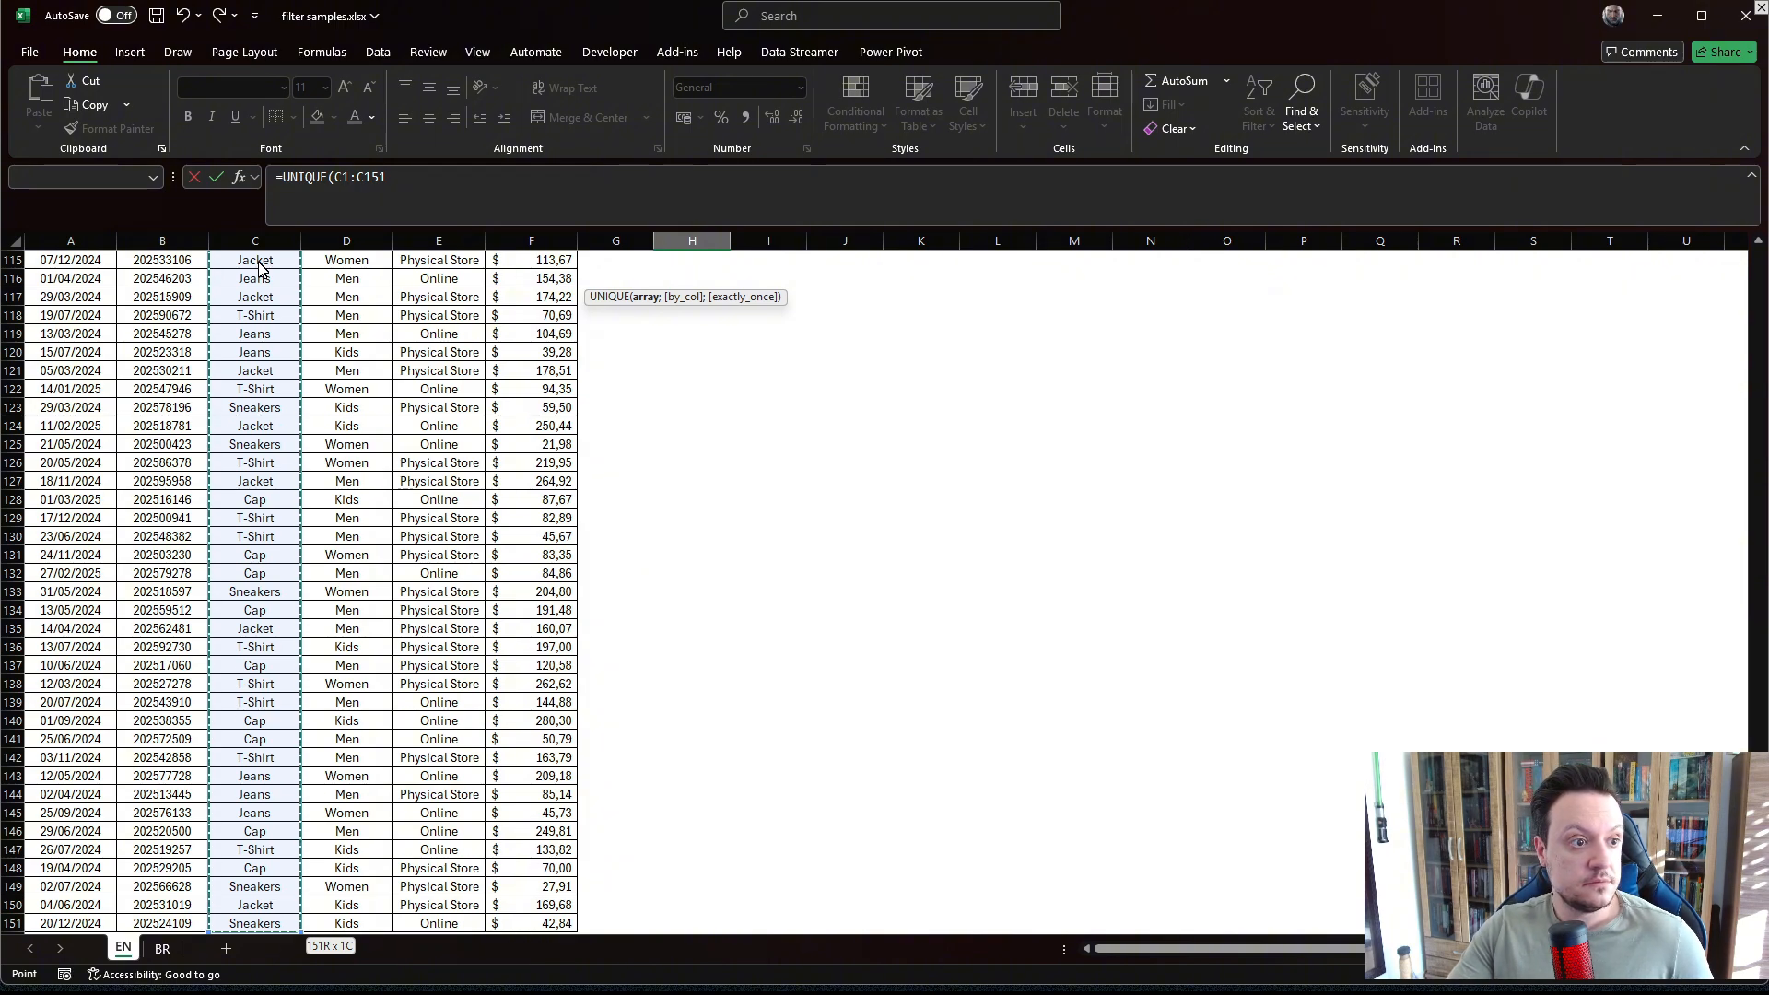
{"action": "type", "text": ")"}
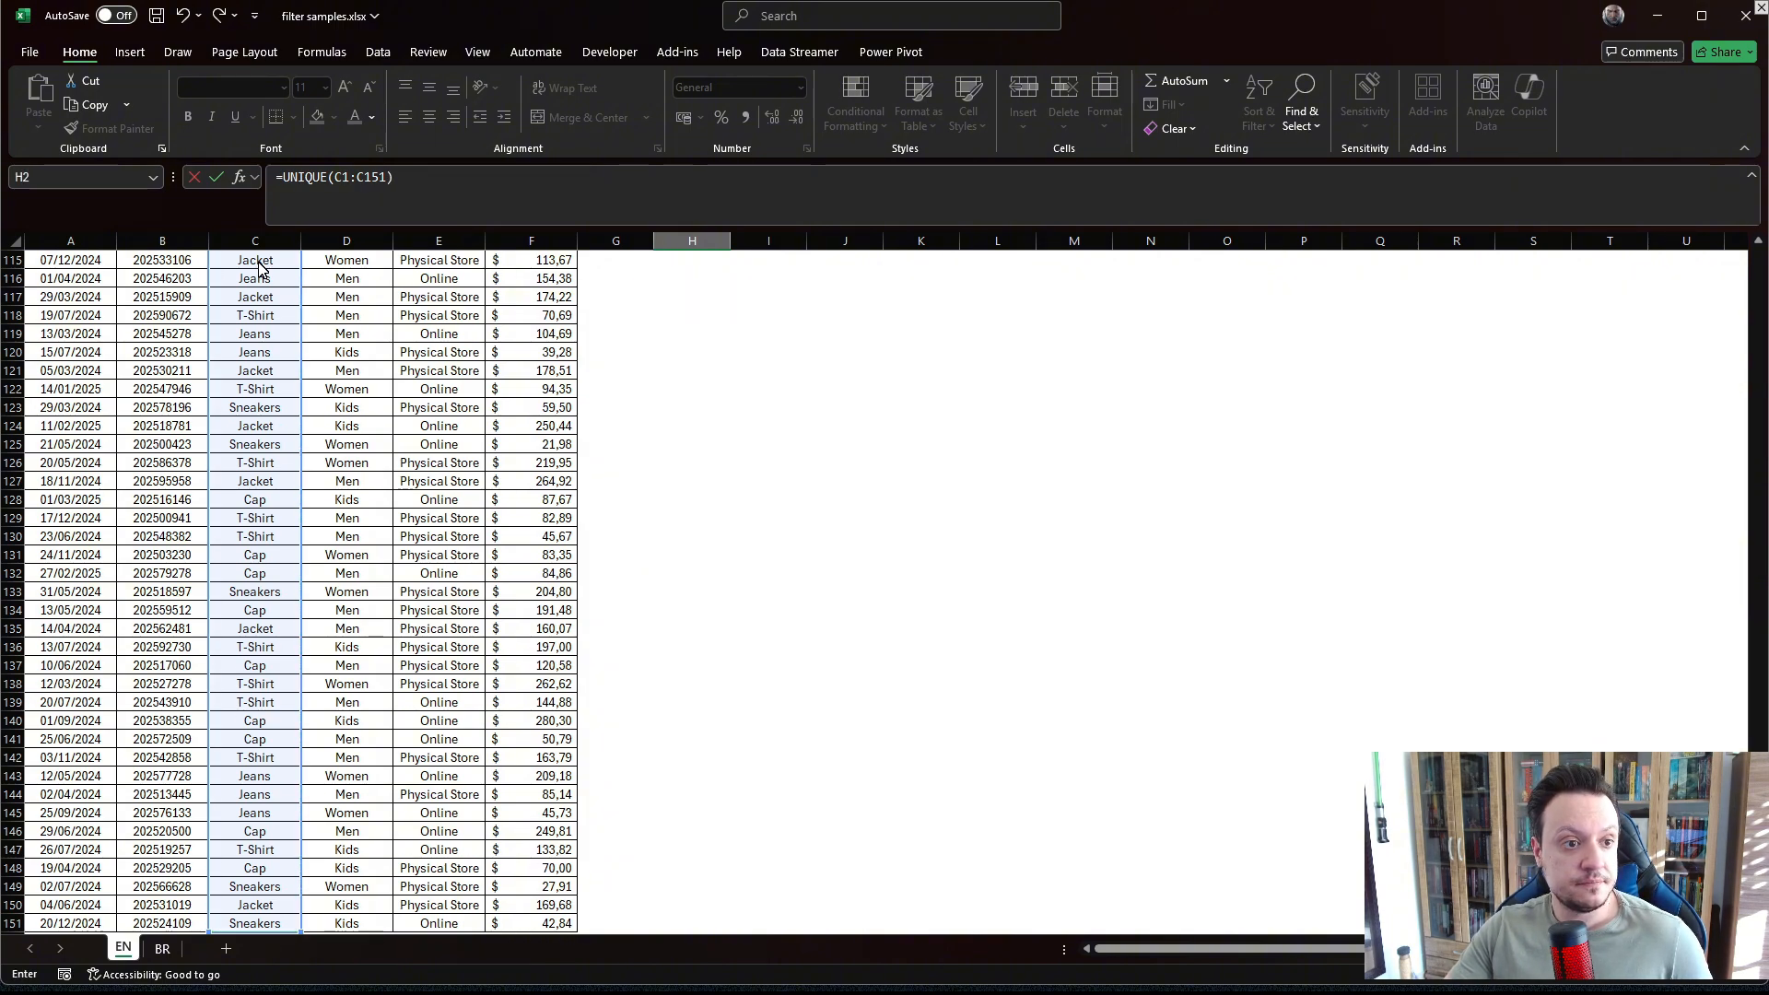
{"action": "key", "text": "Return"}
{"action": "scroll", "coordinate": [700, 369], "scroll_direction": "up", "scroll_amount": 2}
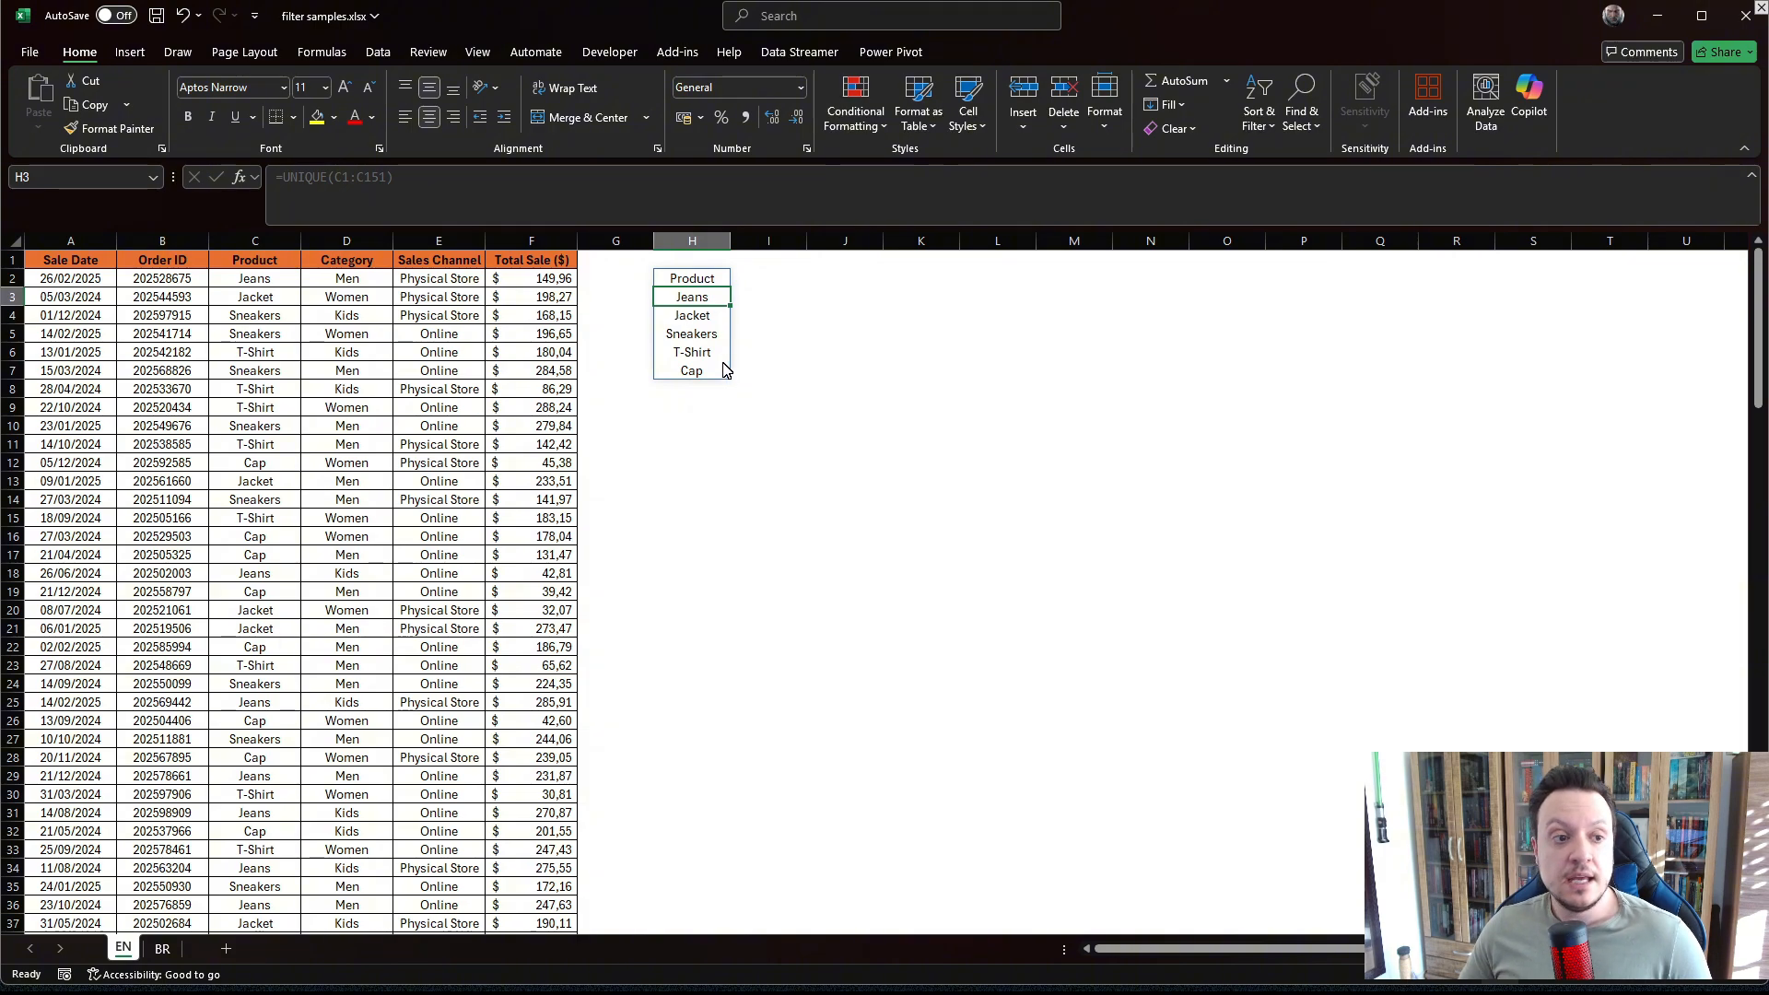
Edit H2's UNIQUE formula so its range starts at C2, giving =UNIQUE(C2:C151) without the header.
{"action": "left_click", "coordinate": [687, 276]}
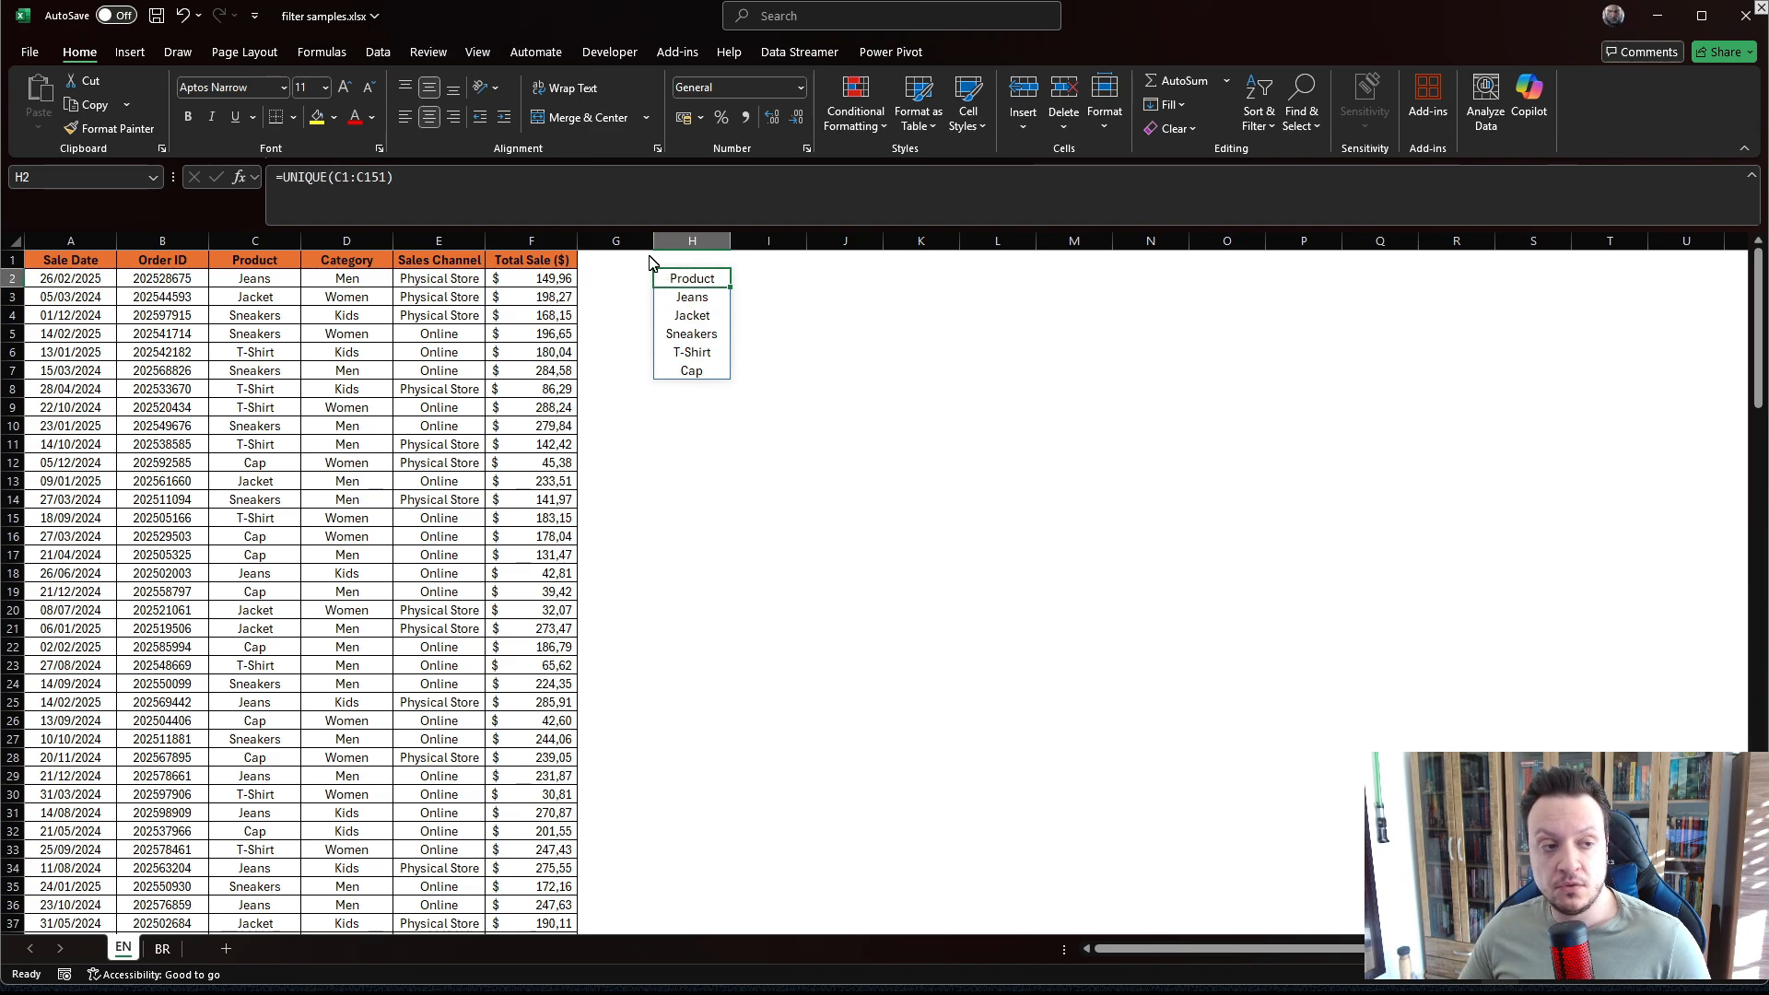
{"action": "left_click", "coordinate": [344, 175]}
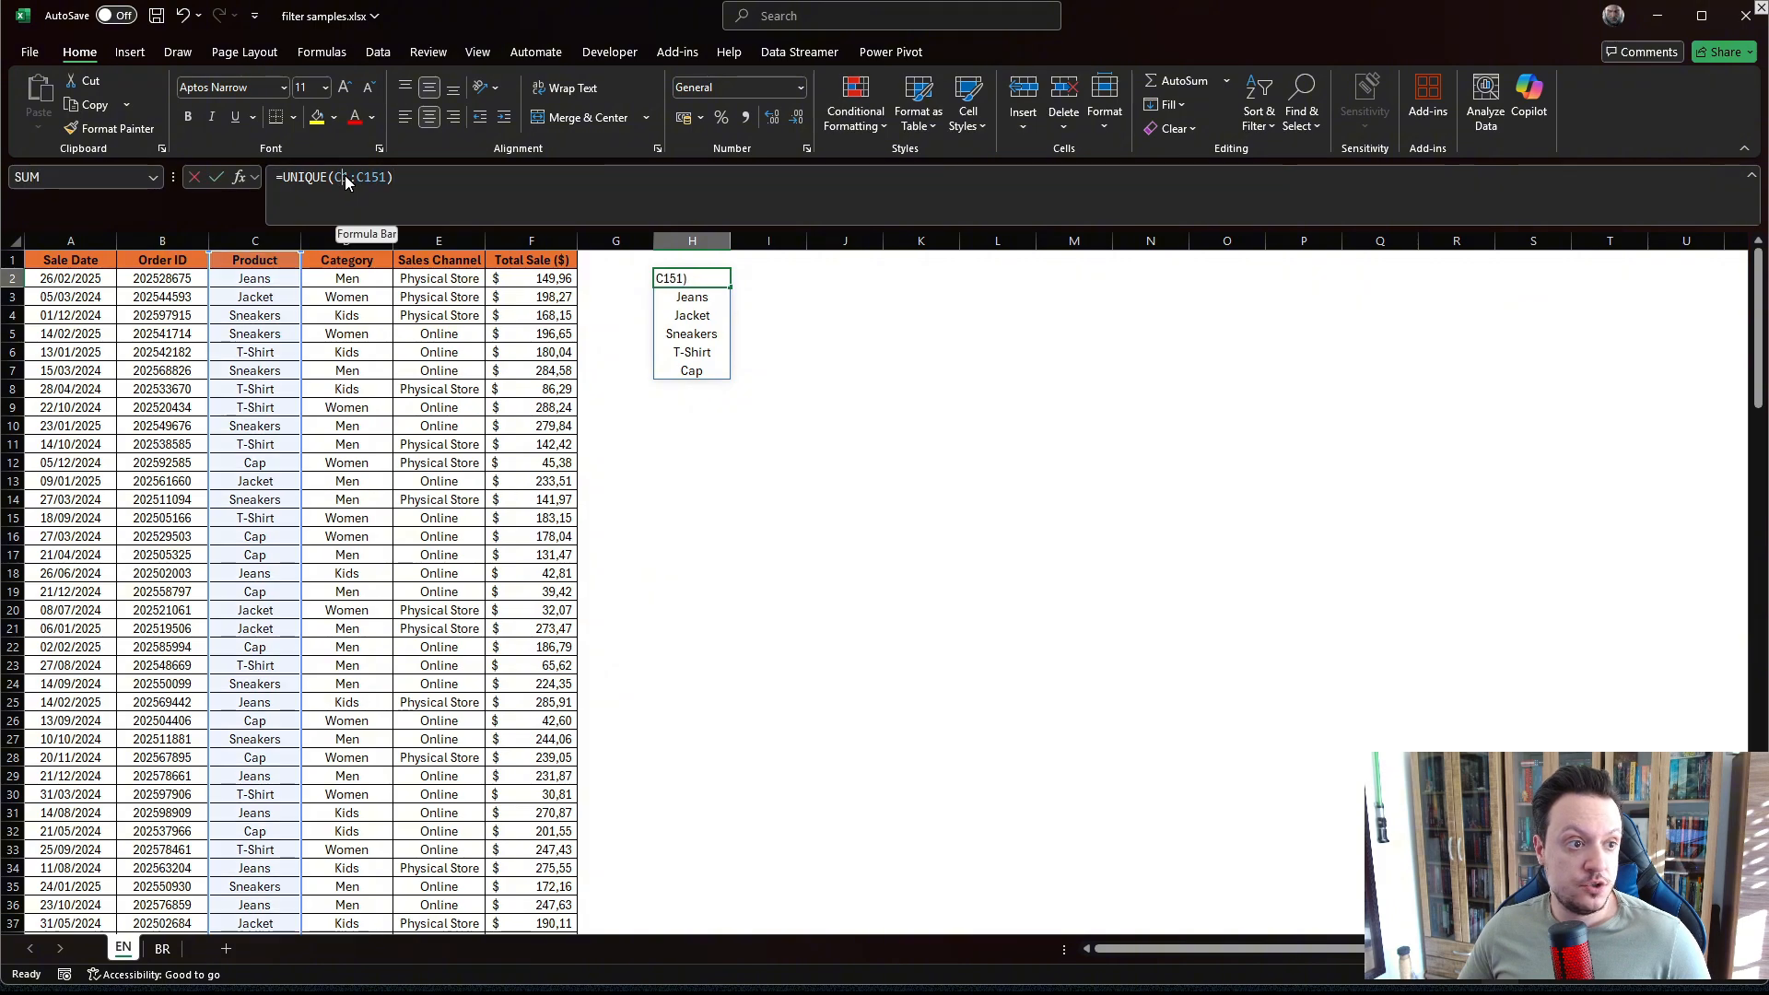
{"action": "key", "text": "BackSpace"}
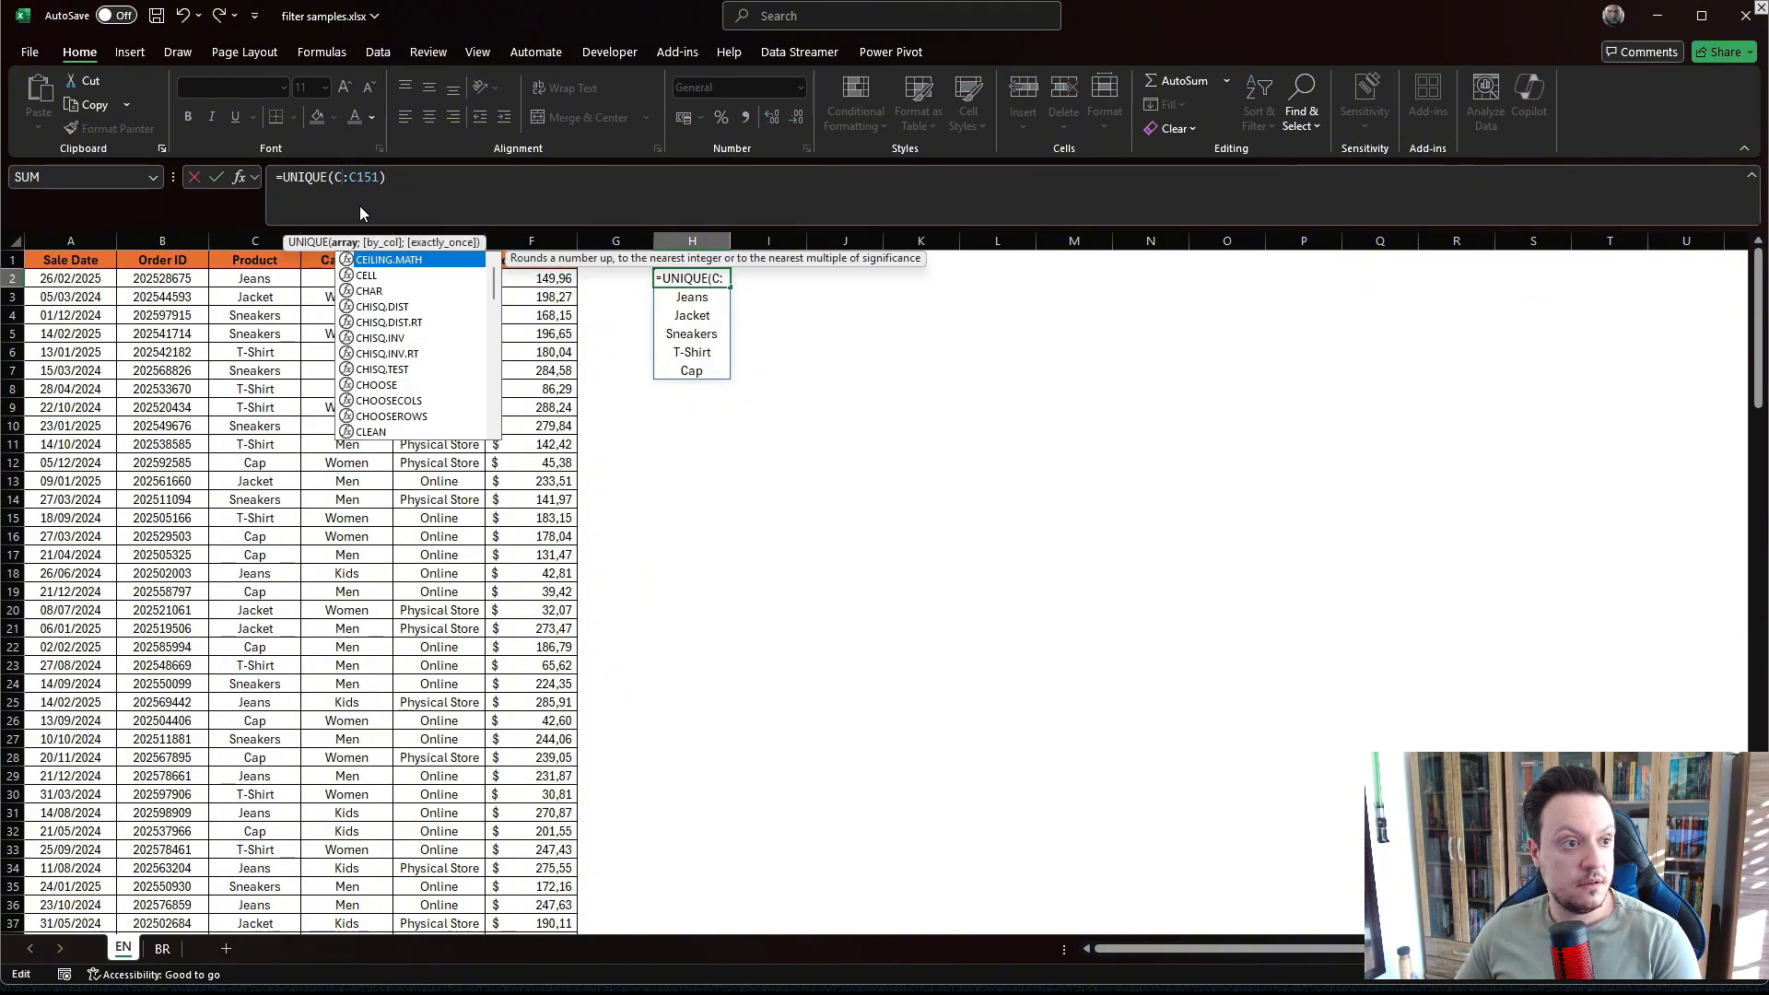
{"action": "type", "text": "2"}
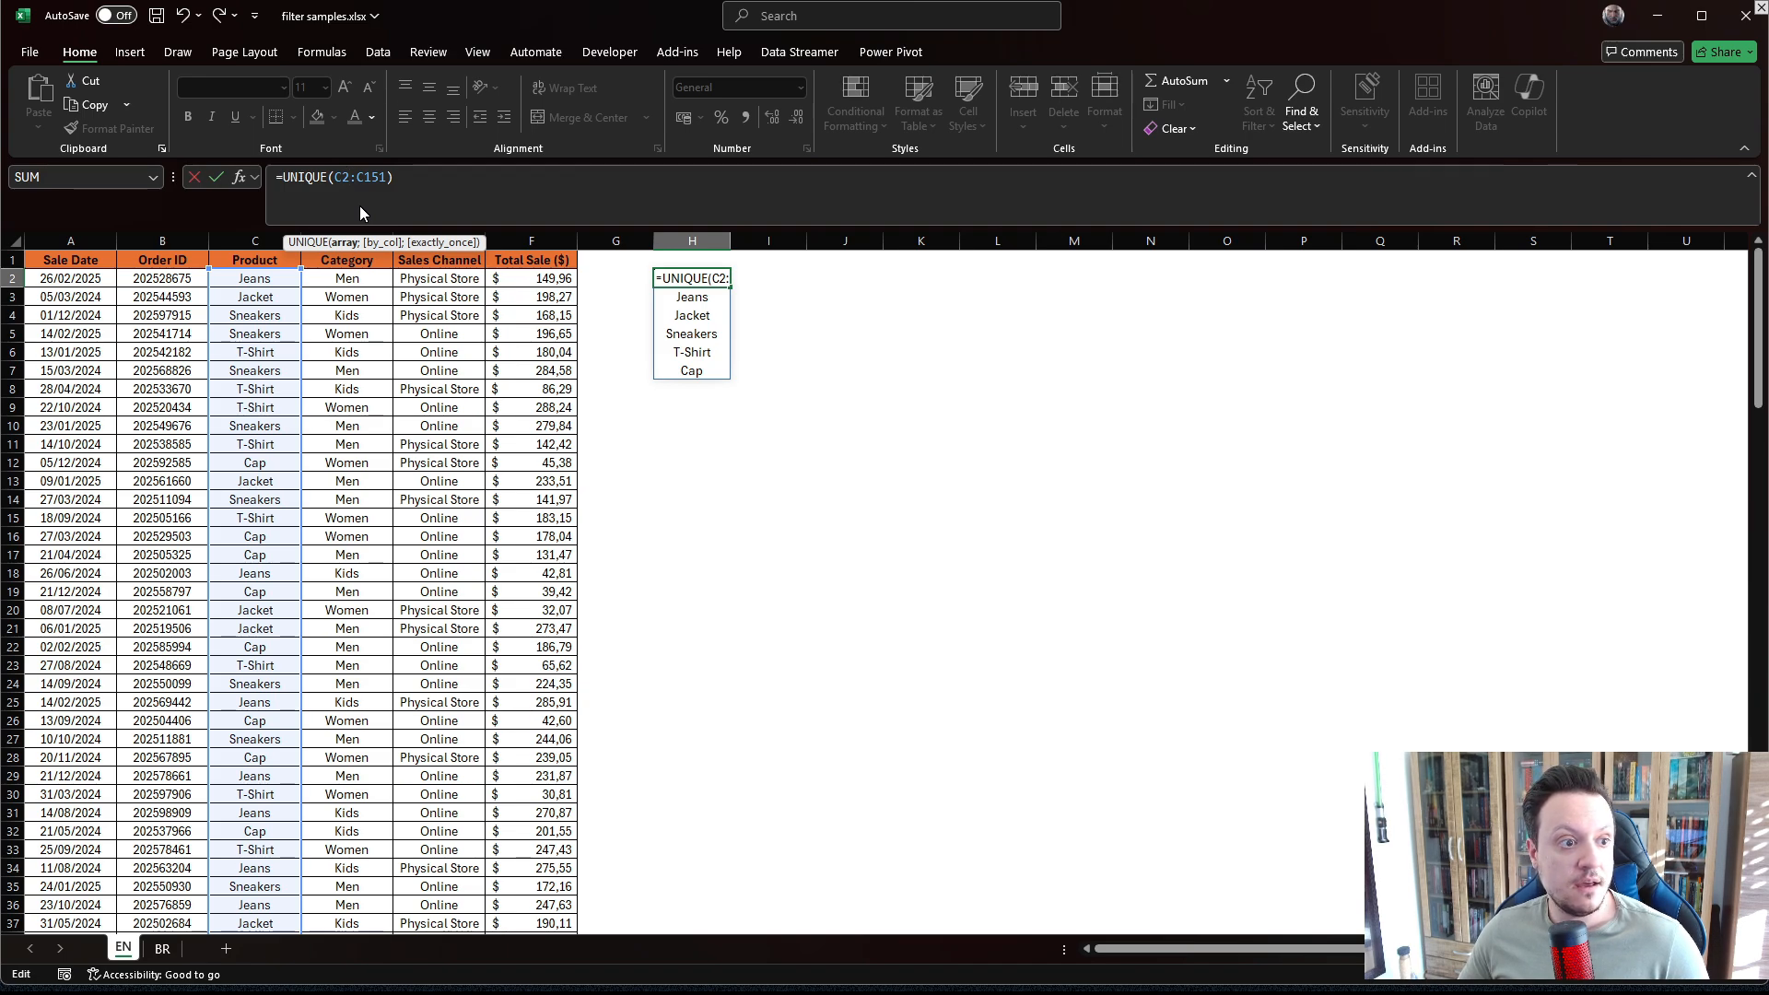
{"action": "key", "text": "Return"}
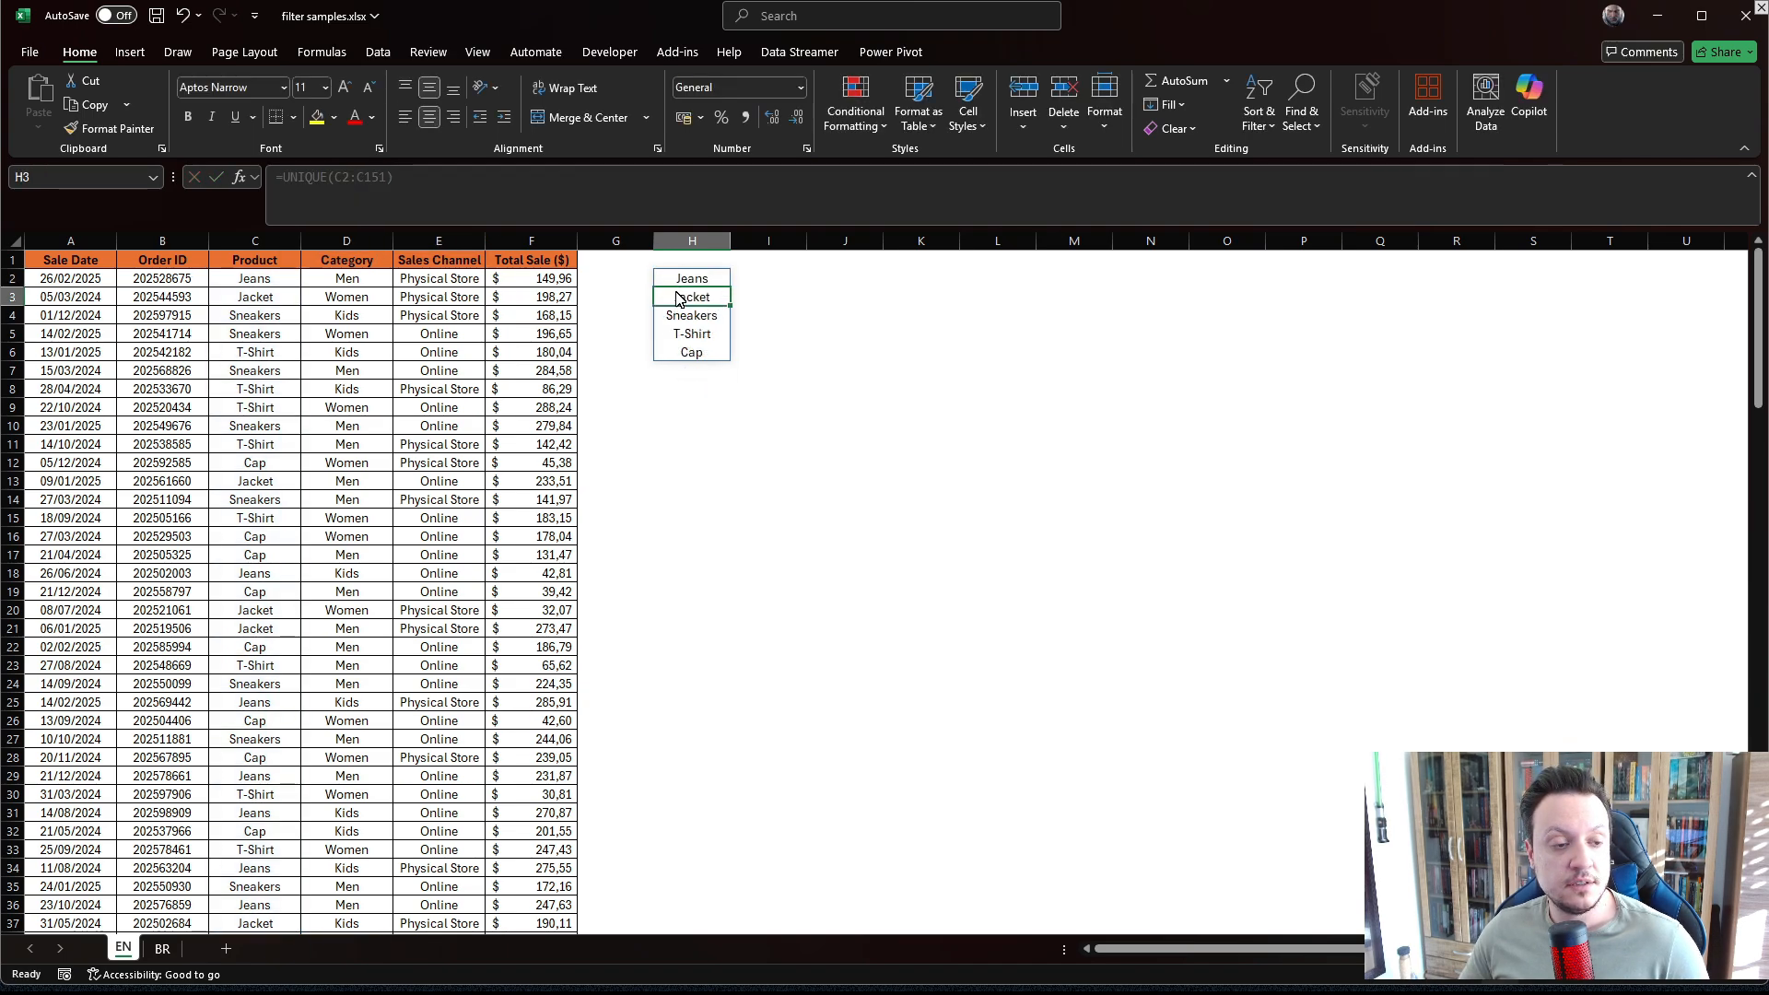
In I2, enter =SORT(H2#;1;1) to sort the spilled product list in ascending order.
{"action": "left_click_drag", "start_coordinate": [687, 278], "coordinate": [678, 356]}
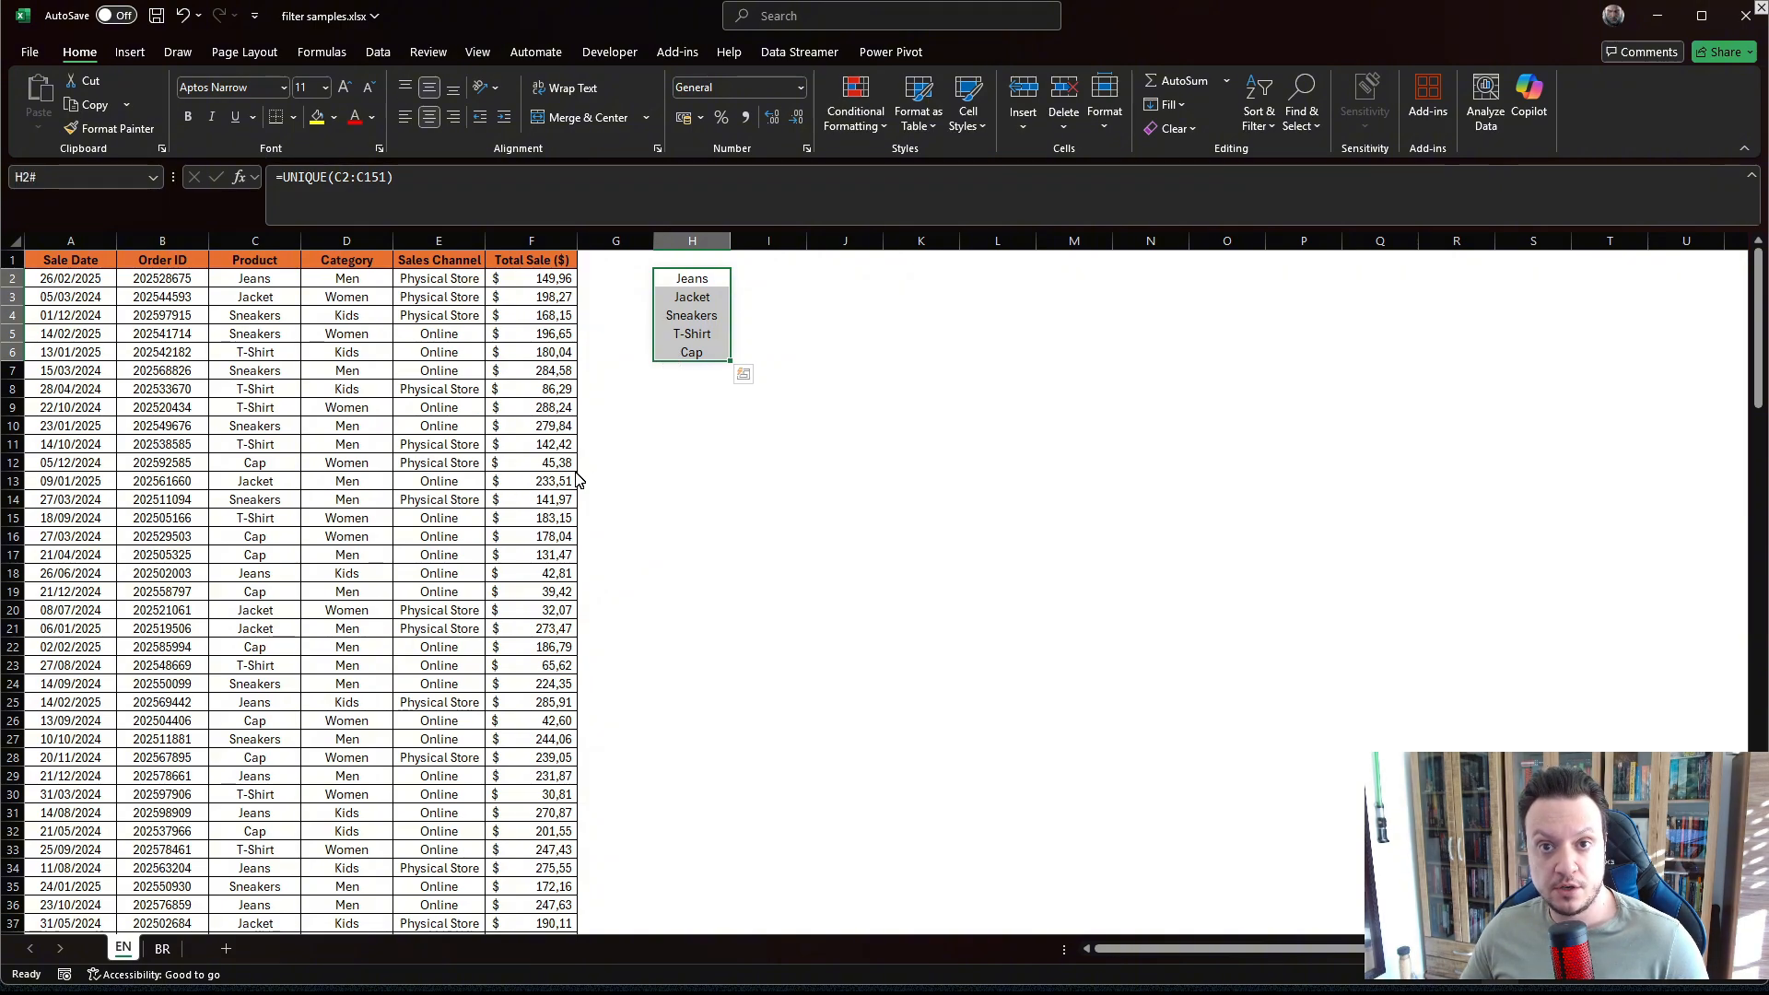
{"action": "key", "text": "Right"}
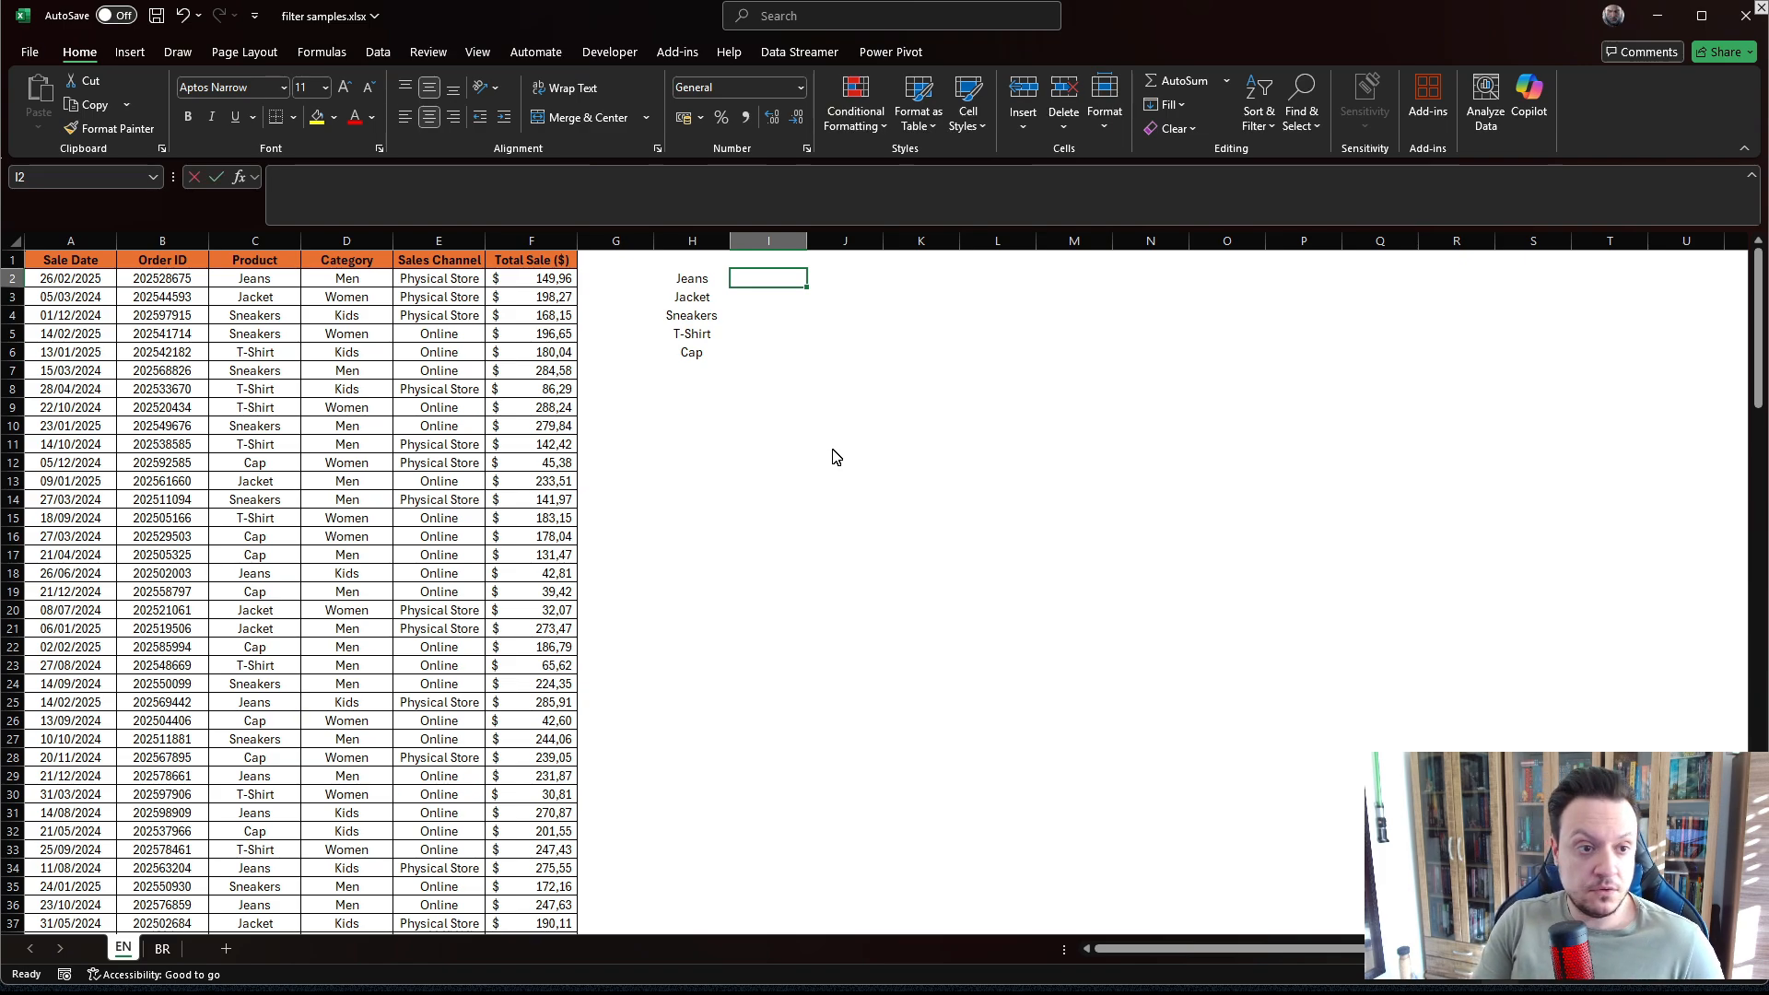
{"action": "type", "text": "=SORT("}
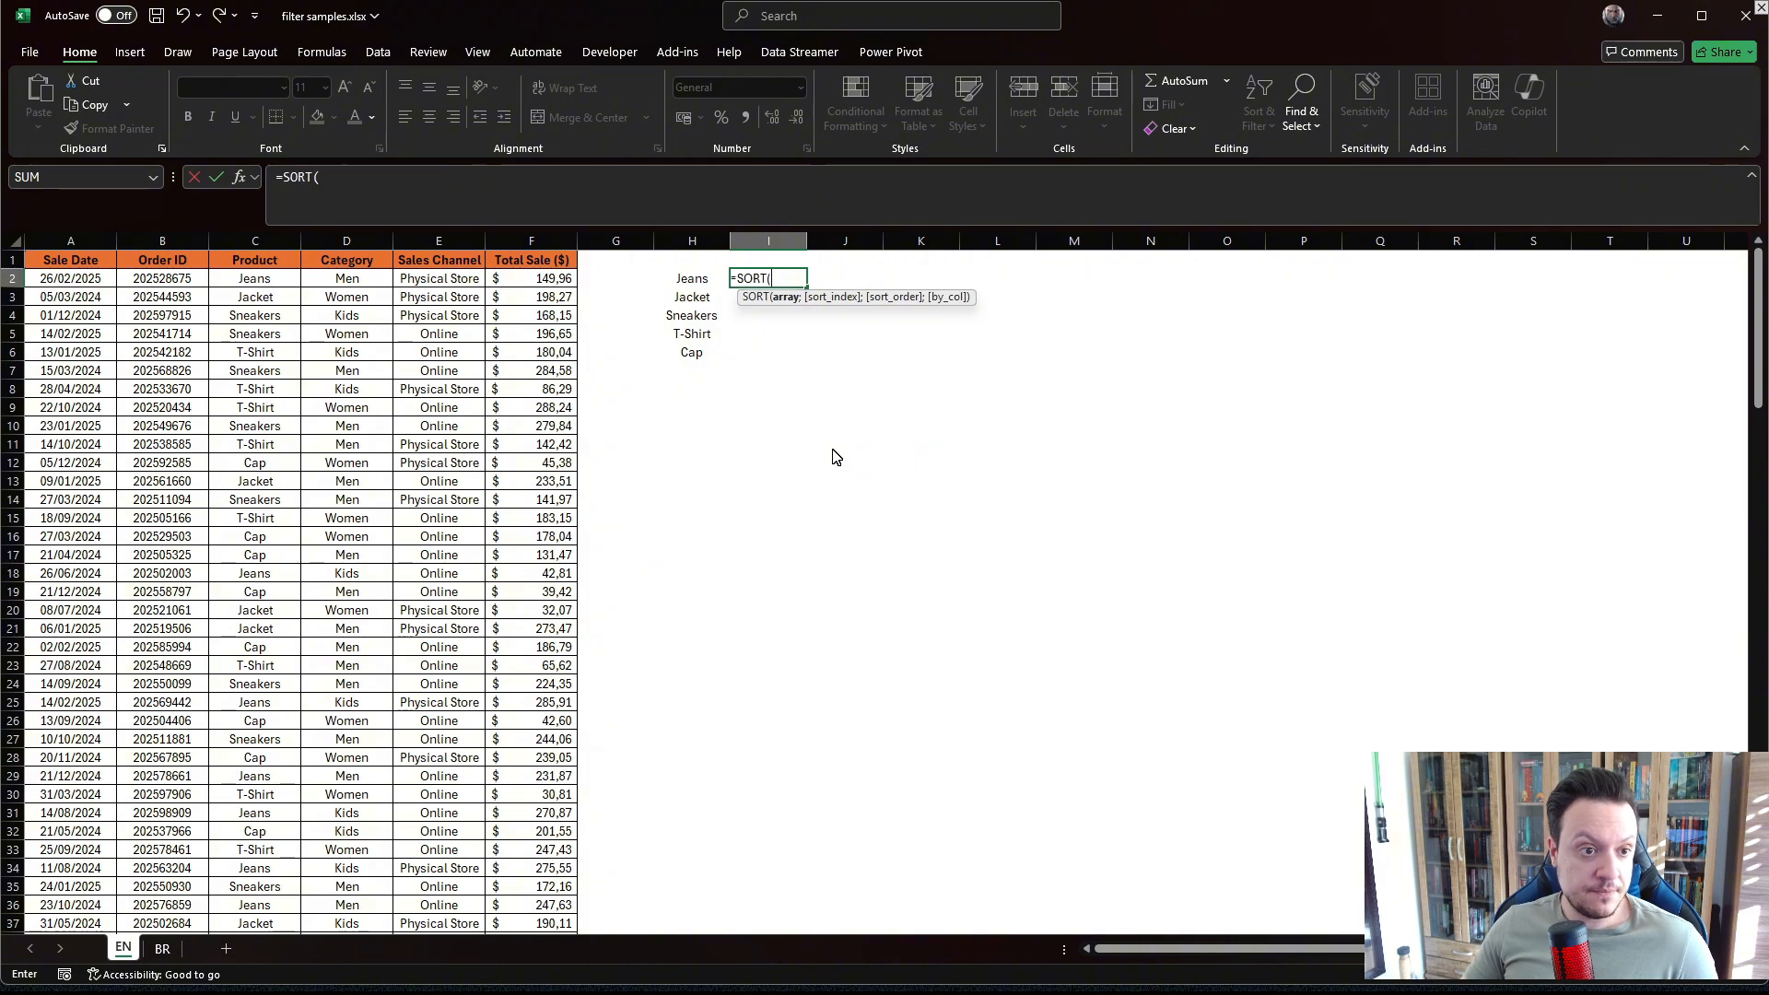
{"action": "left_click_drag", "start_coordinate": [687, 278], "coordinate": [683, 357]}
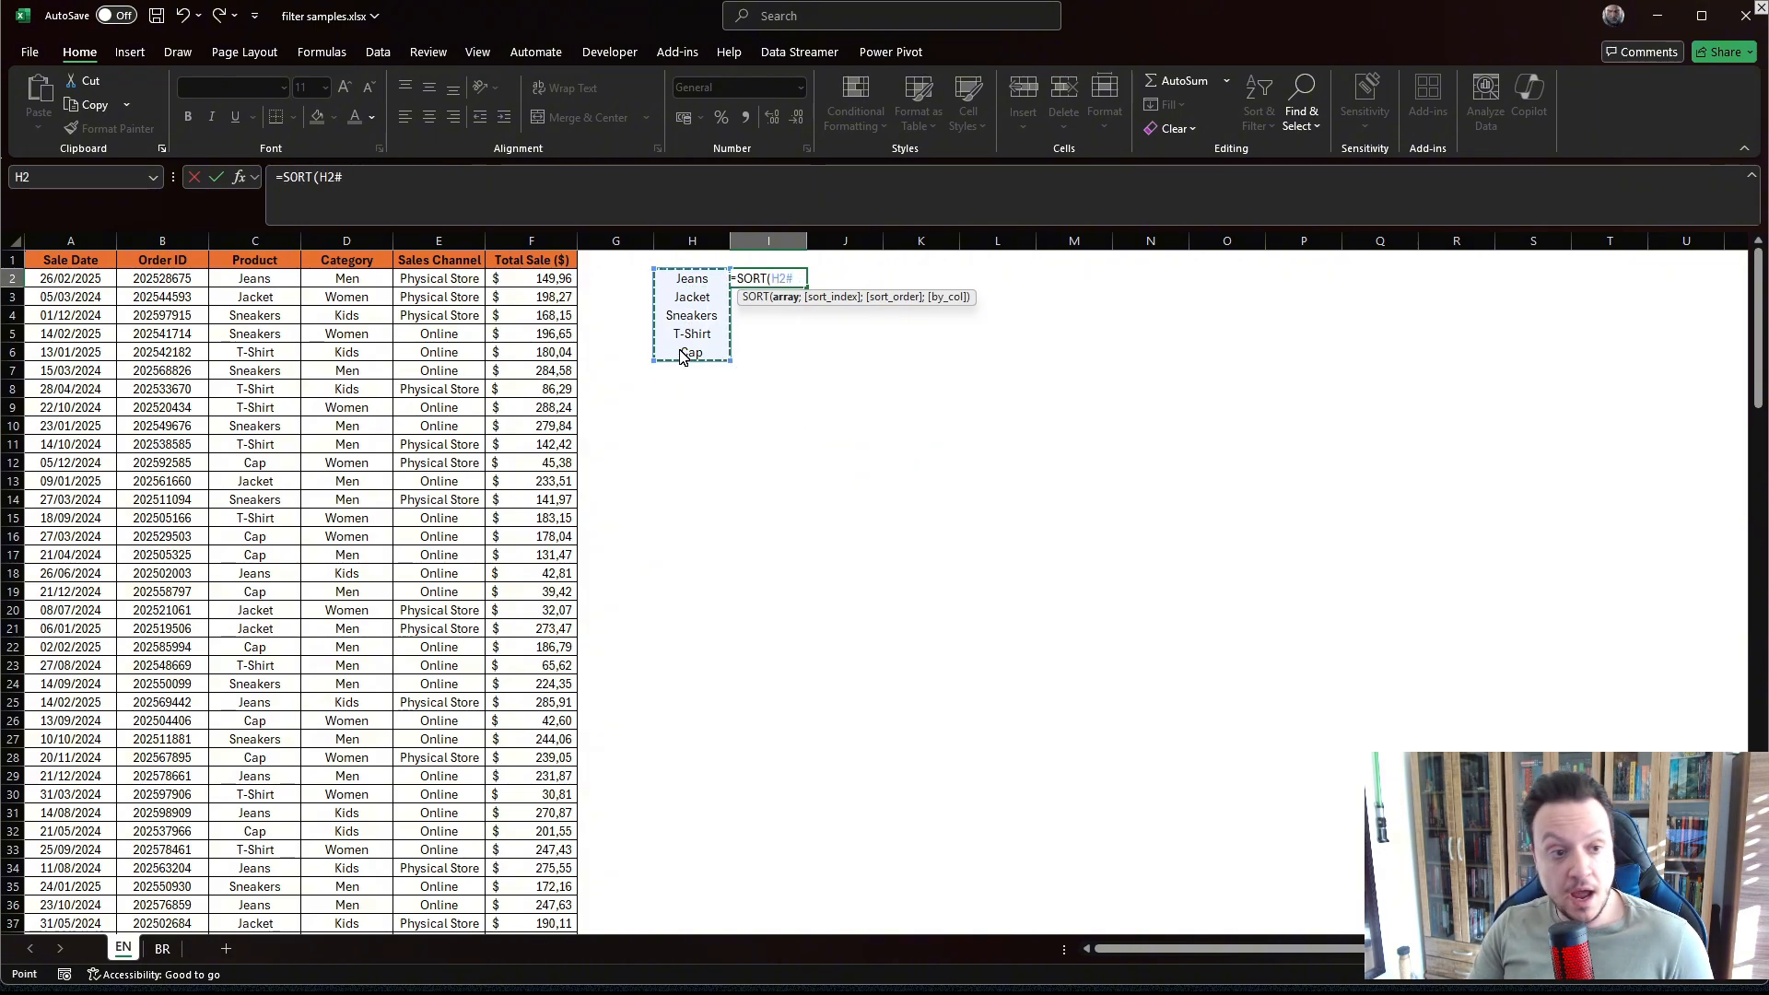
{"action": "type", "text": ";"}
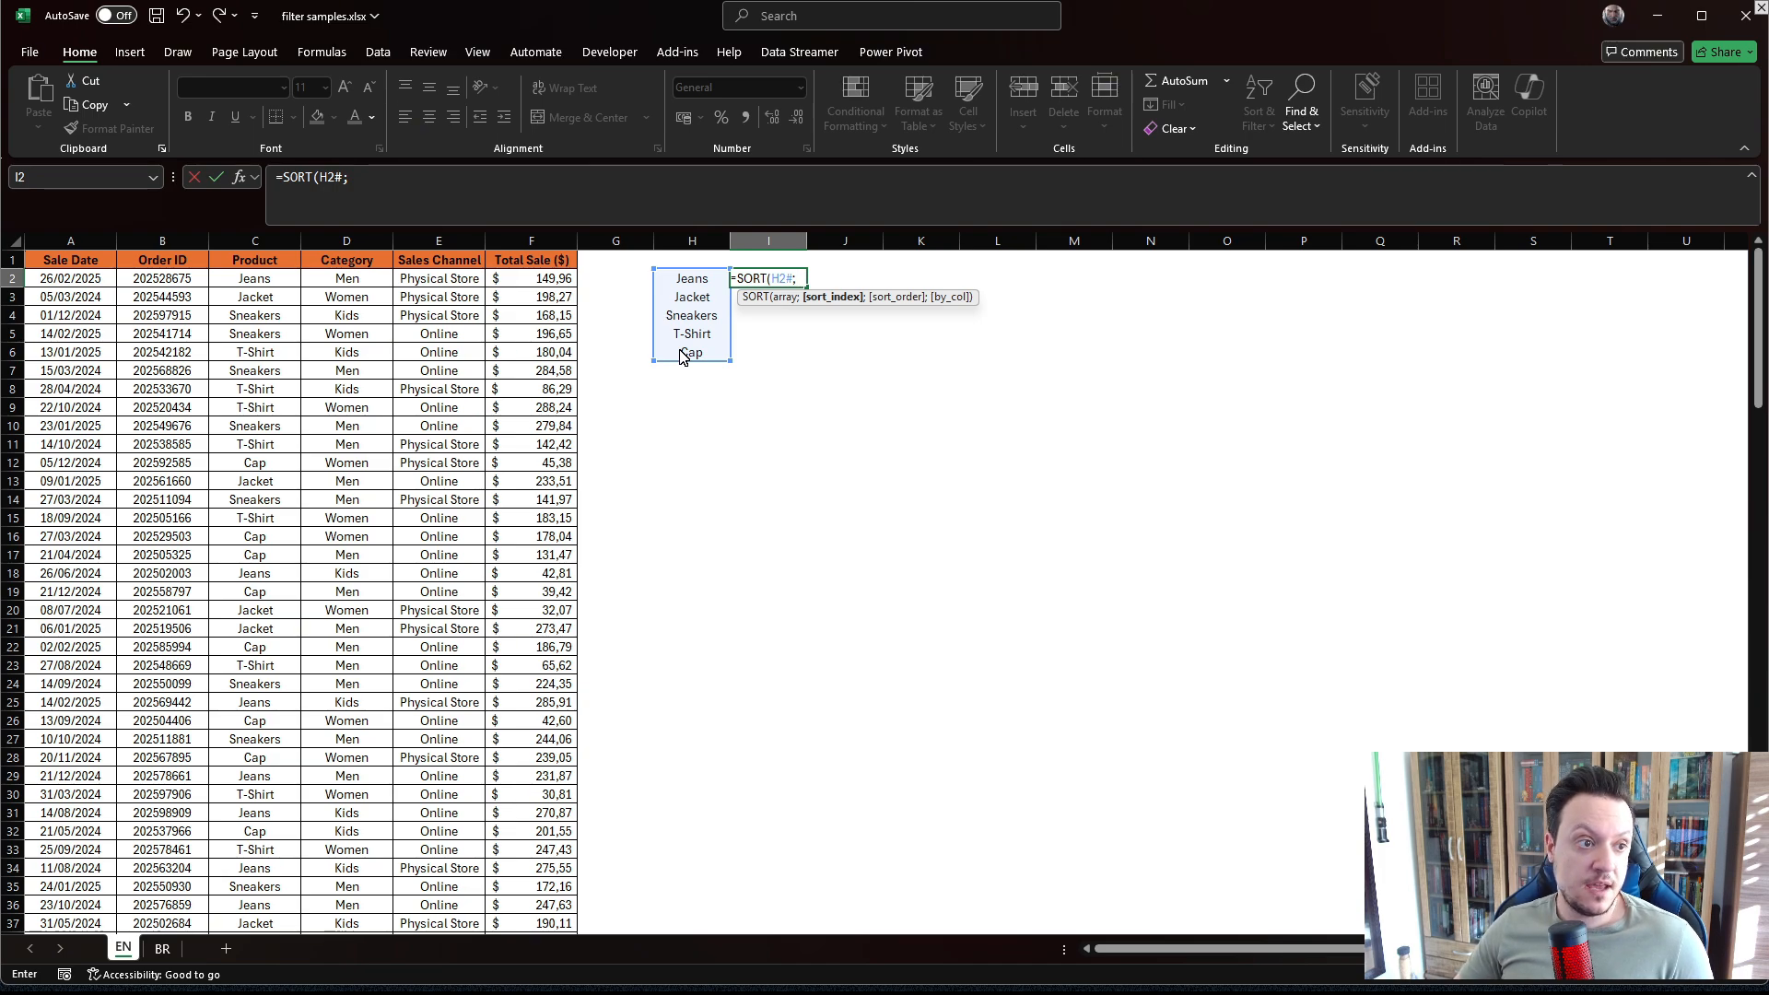
{"action": "type", "text": "1"}
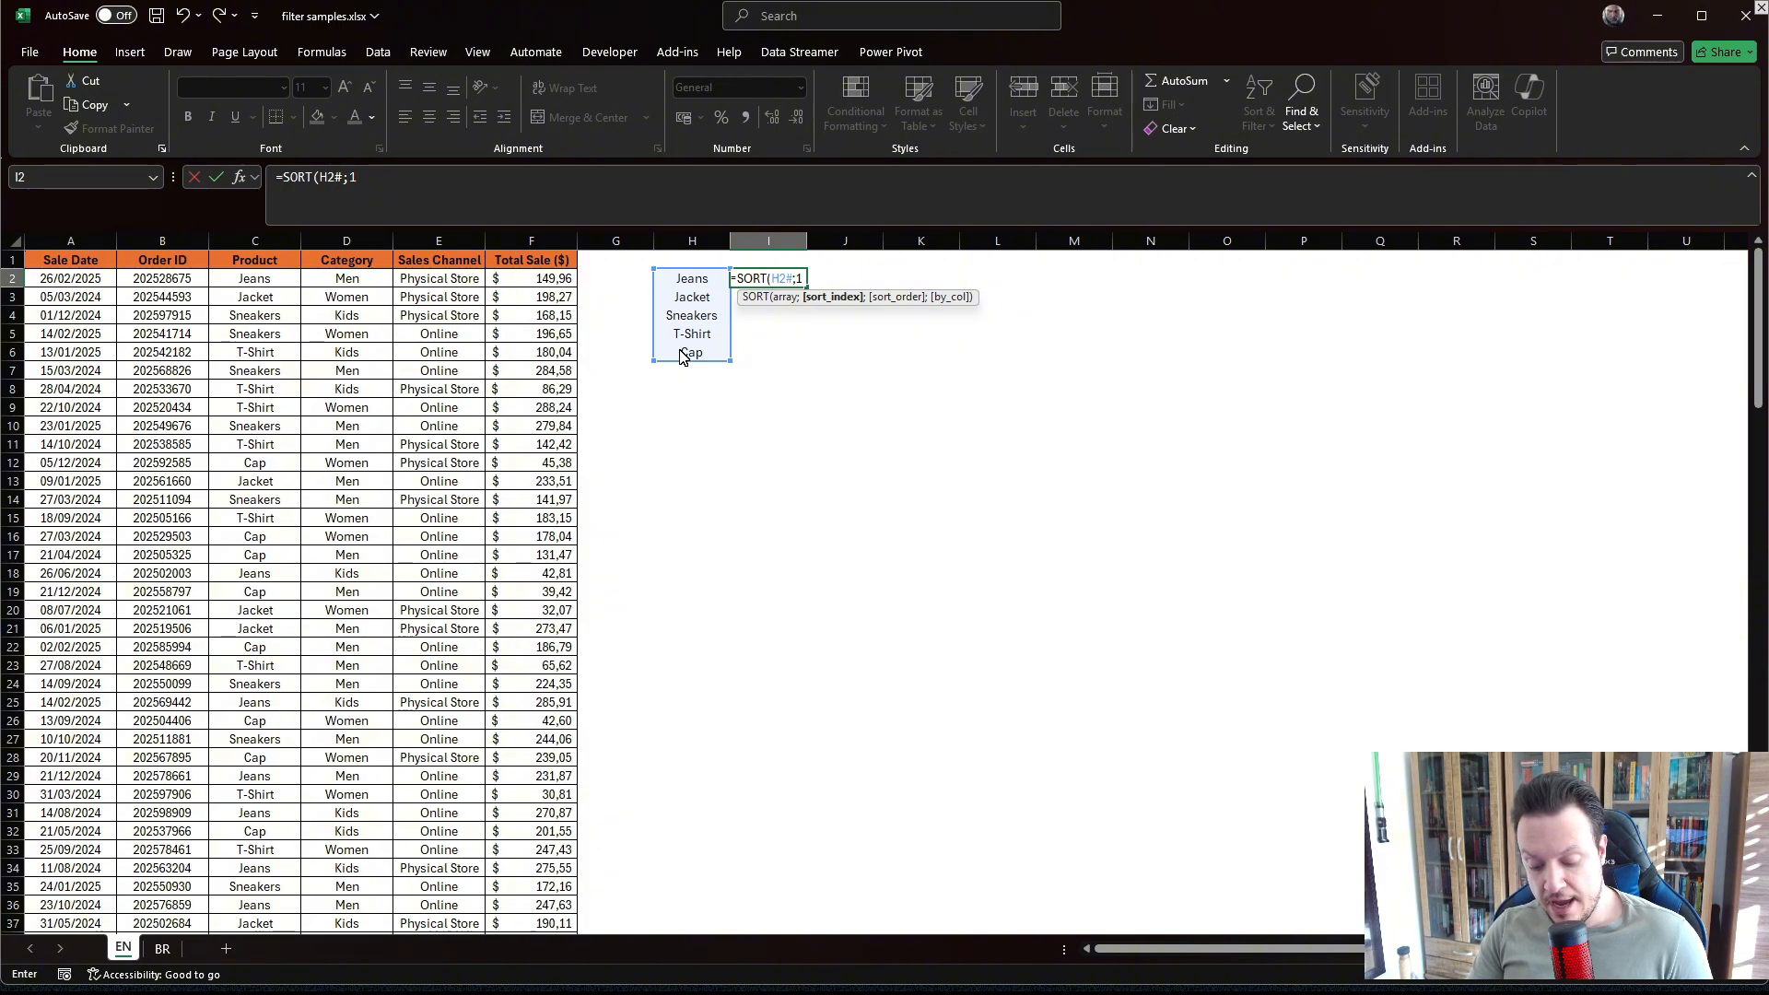
{"action": "type", "text": ";"}
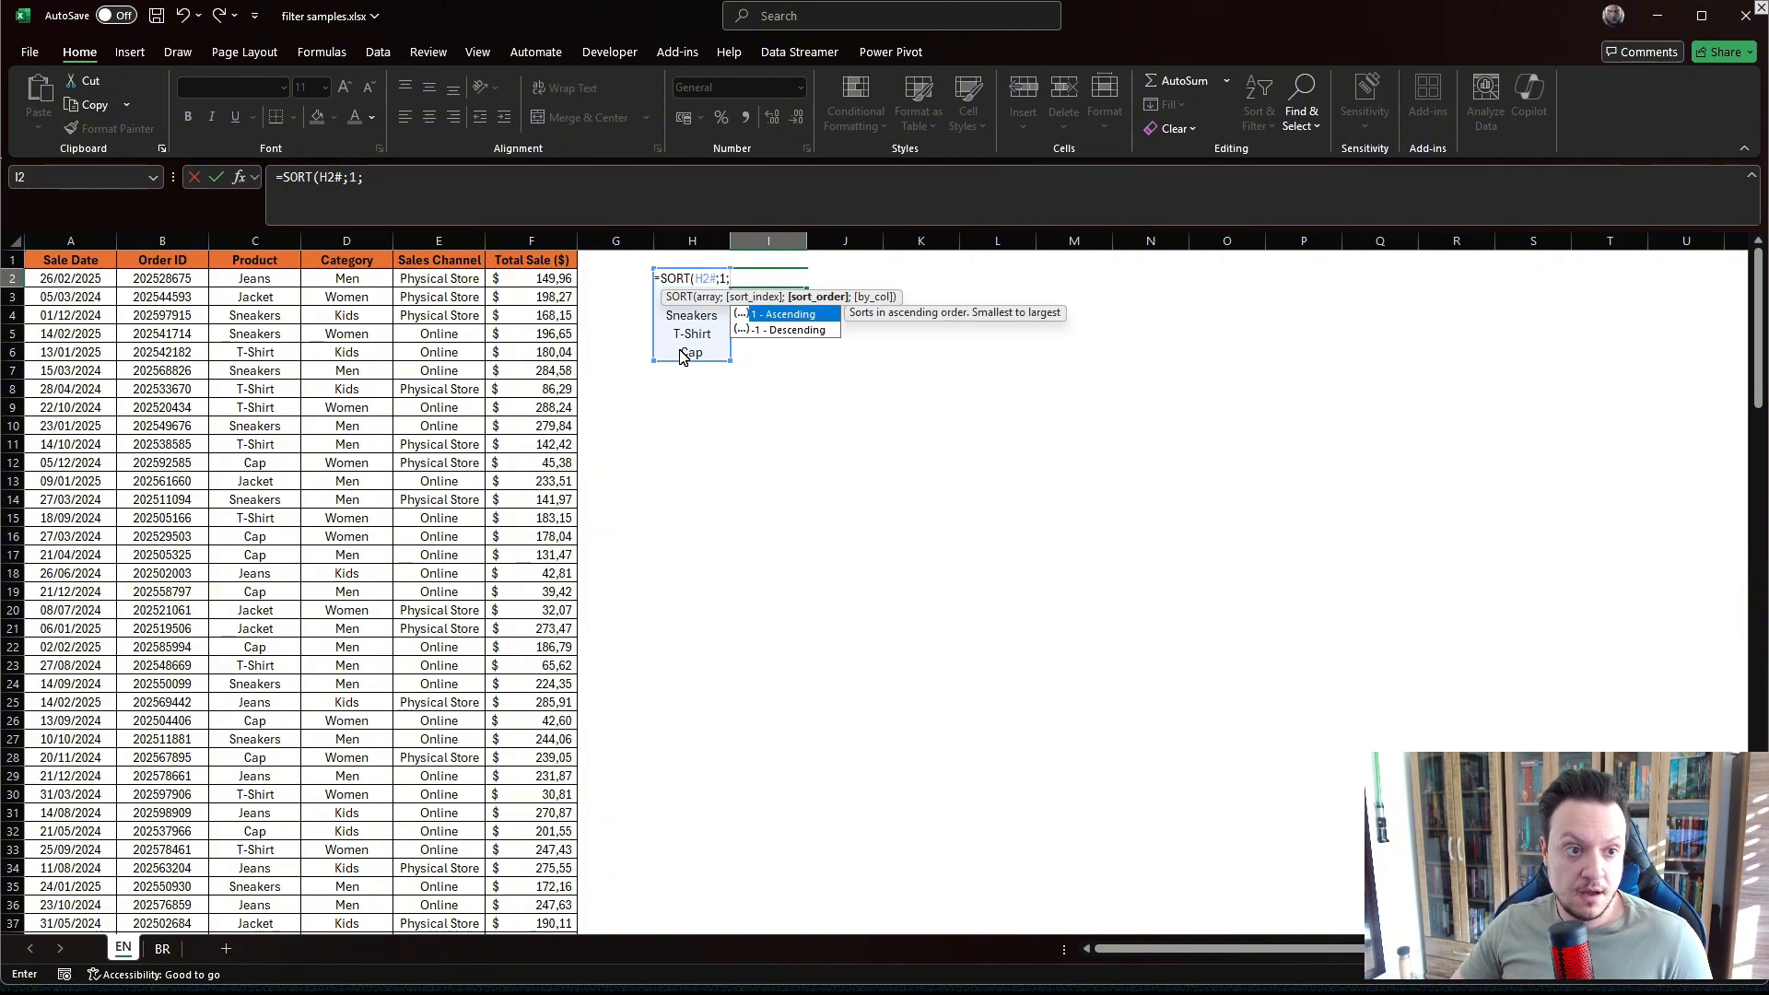
{"action": "type", "text": "1"}
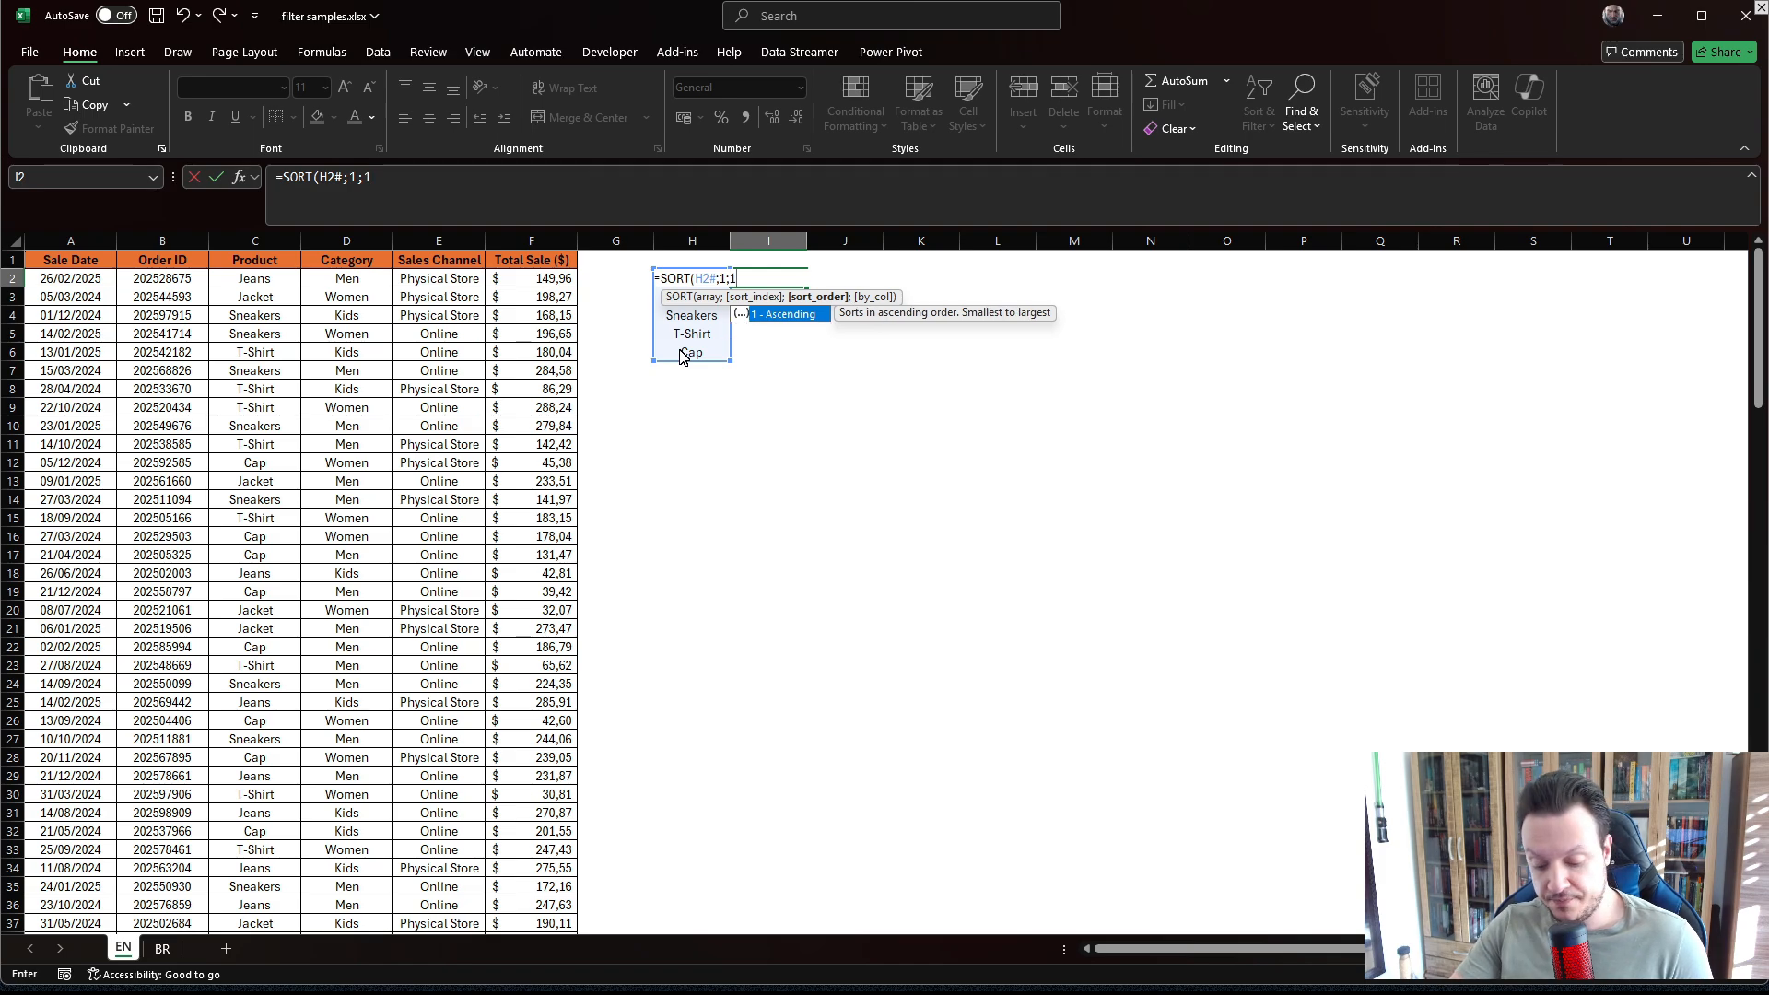
{"action": "type", "text": ")"}
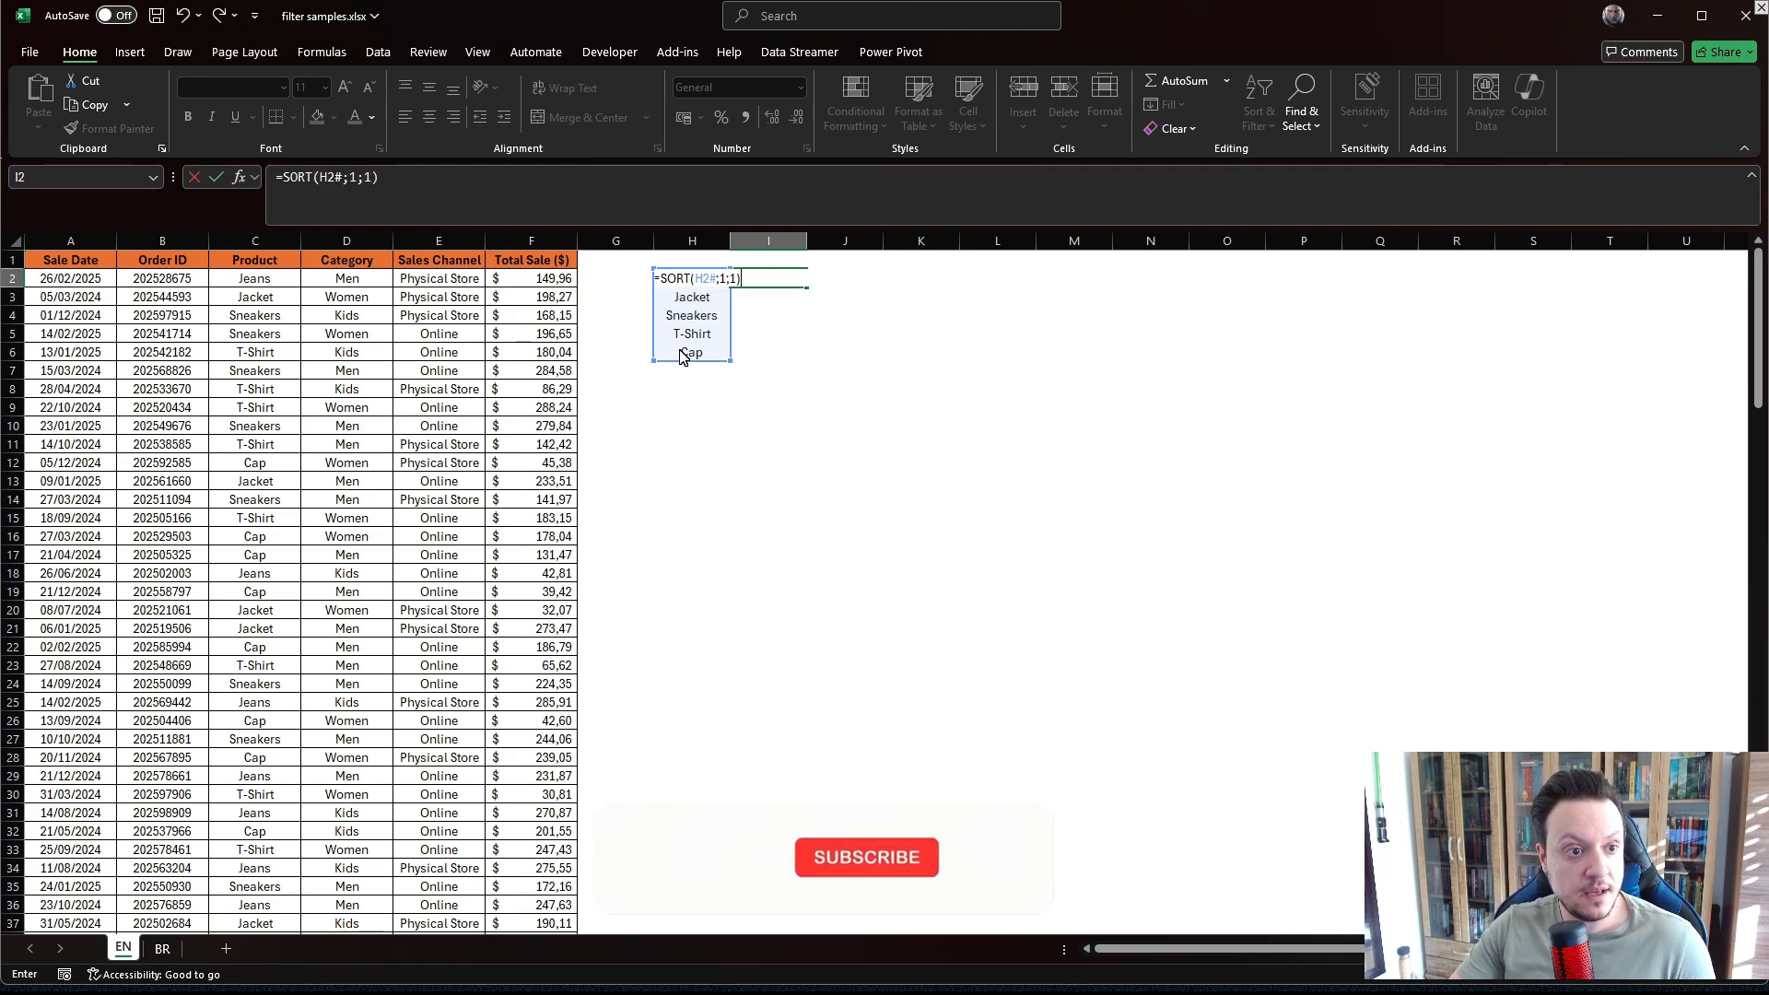
{"action": "key", "text": "Return"}
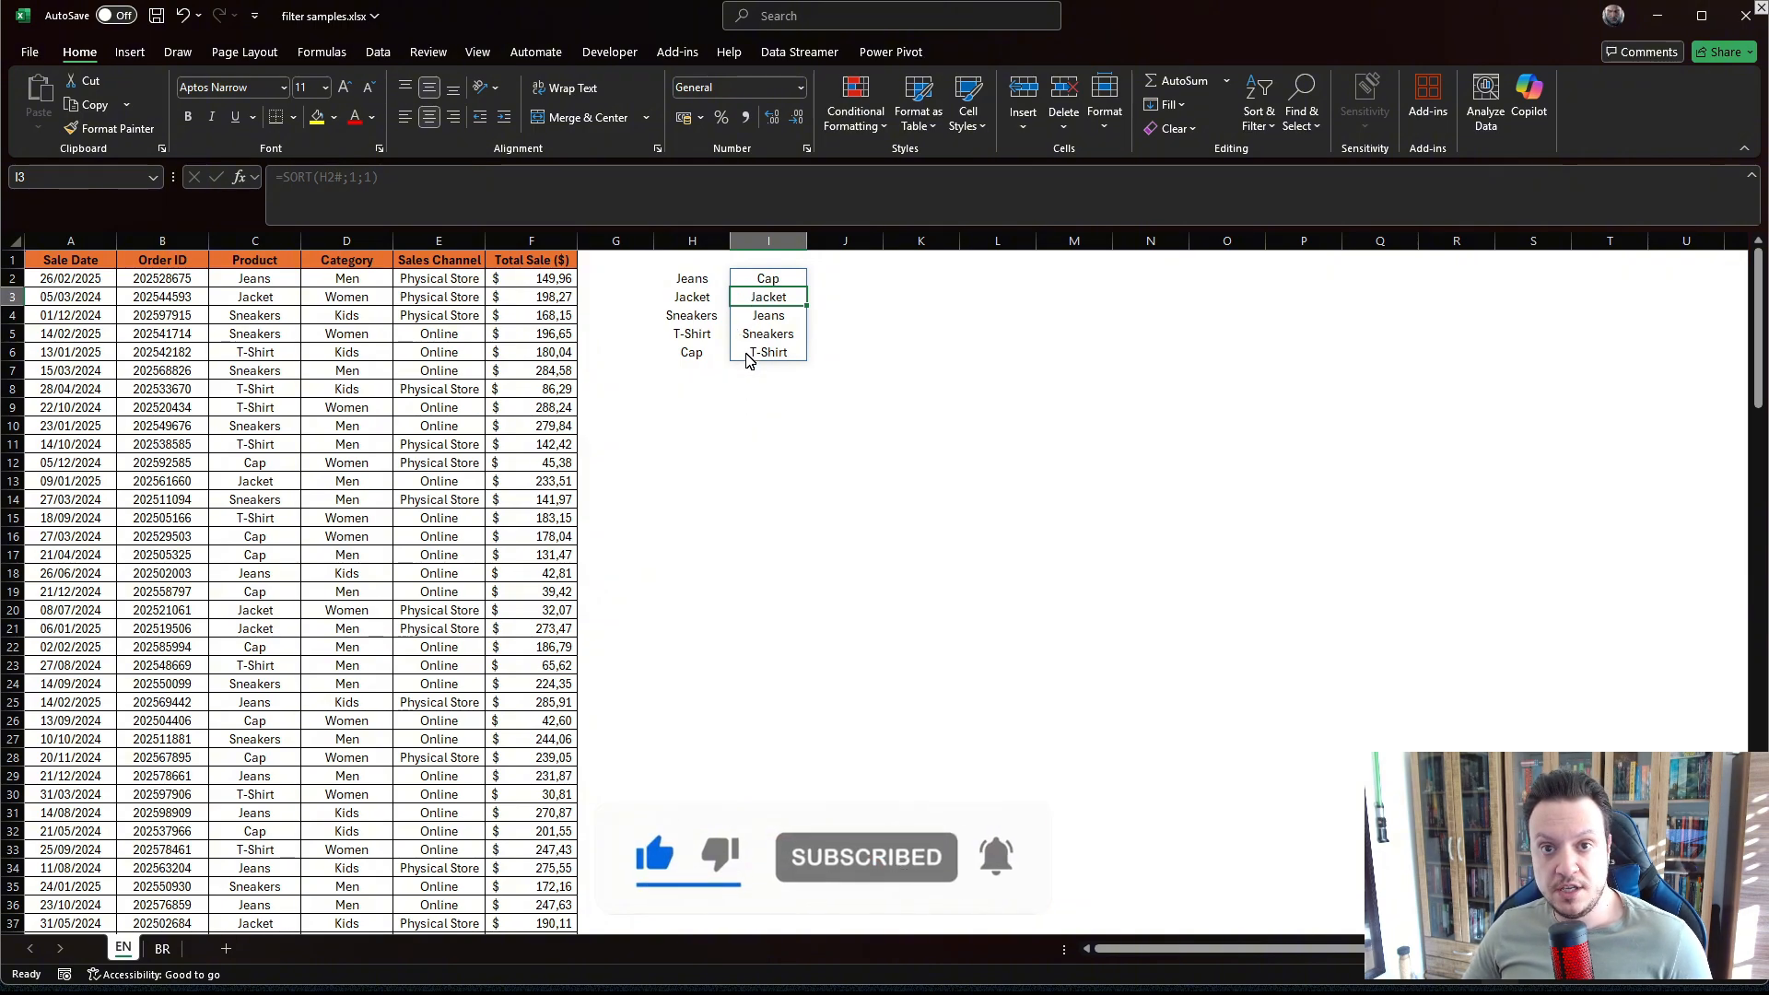
Wrap H2's formula in SORT so it reads =SORT(UNIQUE(C2:C151);1;1).
{"action": "left_click", "coordinate": [734, 447]}
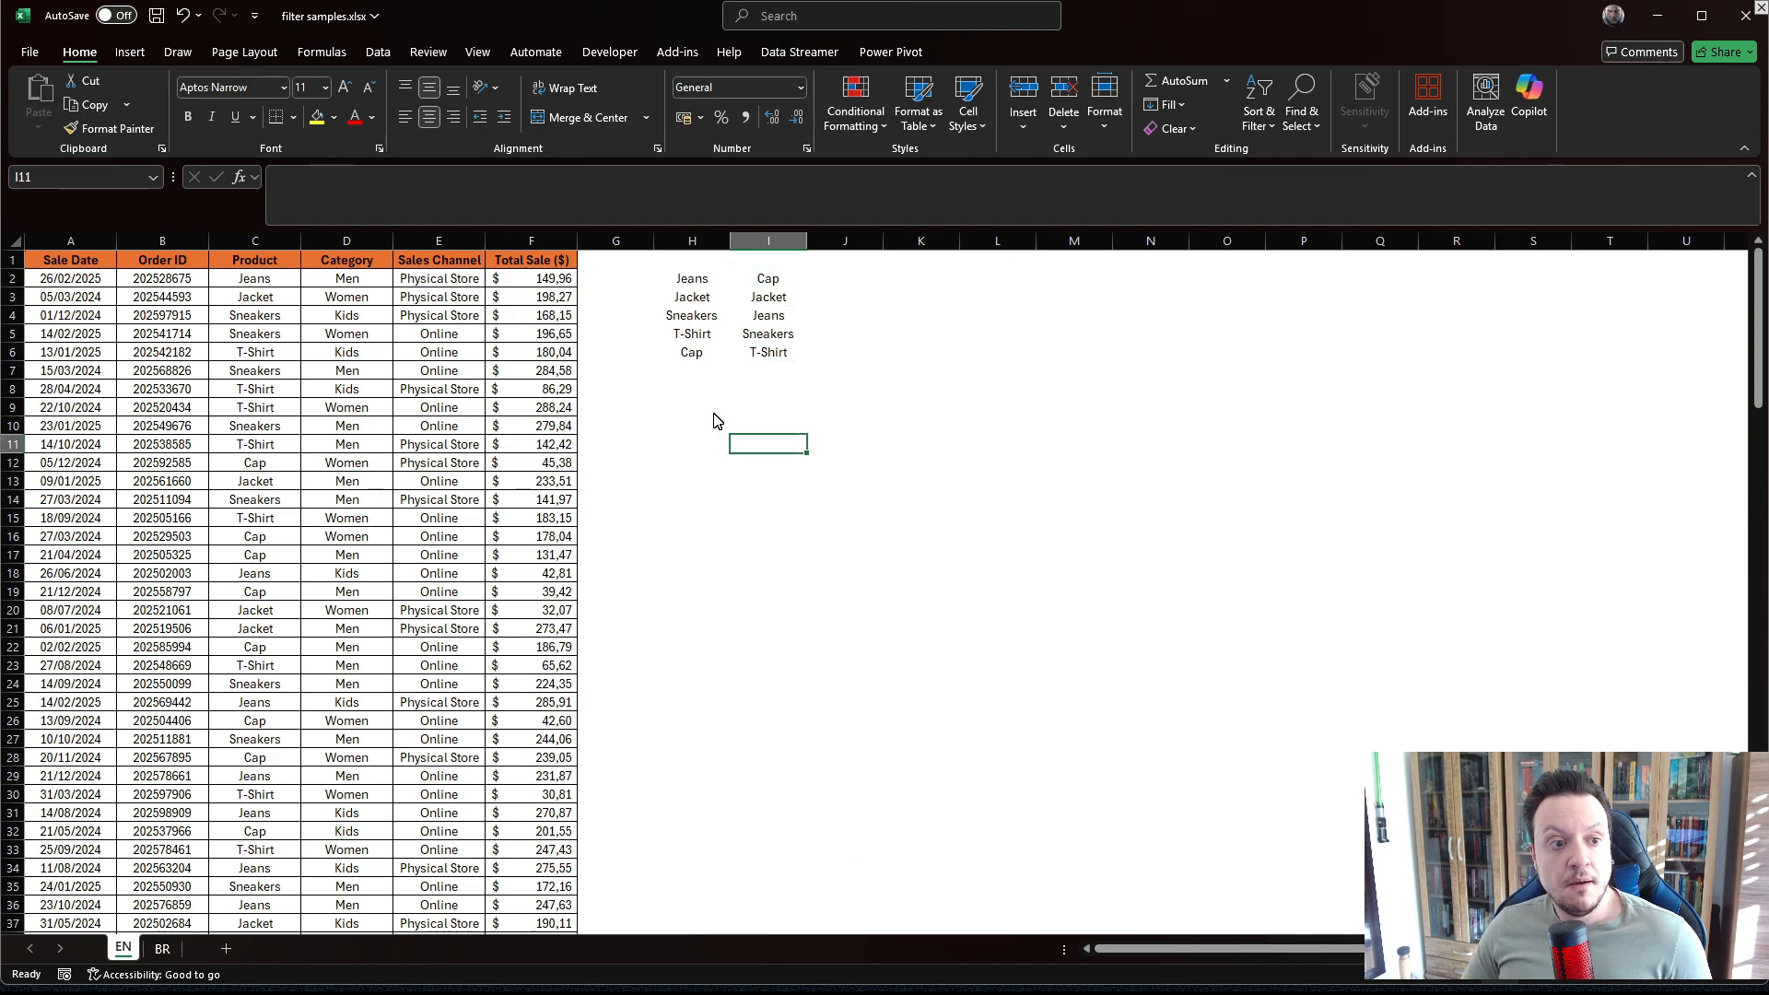
{"action": "left_click", "coordinate": [689, 278]}
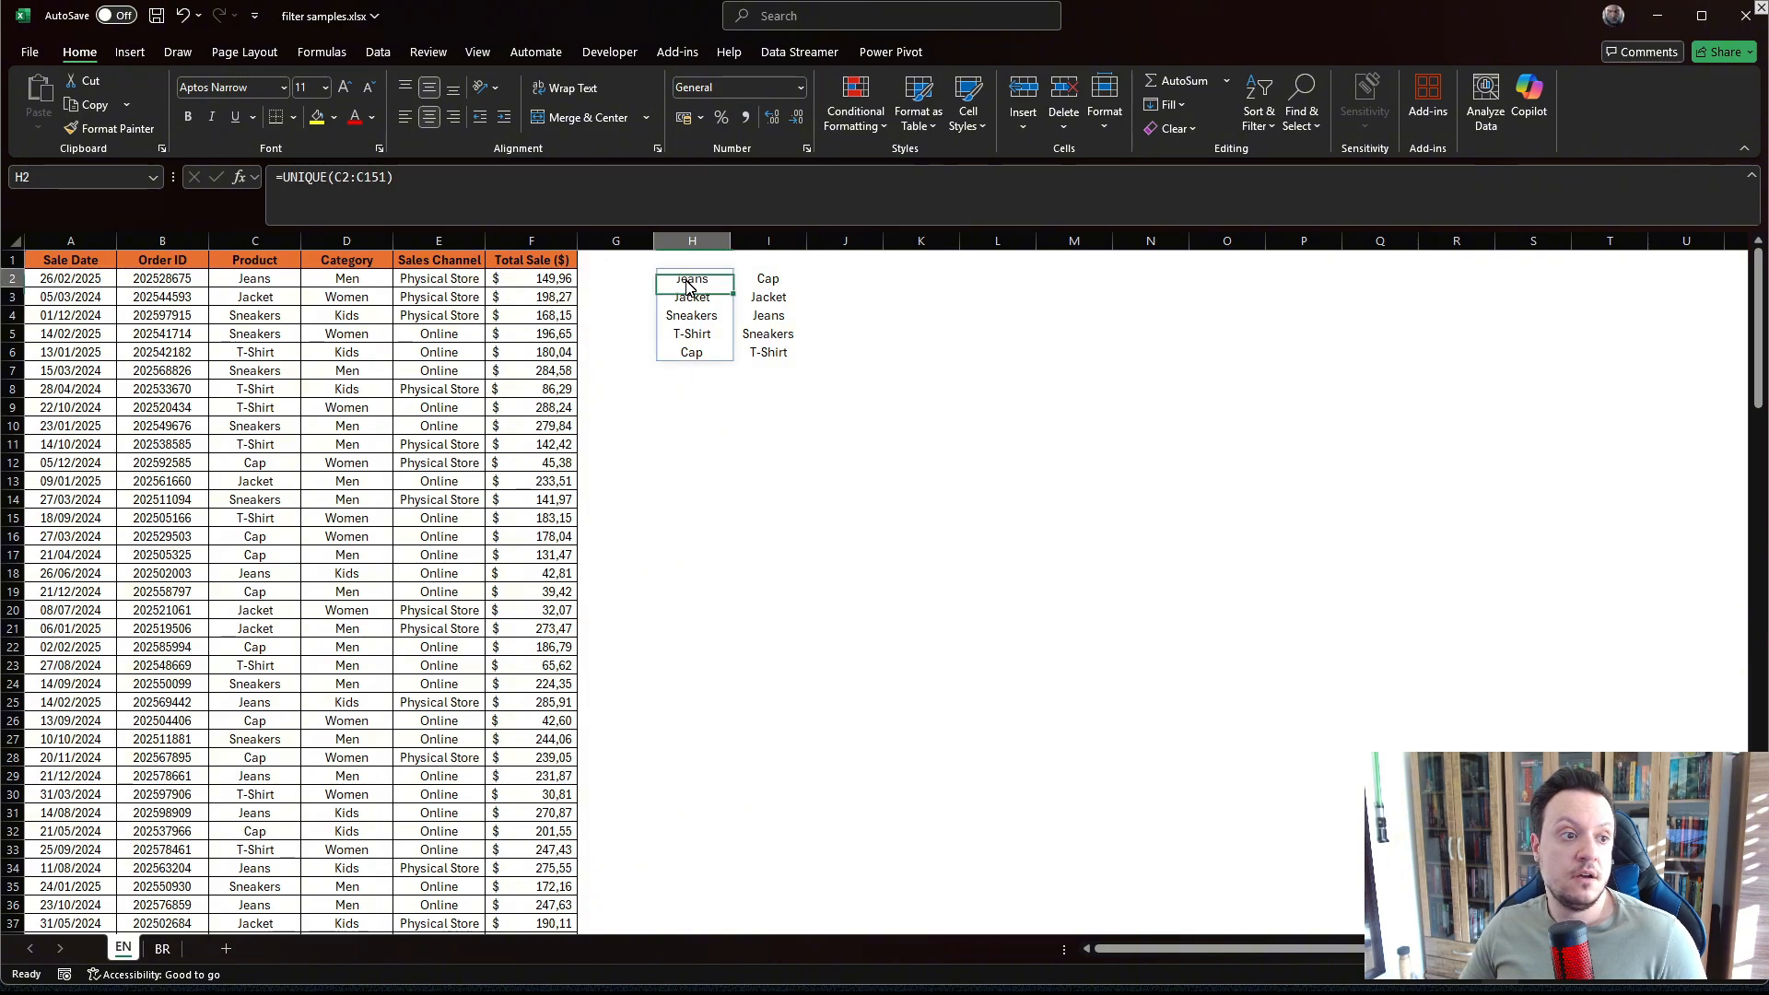
{"action": "left_click", "coordinate": [280, 180]}
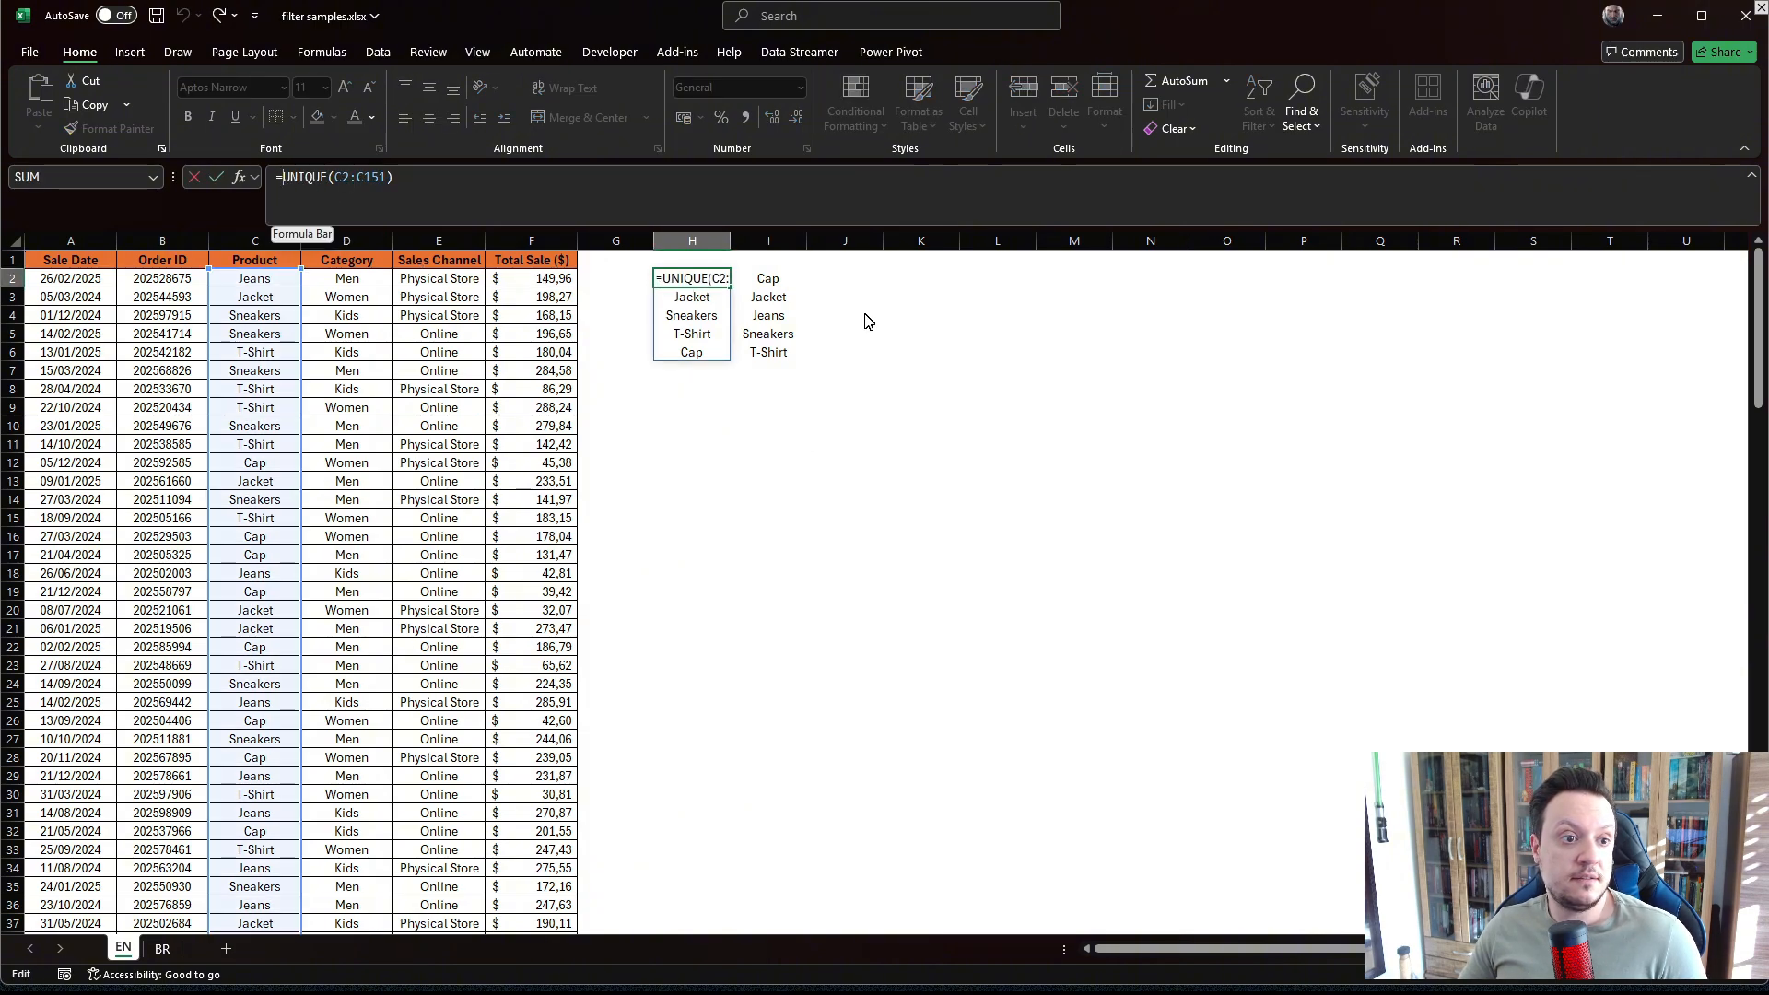
{"action": "key", "text": "Escape"}
{"action": "left_click", "coordinate": [767, 284]}
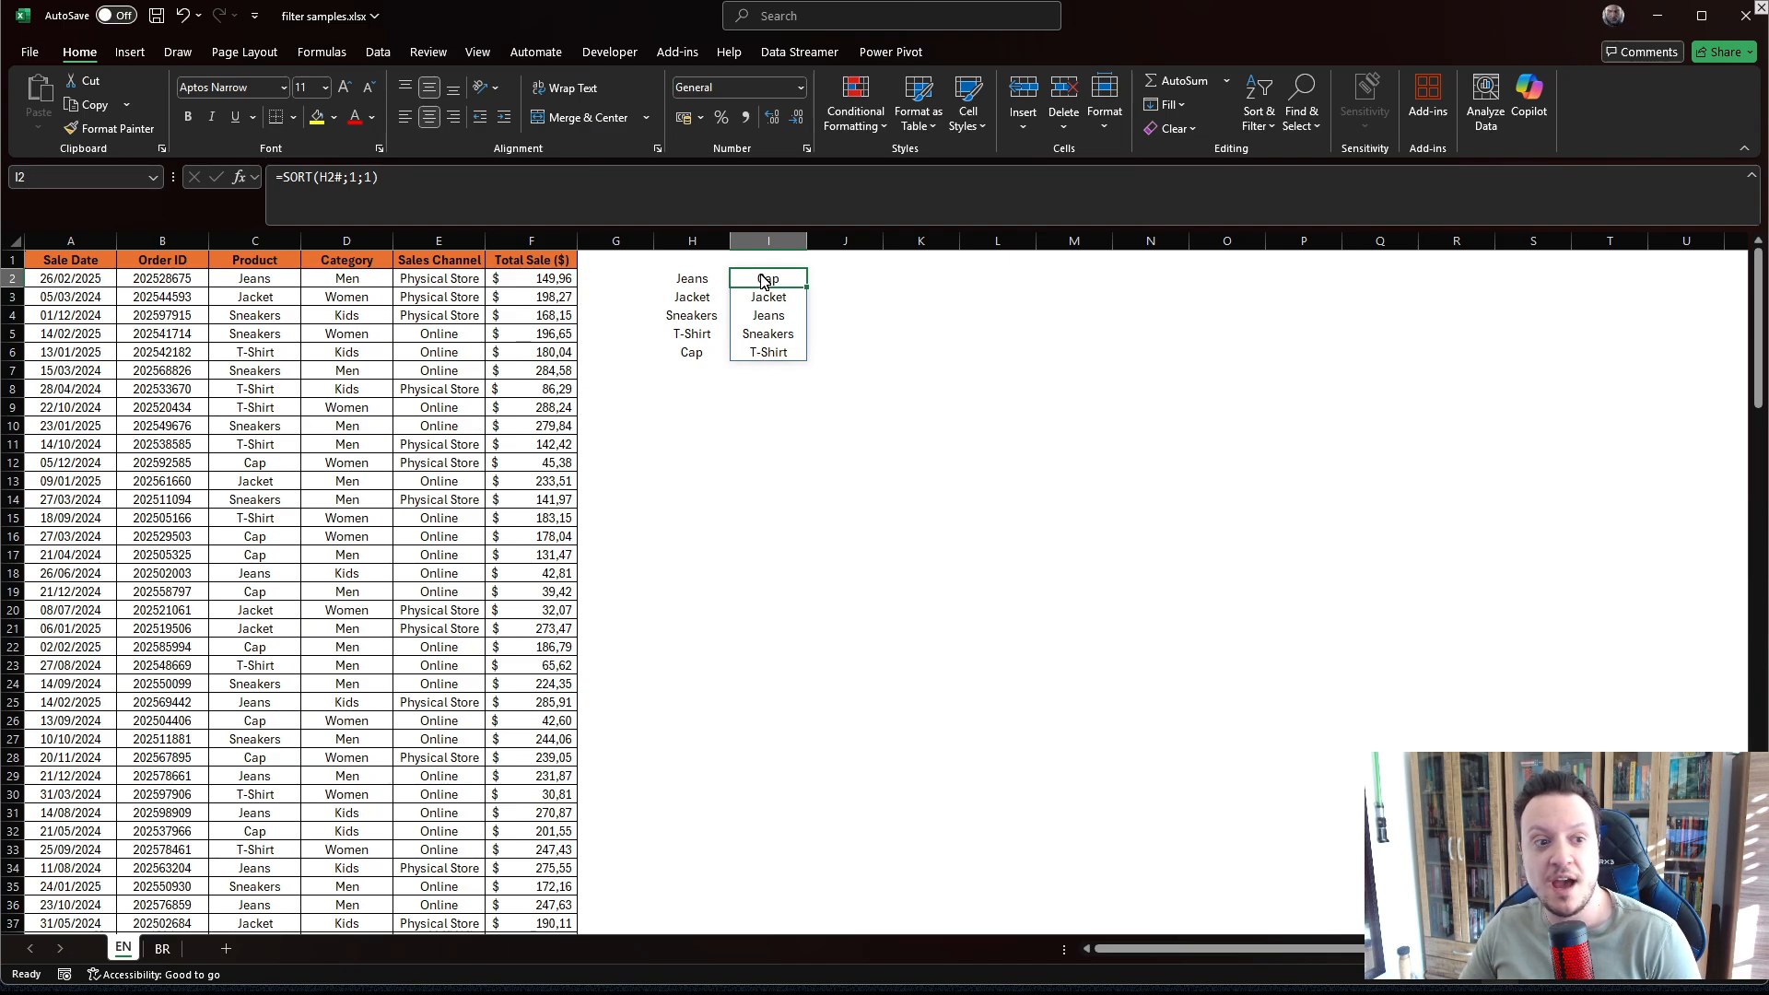
{"action": "left_click", "coordinate": [689, 284]}
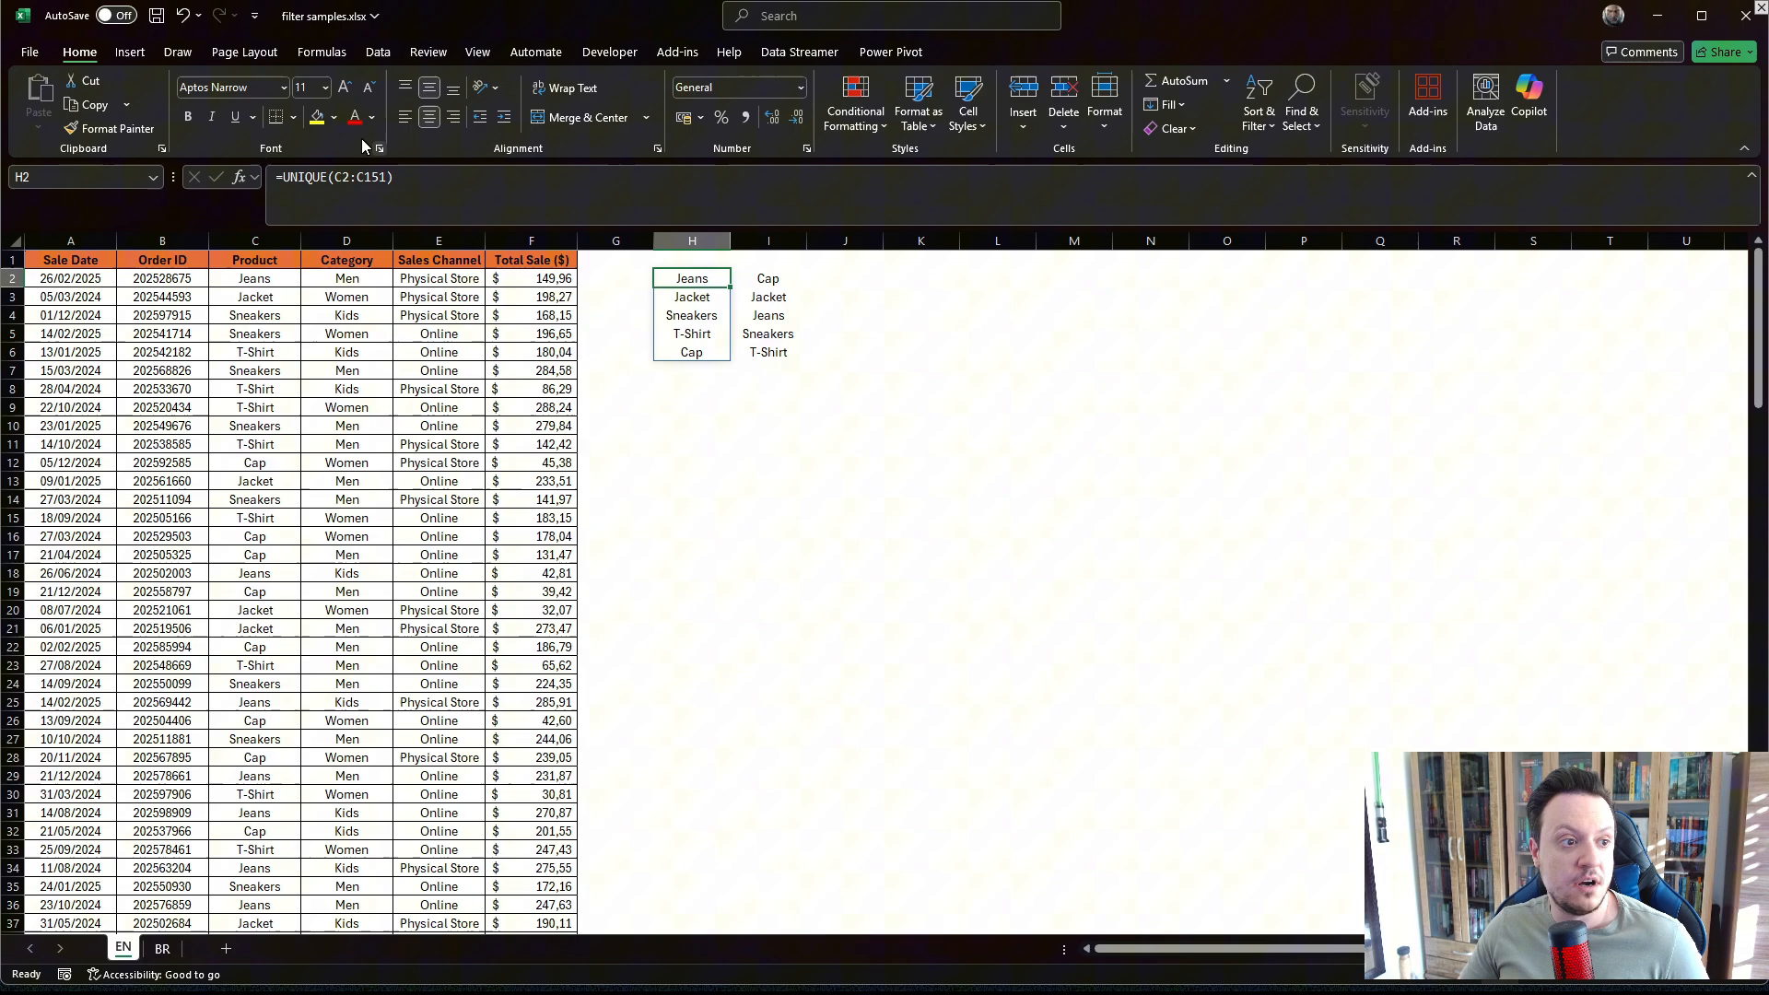
{"action": "left_click", "coordinate": [283, 178]}
{"action": "type", "text": "SORT("}
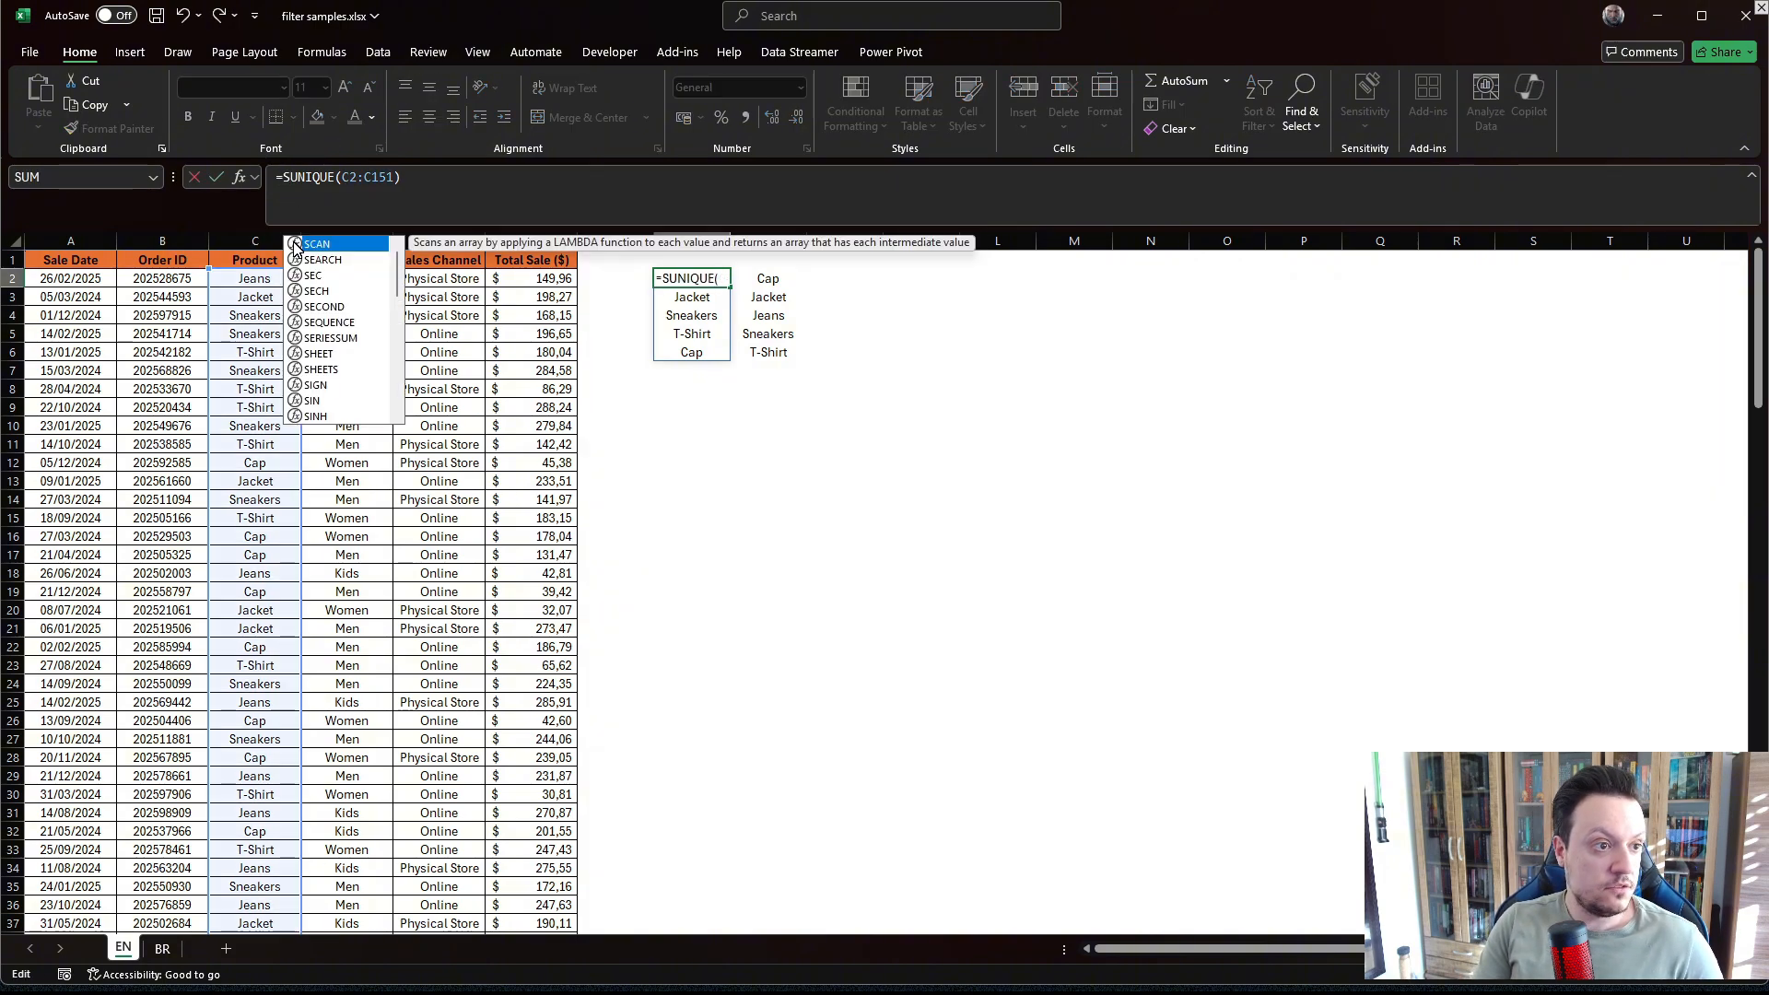
{"action": "left_click", "coordinate": [445, 179]}
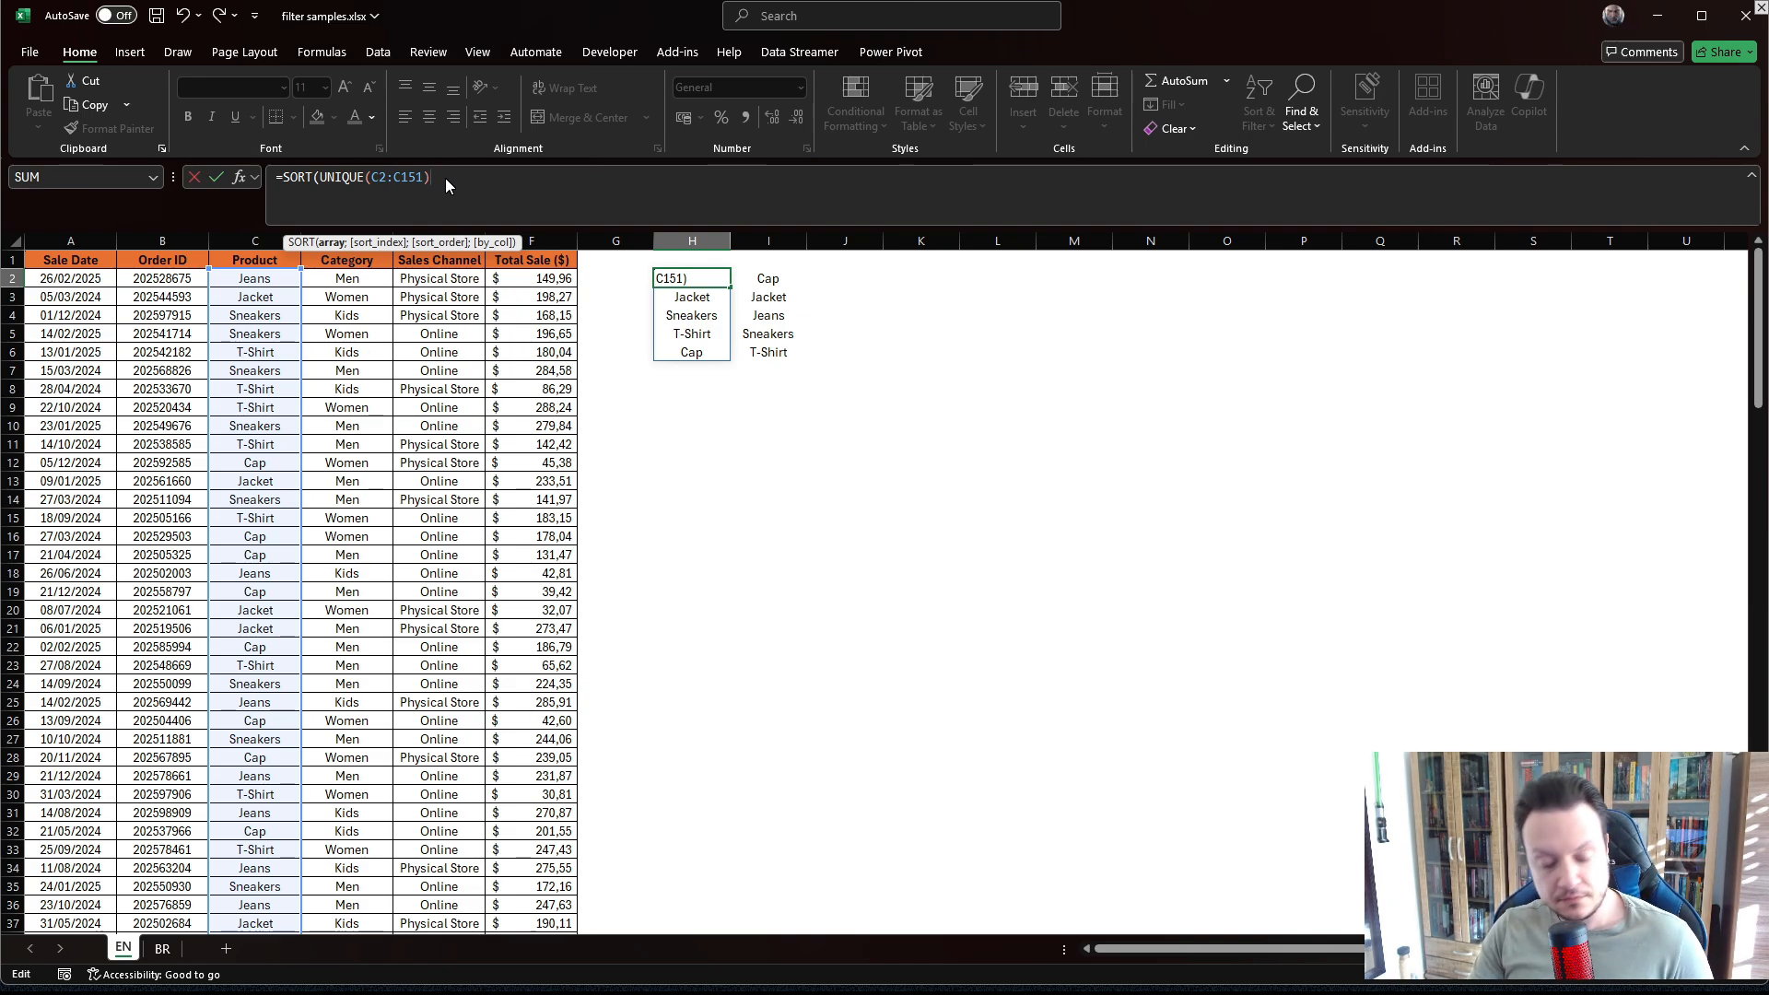
{"action": "type", "text": ";"}
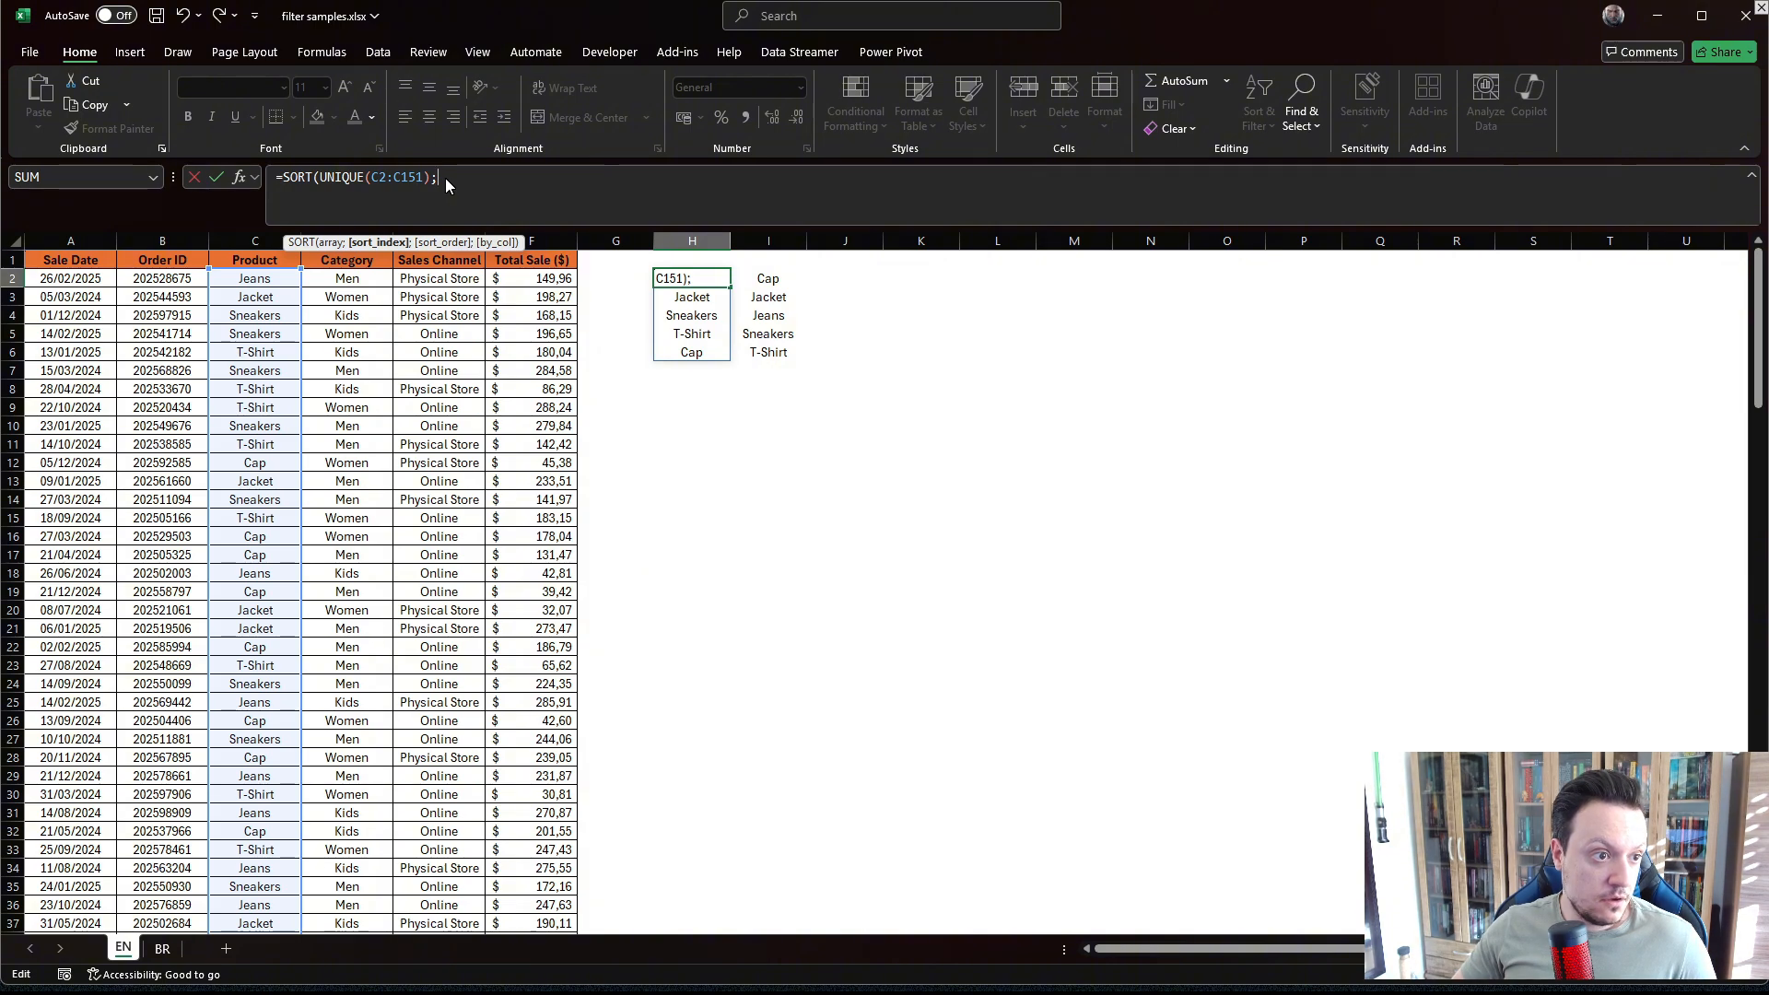
{"action": "type", "text": "1"}
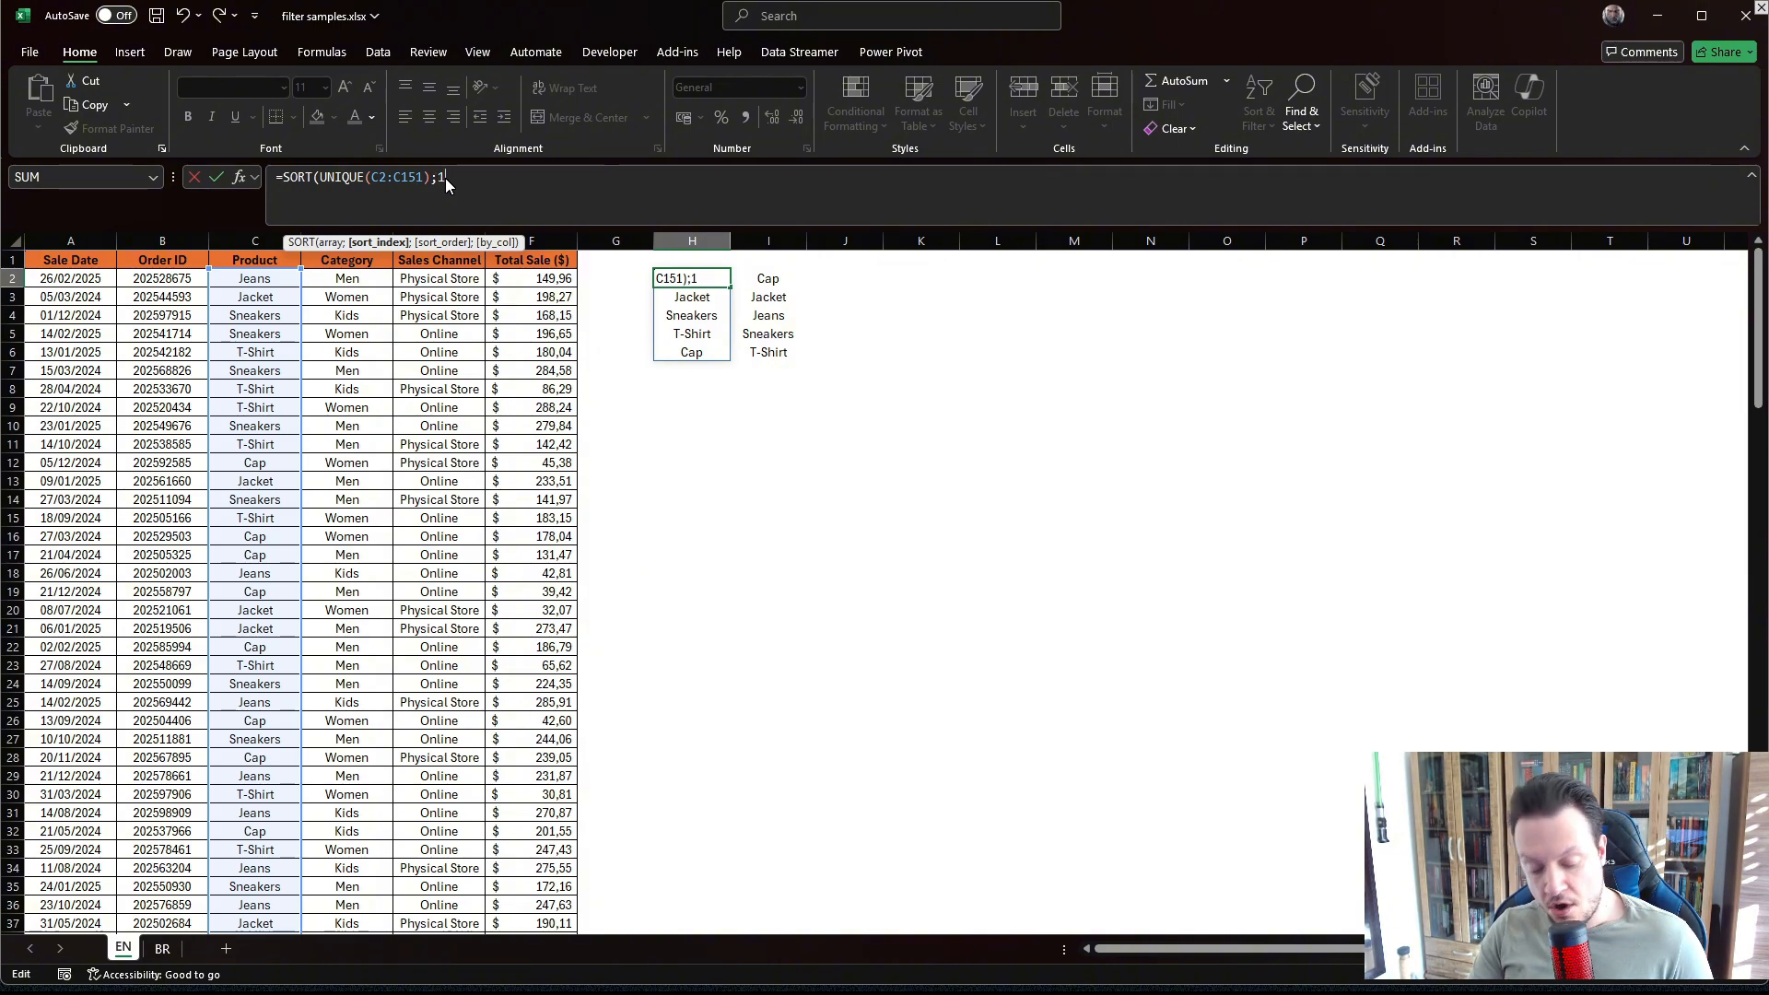
{"action": "type", "text": ";"}
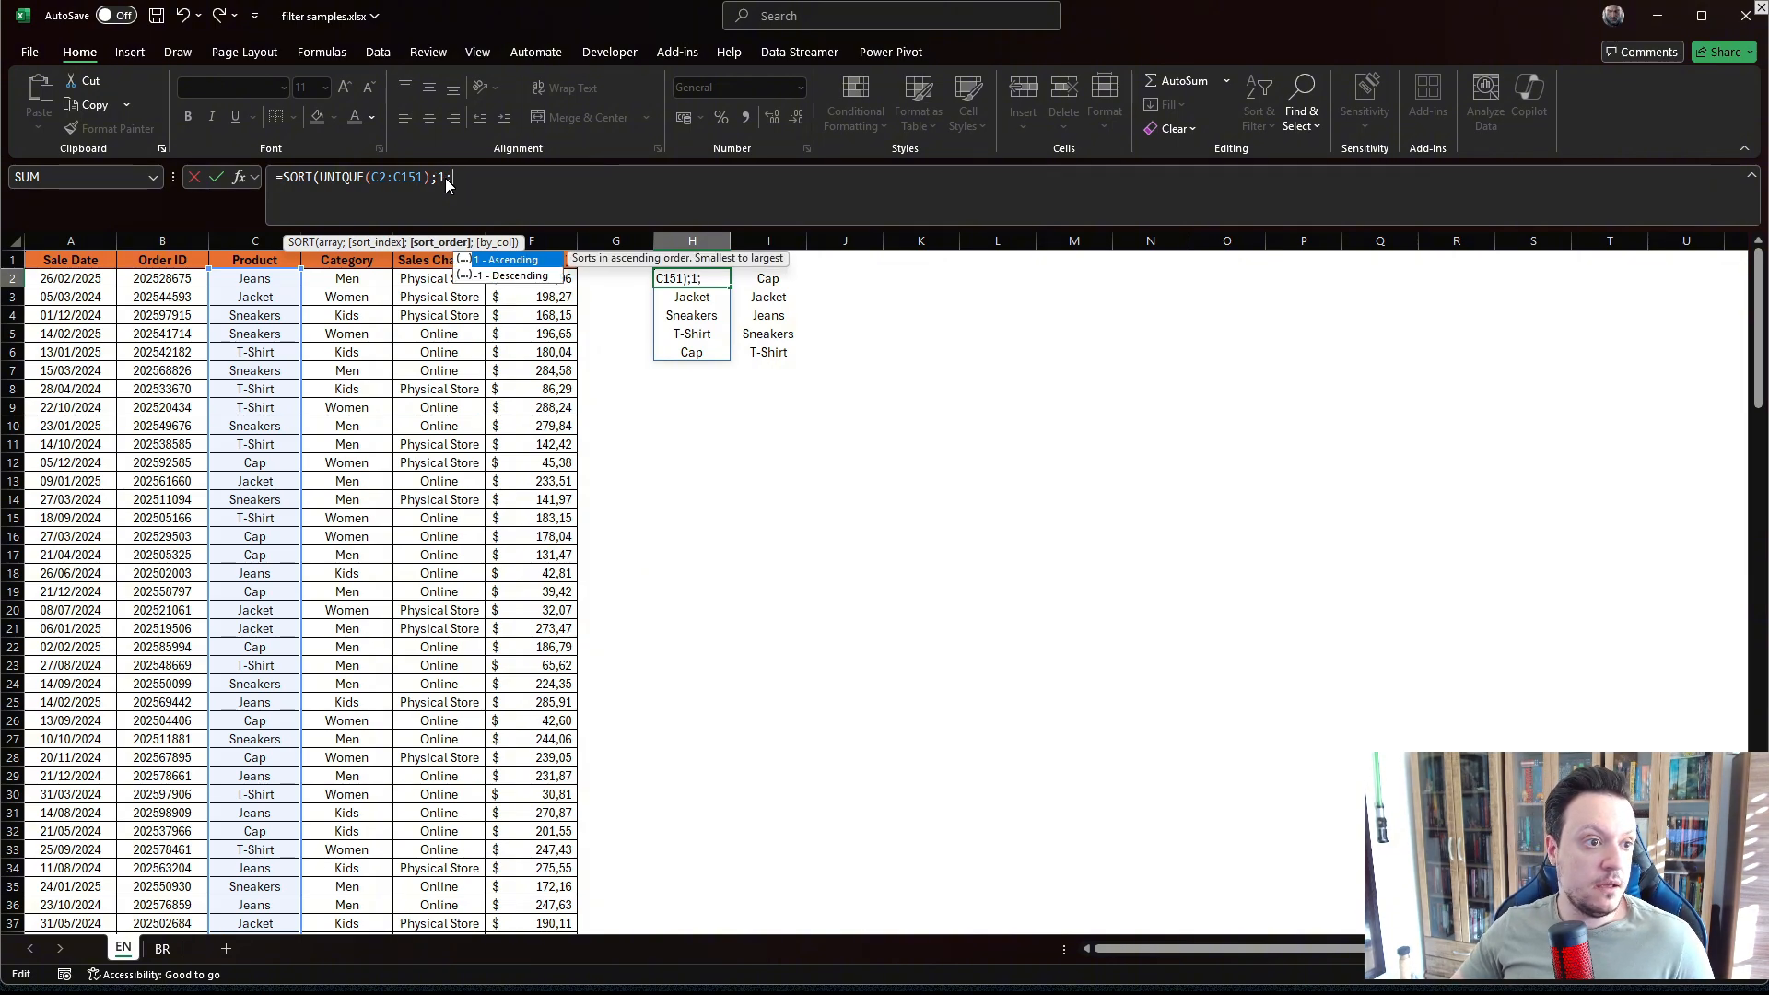
{"action": "type", "text": "1)"}
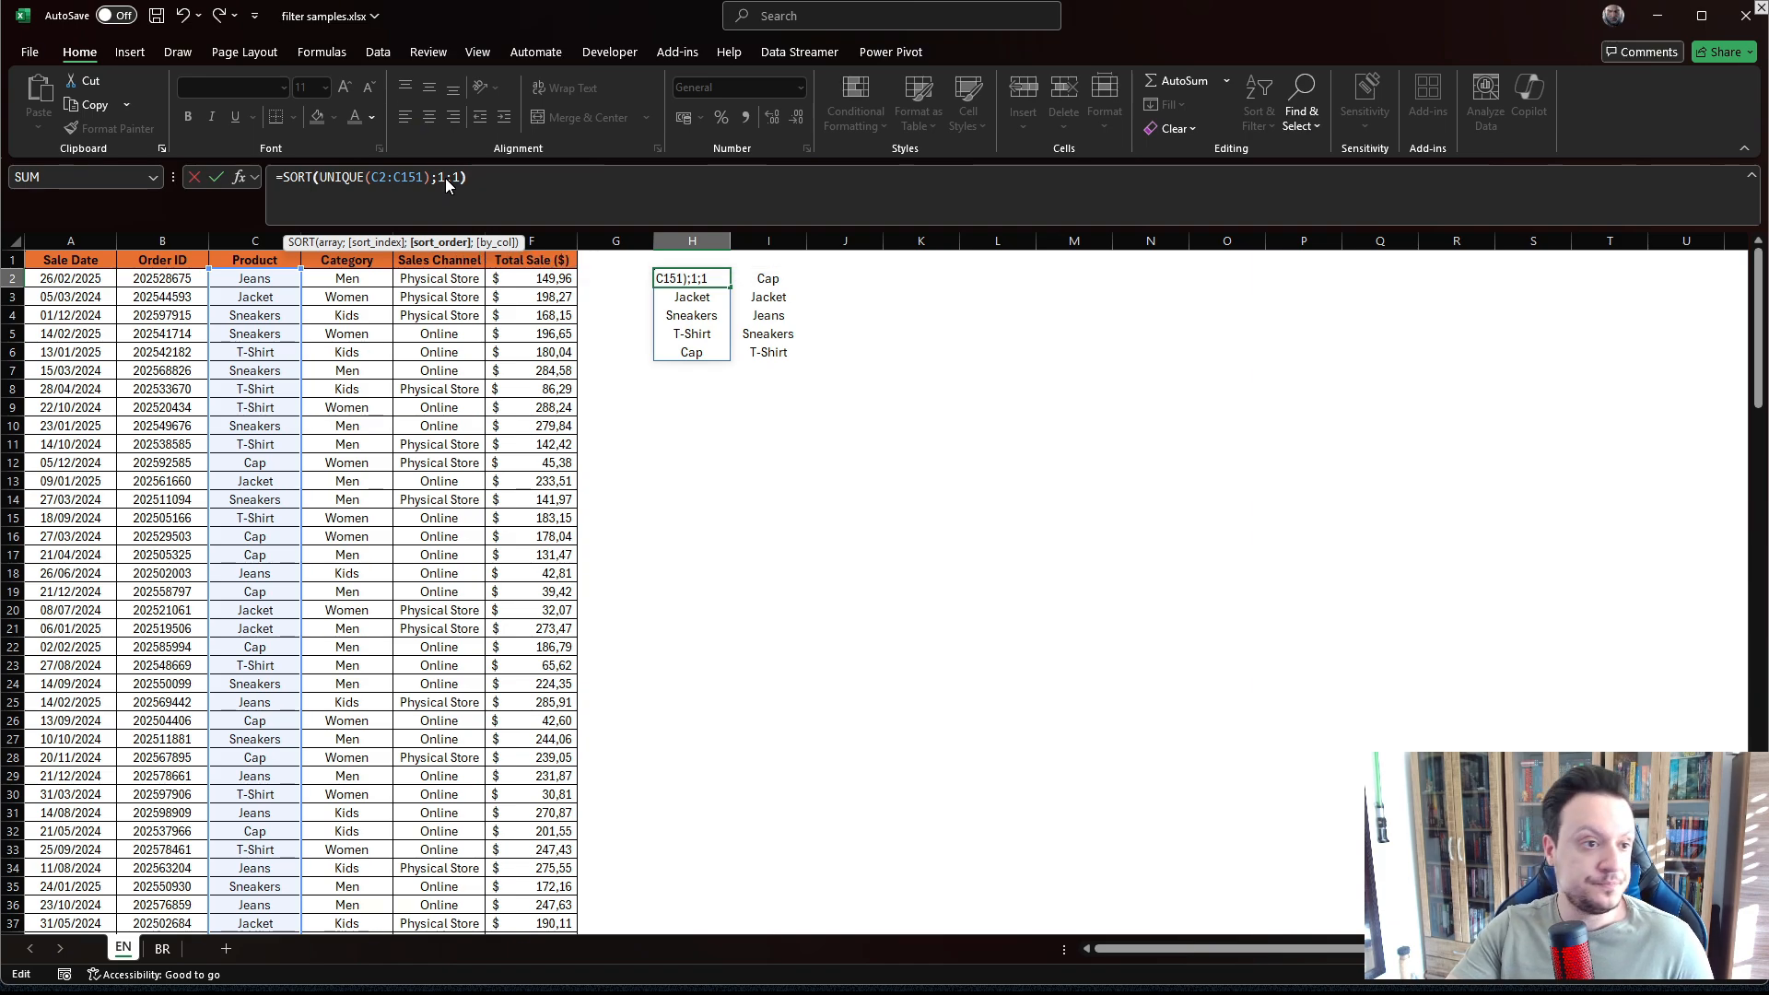
{"action": "key", "text": "Return"}
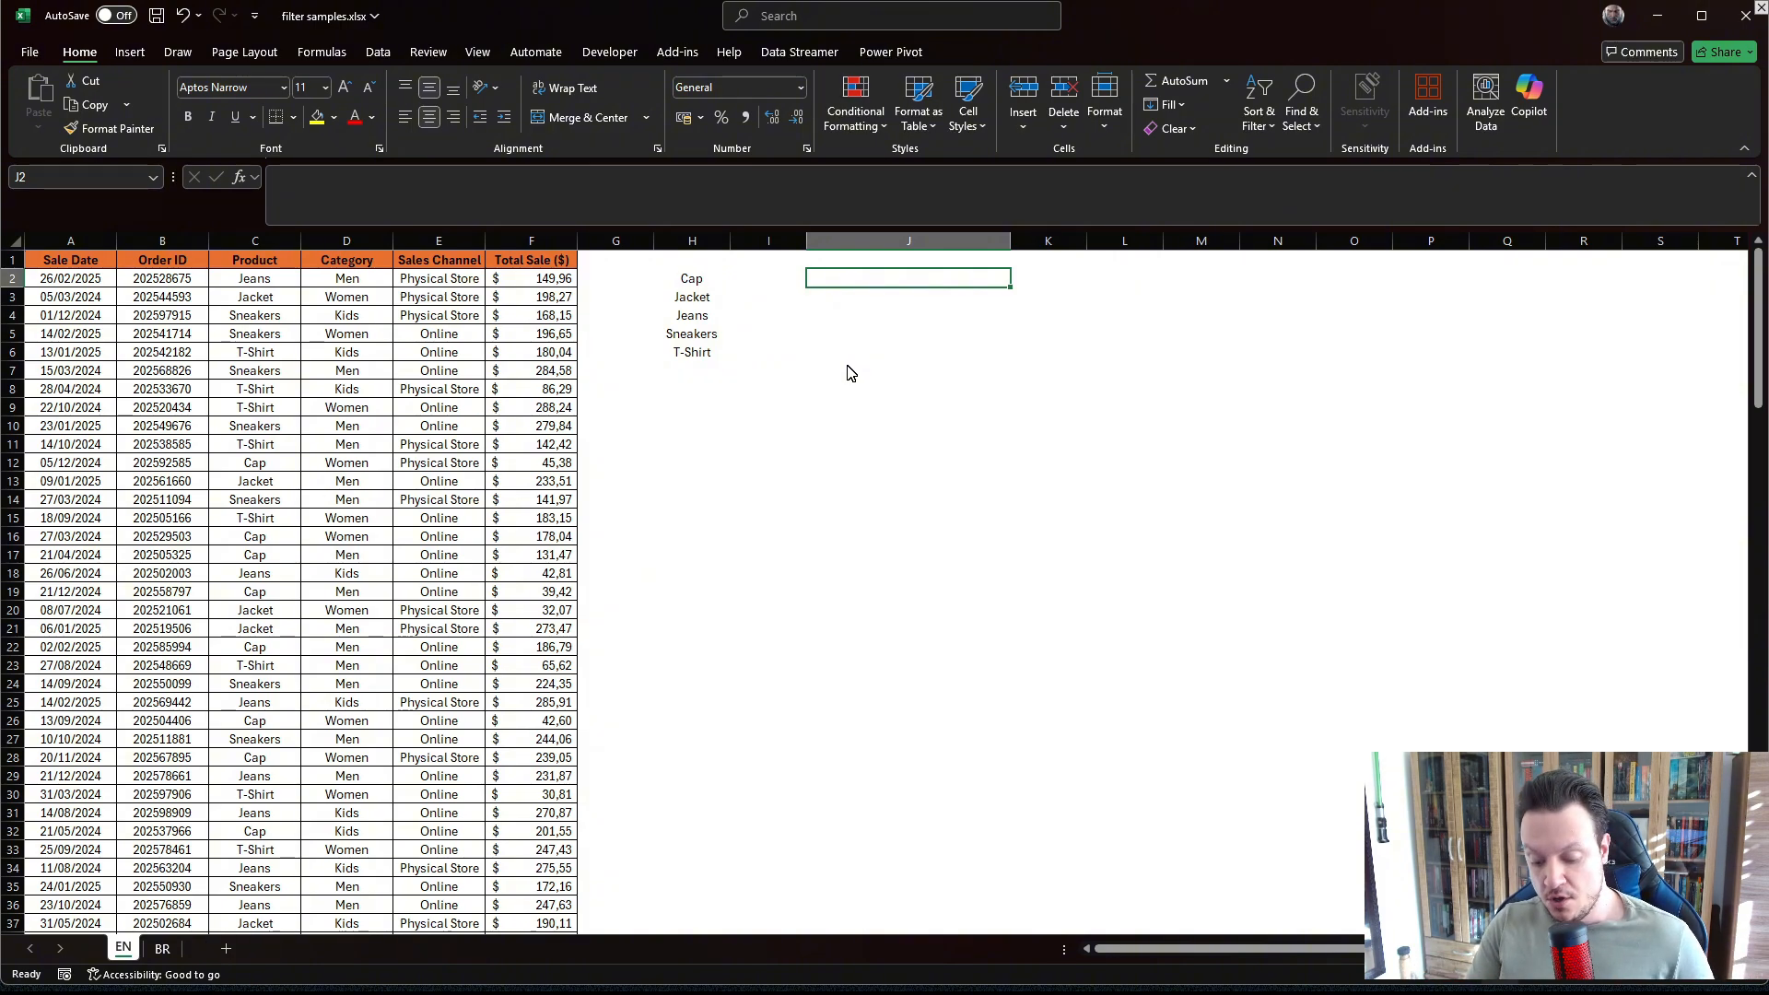
In J2, enter =TEXTJOIN(",";TRUE;H2#) to combine the spilled product list into one comma-separated text.
{"action": "type", "text": "=TEXT"}
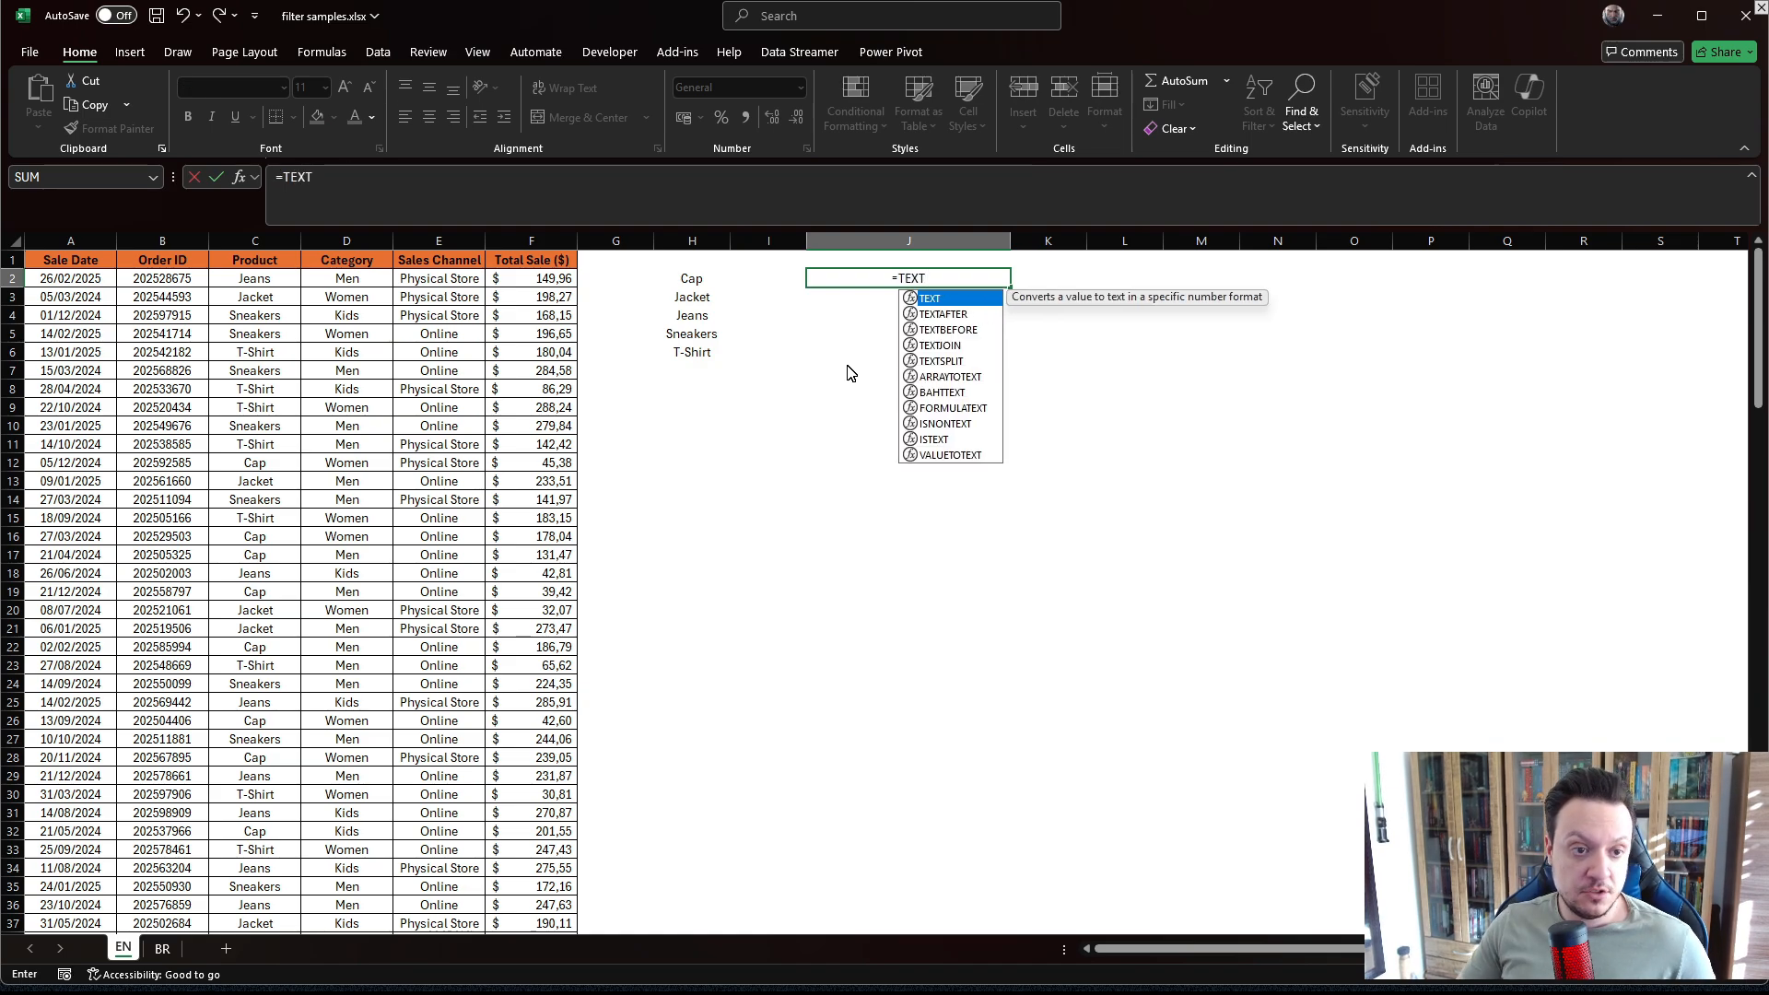
{"action": "type", "text": "J"}
{"action": "key", "text": "Tab"}
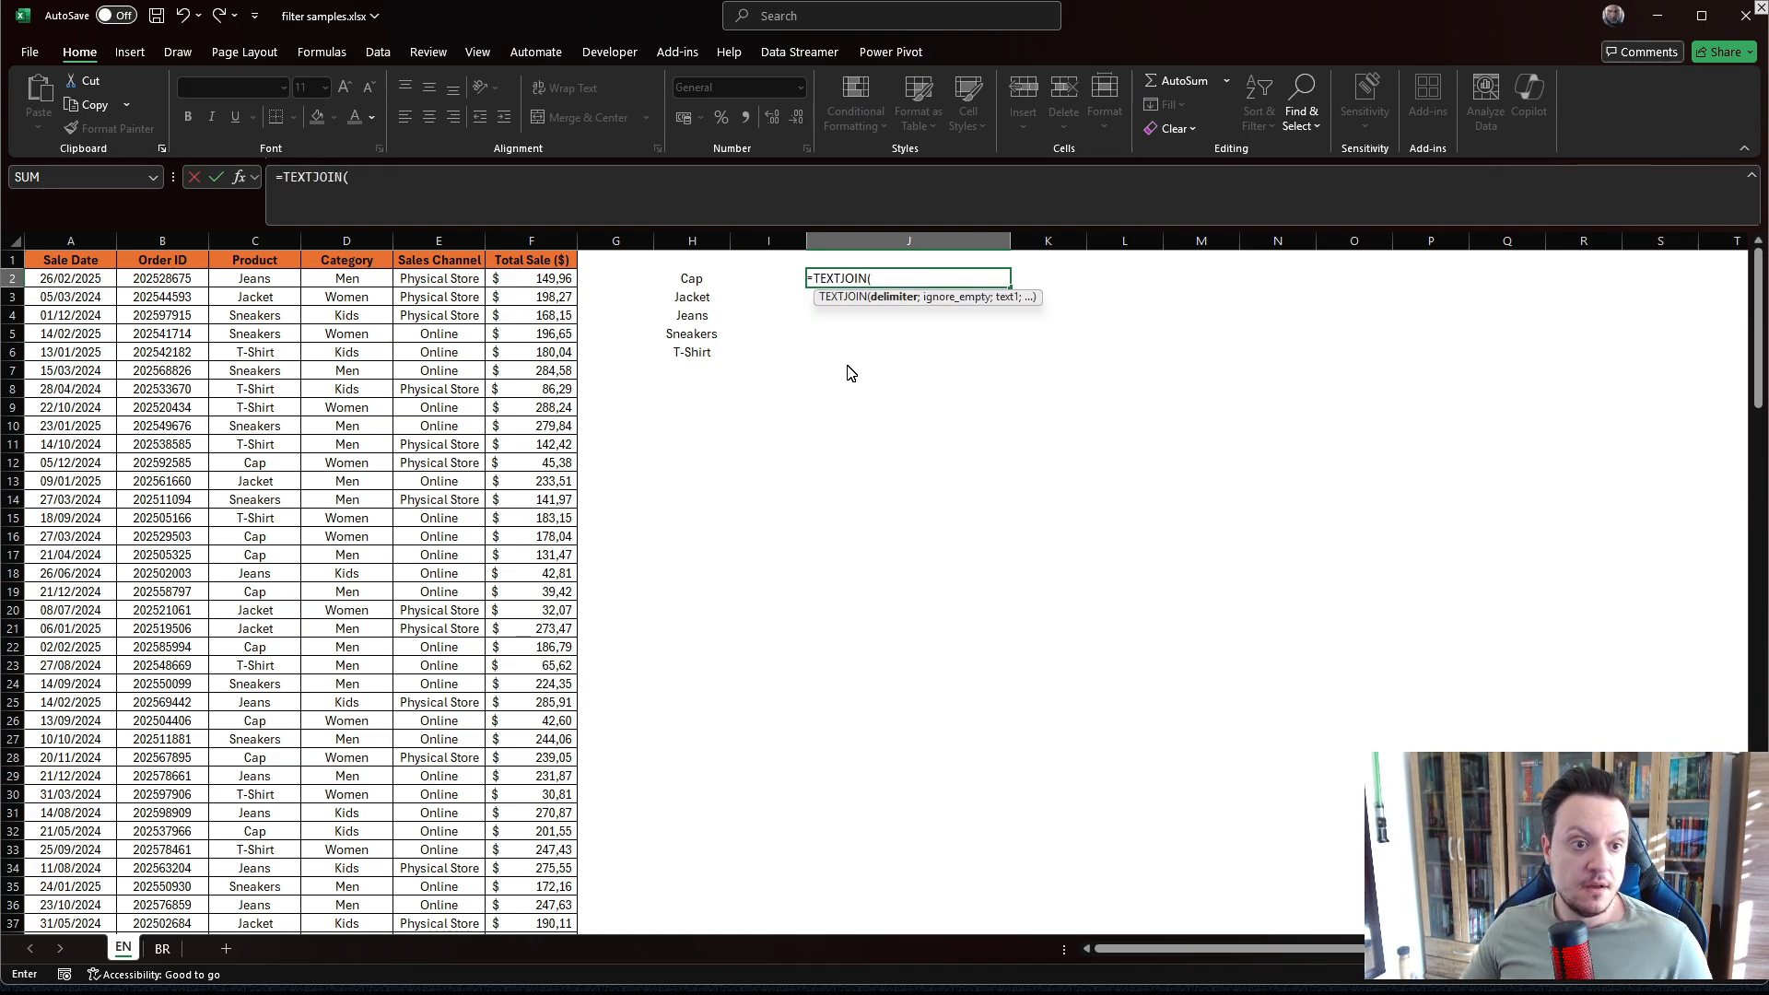
{"action": "type", "text": "\""}
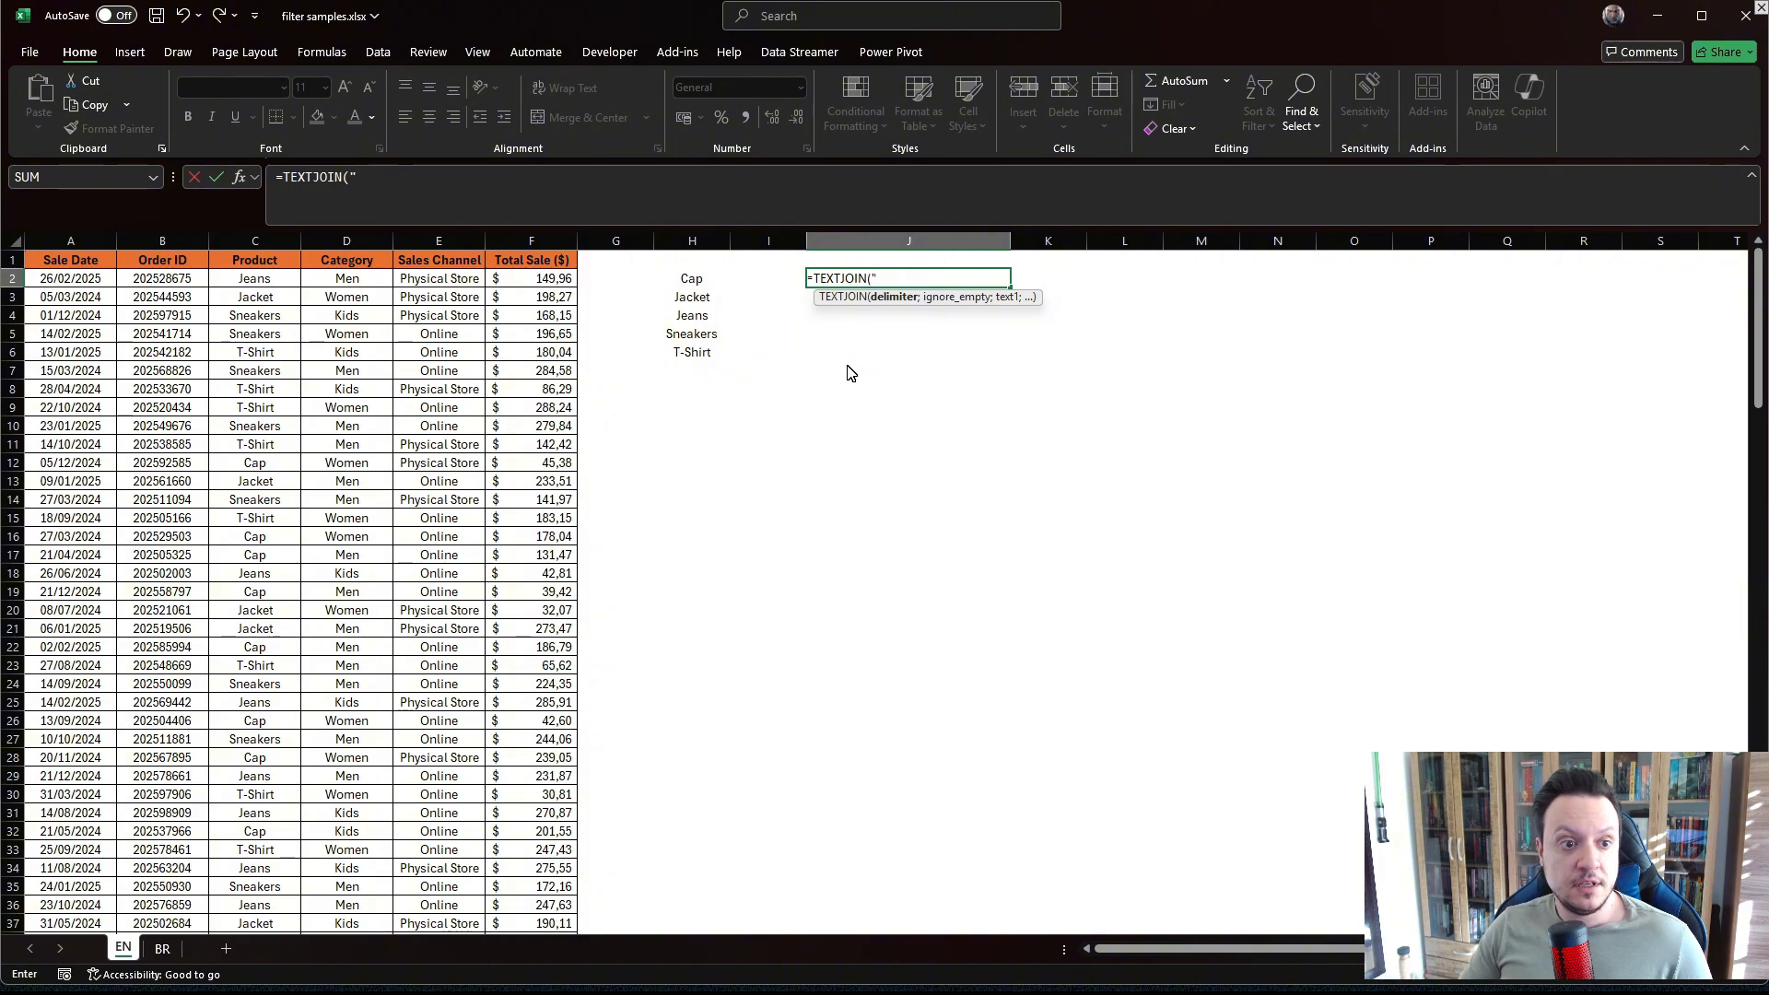
{"action": "type", "text": ",\""}
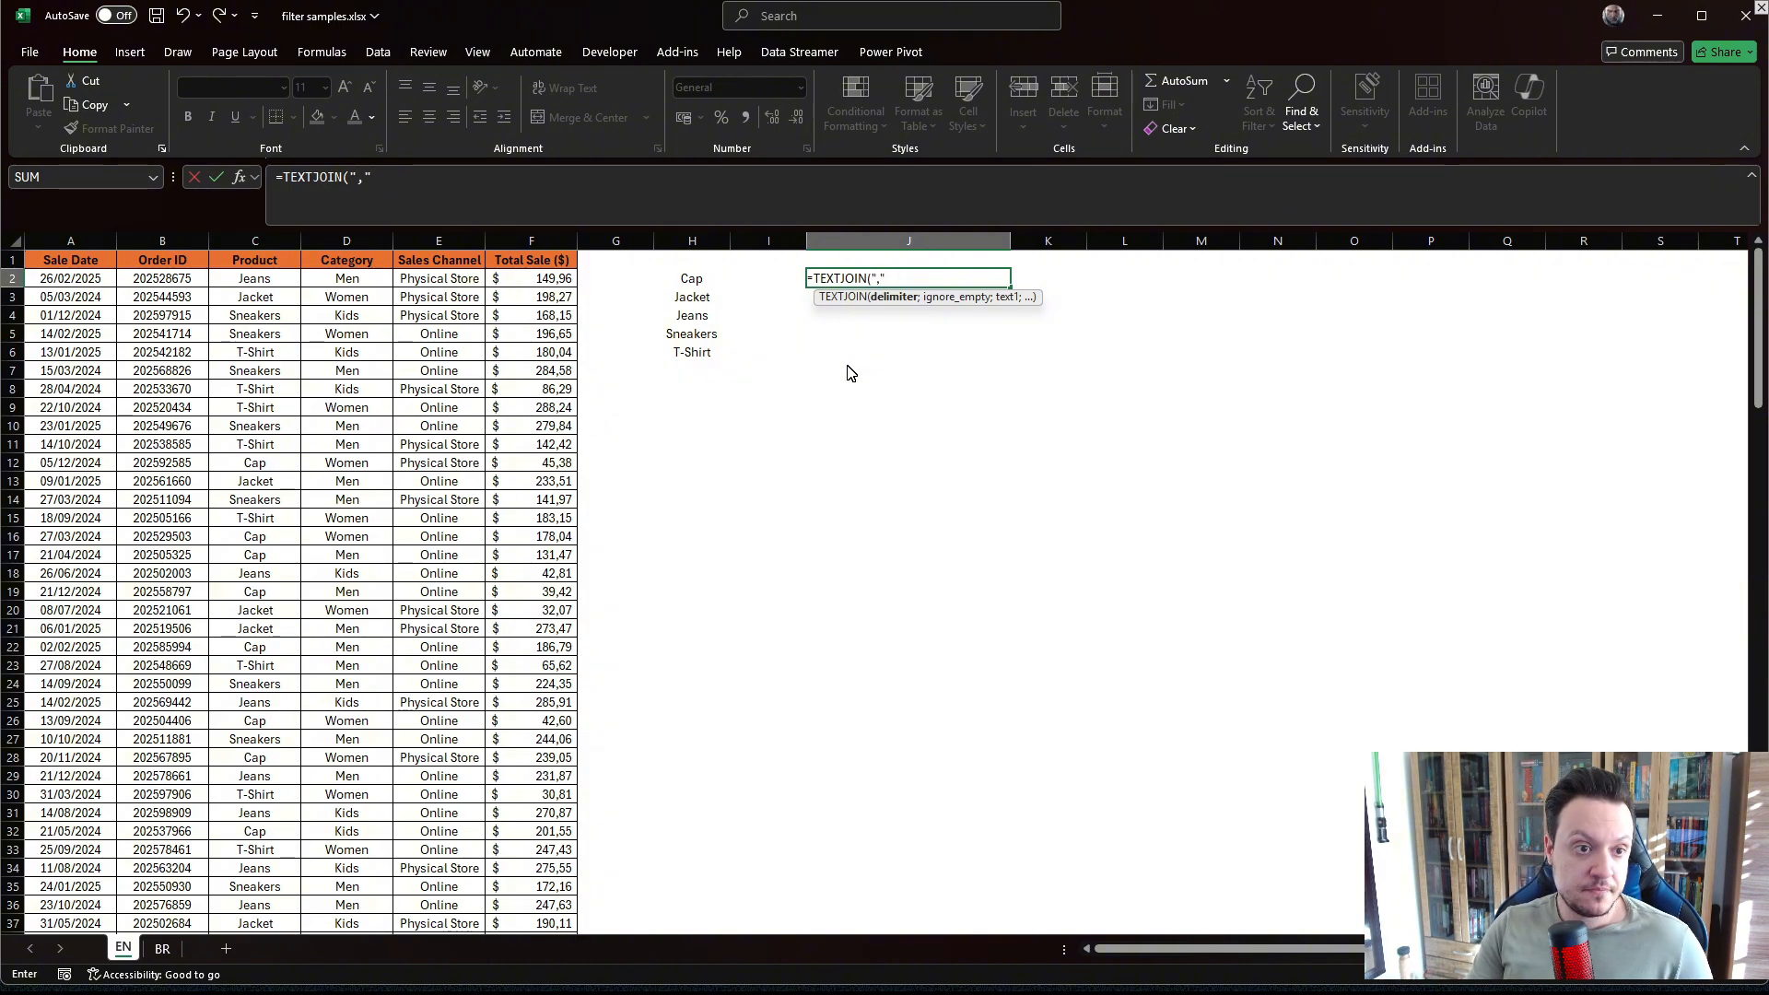
{"action": "type", "text": ";"}
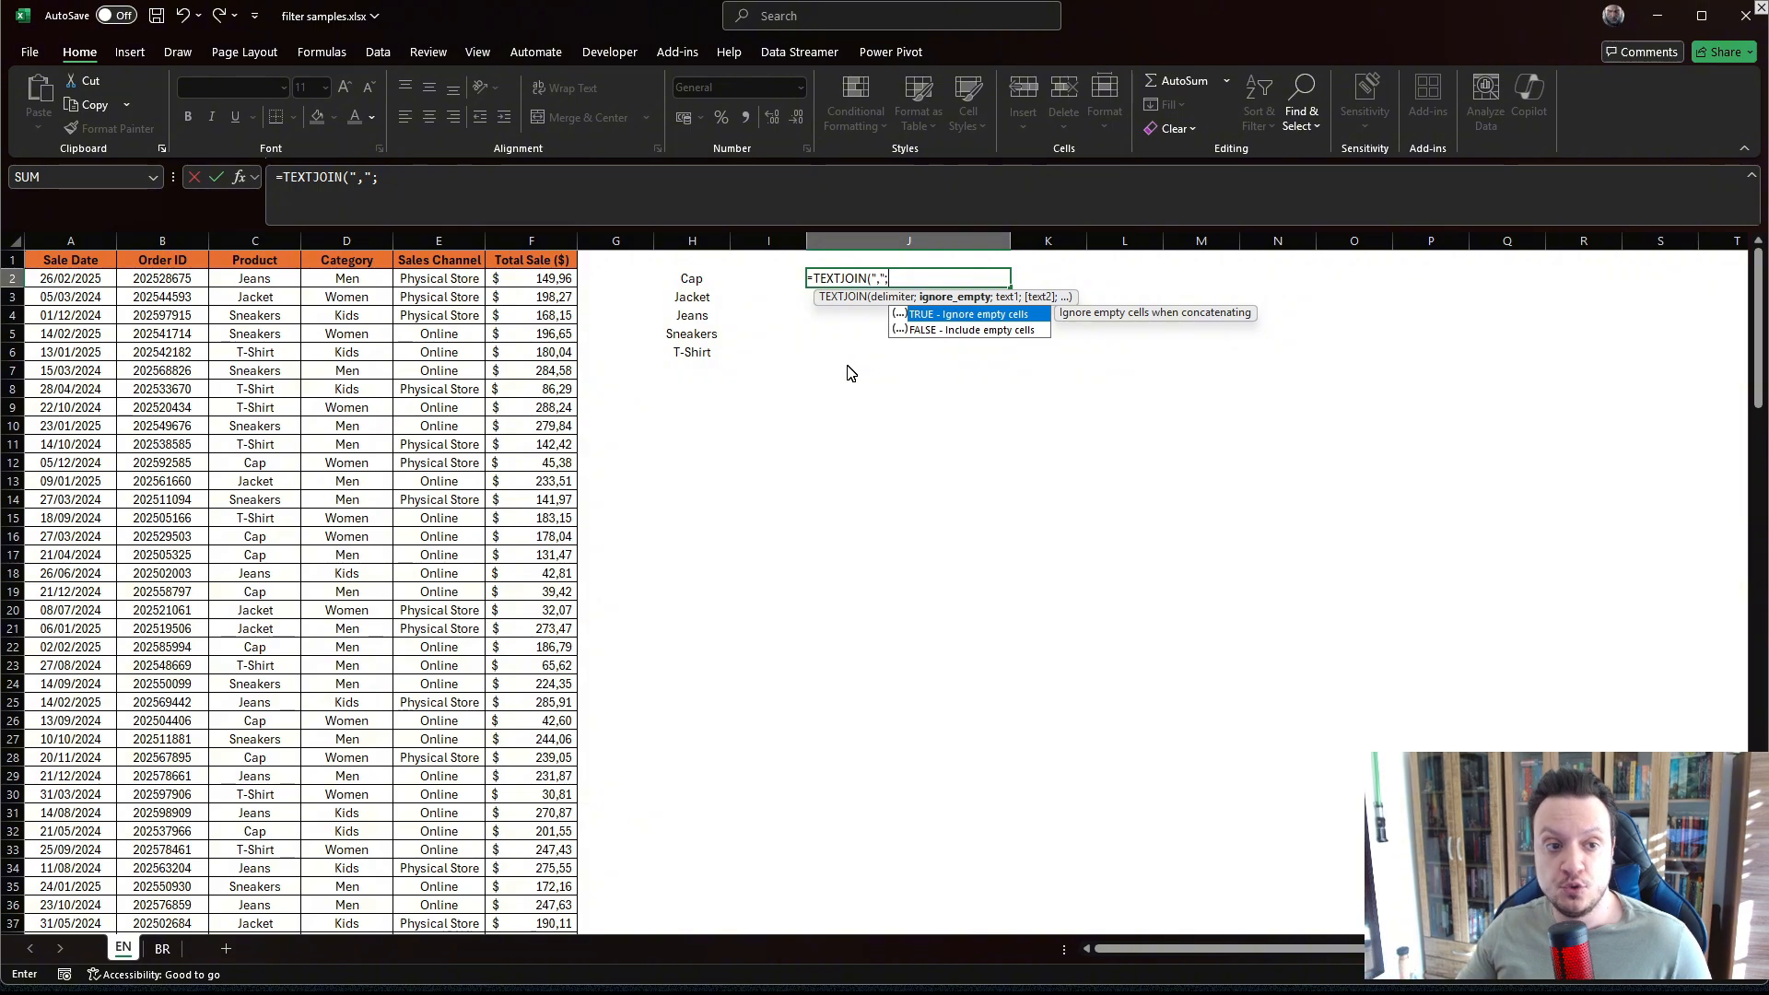
{"action": "key", "text": "Tab"}
{"action": "type", "text": ";"}
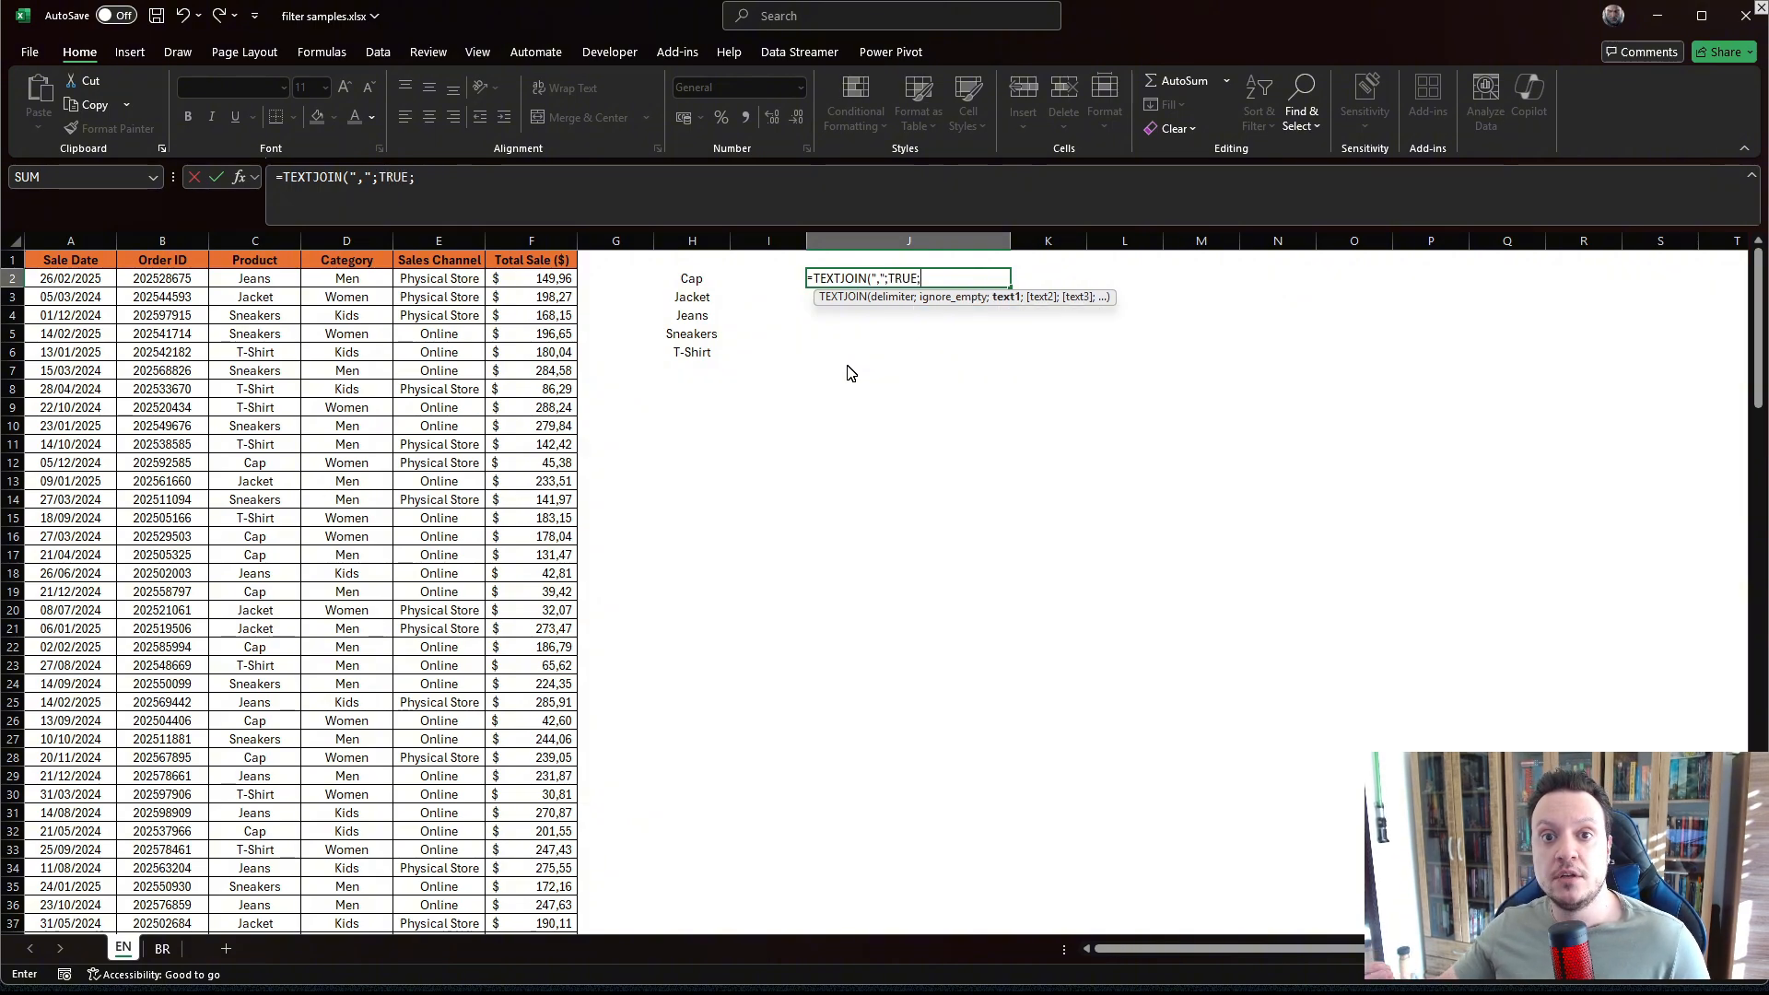
{"action": "left_click_drag", "start_coordinate": [698, 281], "coordinate": [689, 351]}
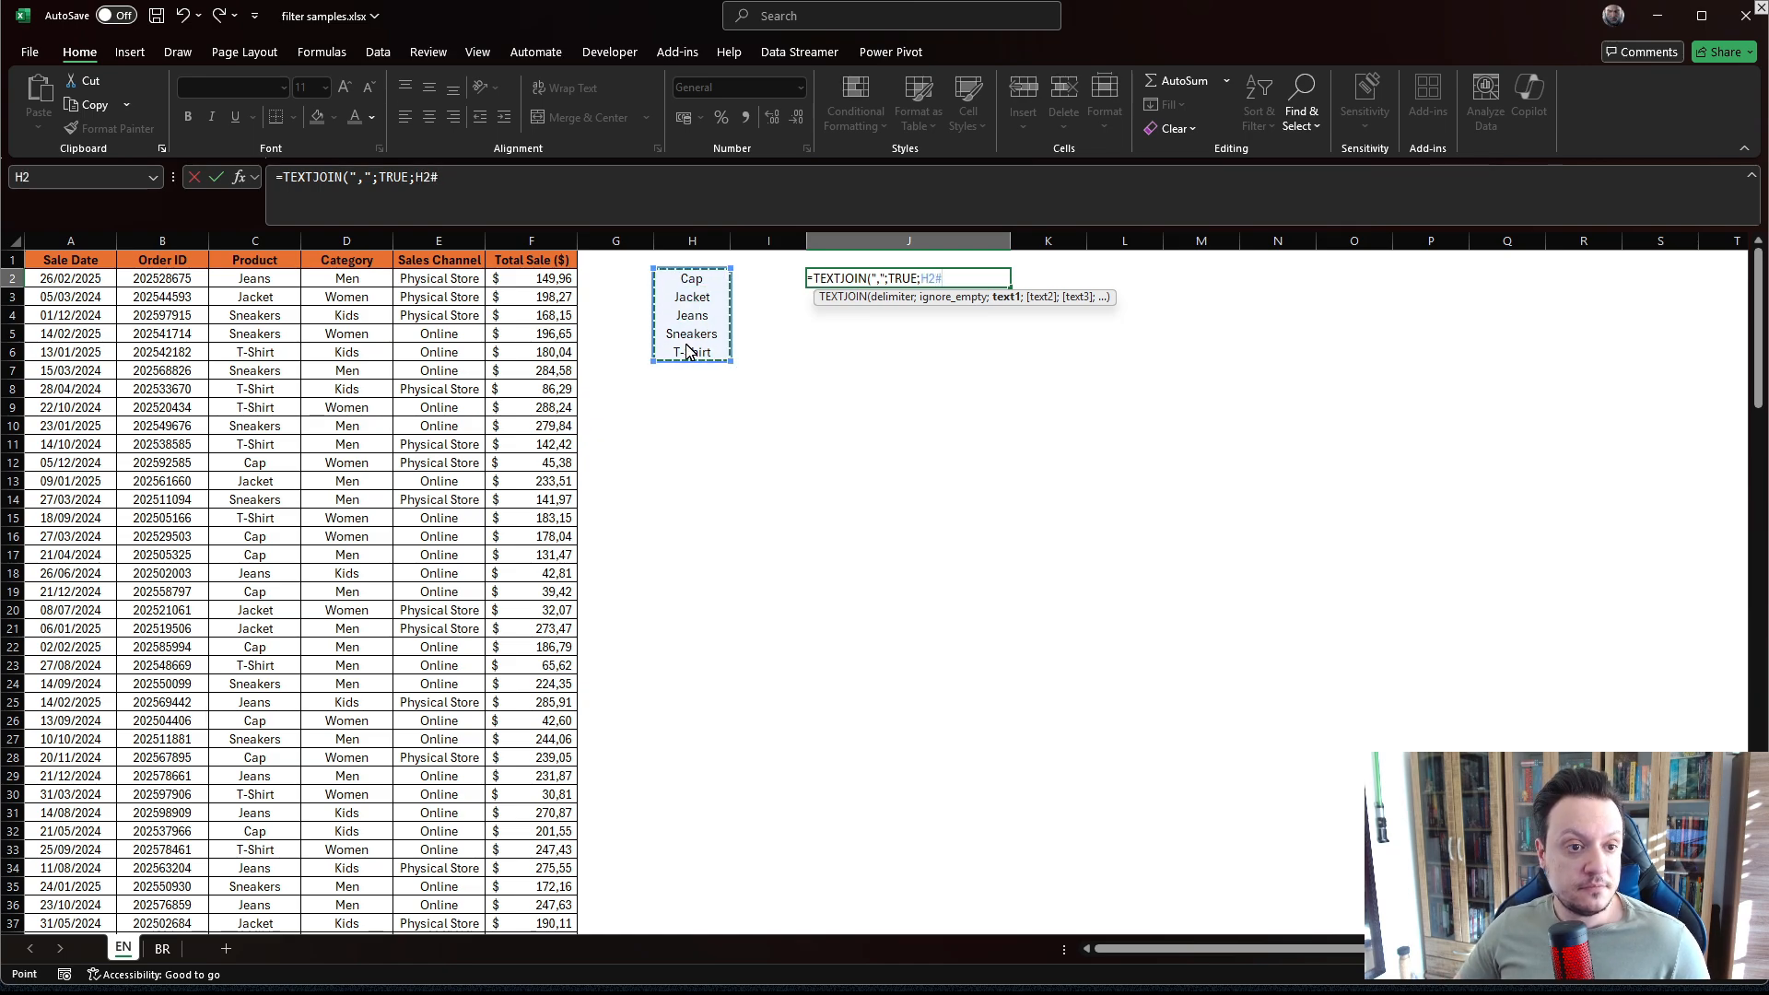
{"action": "key", "text": "Return"}
{"action": "left_click", "coordinate": [841, 282]}
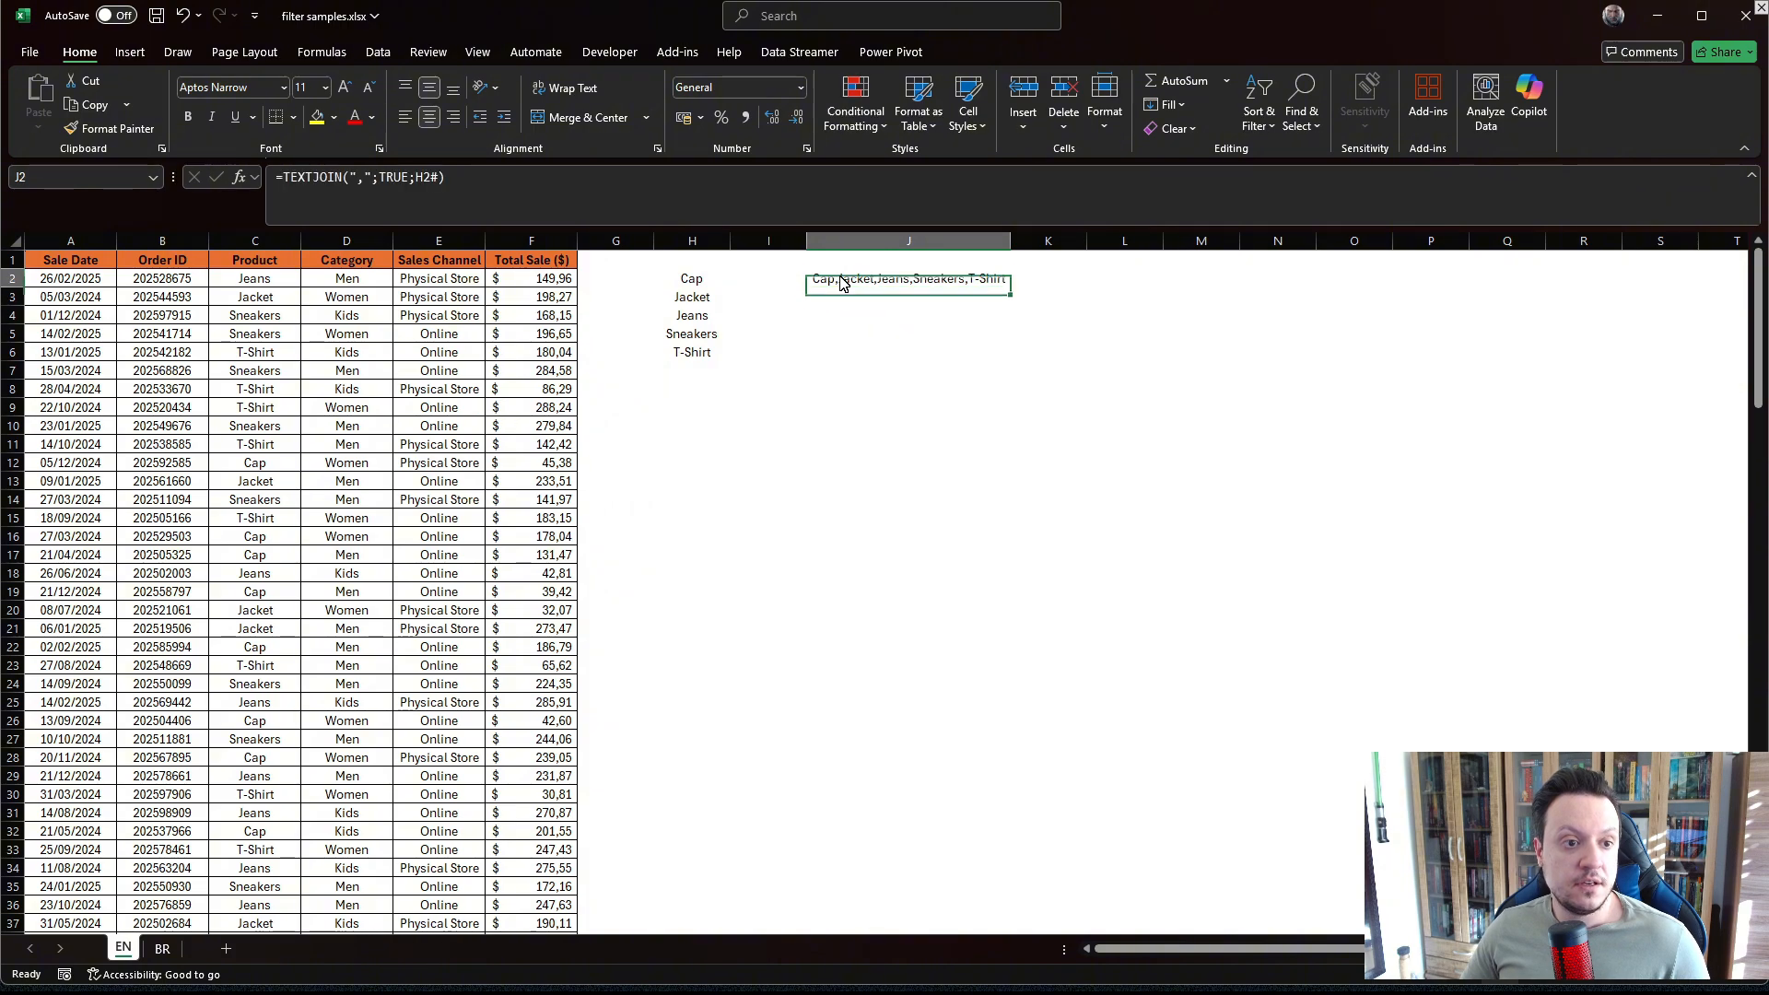
In J5, enter =TEXTSPLIT(J2;",") to split the combined product text across columns.
{"action": "left_click", "coordinate": [856, 337]}
{"action": "type", "text": "=TEXTS"}
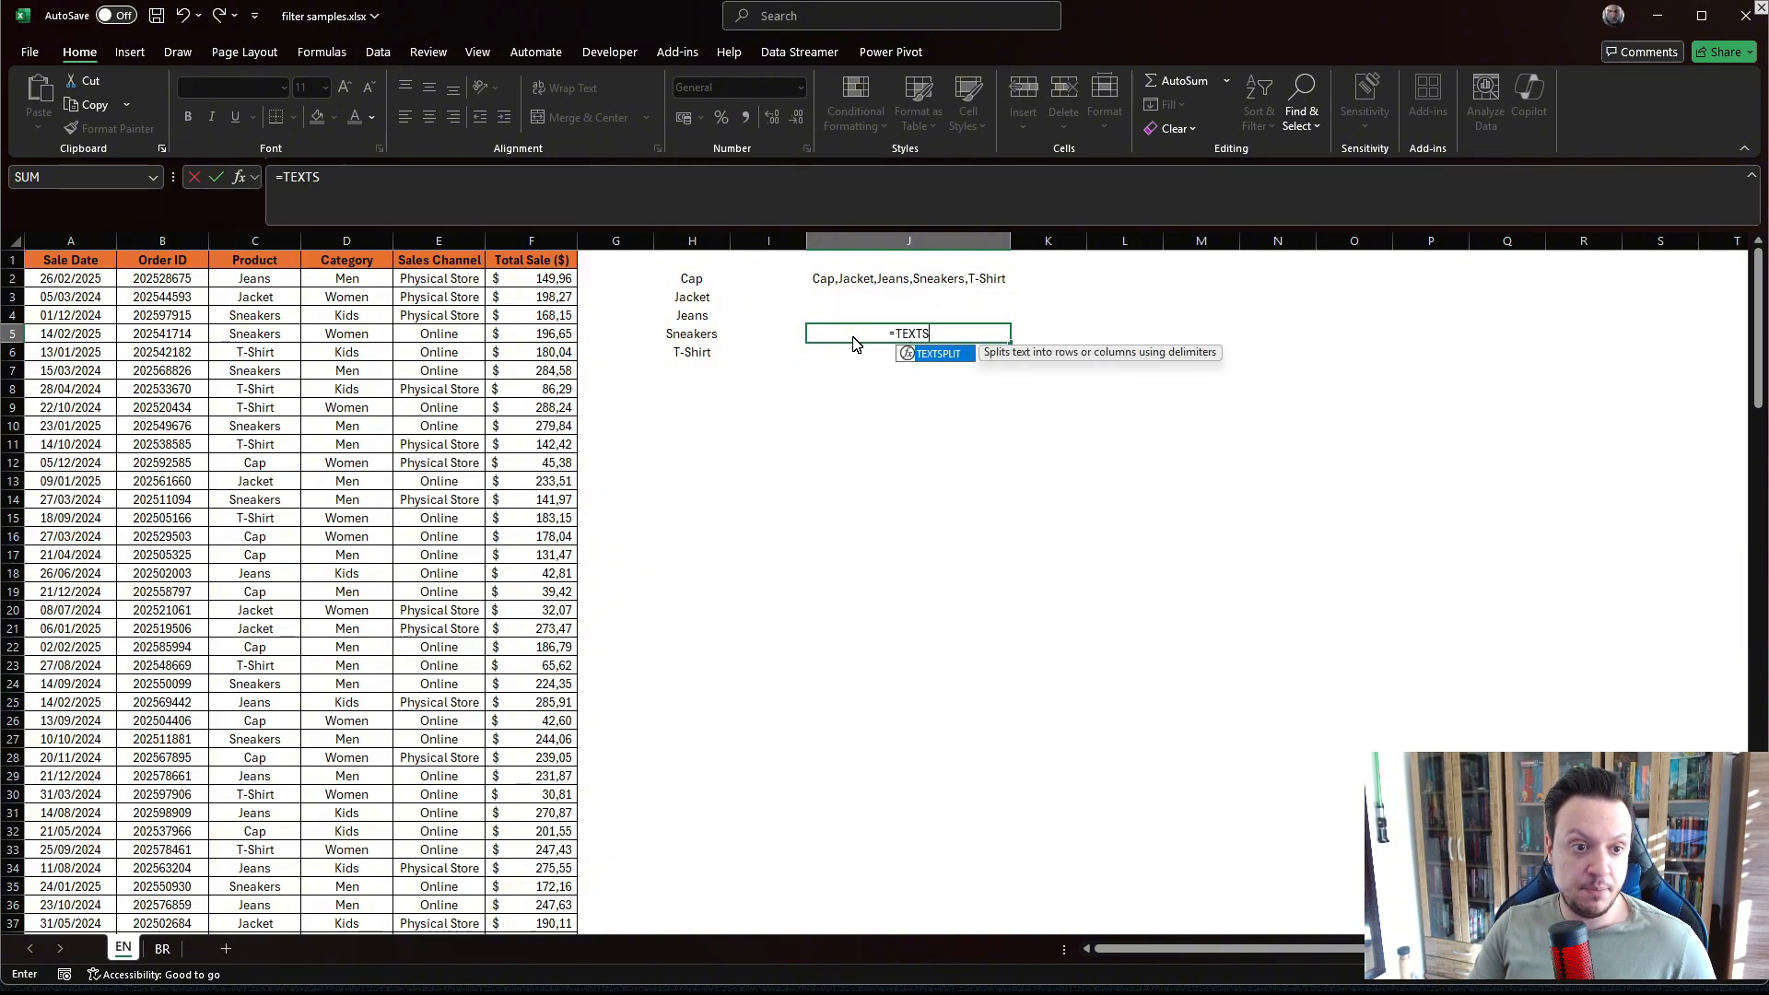
{"action": "key", "text": "Tab"}
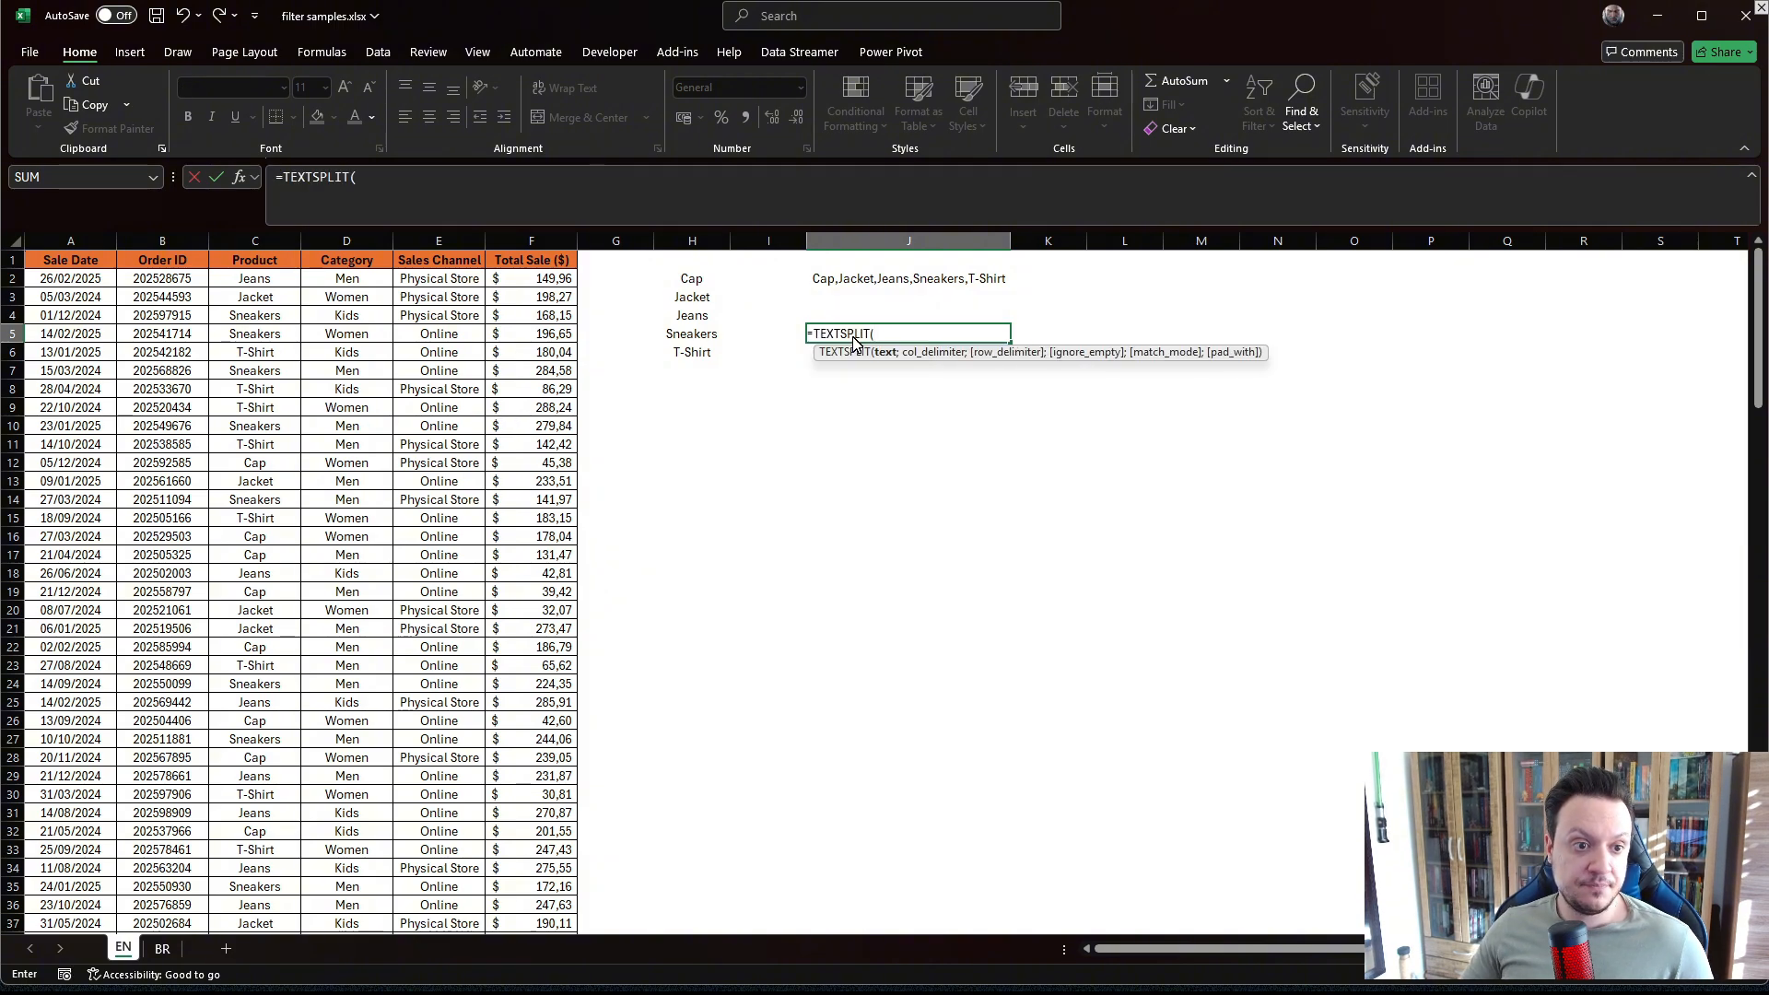
{"action": "left_click", "coordinate": [829, 287]}
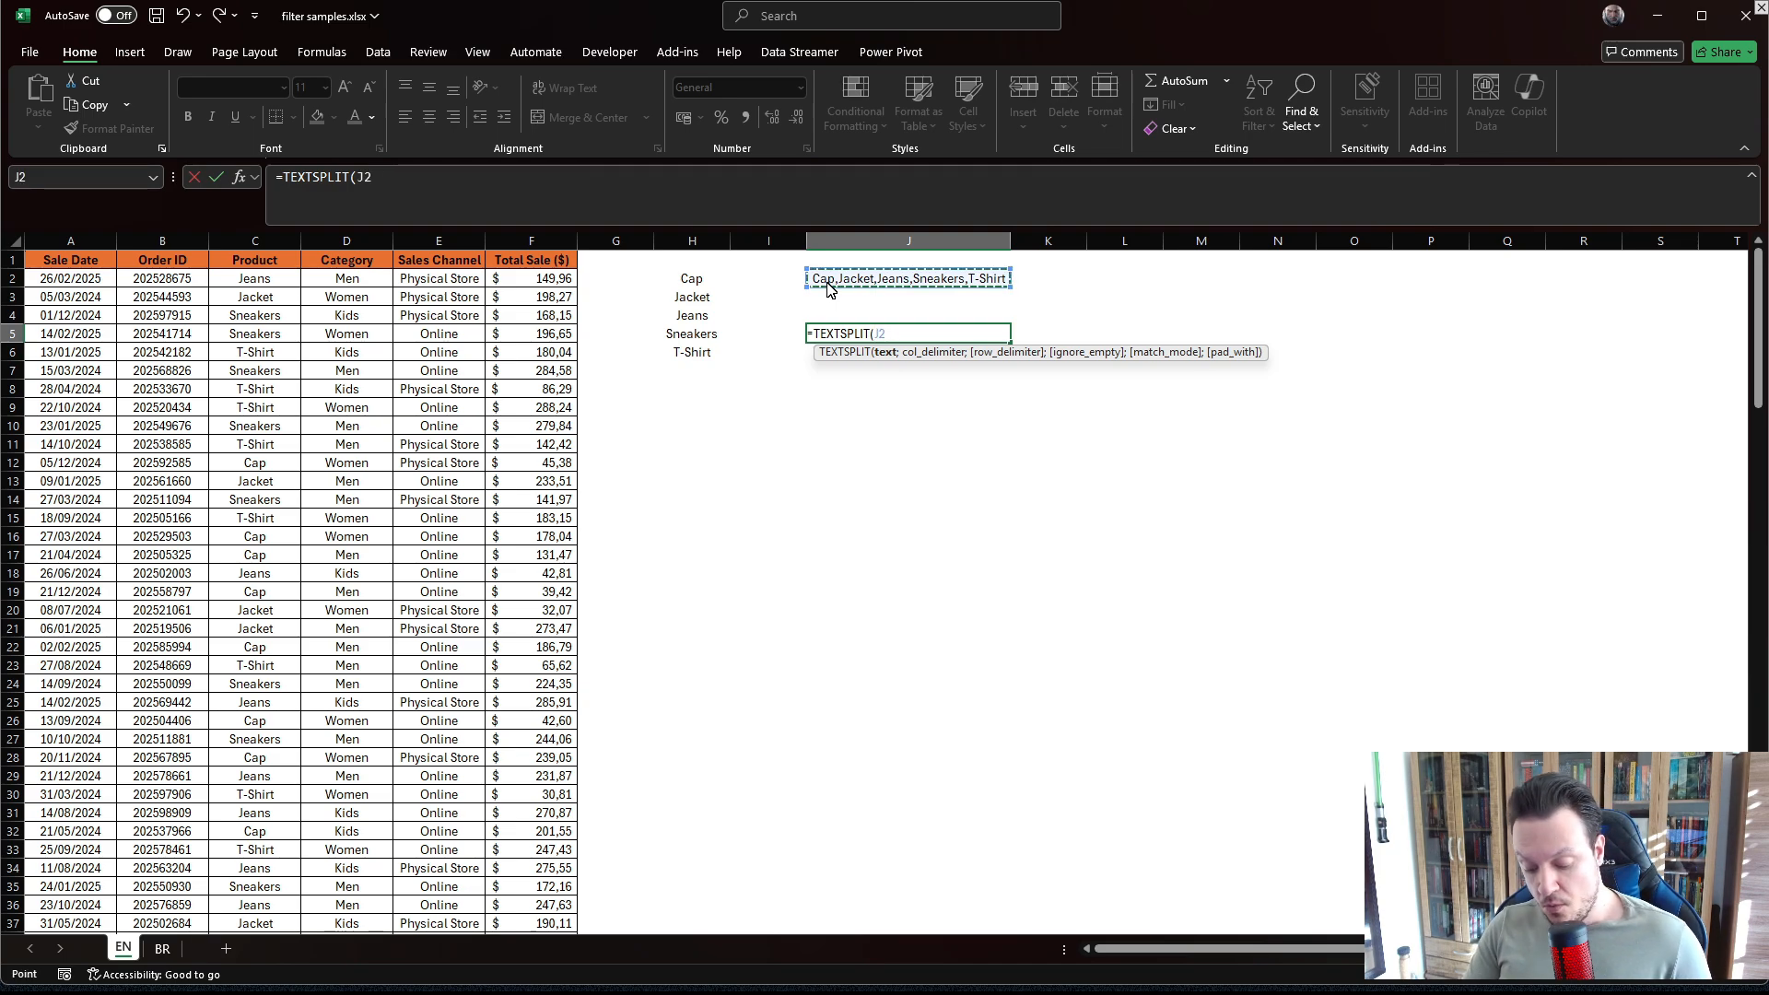
{"action": "type", "text": ";"}
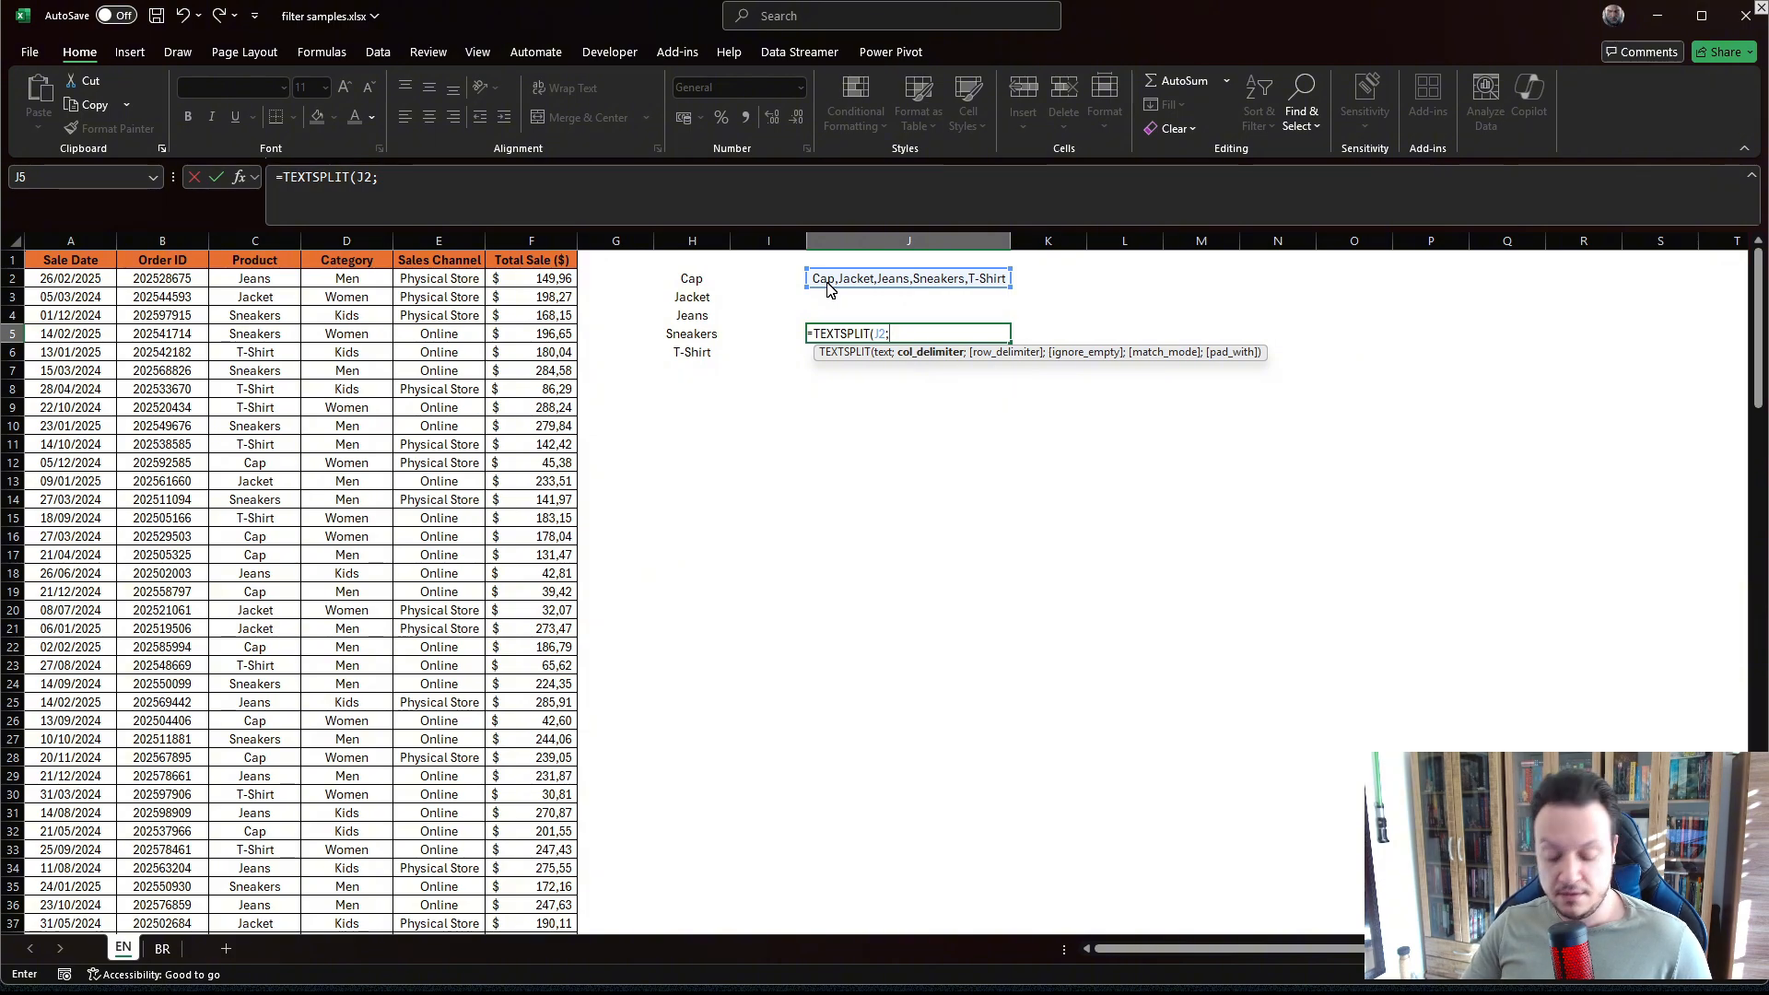
{"action": "type", "text": "\",\""}
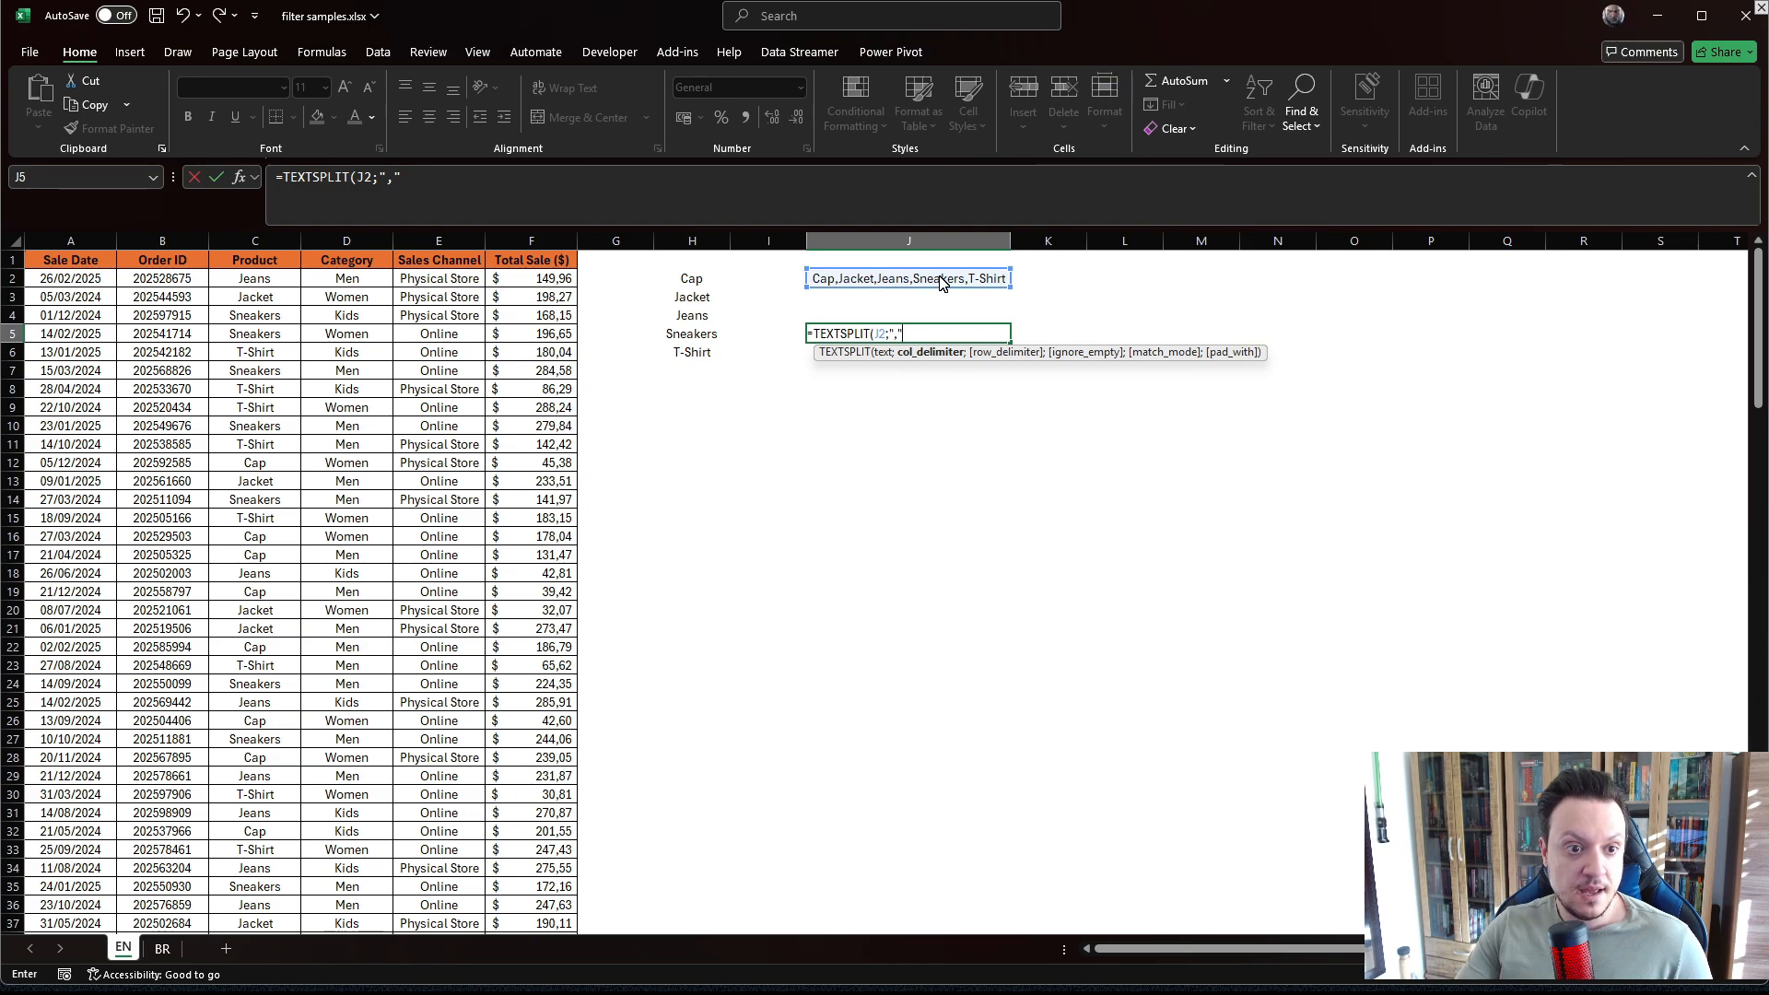
{"action": "type", "text": ",\")"}
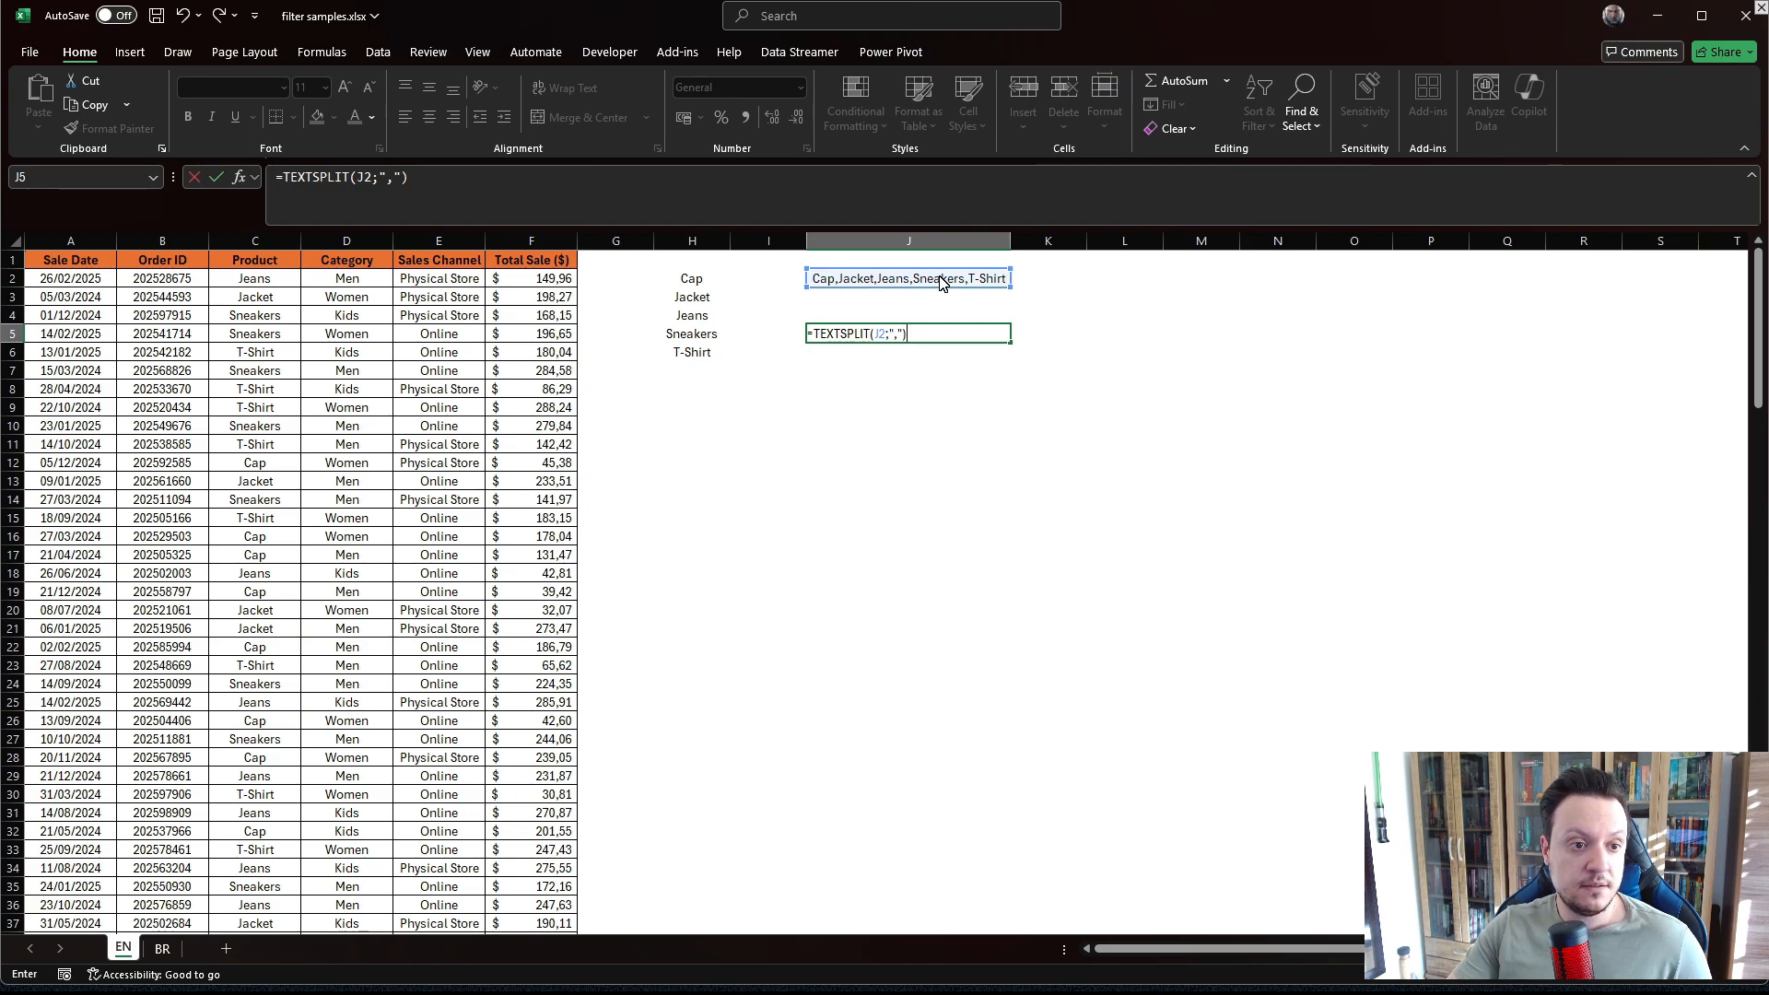
{"action": "key", "text": "Return"}
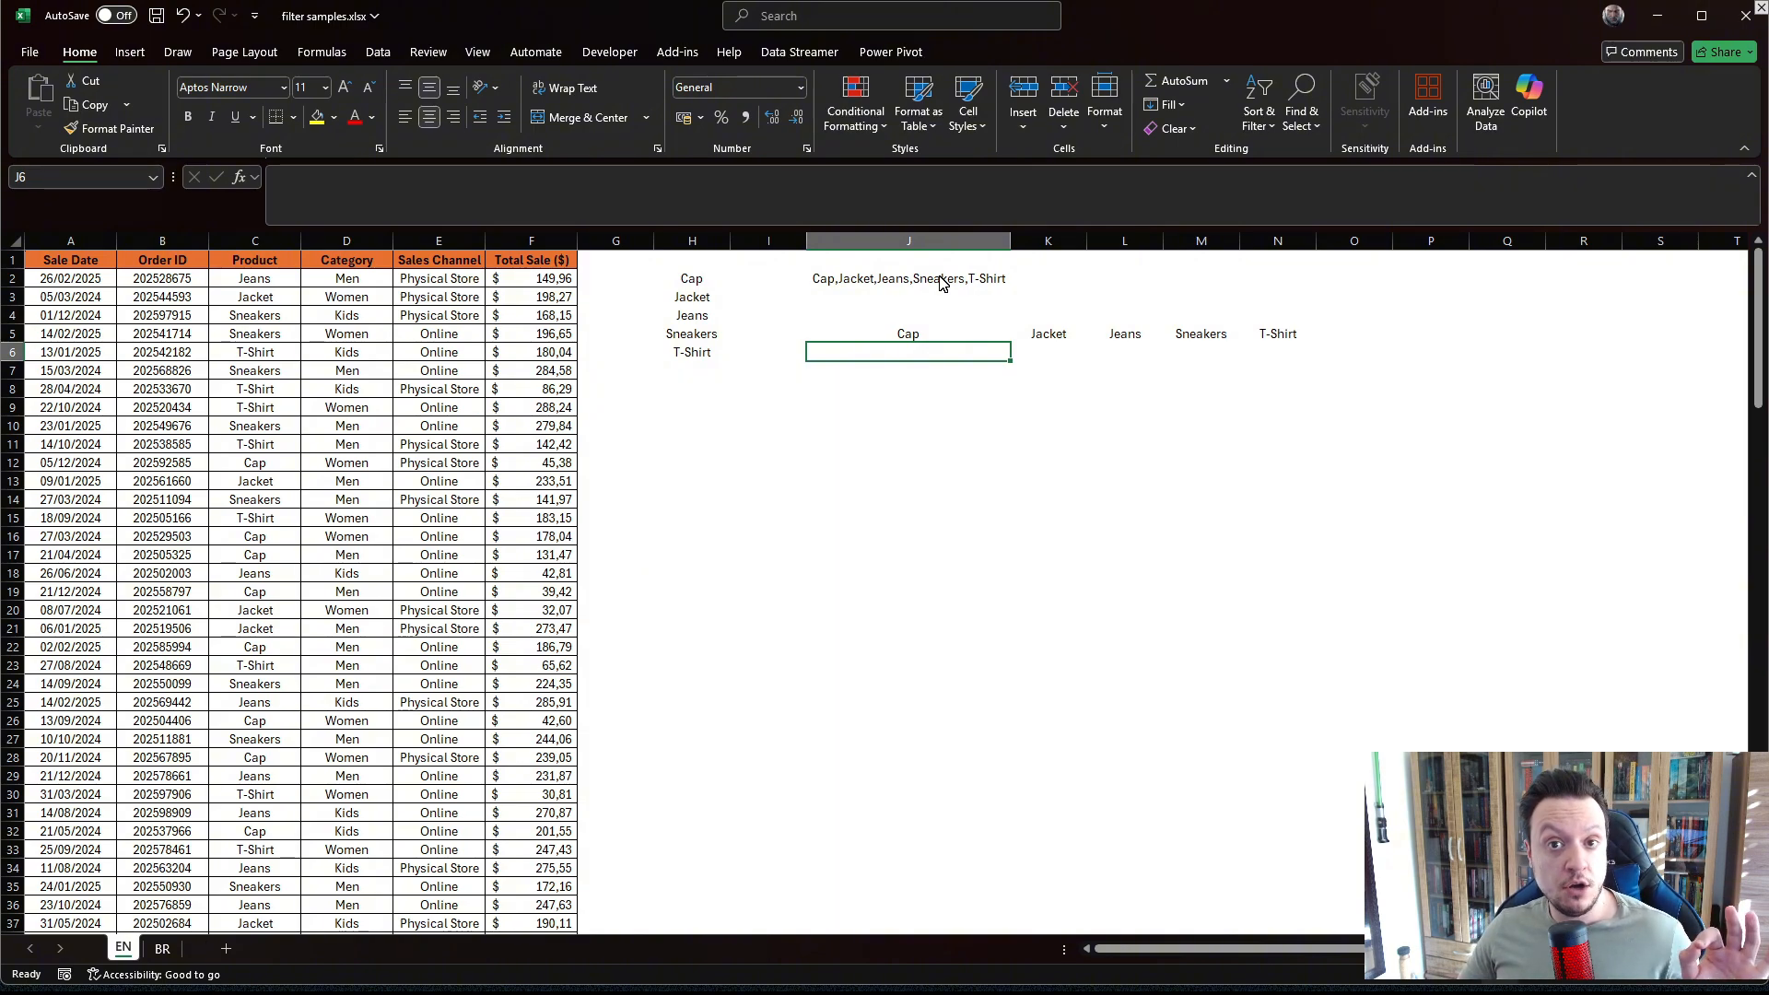
{"action": "left_click", "coordinate": [906, 337]}
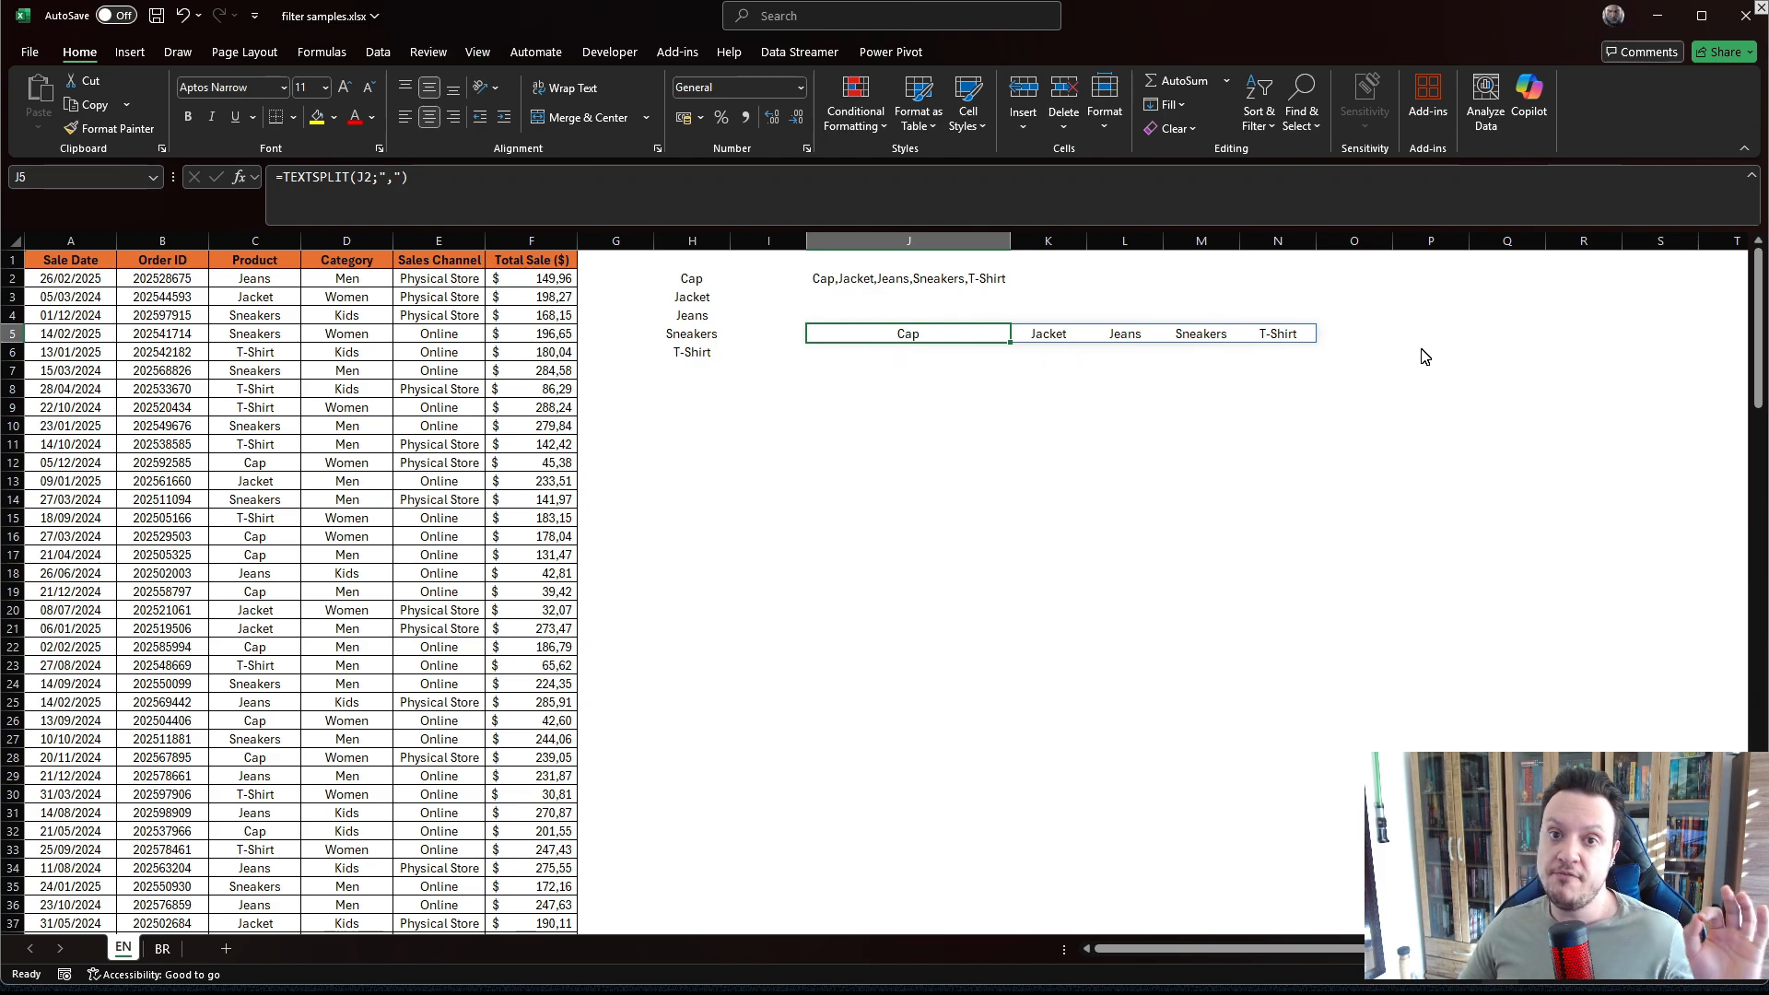
In J7, enter =TEXTSPLIT(J2;;",") to split the combined product text down rows instead.
{"action": "left_click", "coordinate": [881, 380]}
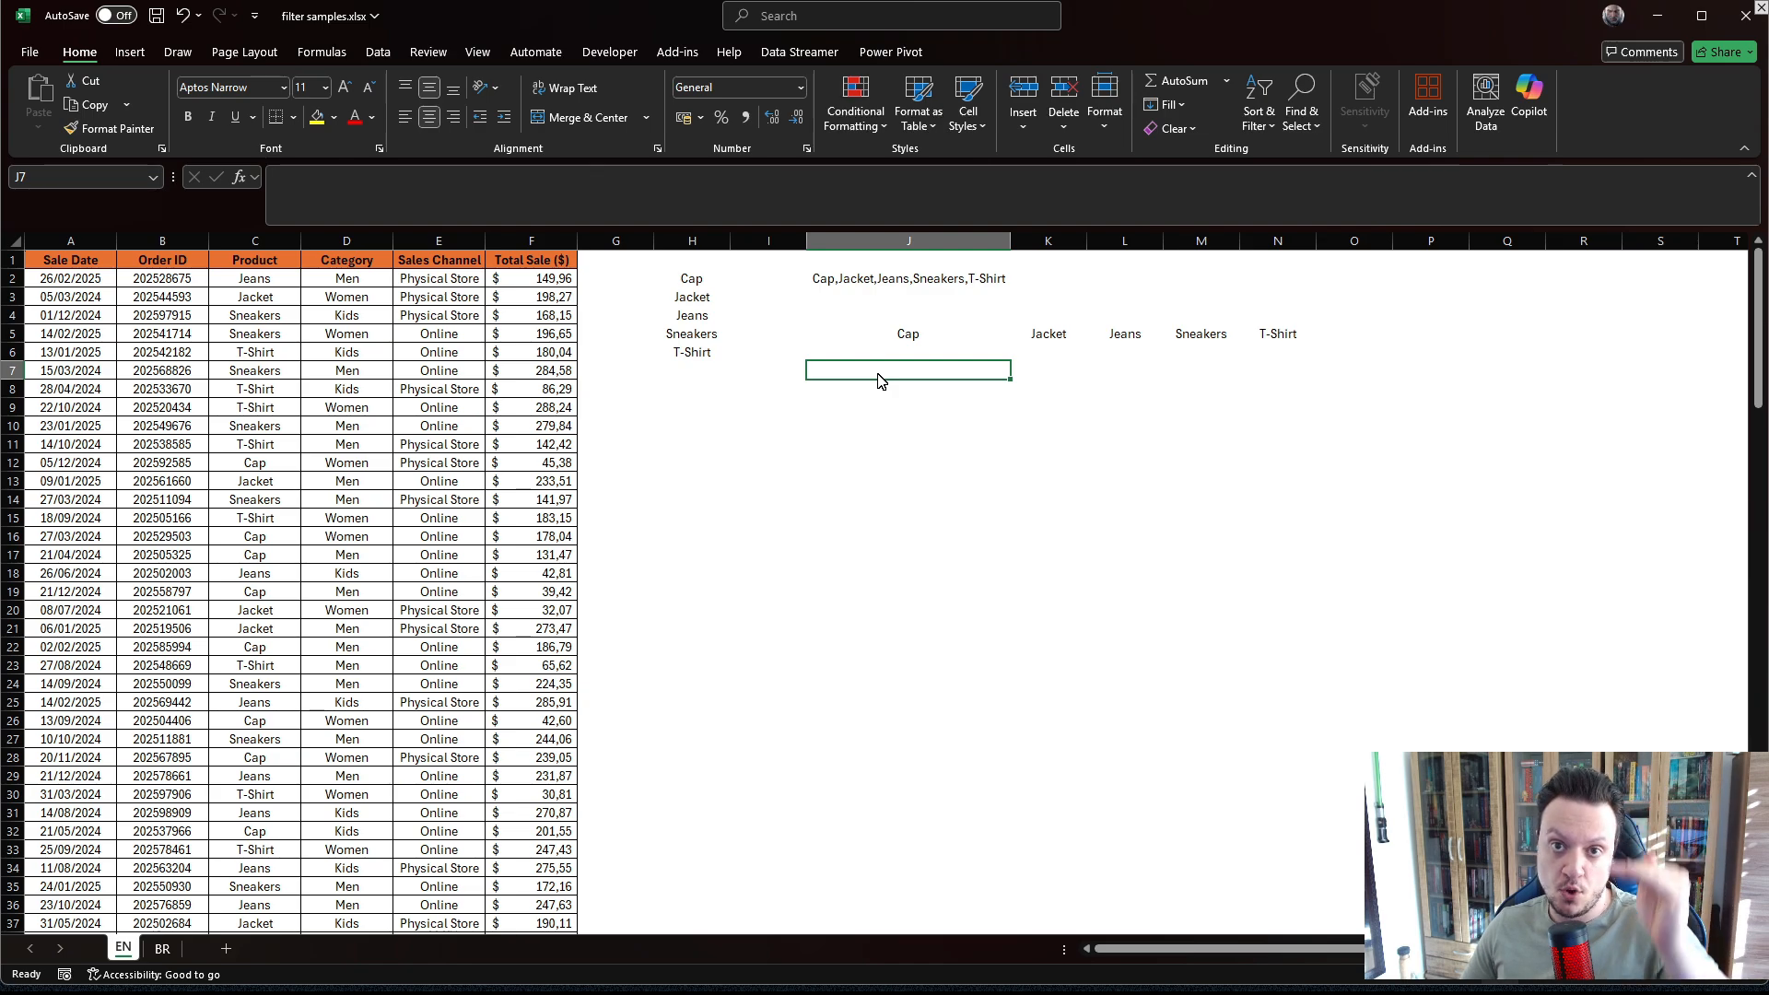
{"action": "type", "text": "="}
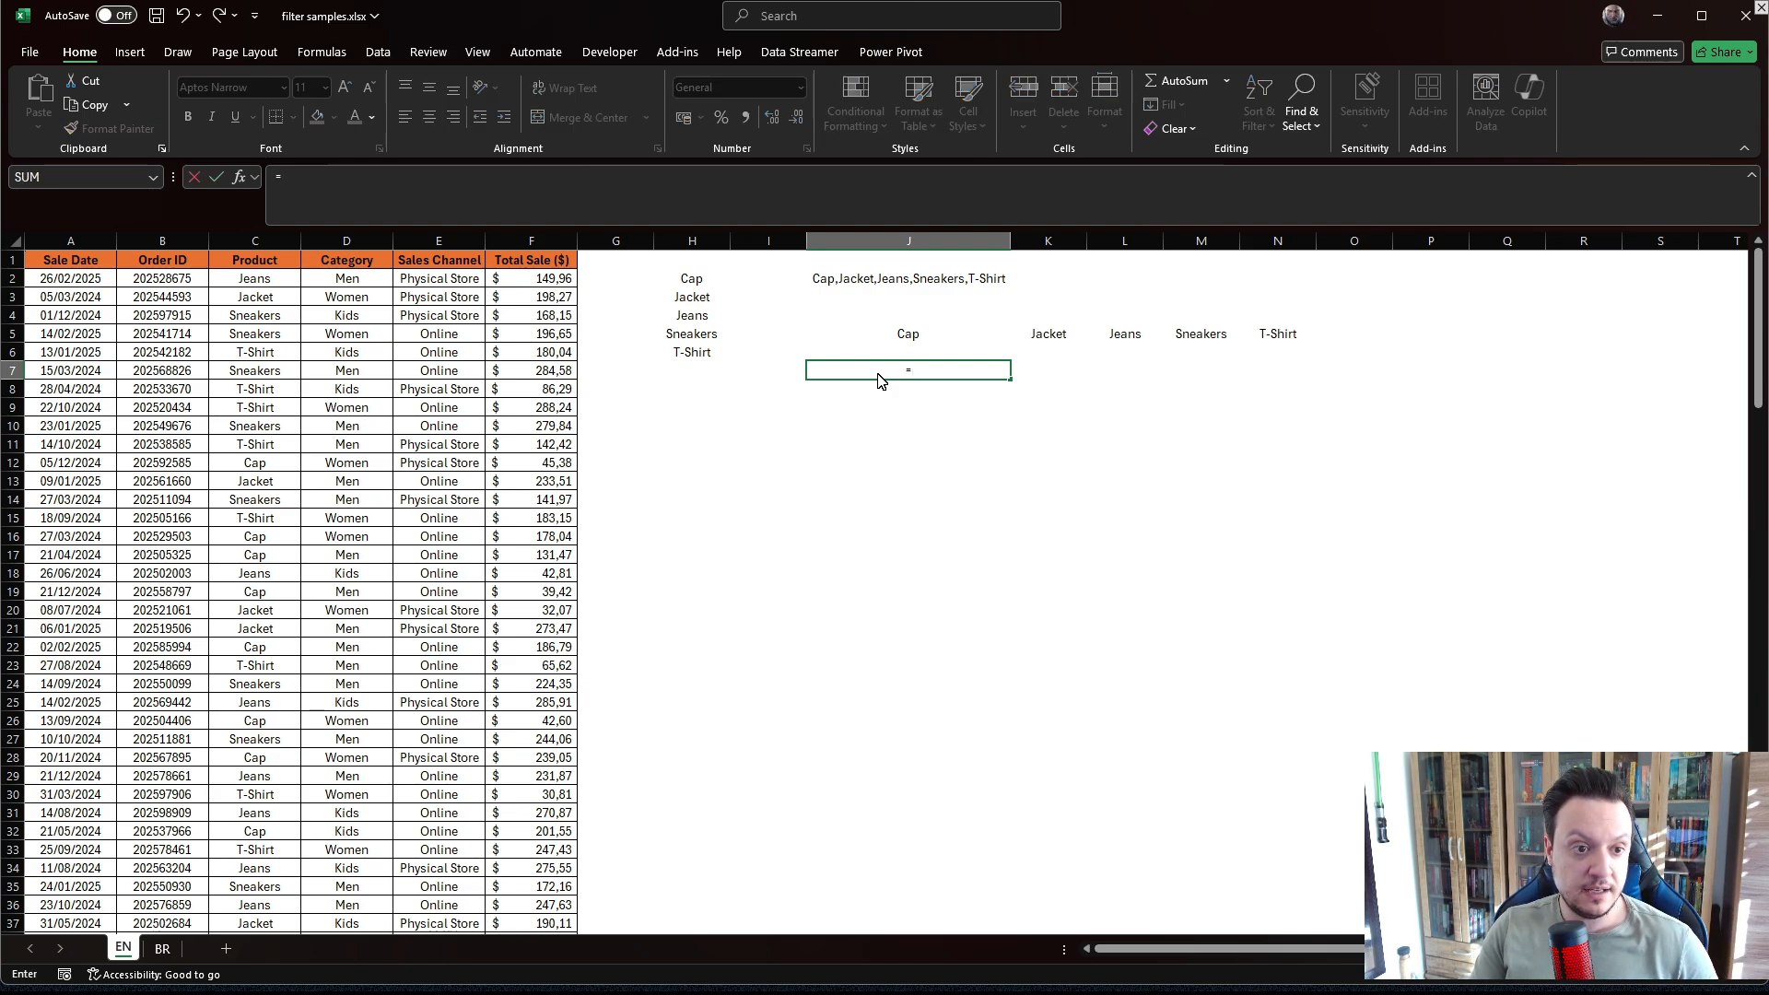
{"action": "type", "text": "TEXT"}
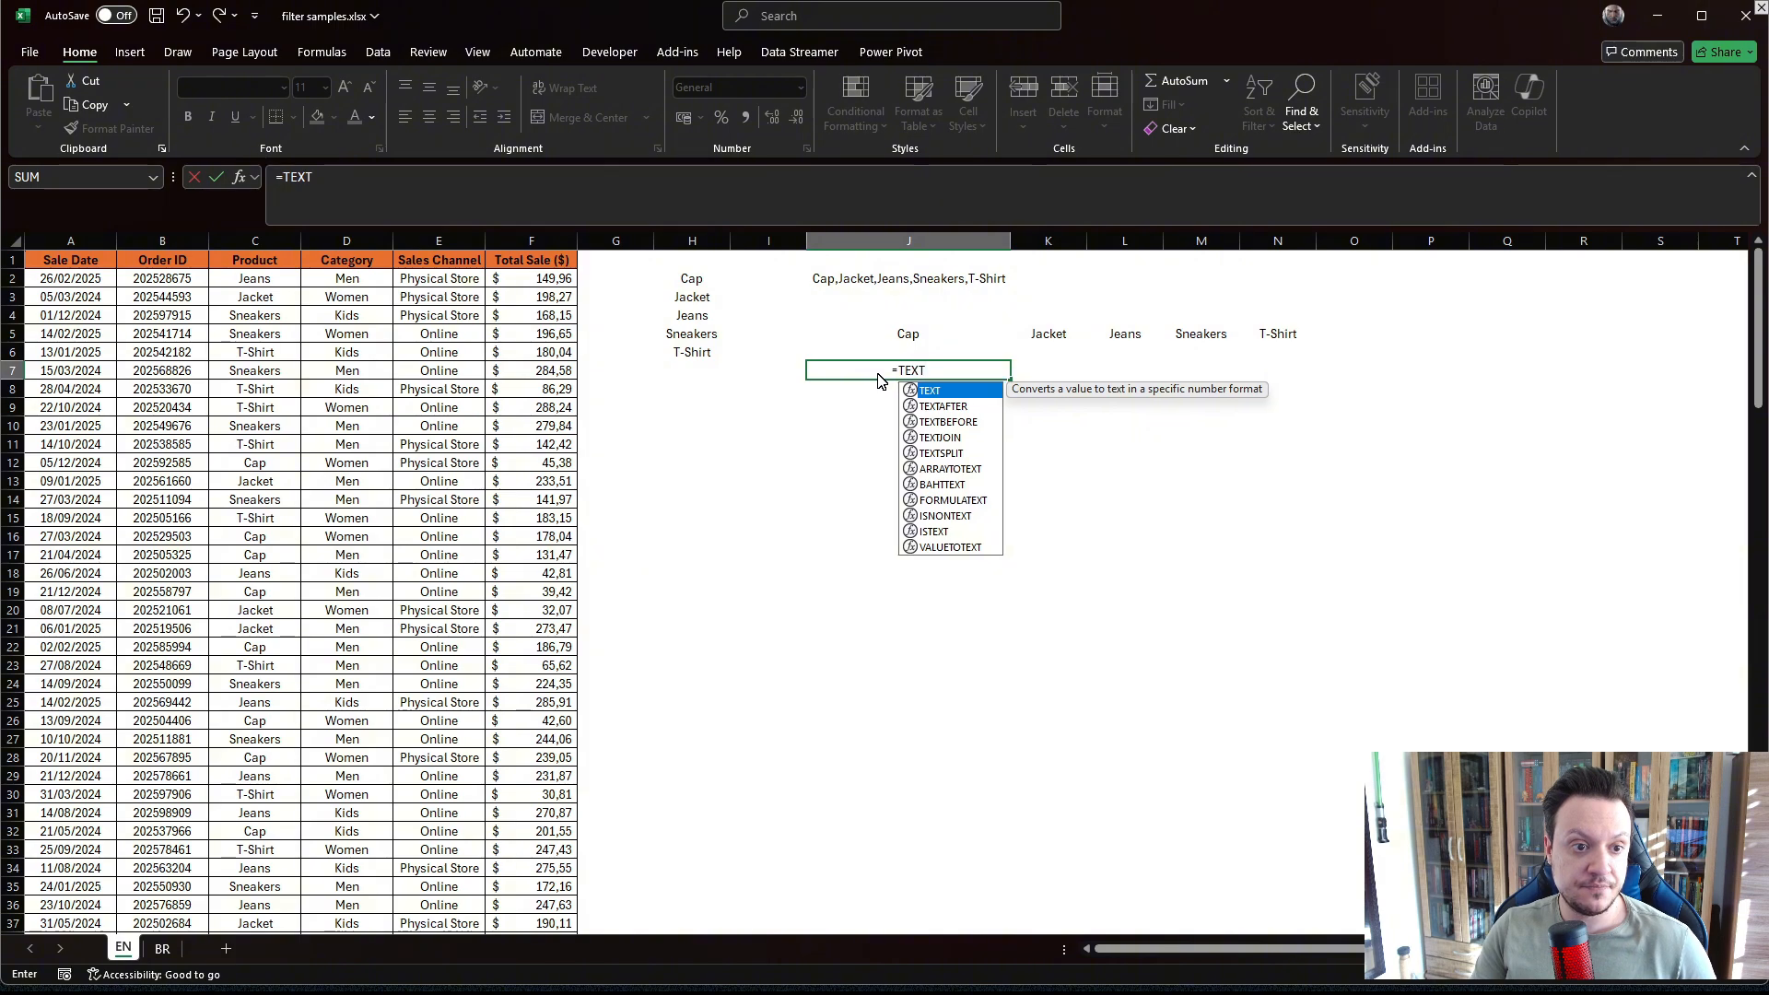
{"action": "type", "text": "S"}
{"action": "key", "text": "Tab"}
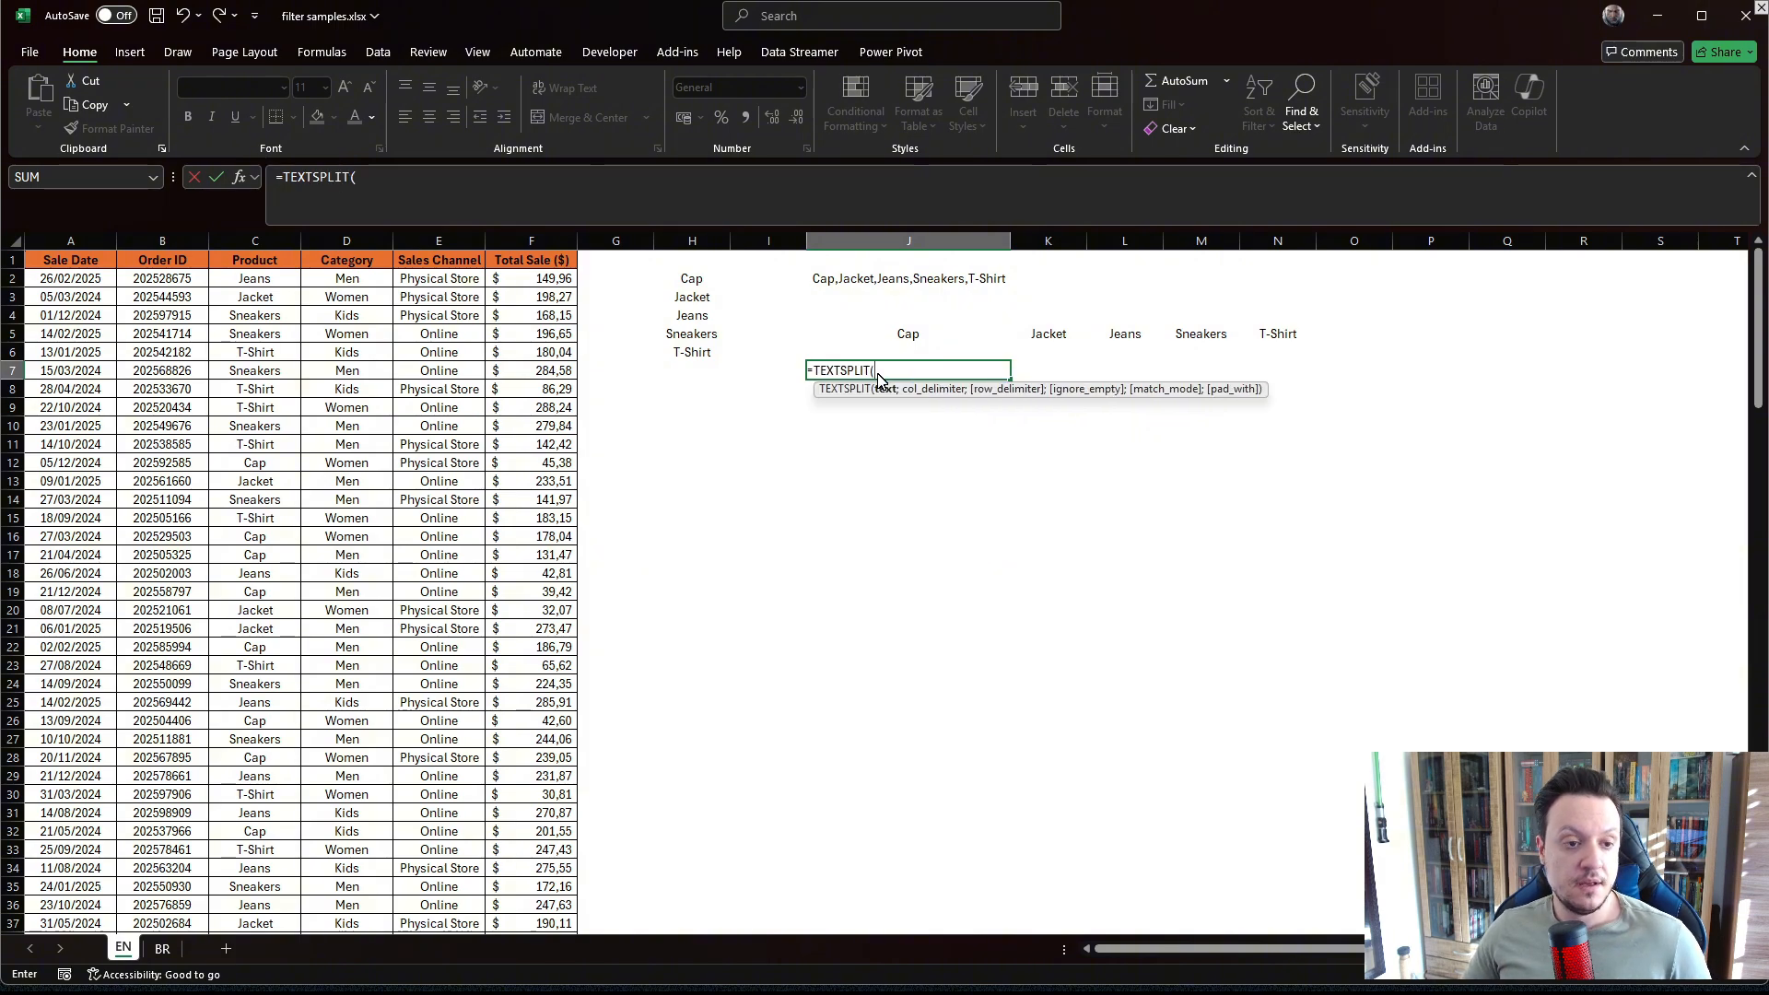
{"action": "left_click", "coordinate": [841, 284]}
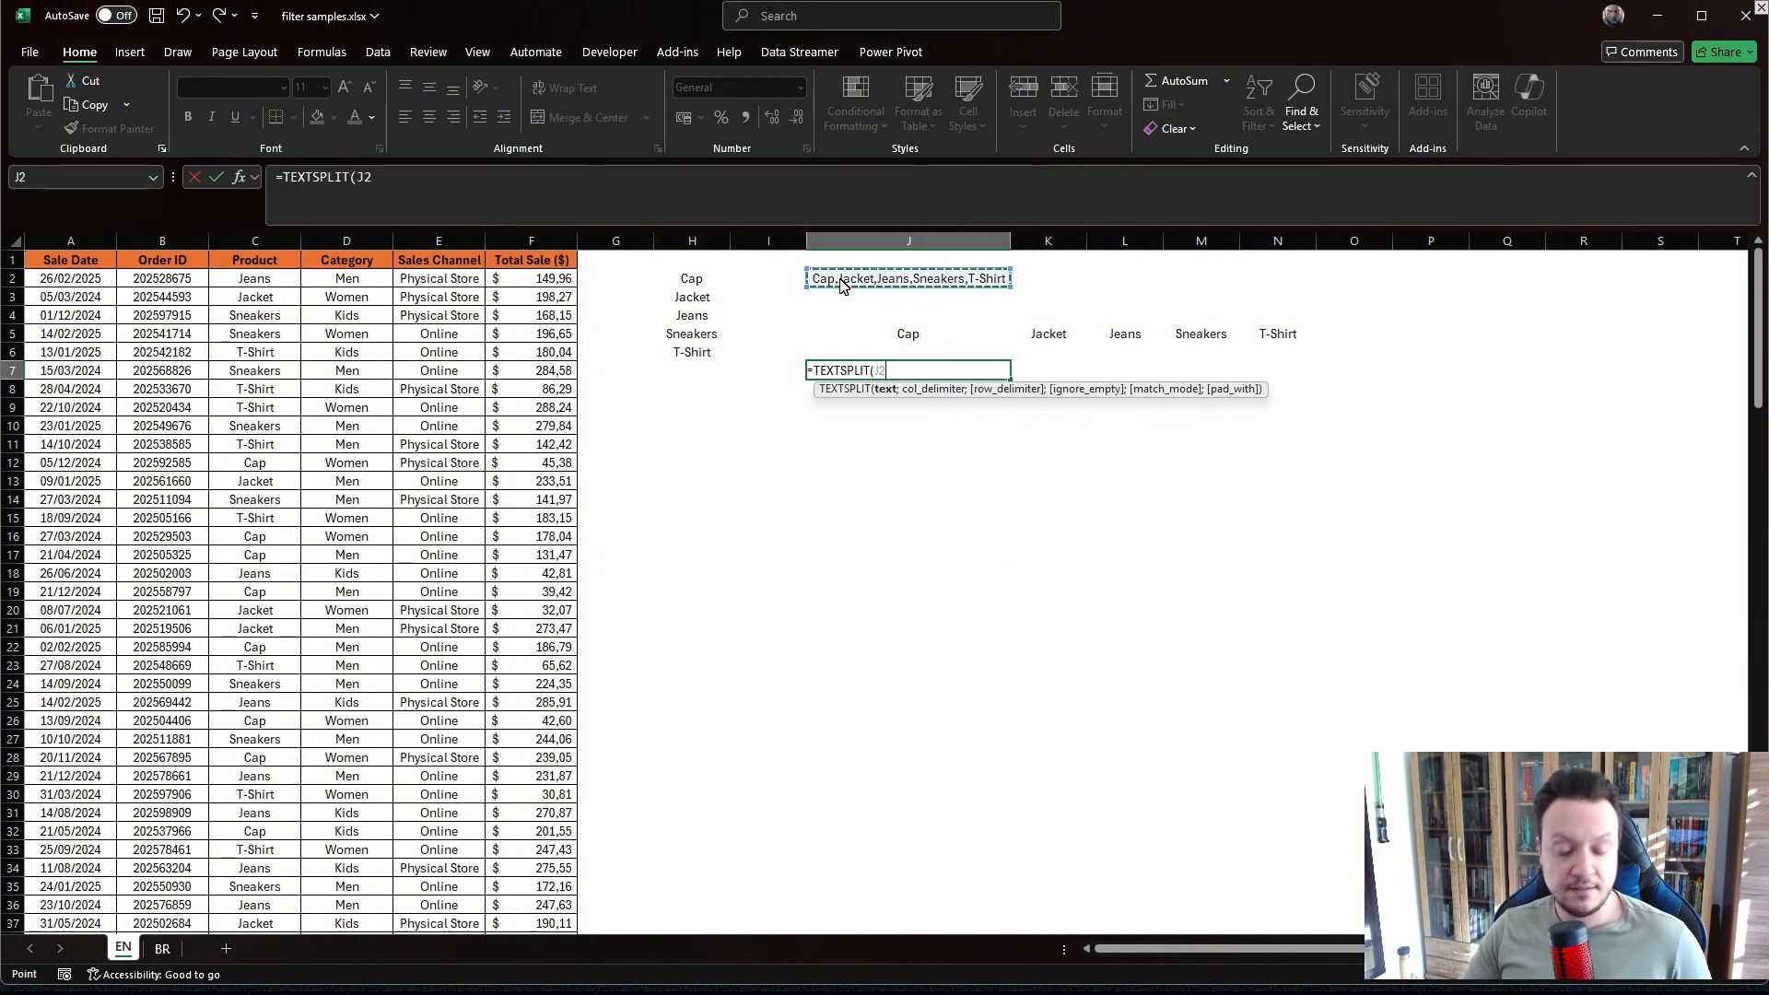
{"action": "type", "text": ";"}
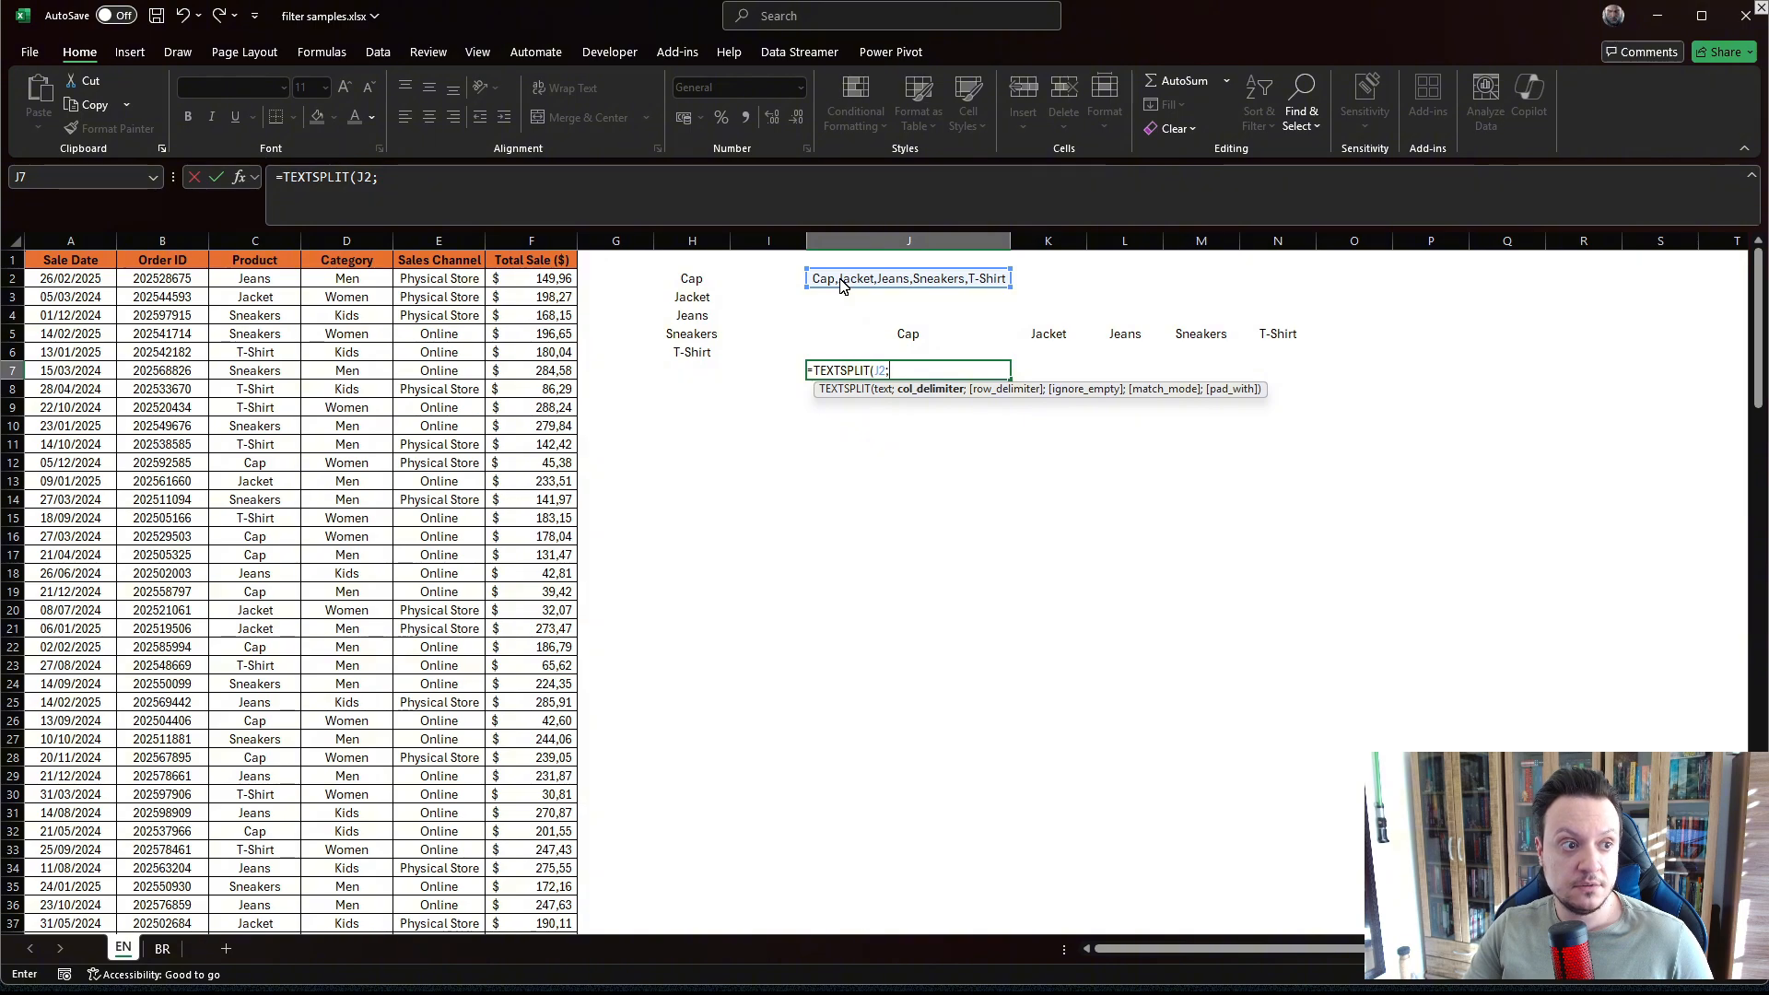
{"action": "type", "text": ";"}
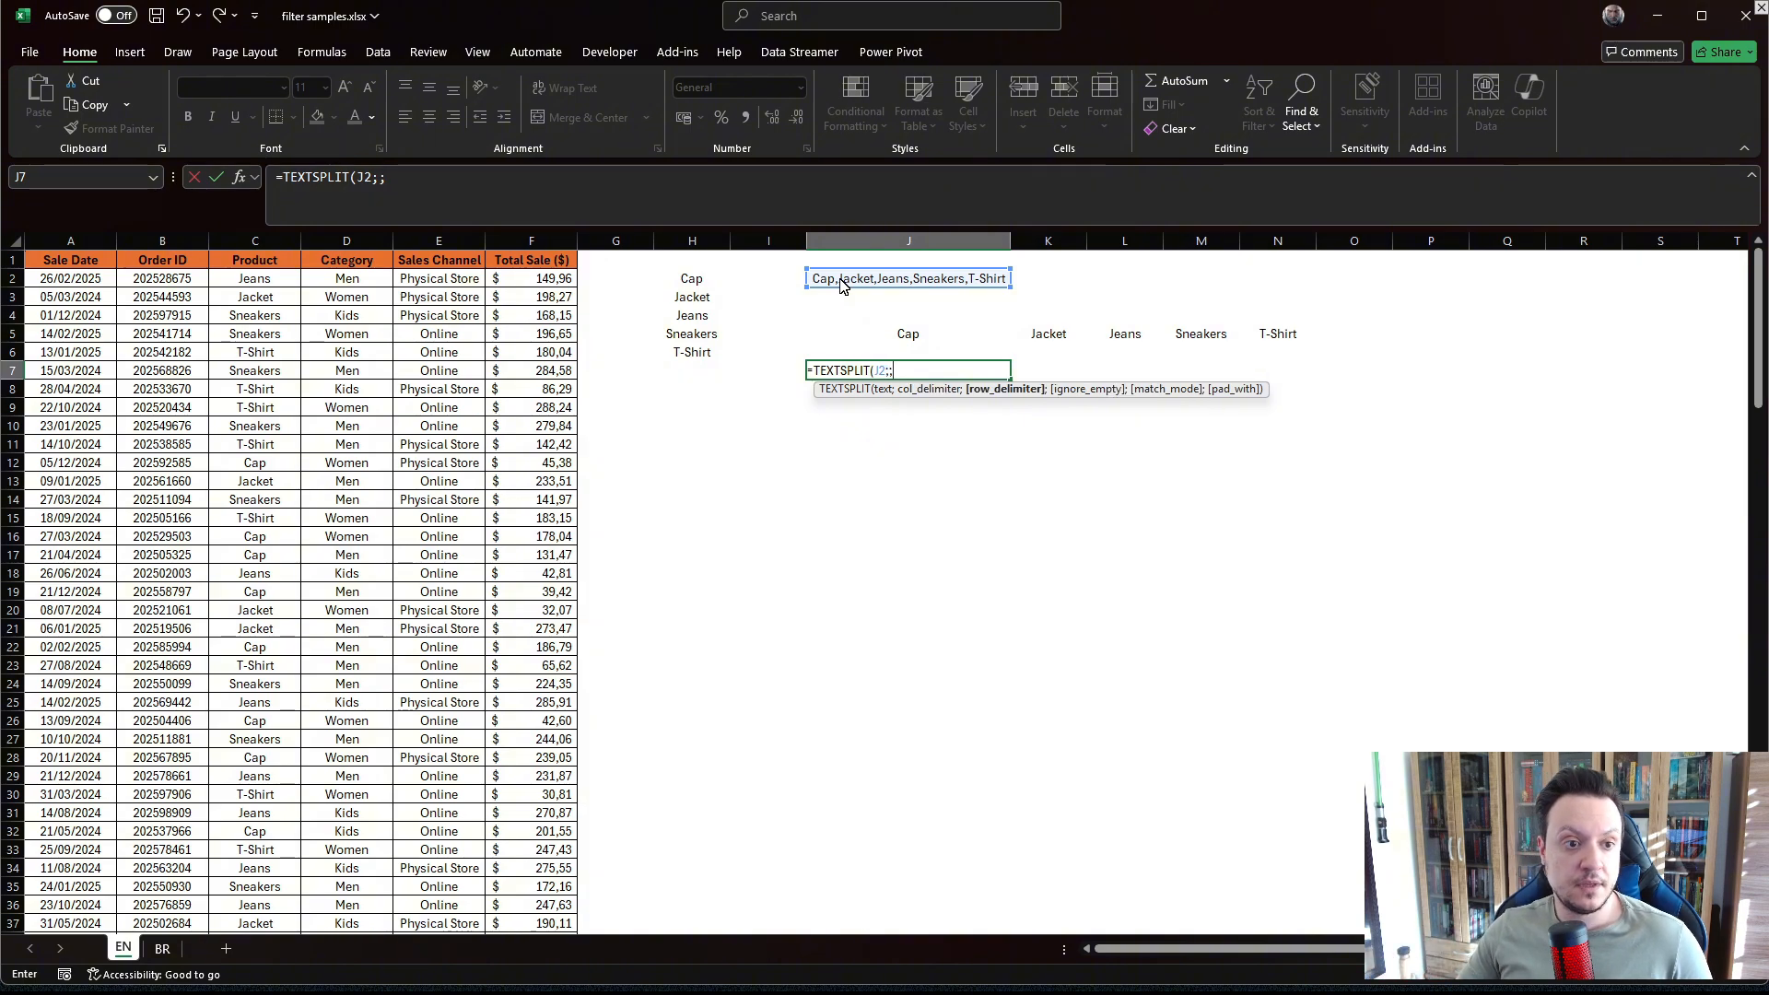
{"action": "type", "text": "\""}
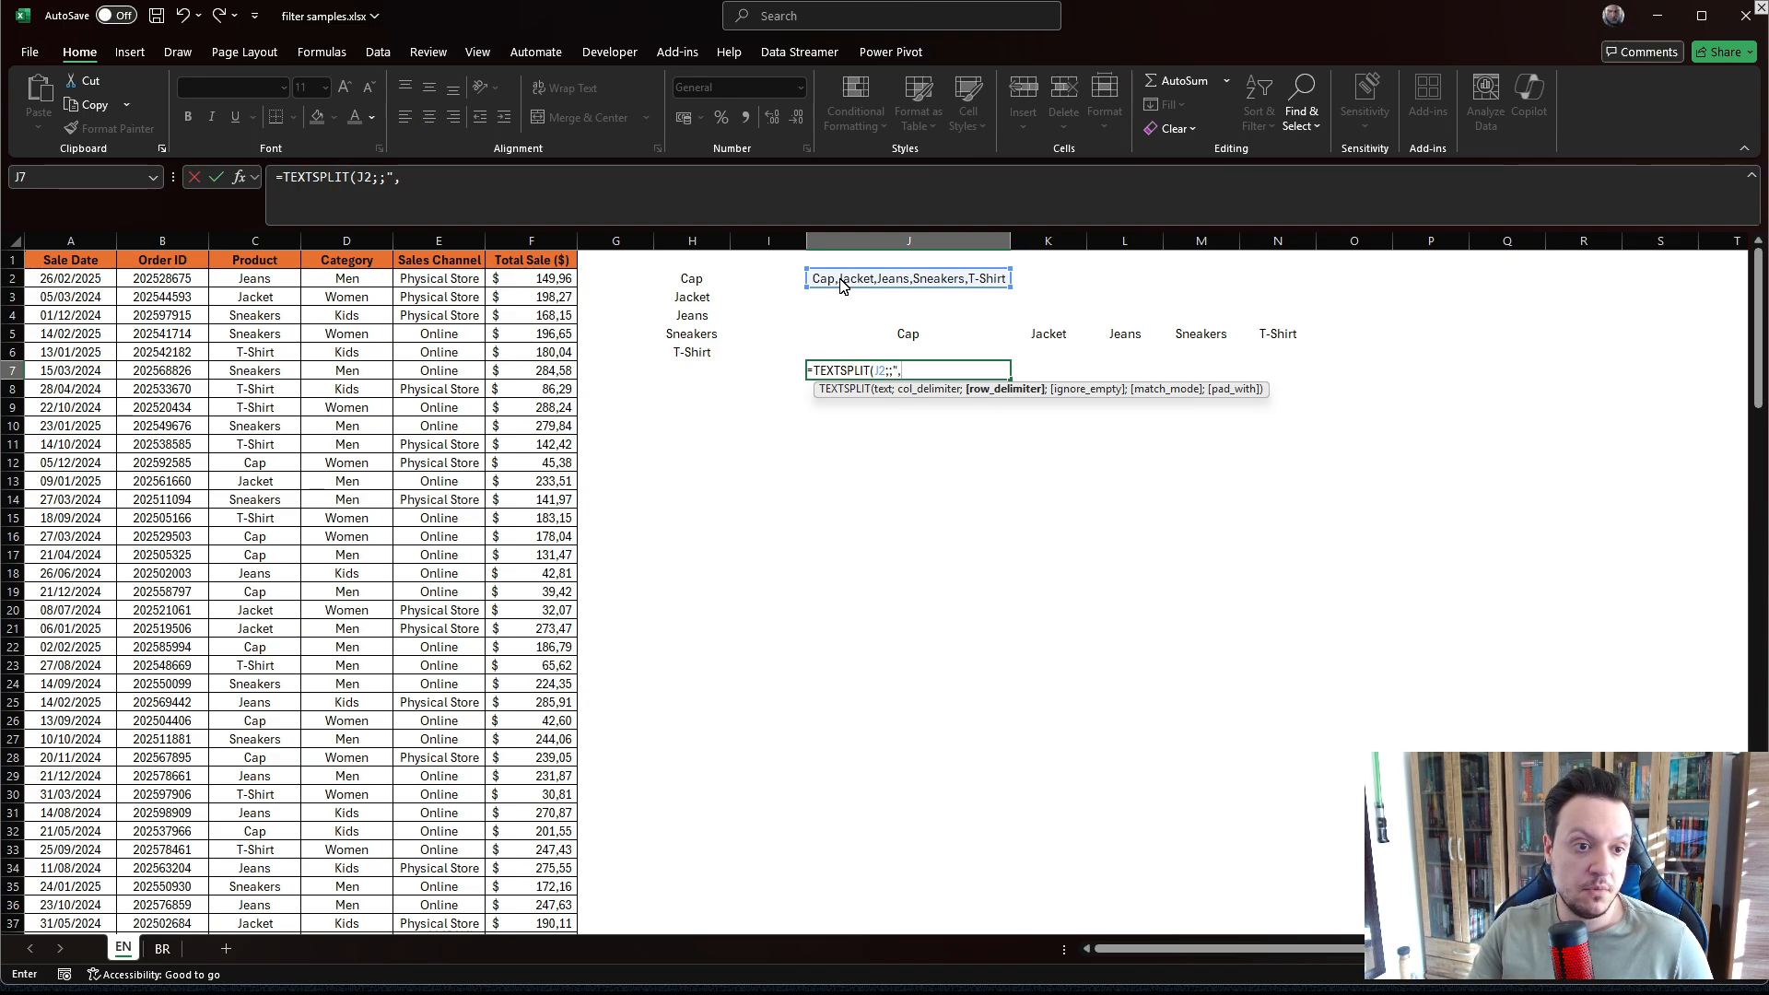
{"action": "type", "text": ",\""}
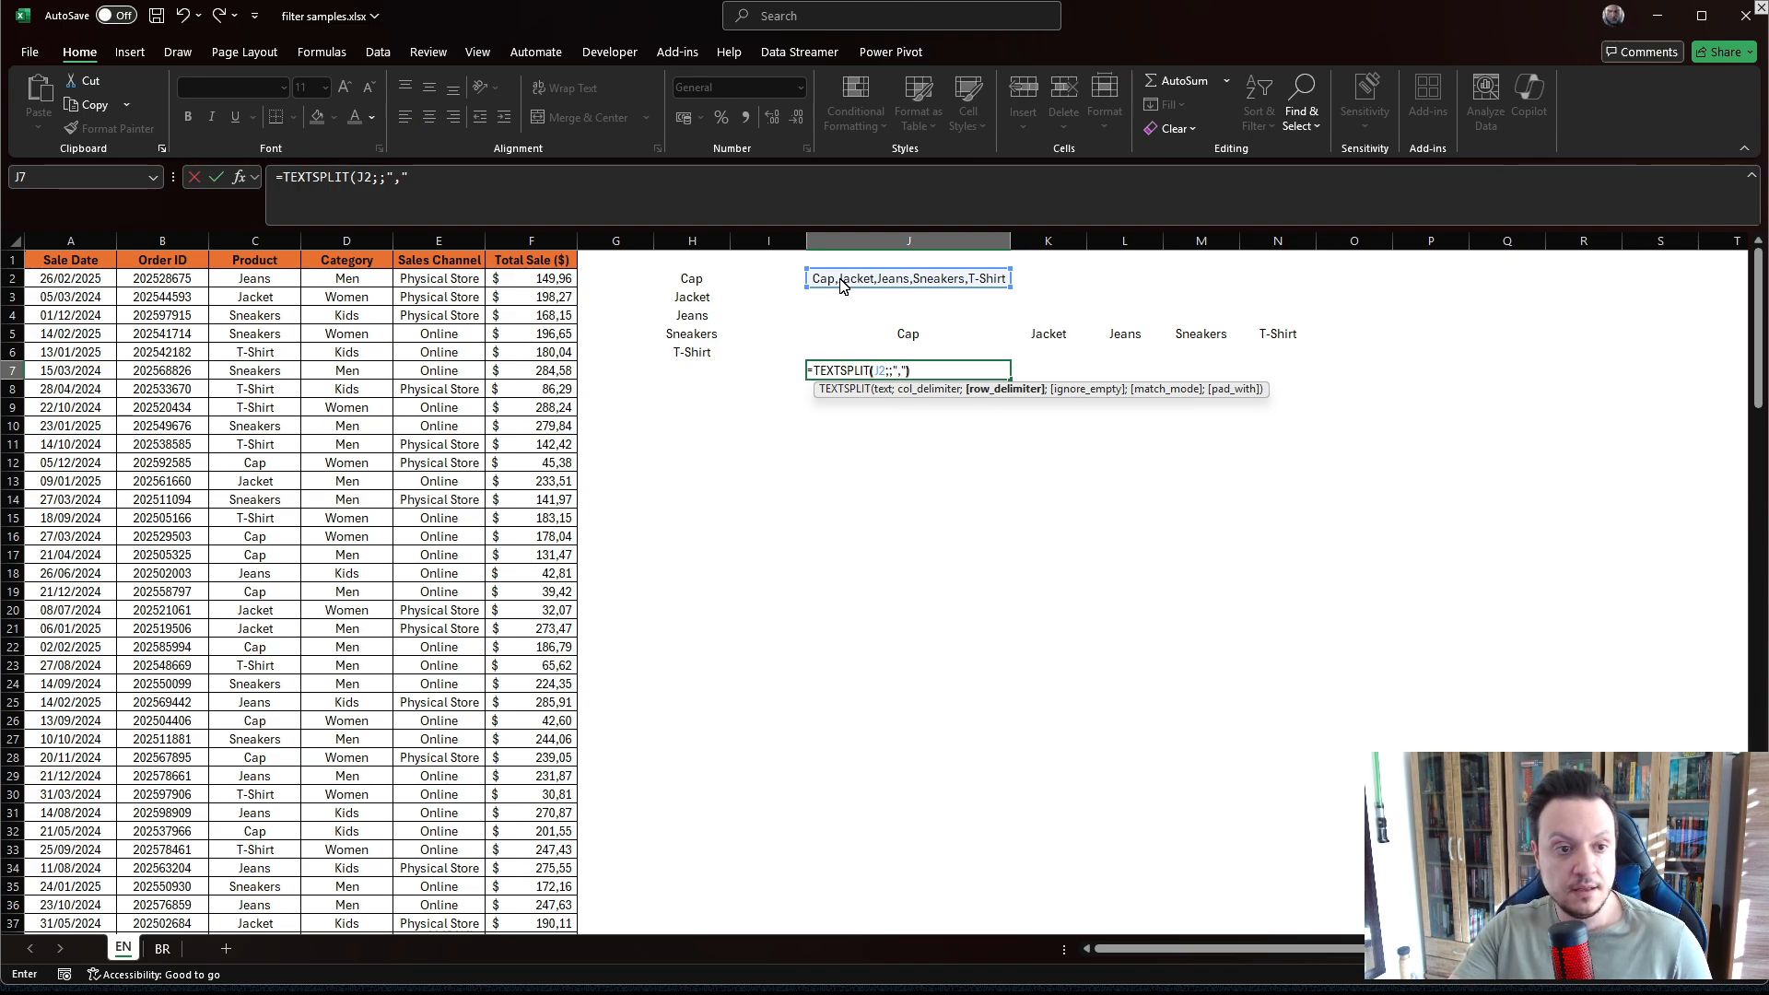
{"action": "type", "text": ")"}
{"action": "key", "text": "Return"}
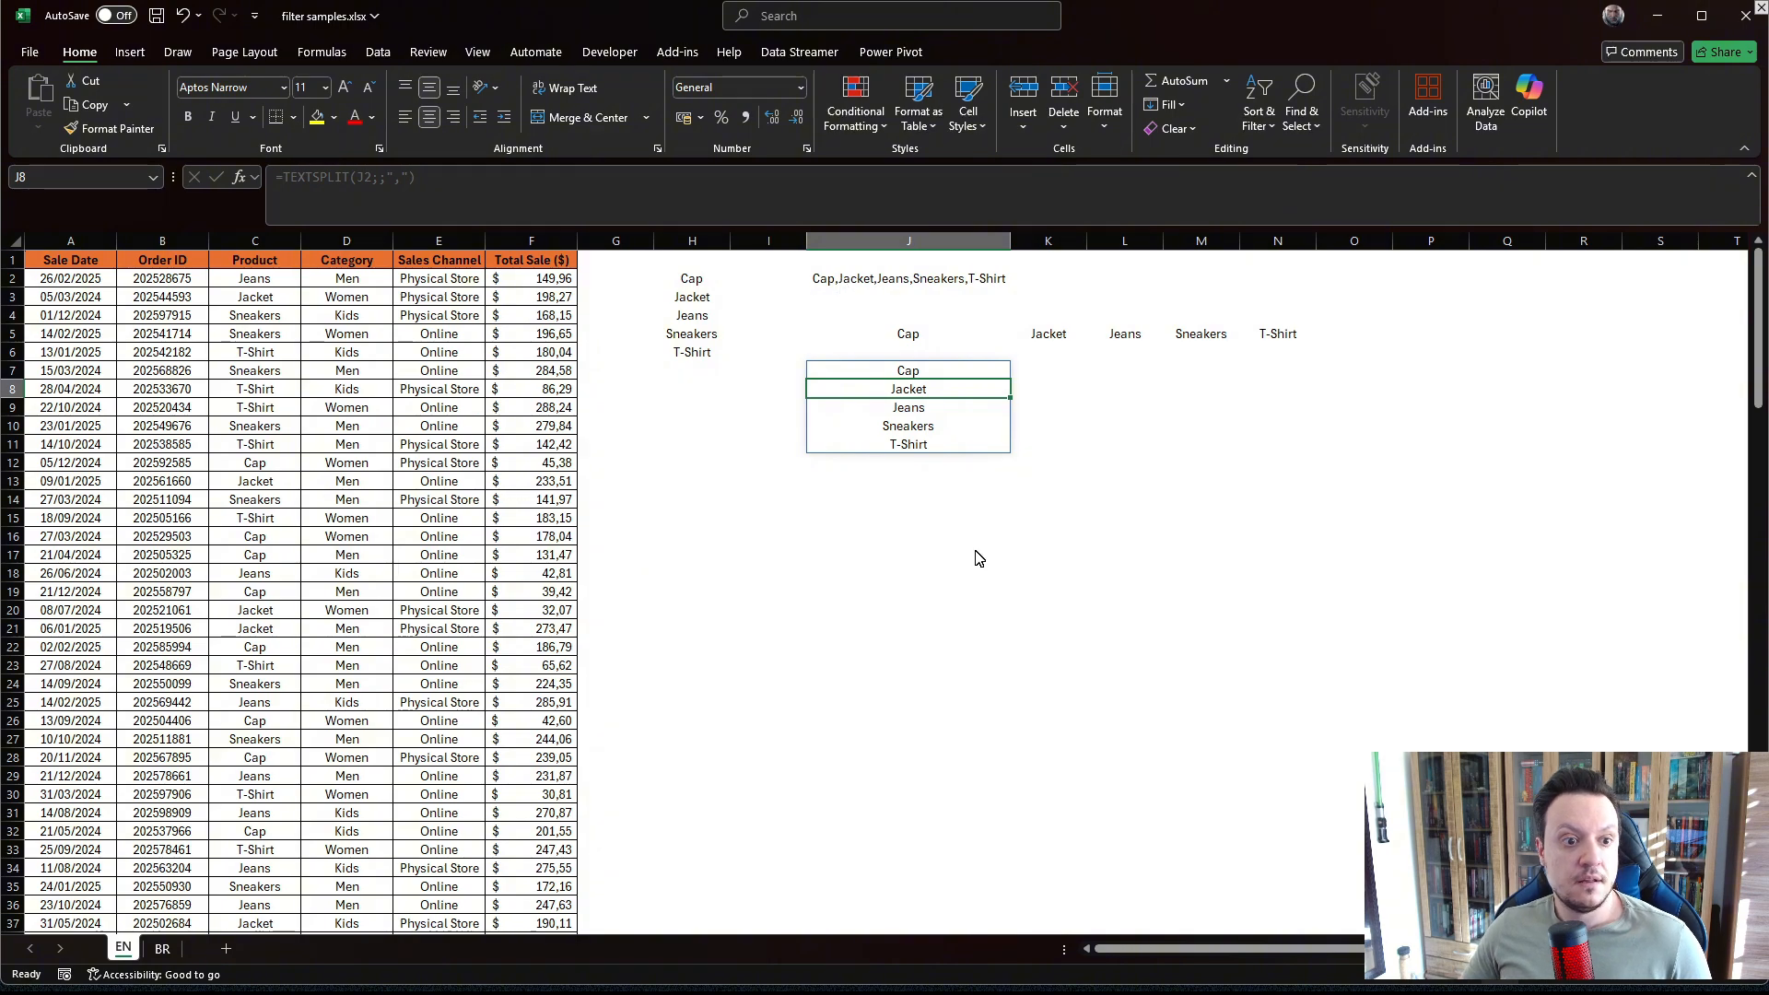
Select the vertical and horizontal TEXTSPLIT spill ranges to compare their layout.
{"action": "left_click", "coordinate": [929, 560]}
{"action": "left_click", "coordinate": [910, 377]}
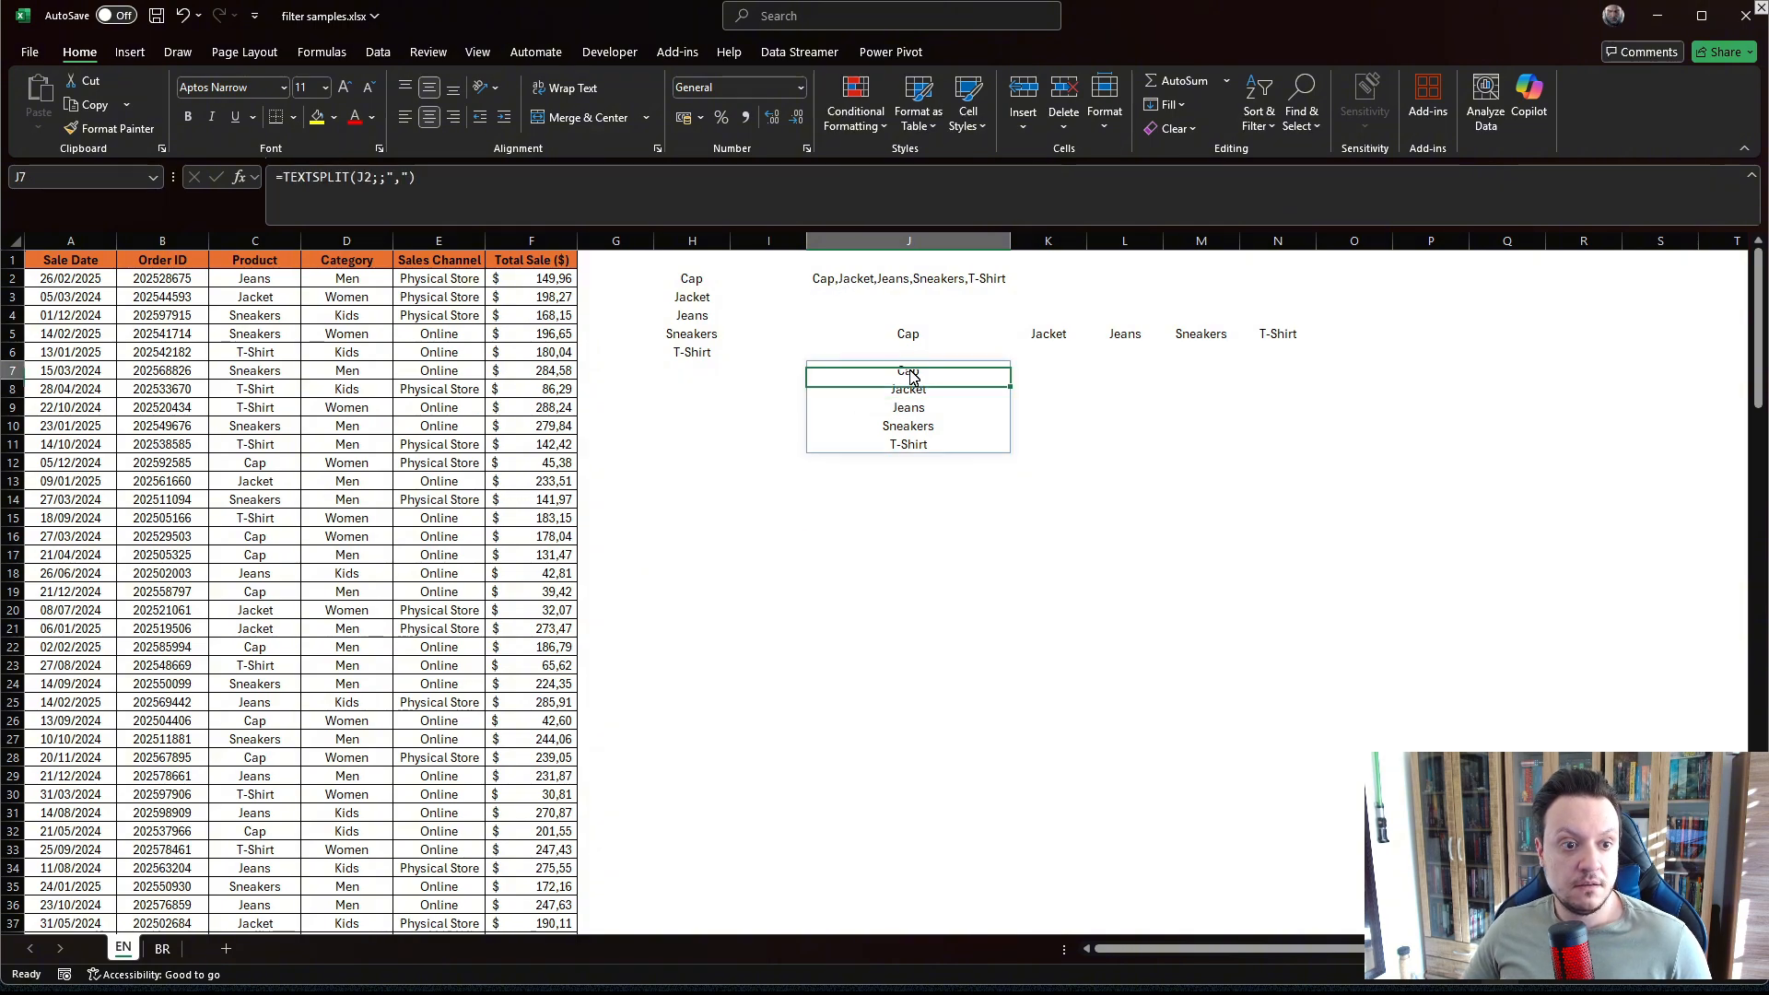
{"action": "left_click_drag", "start_coordinate": [911, 377], "coordinate": [915, 451]}
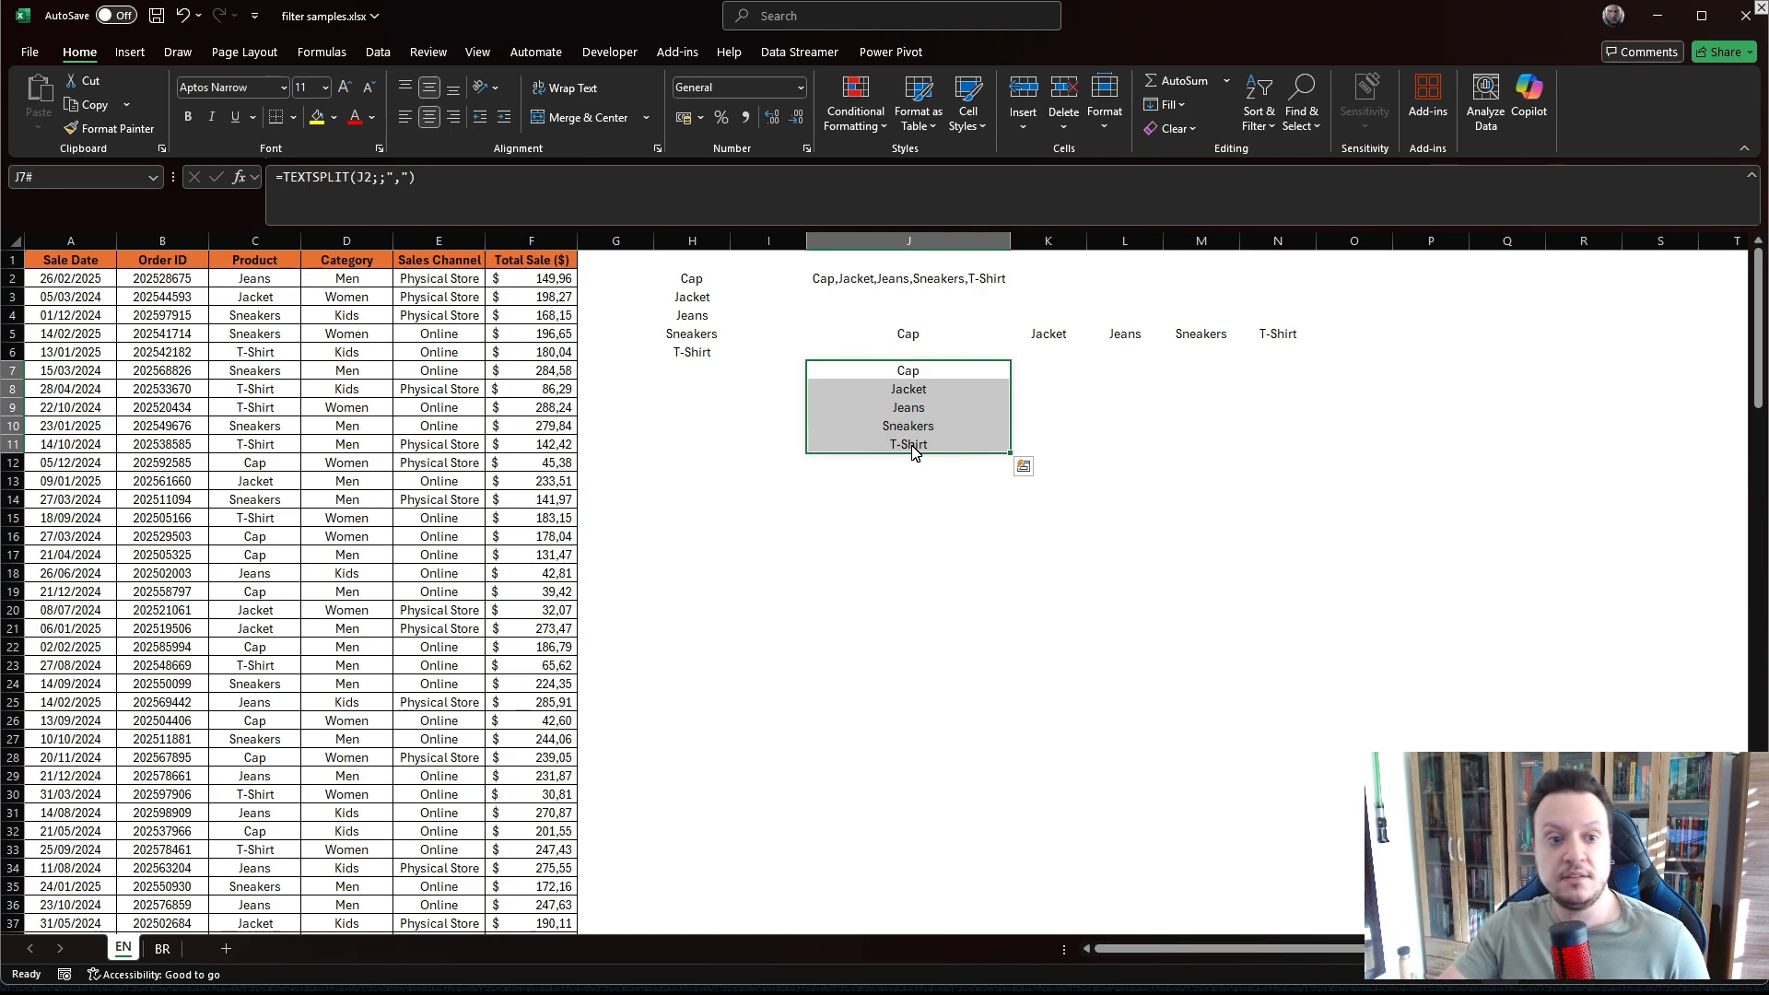
{"action": "left_click_drag", "start_coordinate": [932, 342], "coordinate": [1253, 353]}
{"action": "left_click", "coordinate": [1235, 518]}
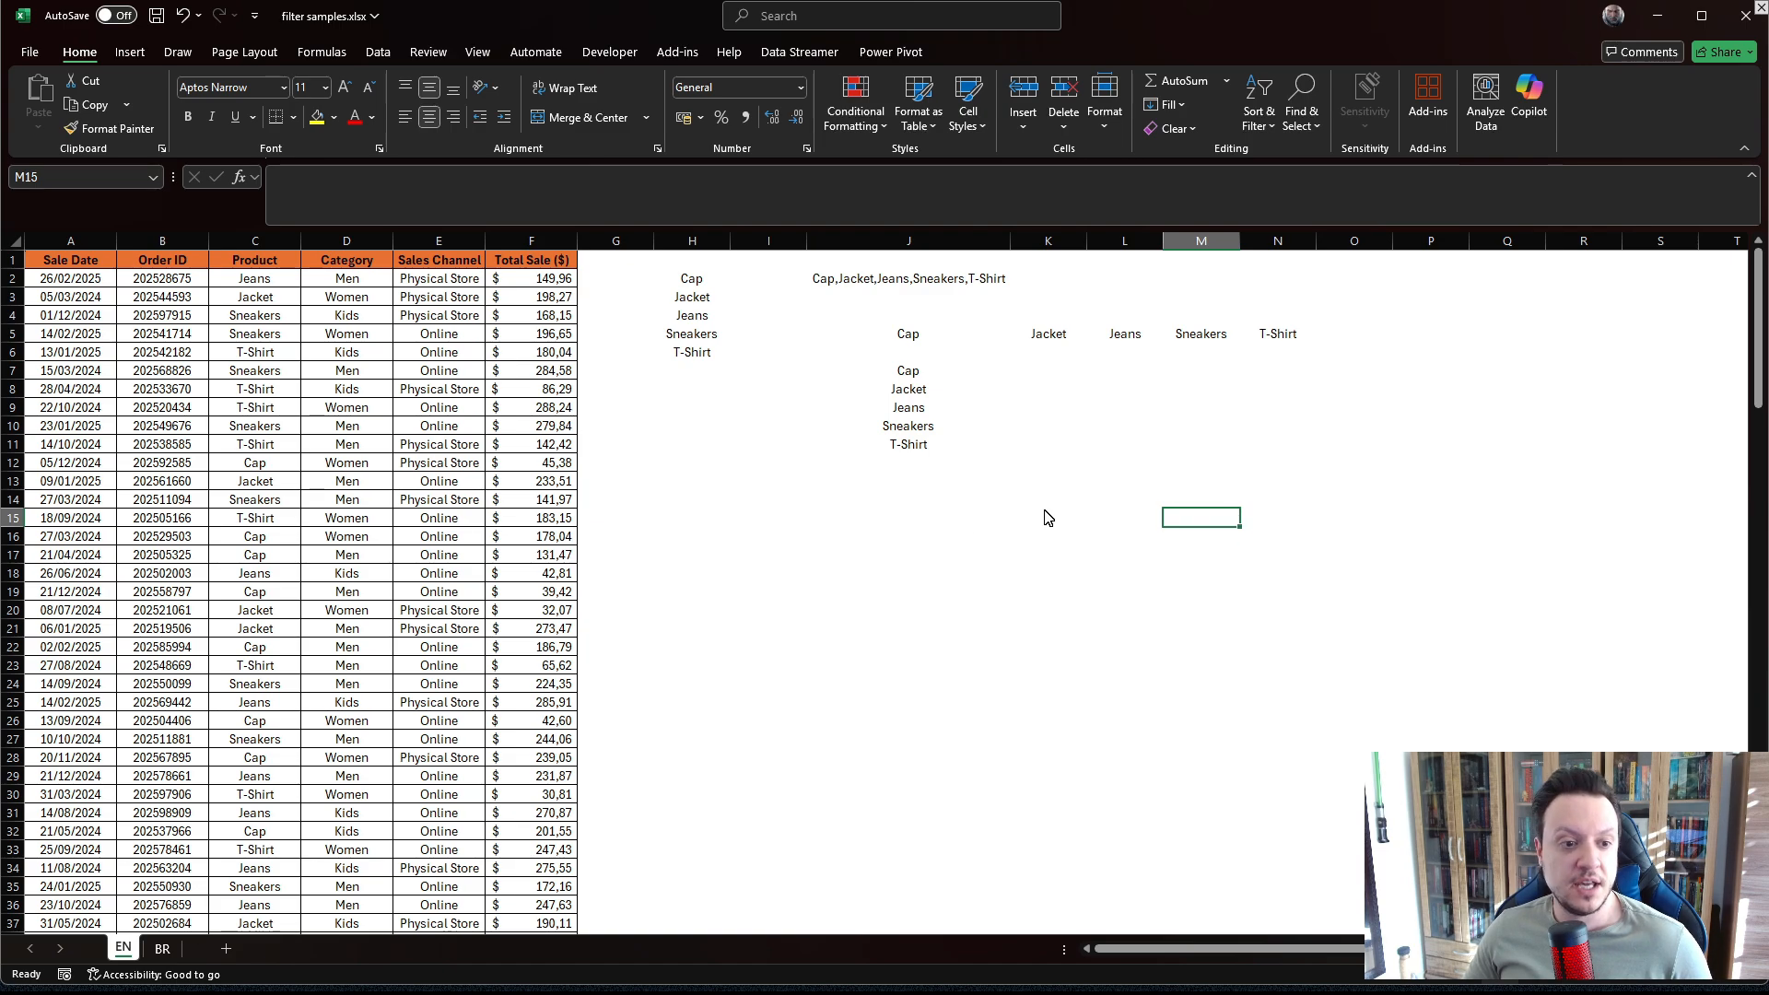
In I14, enter =FILTER(A:F;C:C=H3) to list every sales row whose product matches the value in H3.
{"action": "left_click", "coordinate": [780, 506]}
{"action": "type", "text": "="}
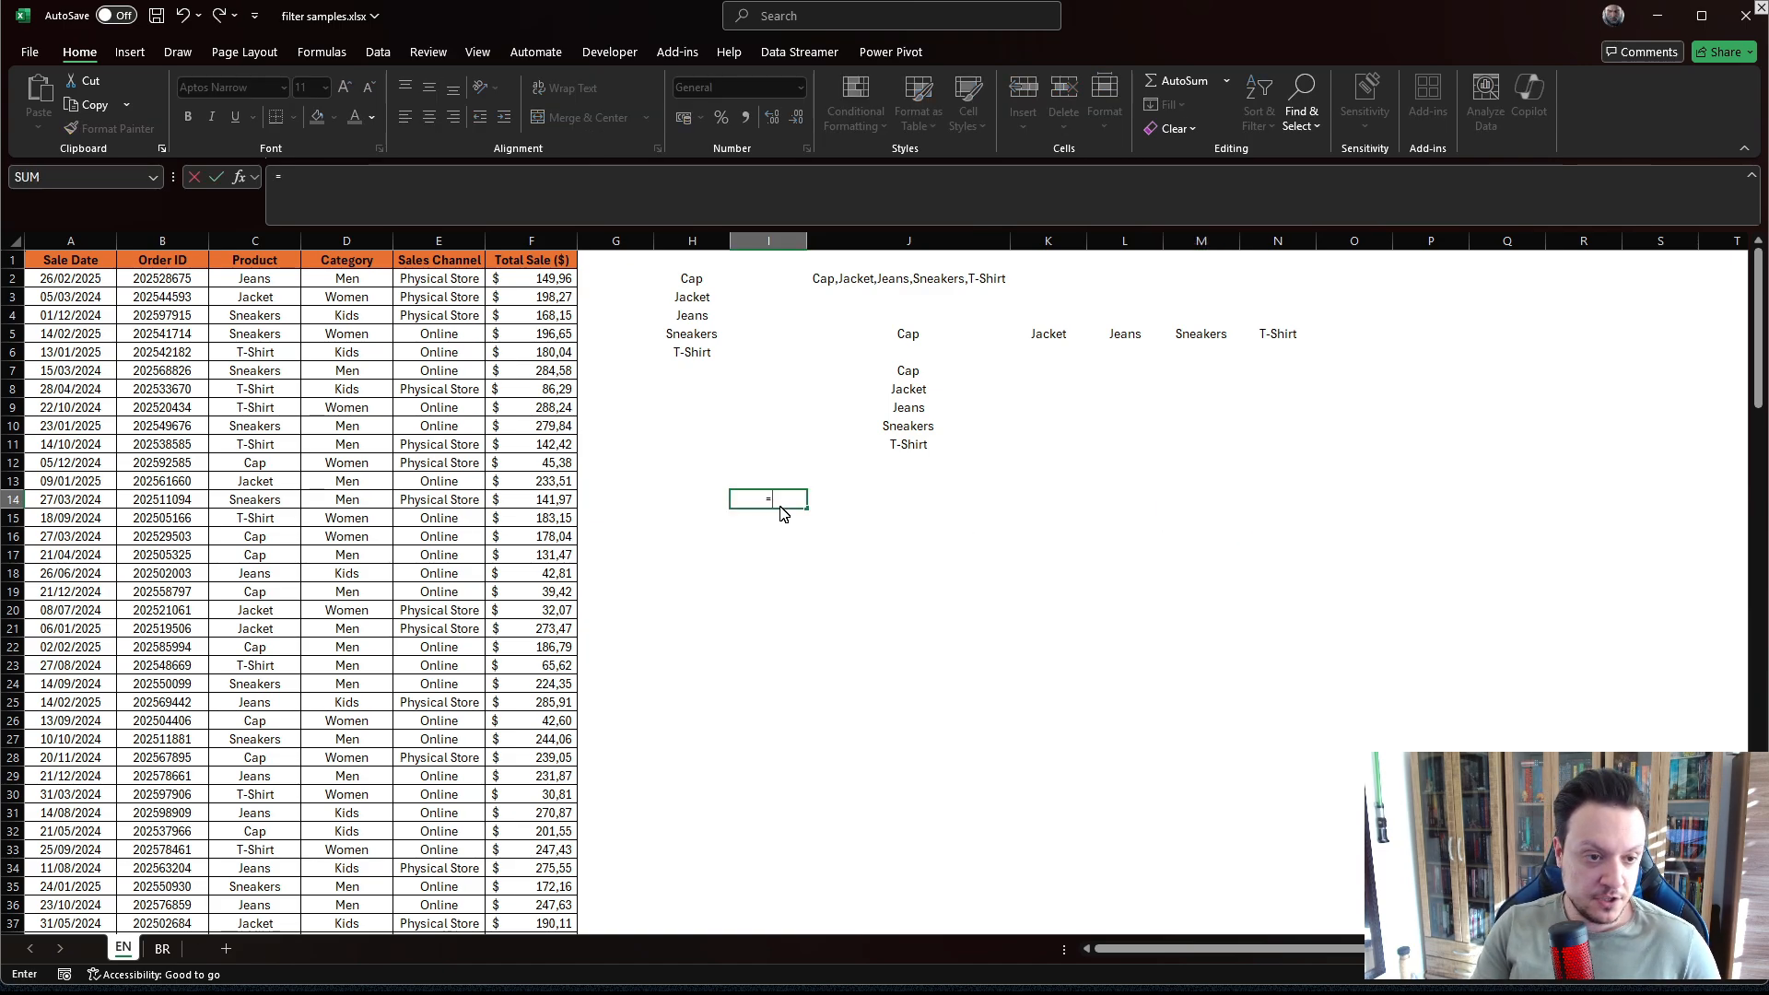
{"action": "type", "text": "di"}
{"action": "key", "text": "BackSpace"}
{"action": "key", "text": "BackSpace"}
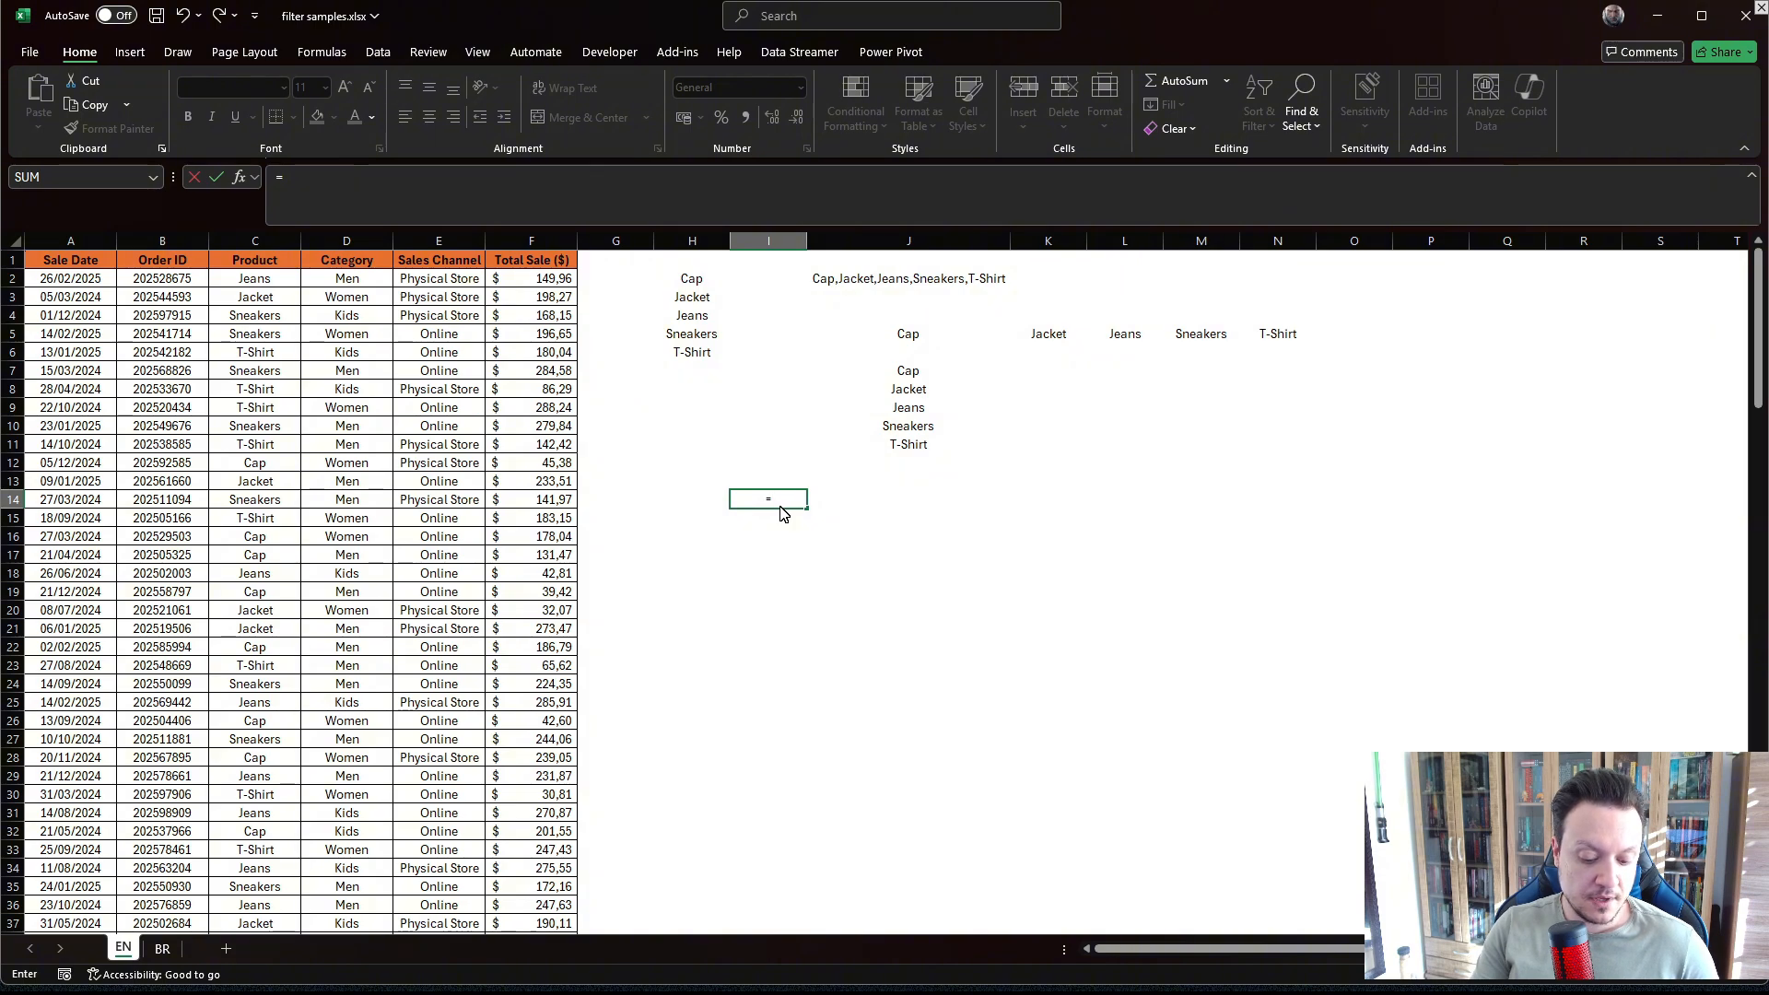
{"action": "type", "text": "FILT"}
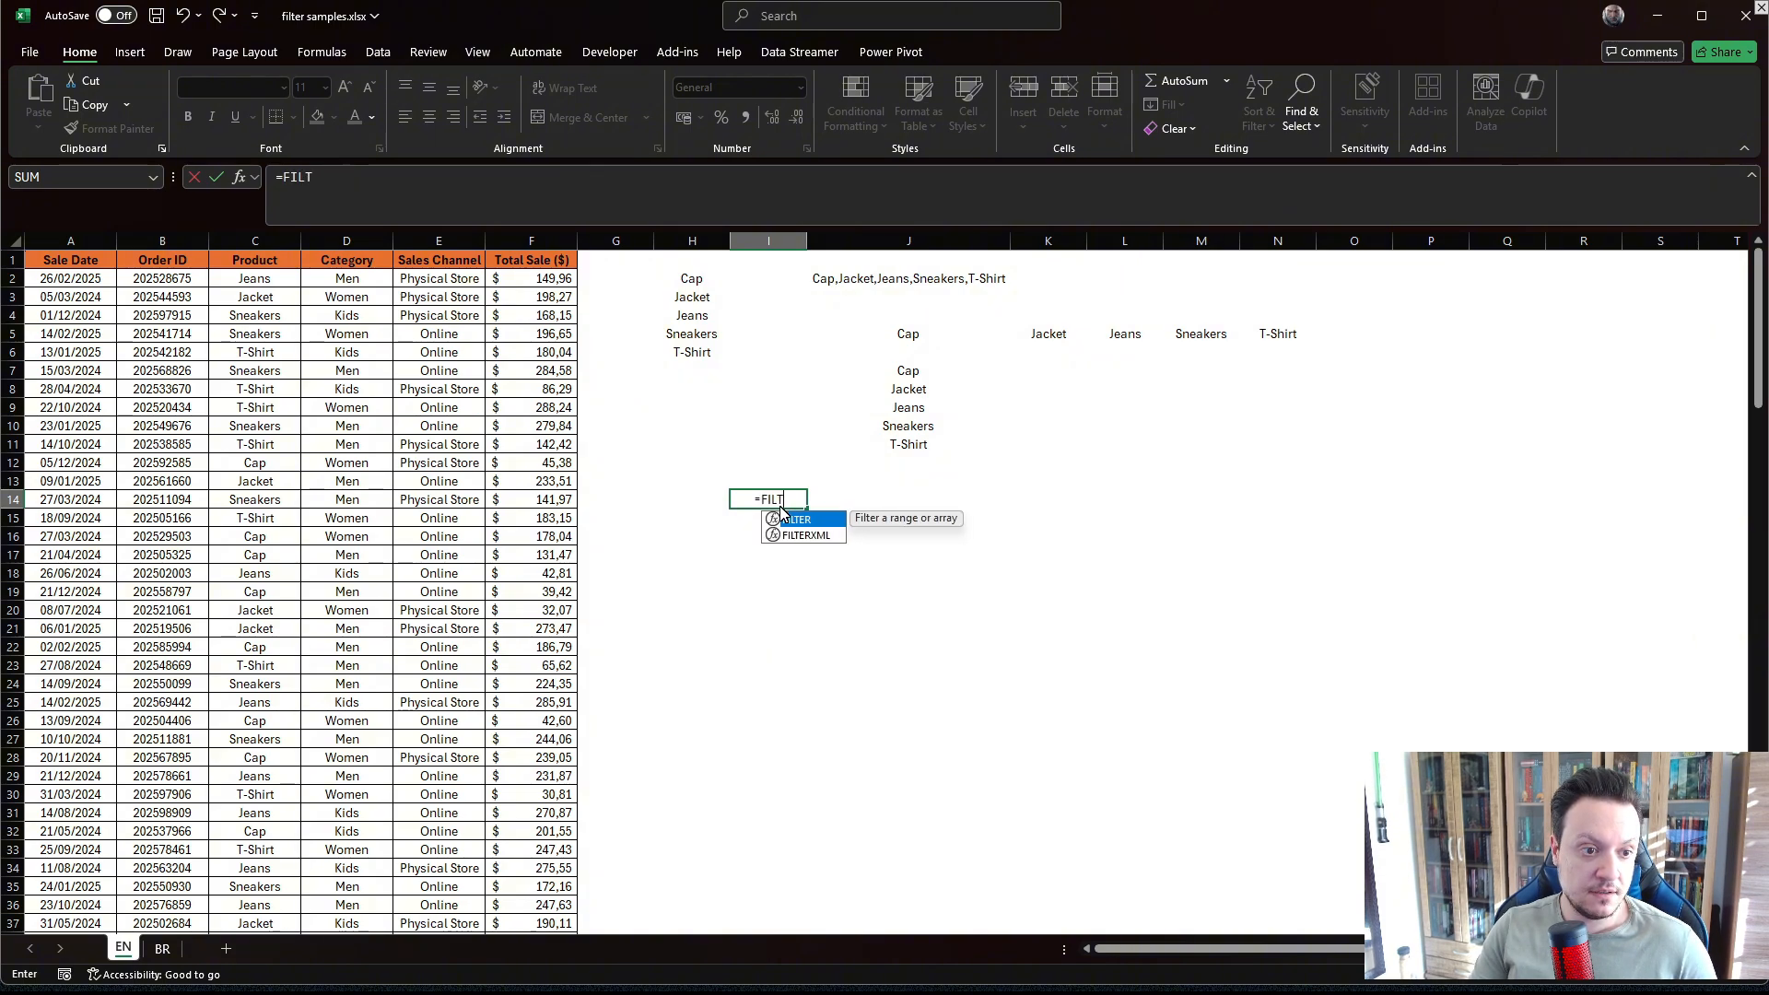
{"action": "key", "text": "Tab"}
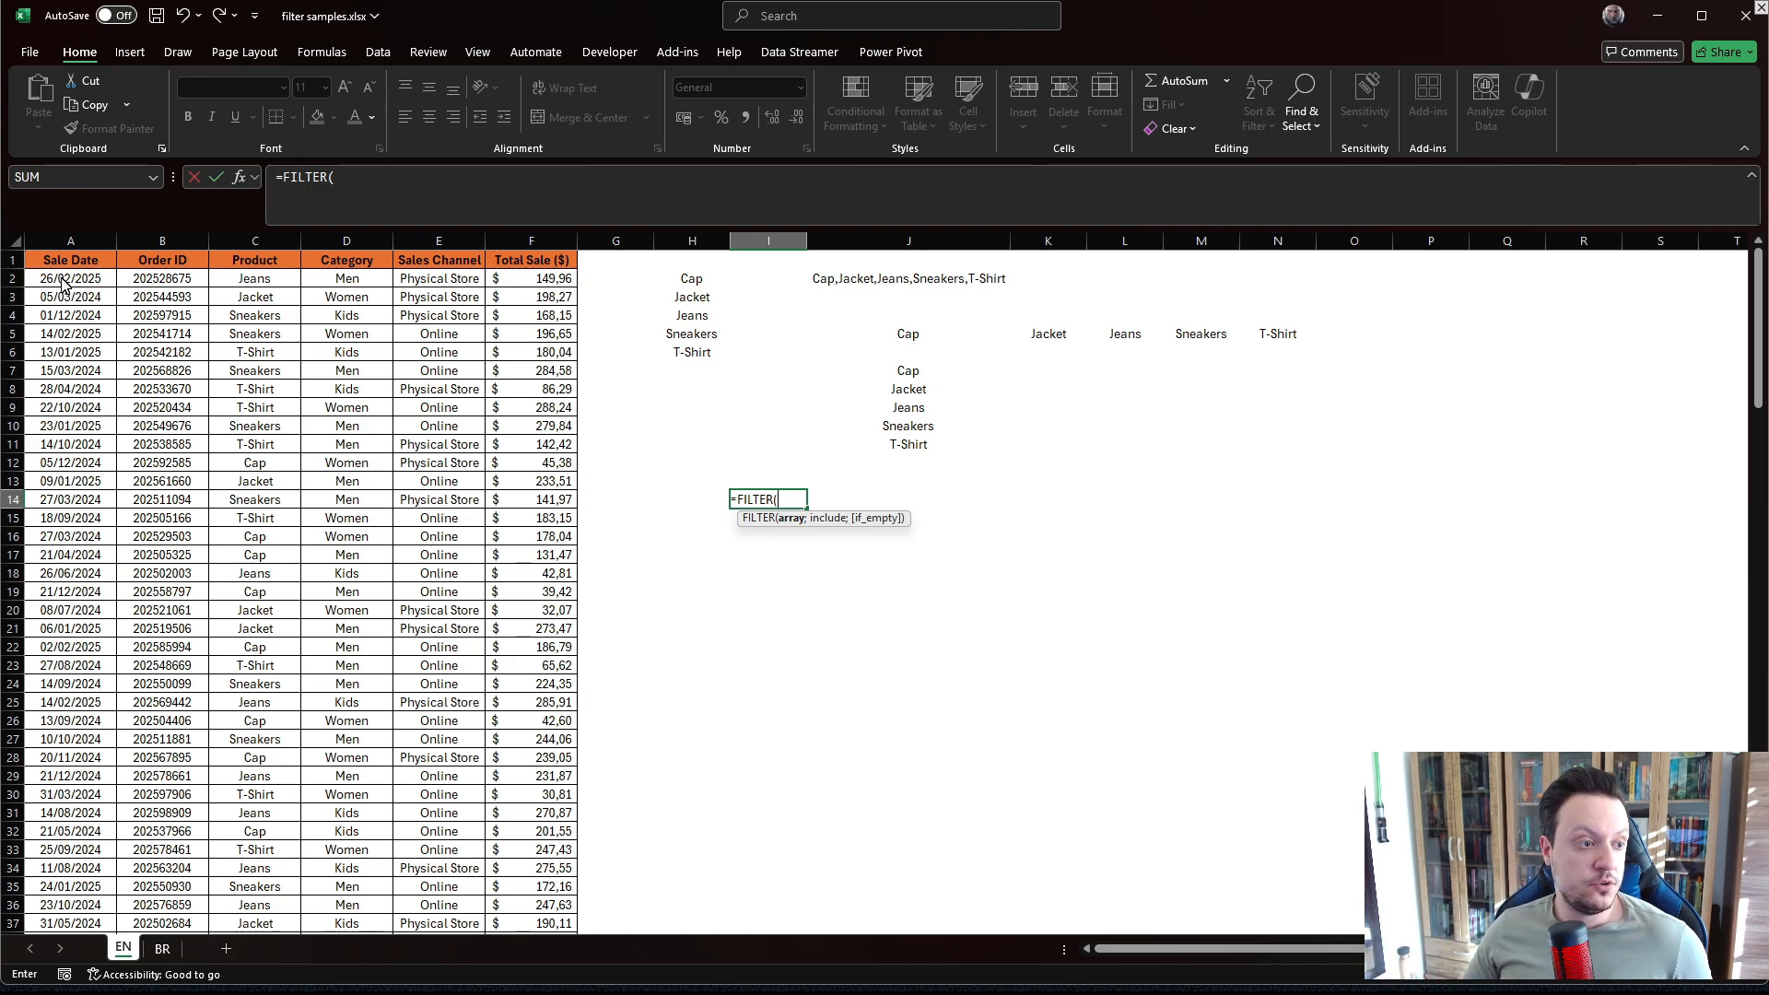
{"action": "left_click", "coordinate": [68, 244]}
{"action": "left_click_drag", "start_coordinate": [68, 247], "coordinate": [554, 243]}
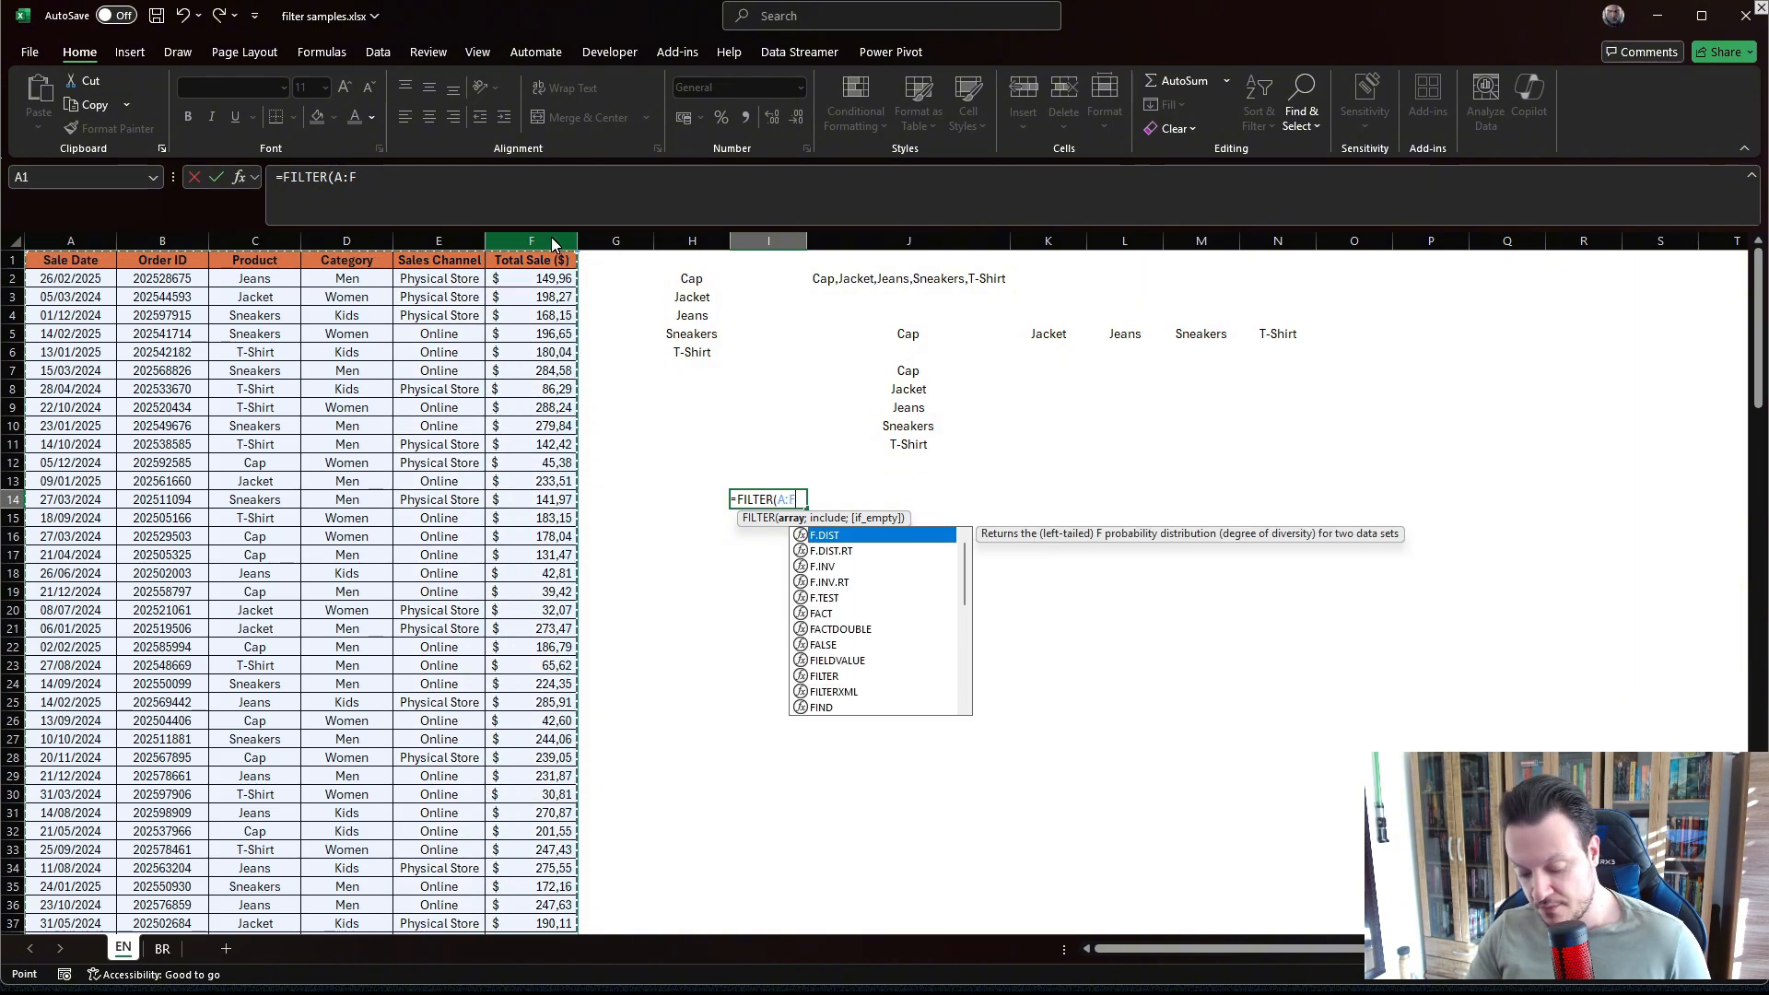
{"action": "type", "text": ";"}
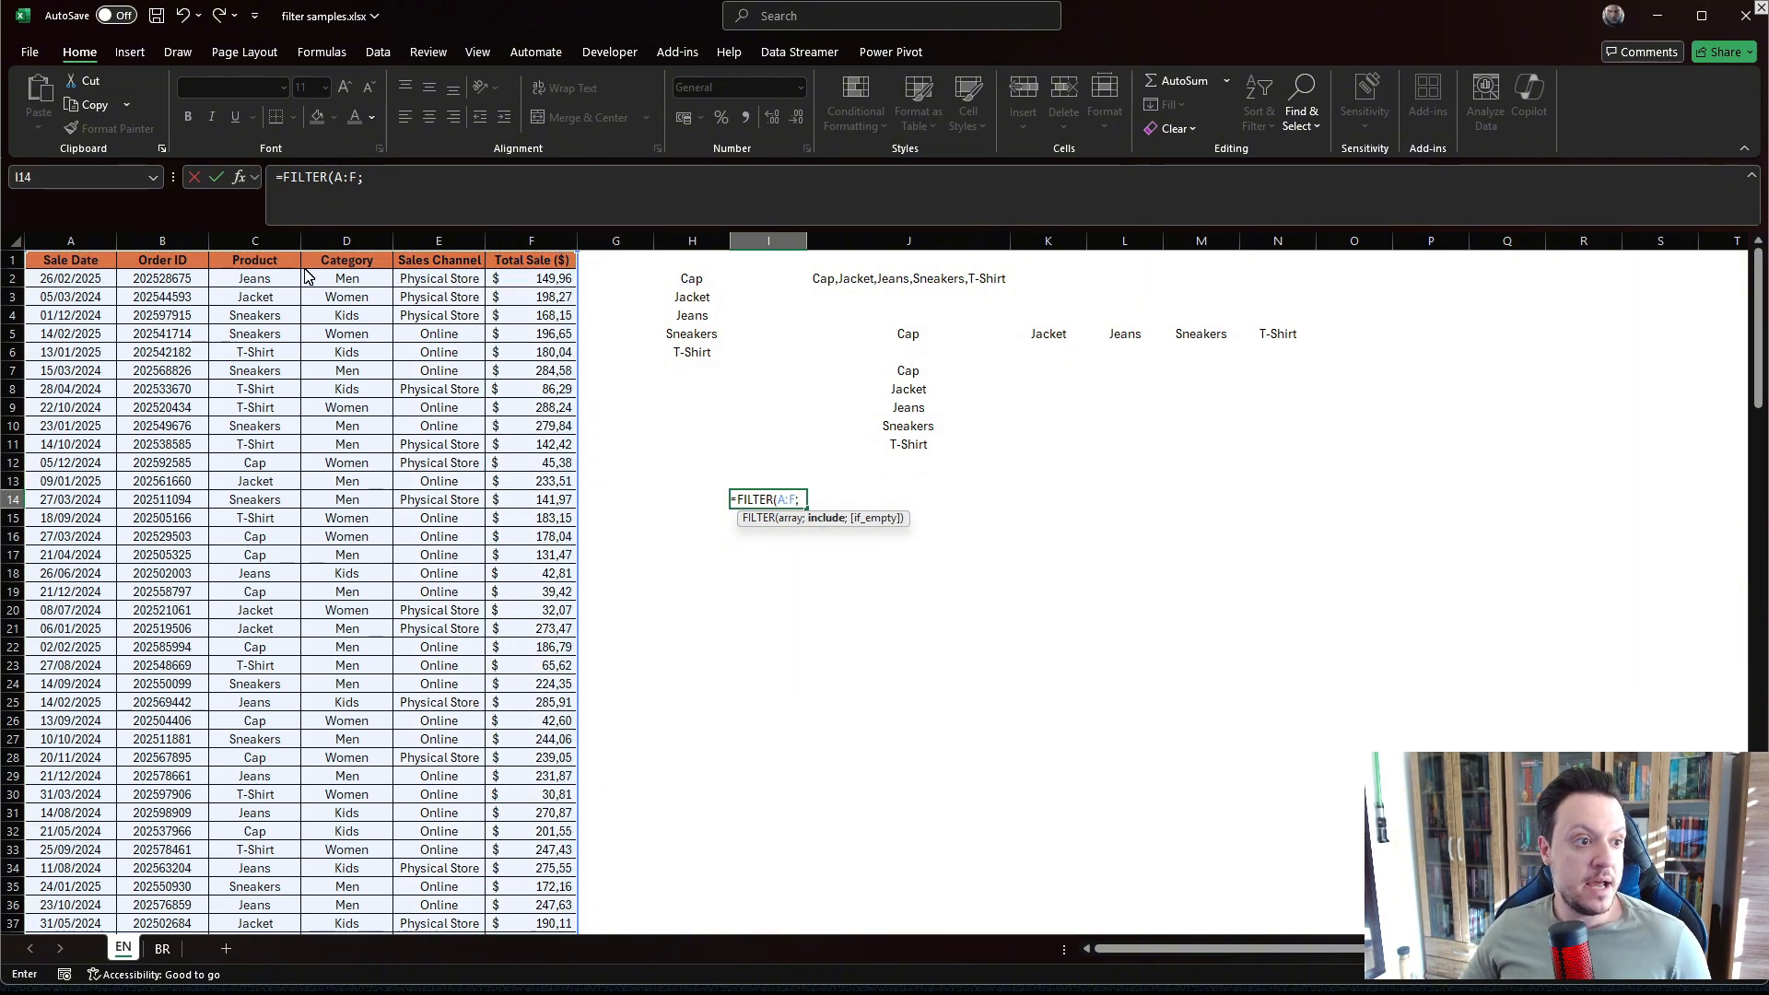
{"action": "left_click", "coordinate": [257, 245]}
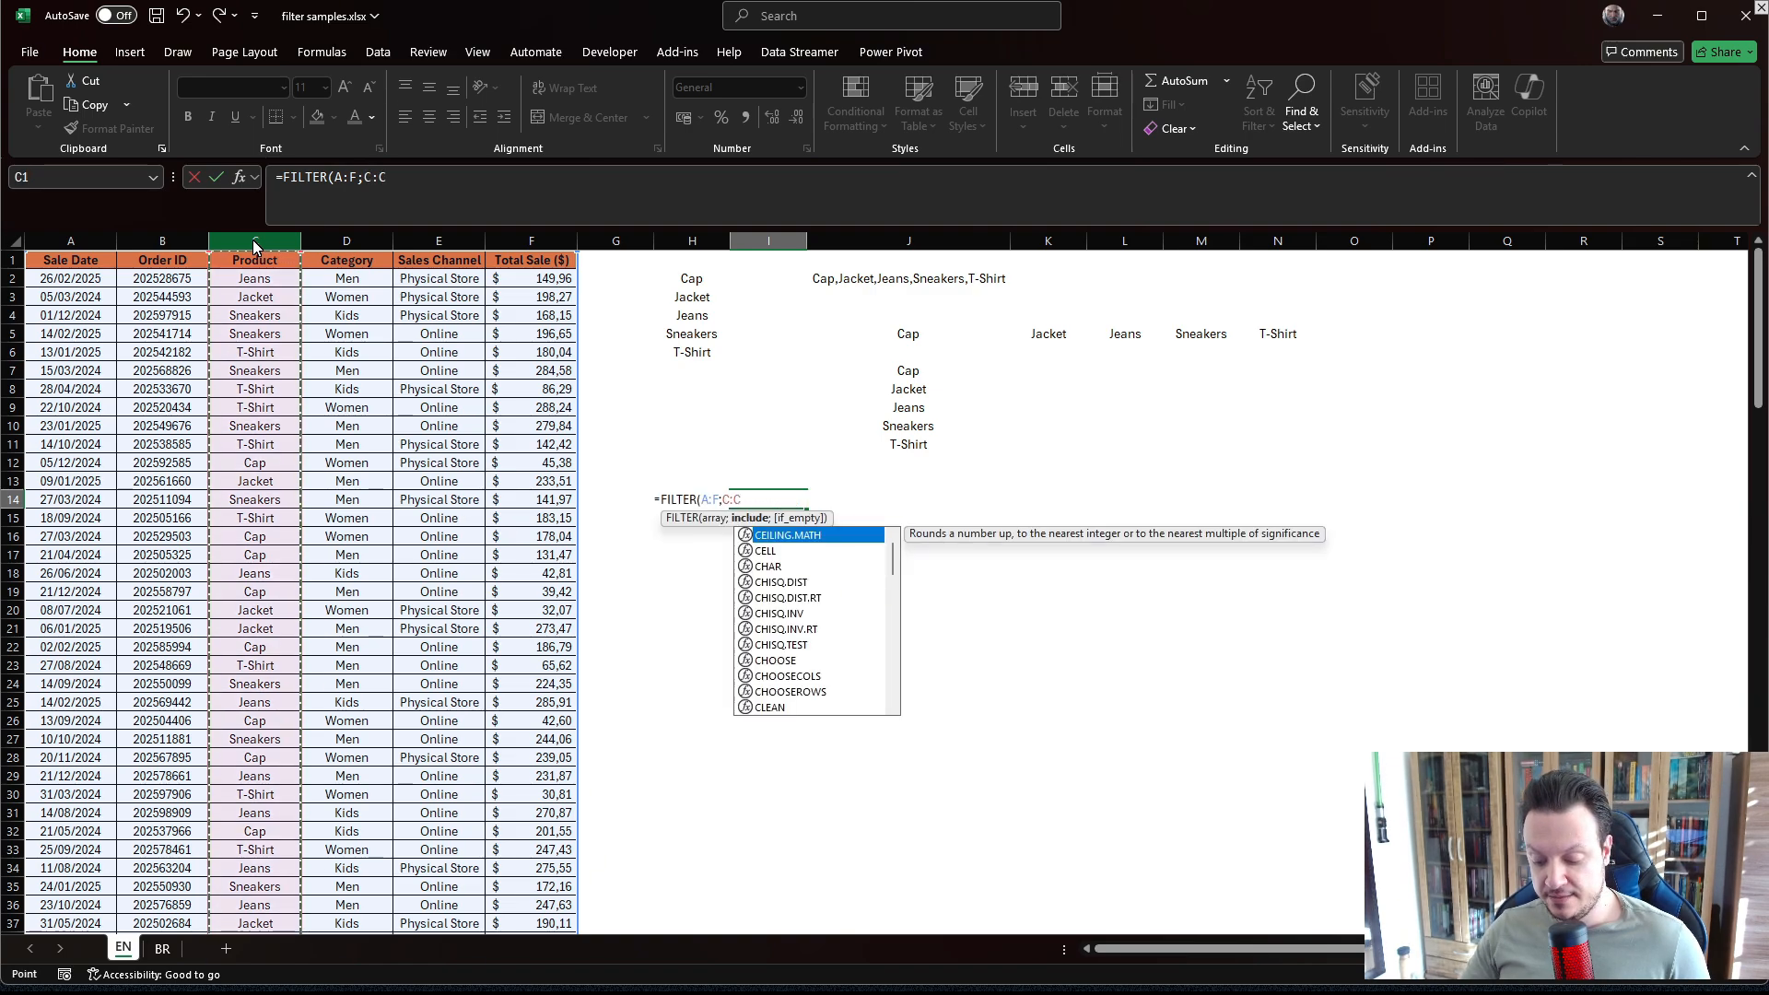
{"action": "type", "text": "="}
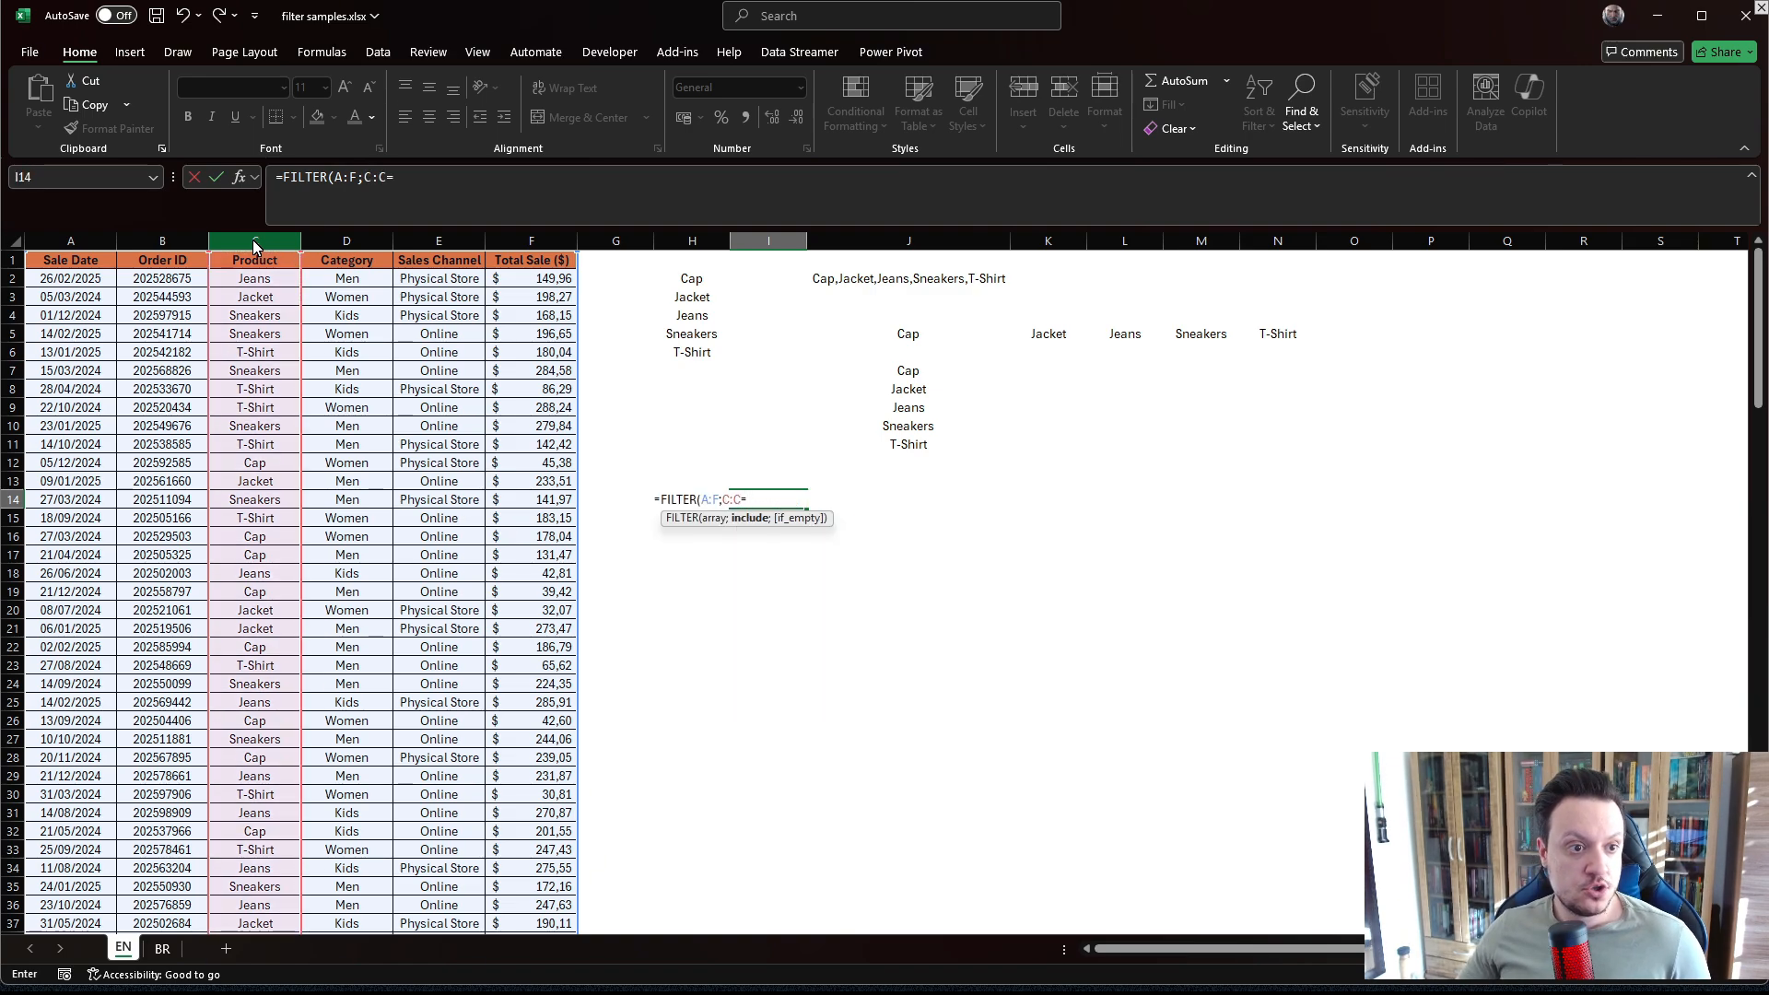
{"action": "left_click", "coordinate": [687, 301]}
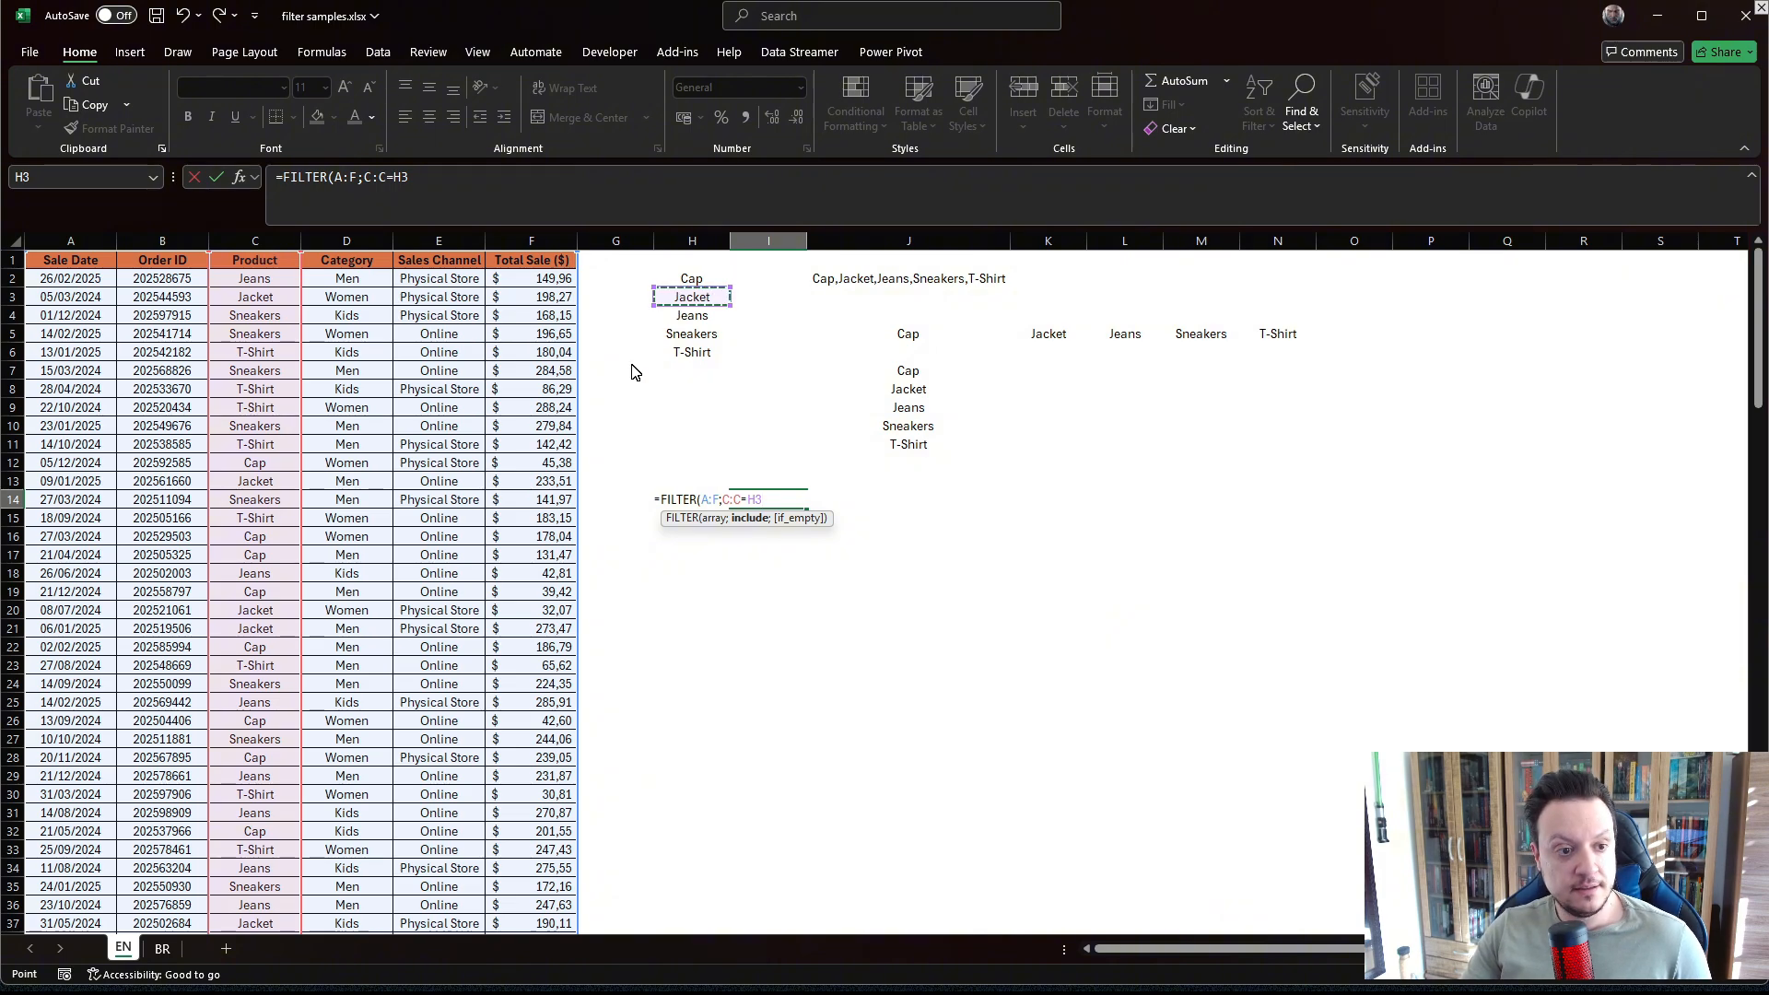
{"action": "key", "text": "Return"}
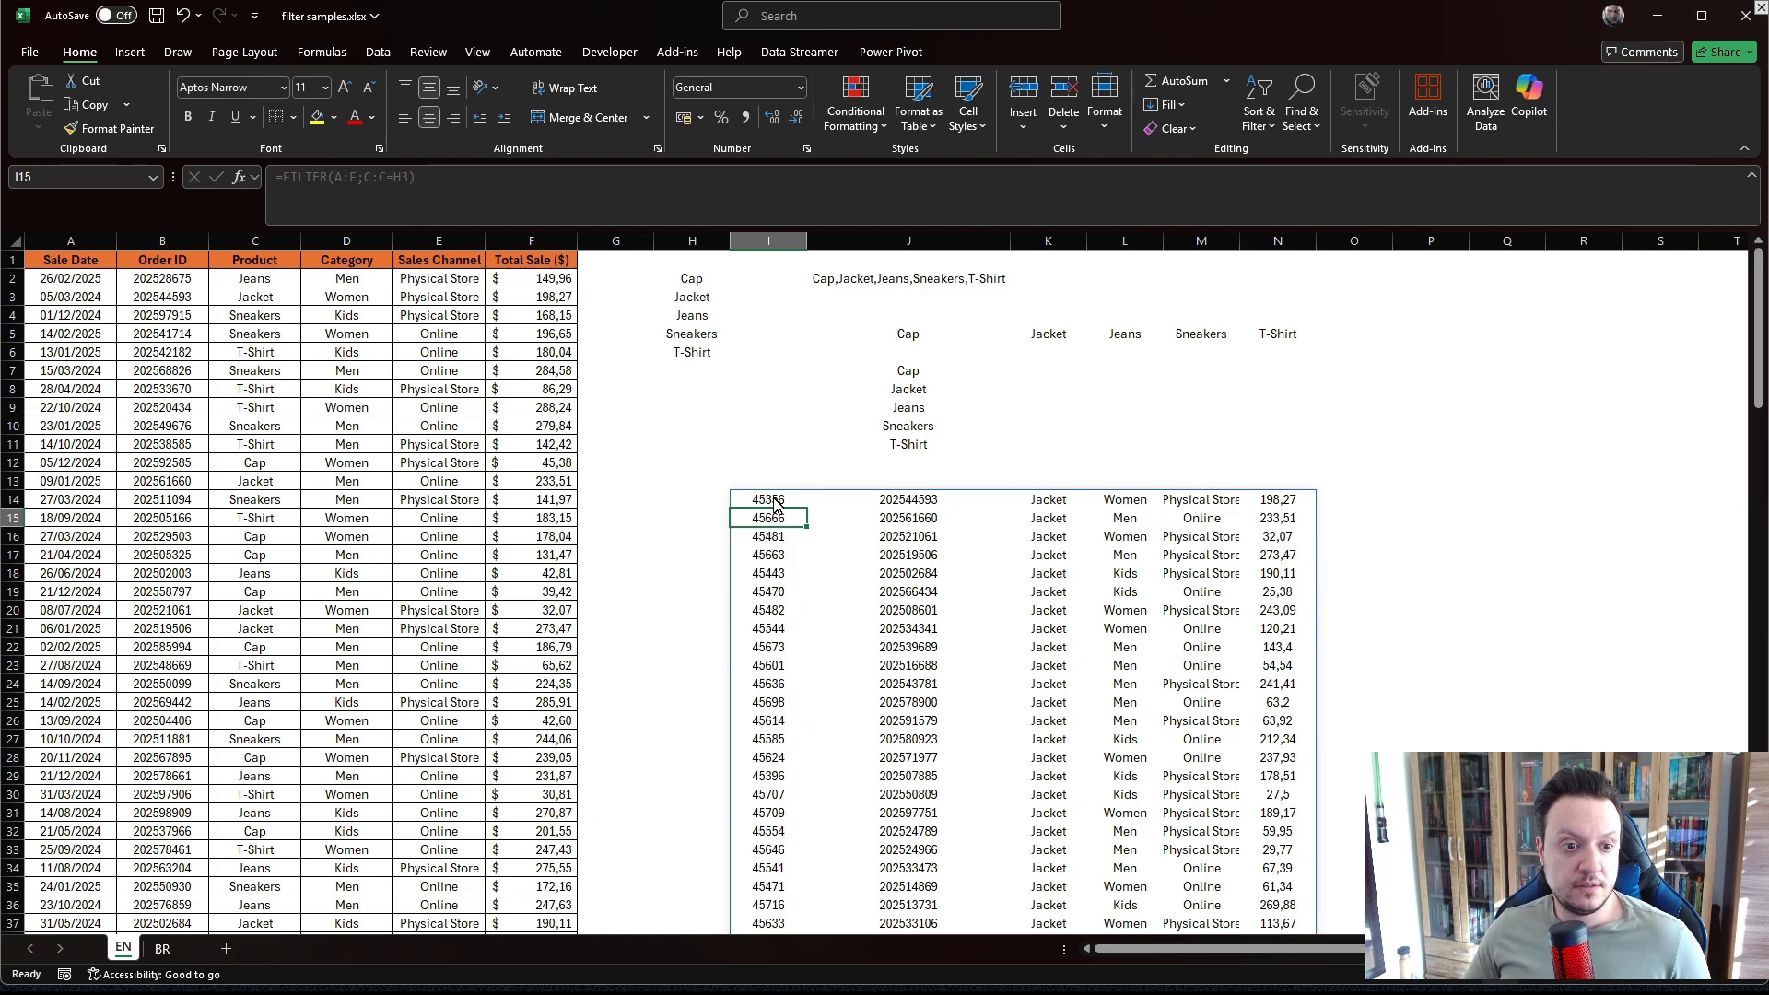
Examine the FILTER formula's include condition and the spilled rows it returns.
{"action": "scroll", "coordinate": [921, 525], "scroll_direction": "down", "scroll_amount": 4}
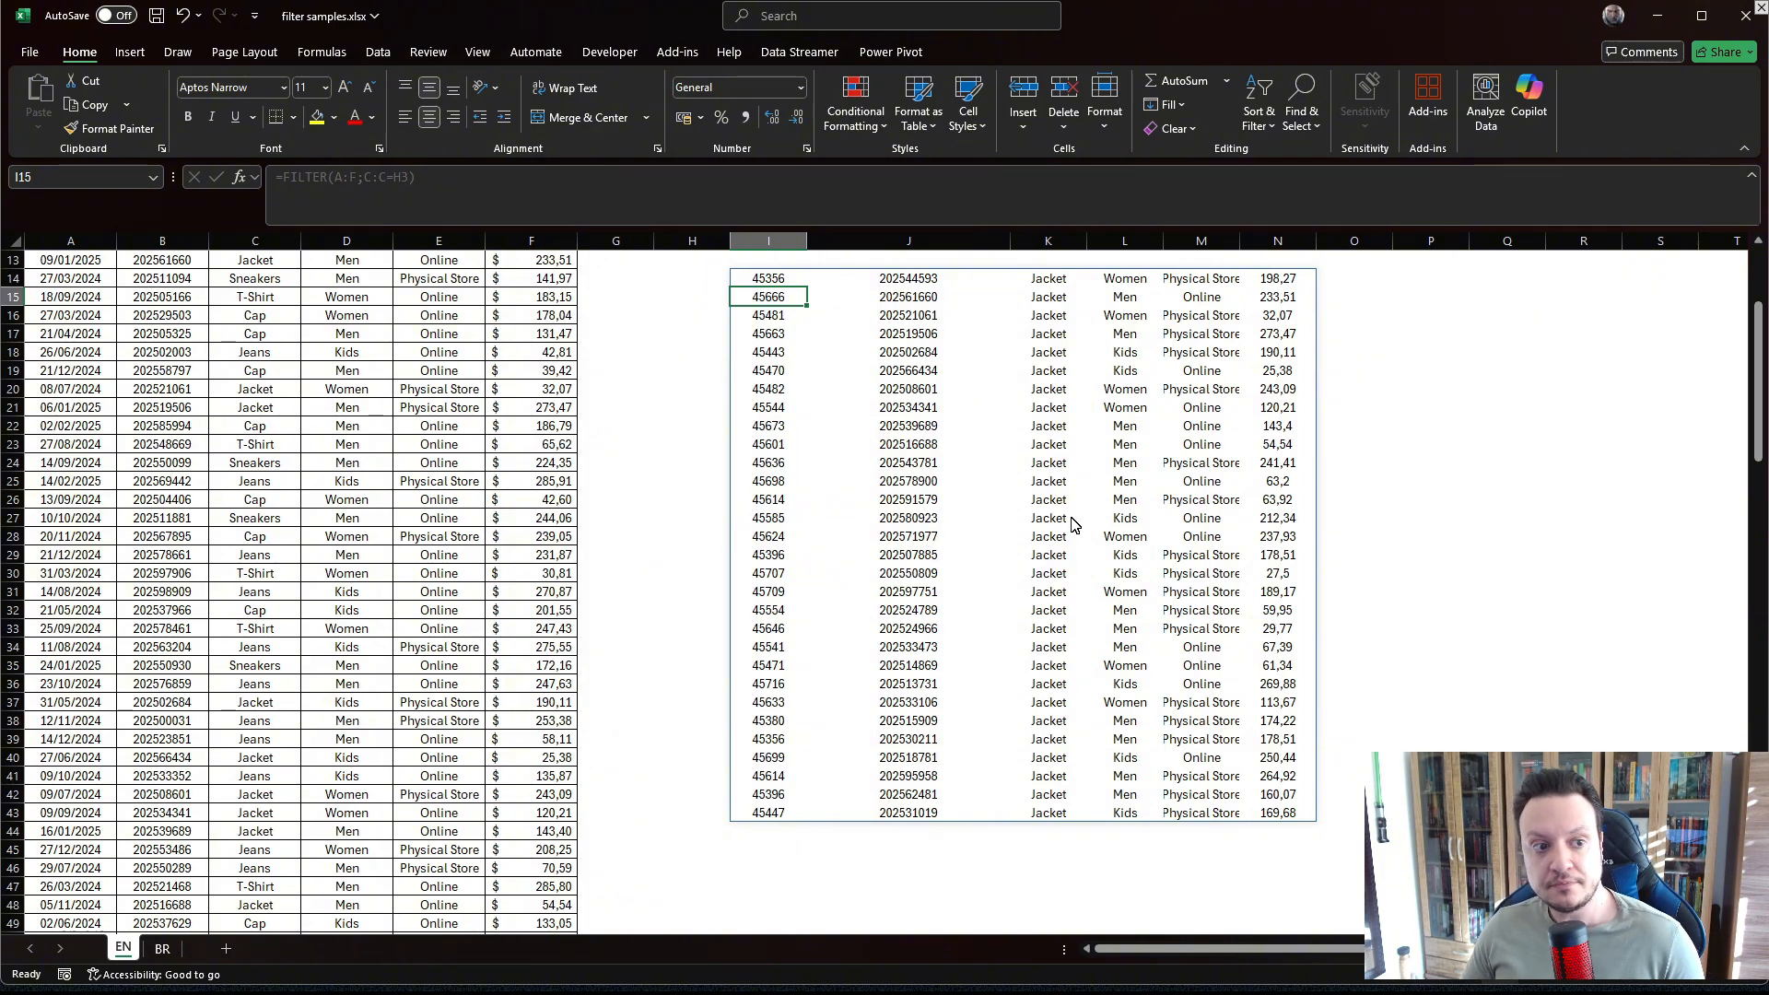
{"action": "scroll", "coordinate": [1068, 521], "scroll_direction": "up", "scroll_amount": 4}
{"action": "left_click", "coordinate": [764, 503]}
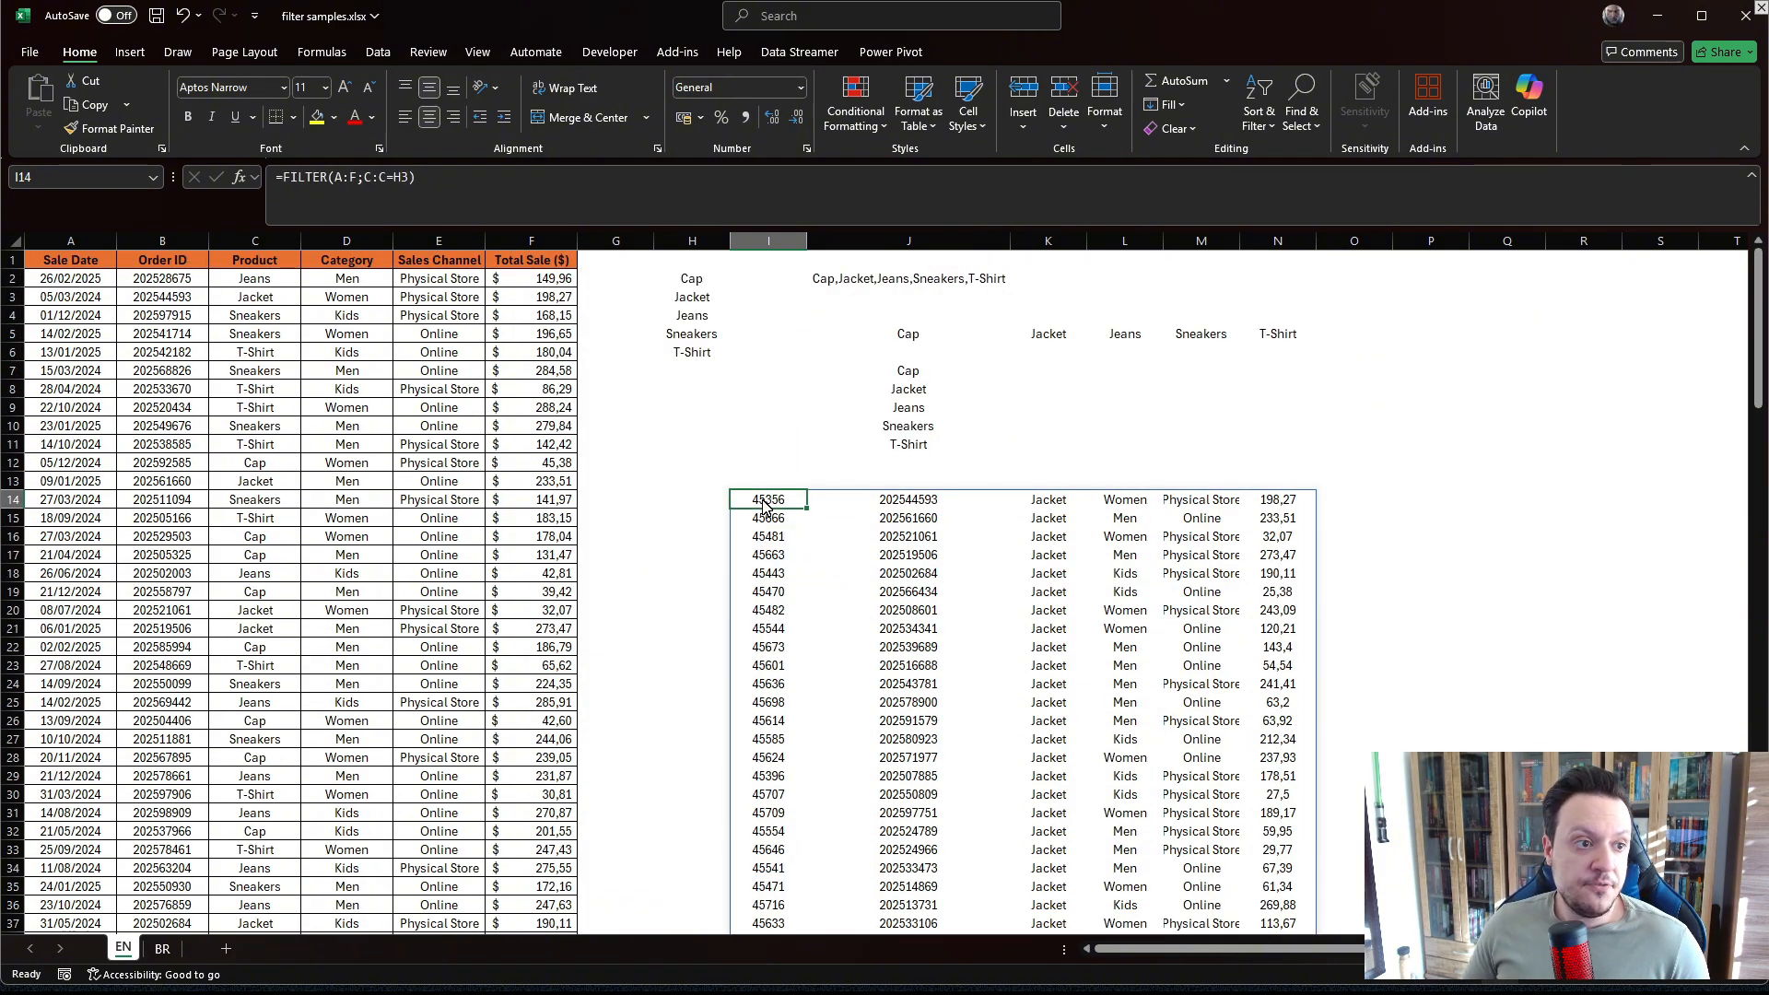
{"action": "left_click", "coordinate": [419, 179]}
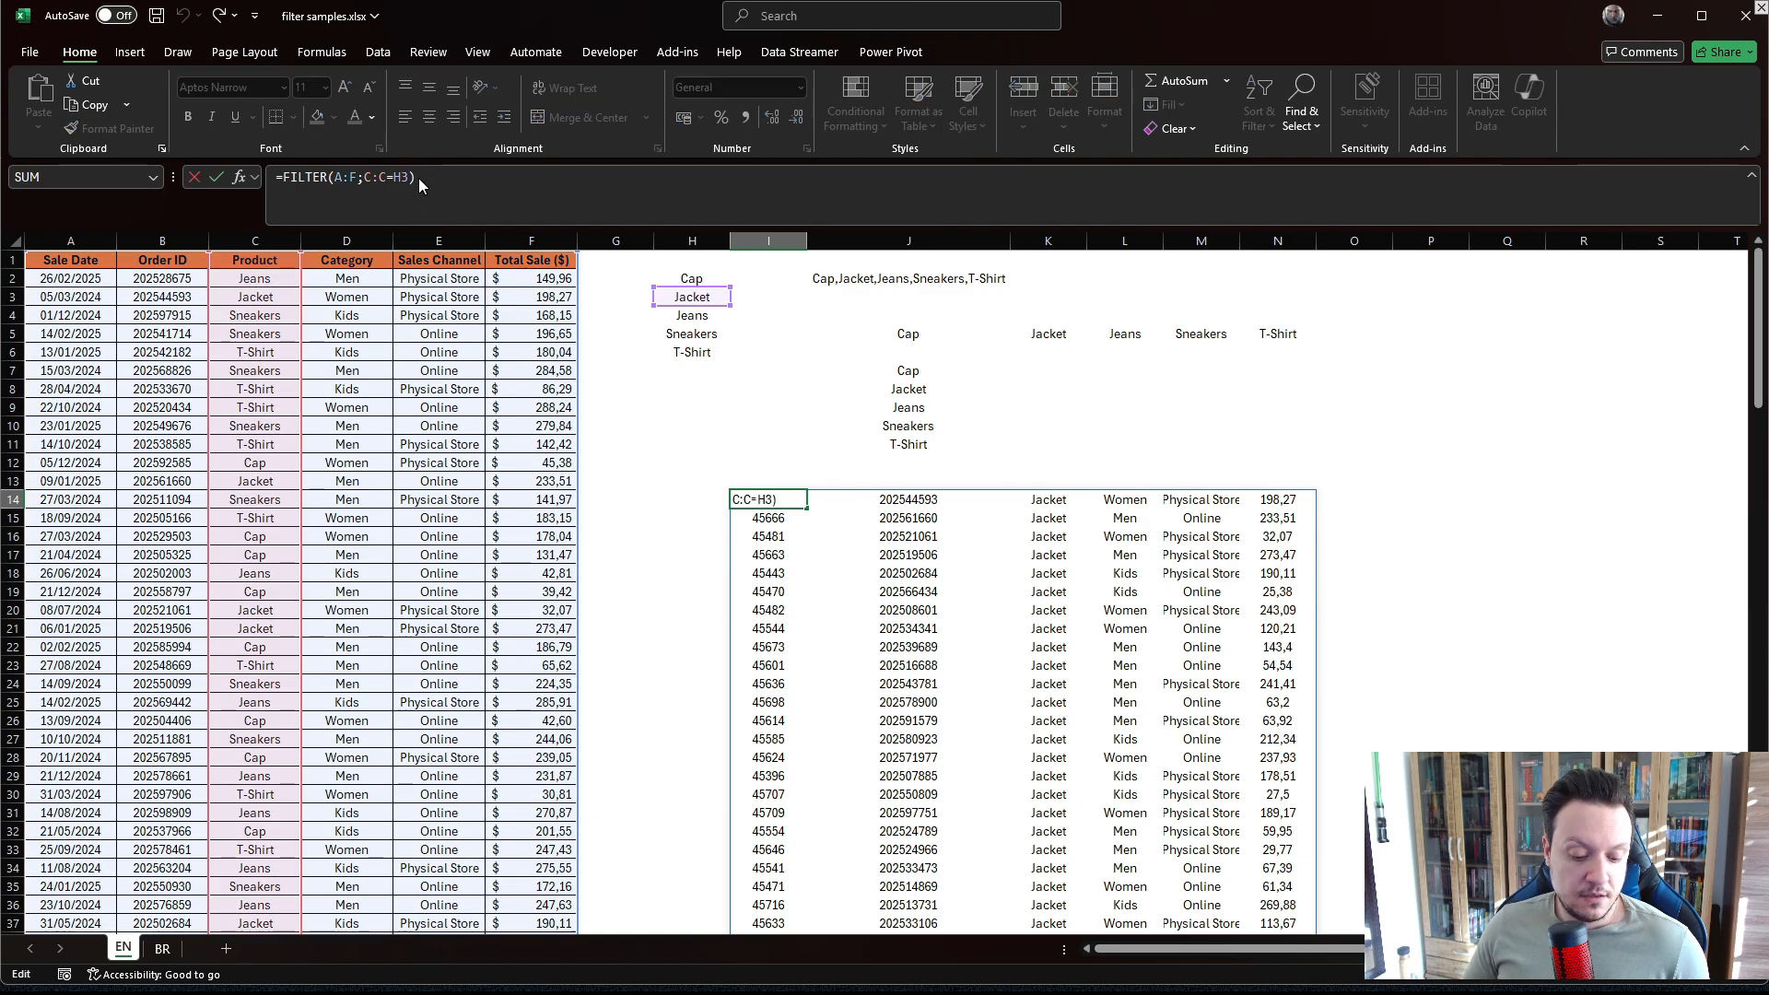
{"action": "left_click_drag", "start_coordinate": [383, 164], "coordinate": [419, 189]}
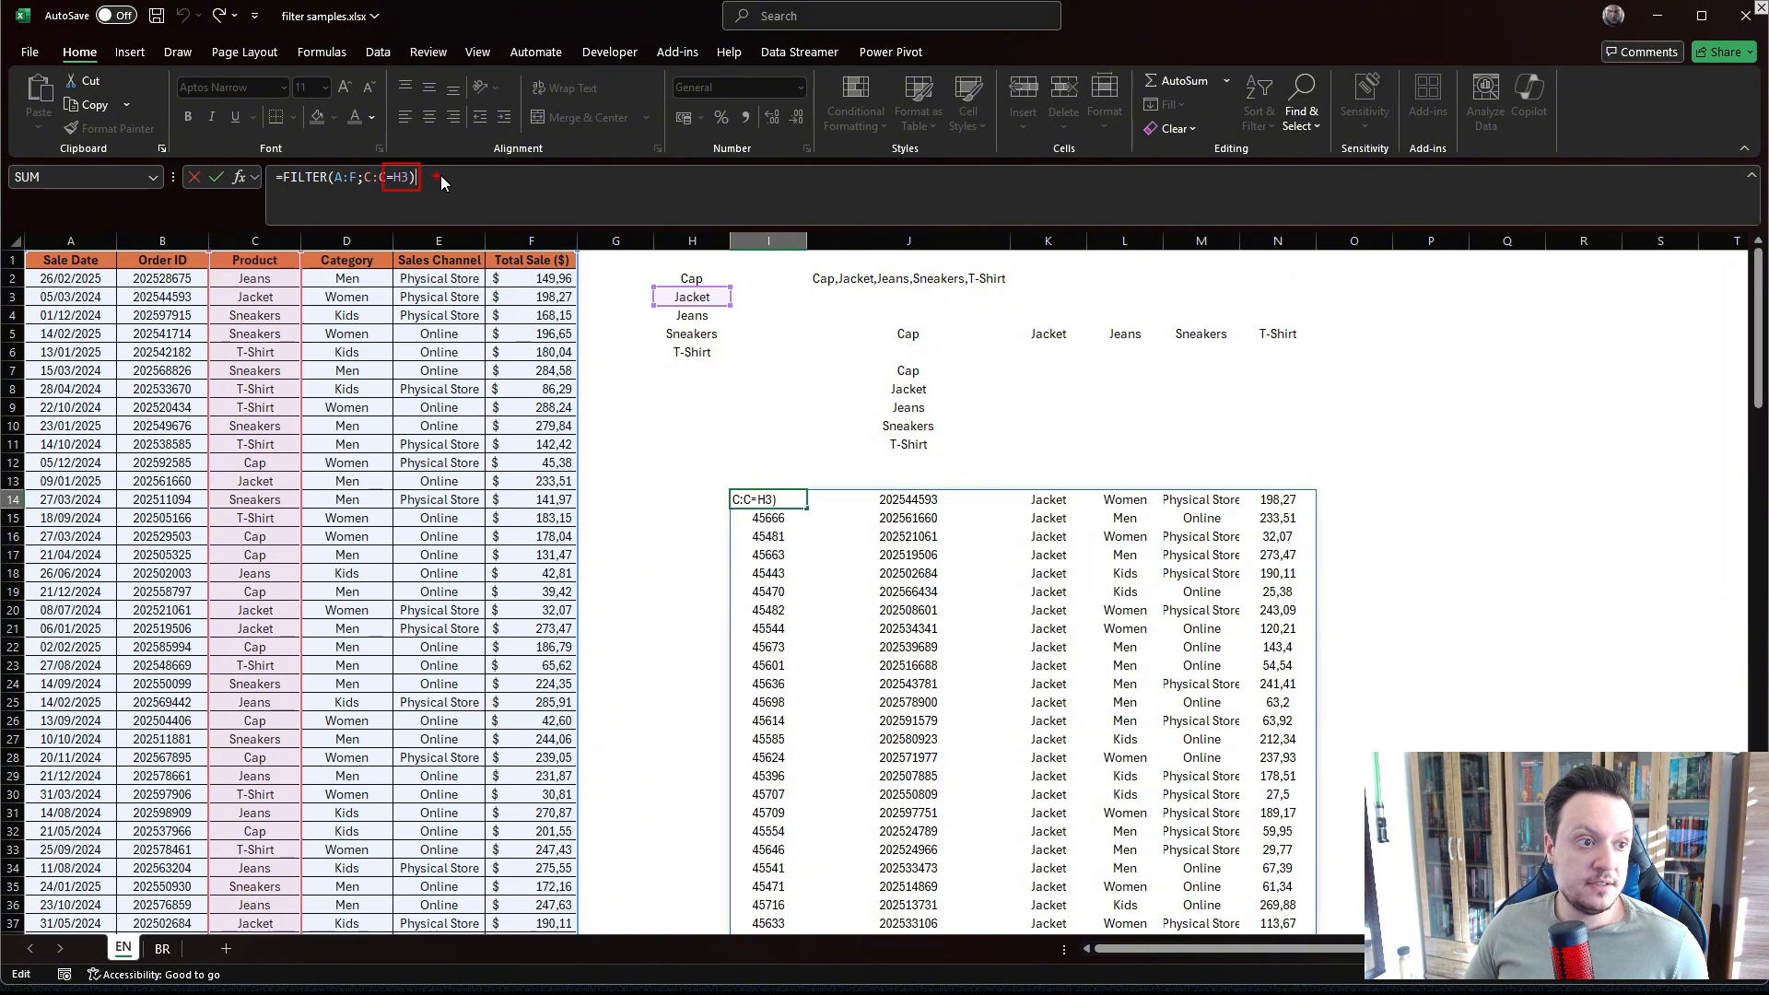
{"action": "left_click_drag", "start_coordinate": [489, 164], "coordinate": [490, 165]}
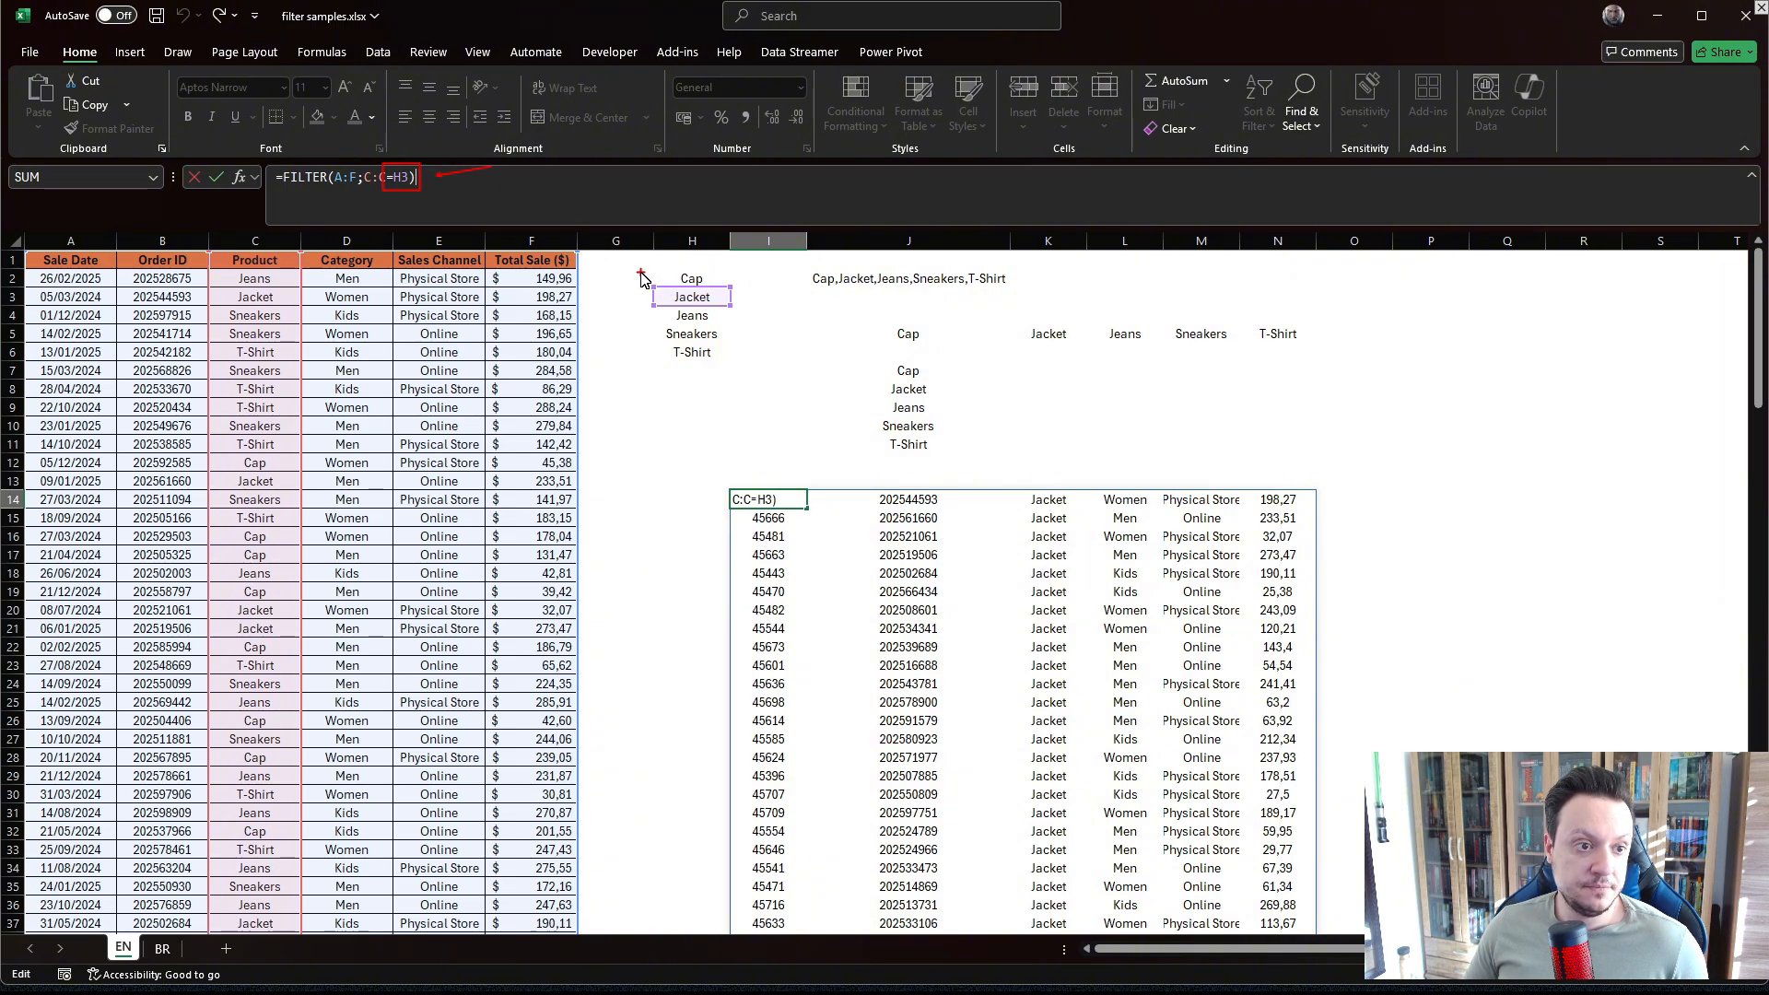
{"action": "left_click_drag", "start_coordinate": [640, 272], "coordinate": [758, 311]}
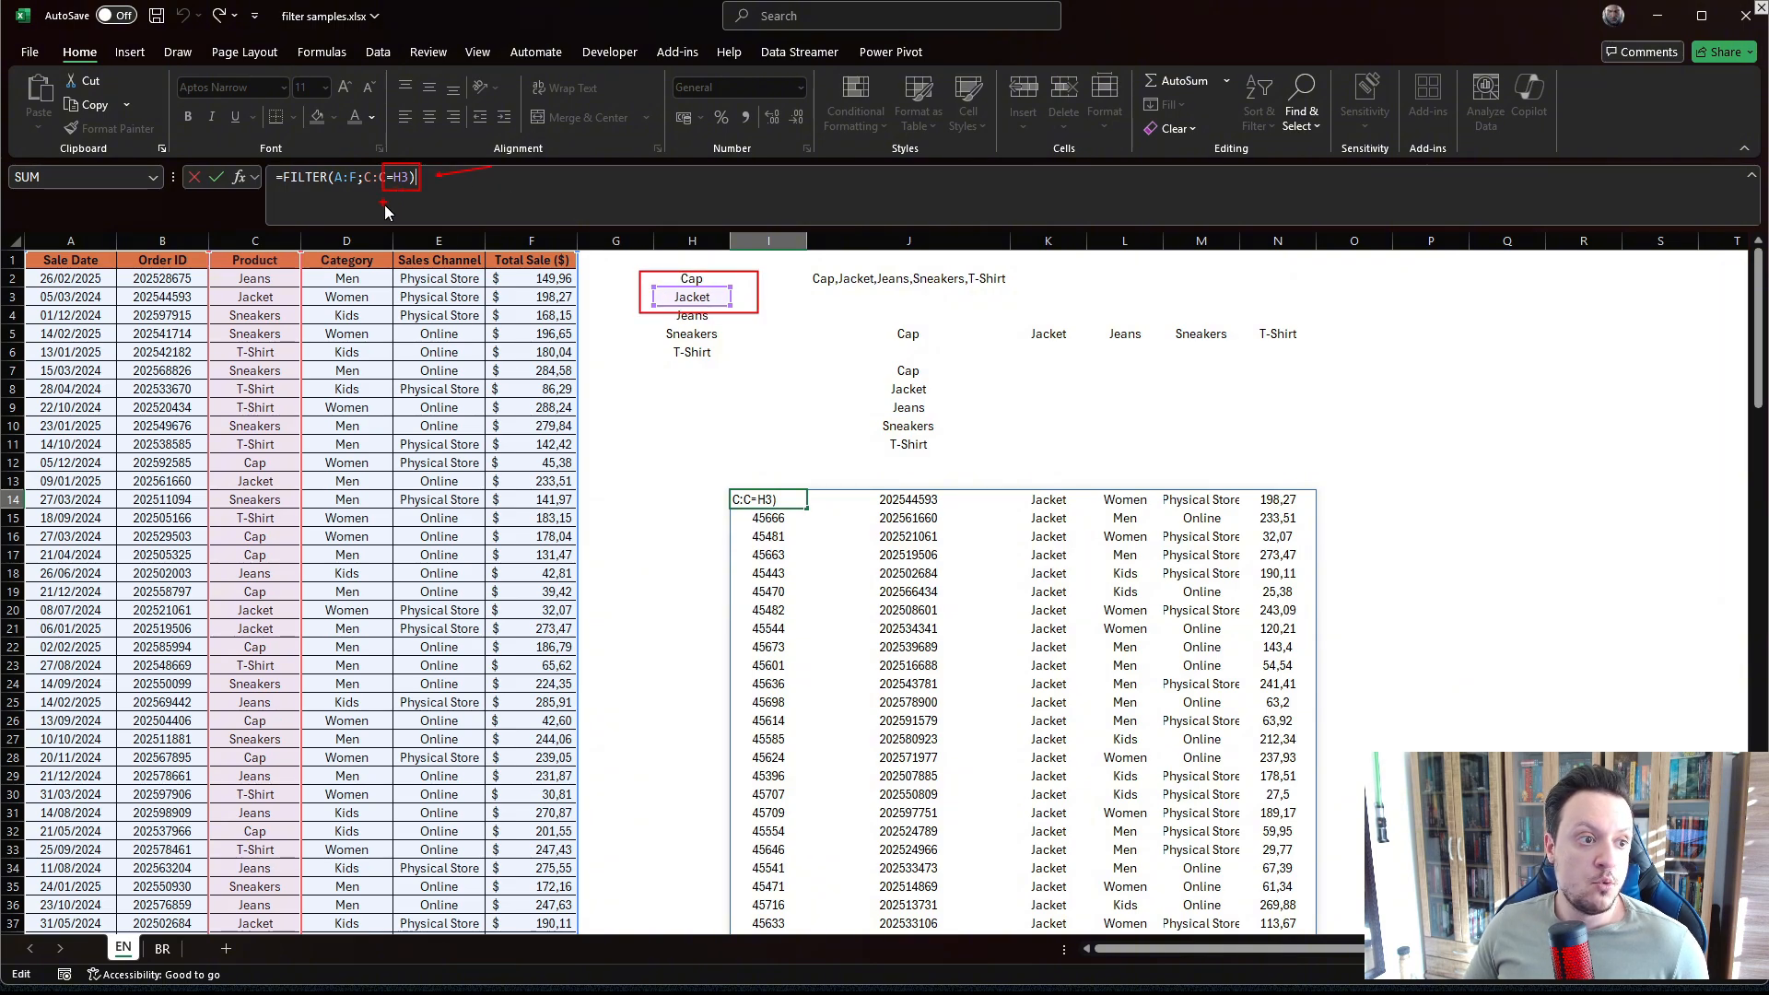
{"action": "left_click_drag", "start_coordinate": [385, 204], "coordinate": [418, 205]}
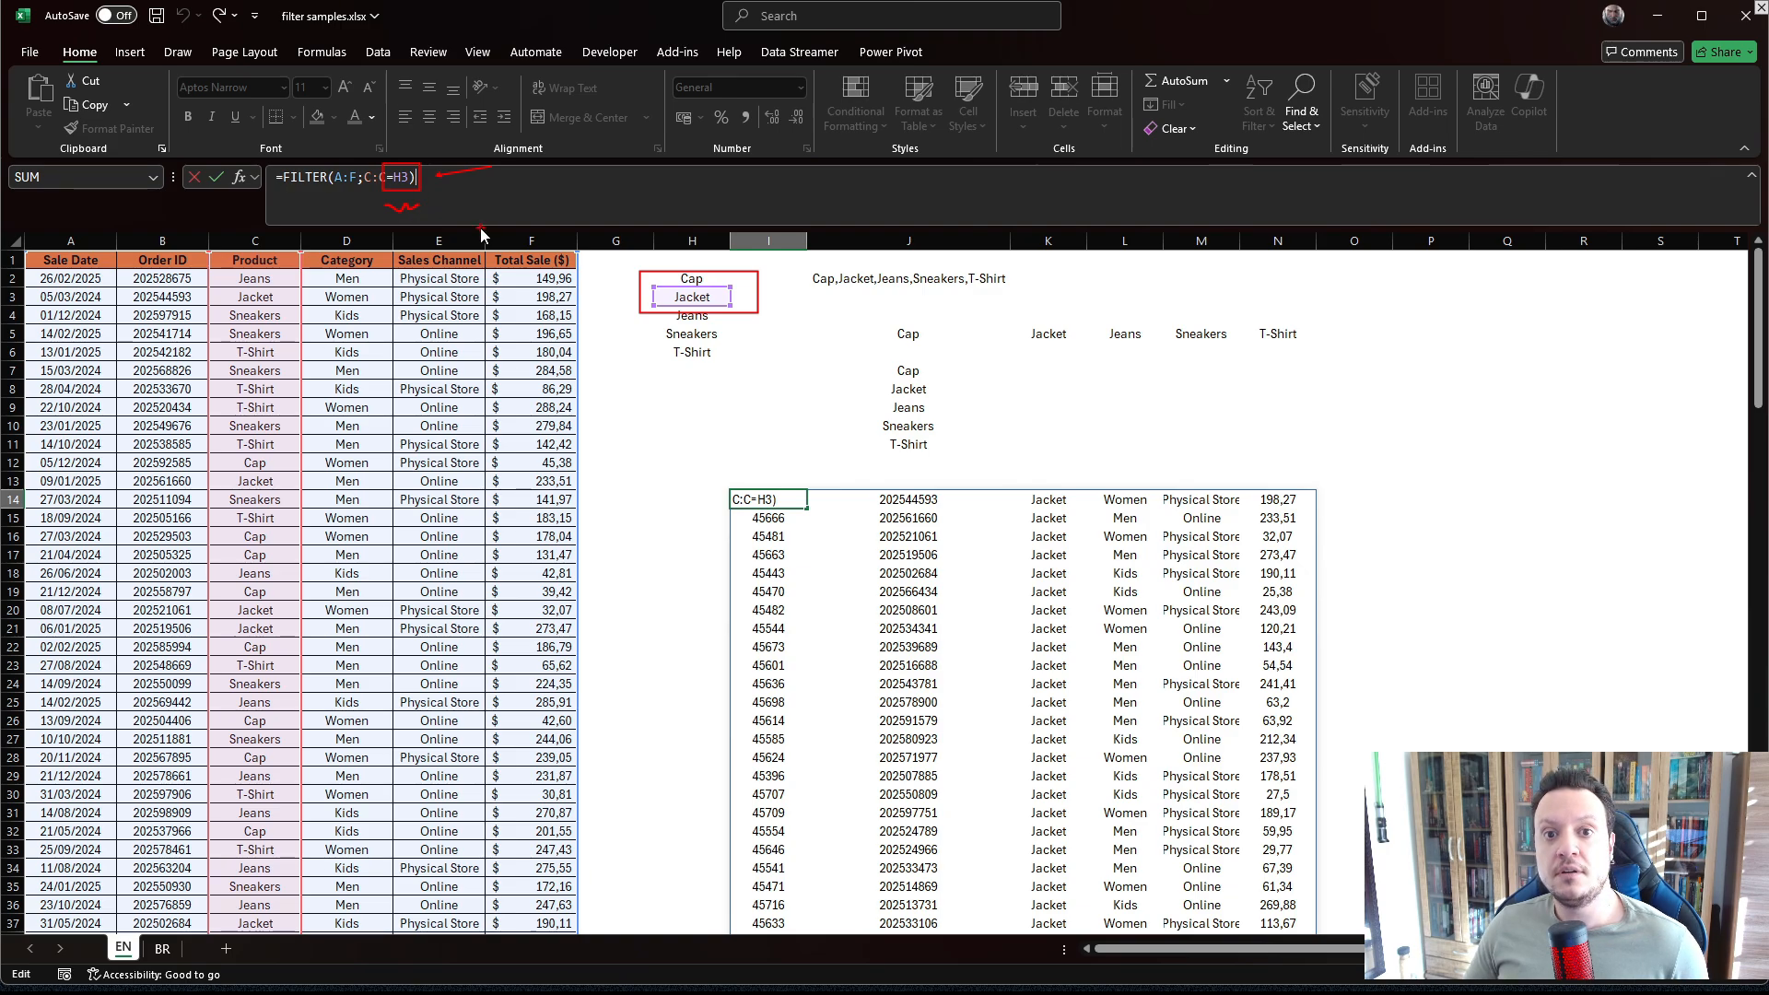
{"action": "mouse_move", "coordinate": [415, 197]}
{"action": "left_mouse_down"}
{"action": "mouse_move", "coordinate": [383, 180]}
{"action": "mouse_move", "coordinate": [426, 191]}
{"action": "mouse_move", "coordinate": [395, 162]}
{"action": "left_mouse_up"}
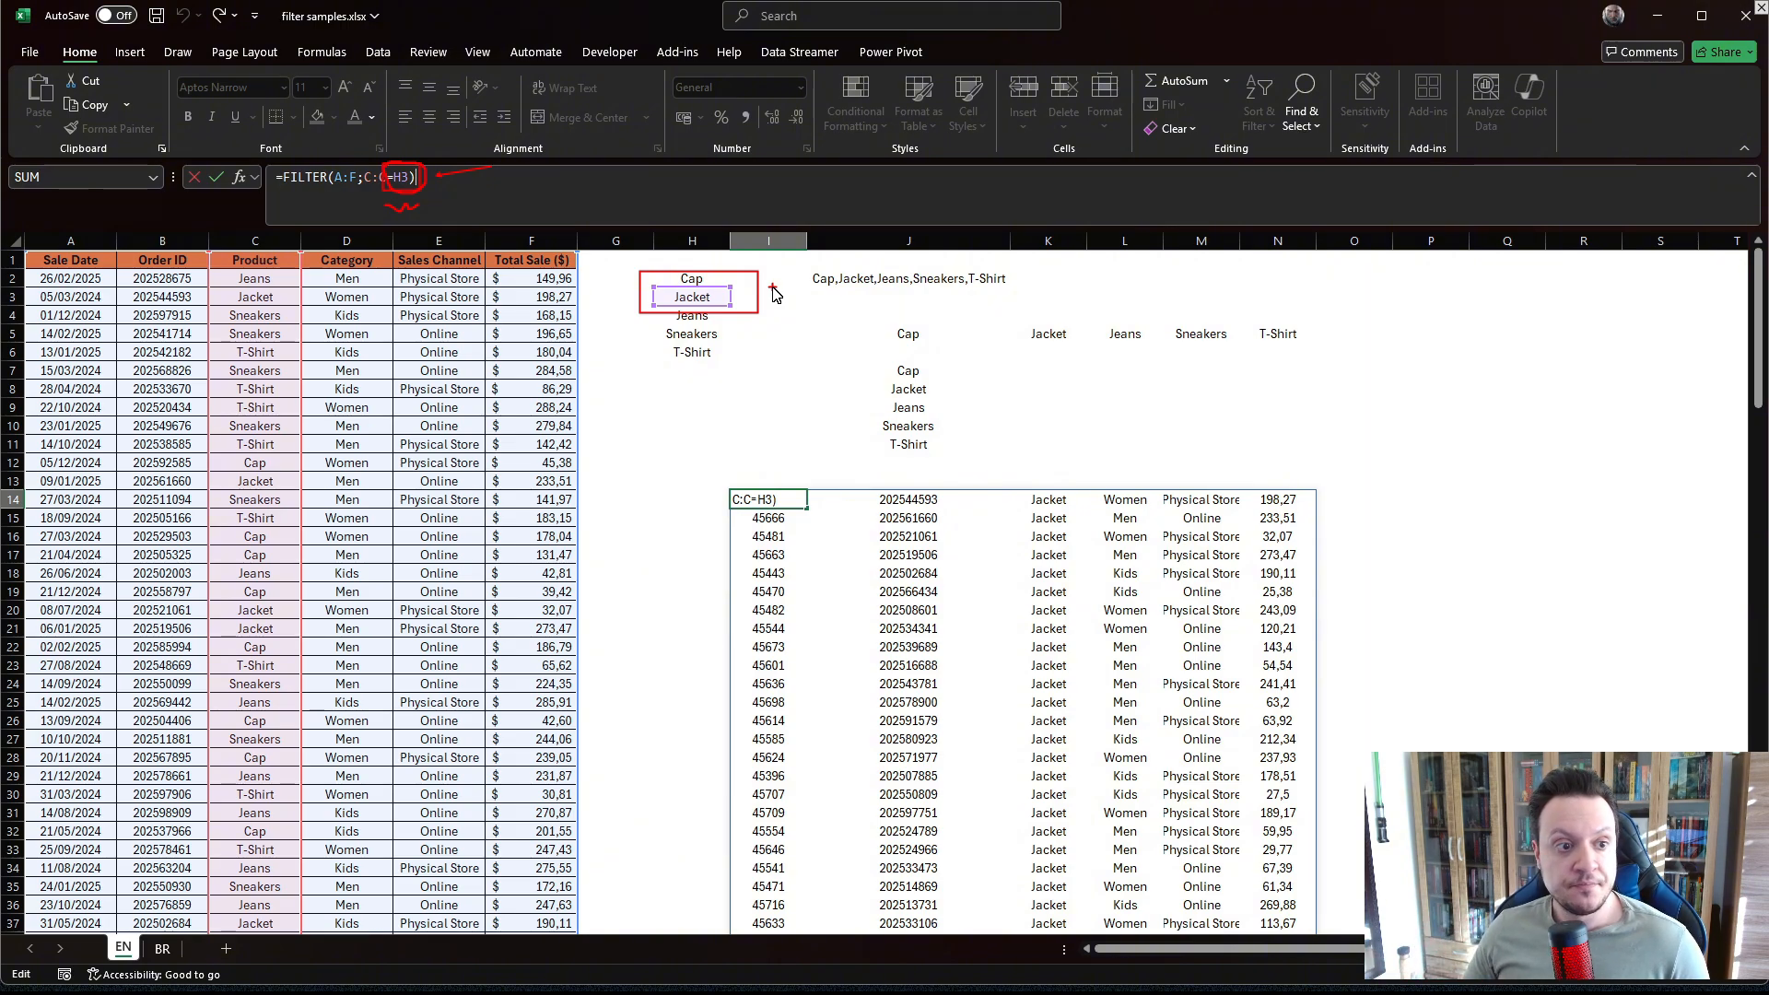
{"action": "left_click", "coordinate": [1023, 410]}
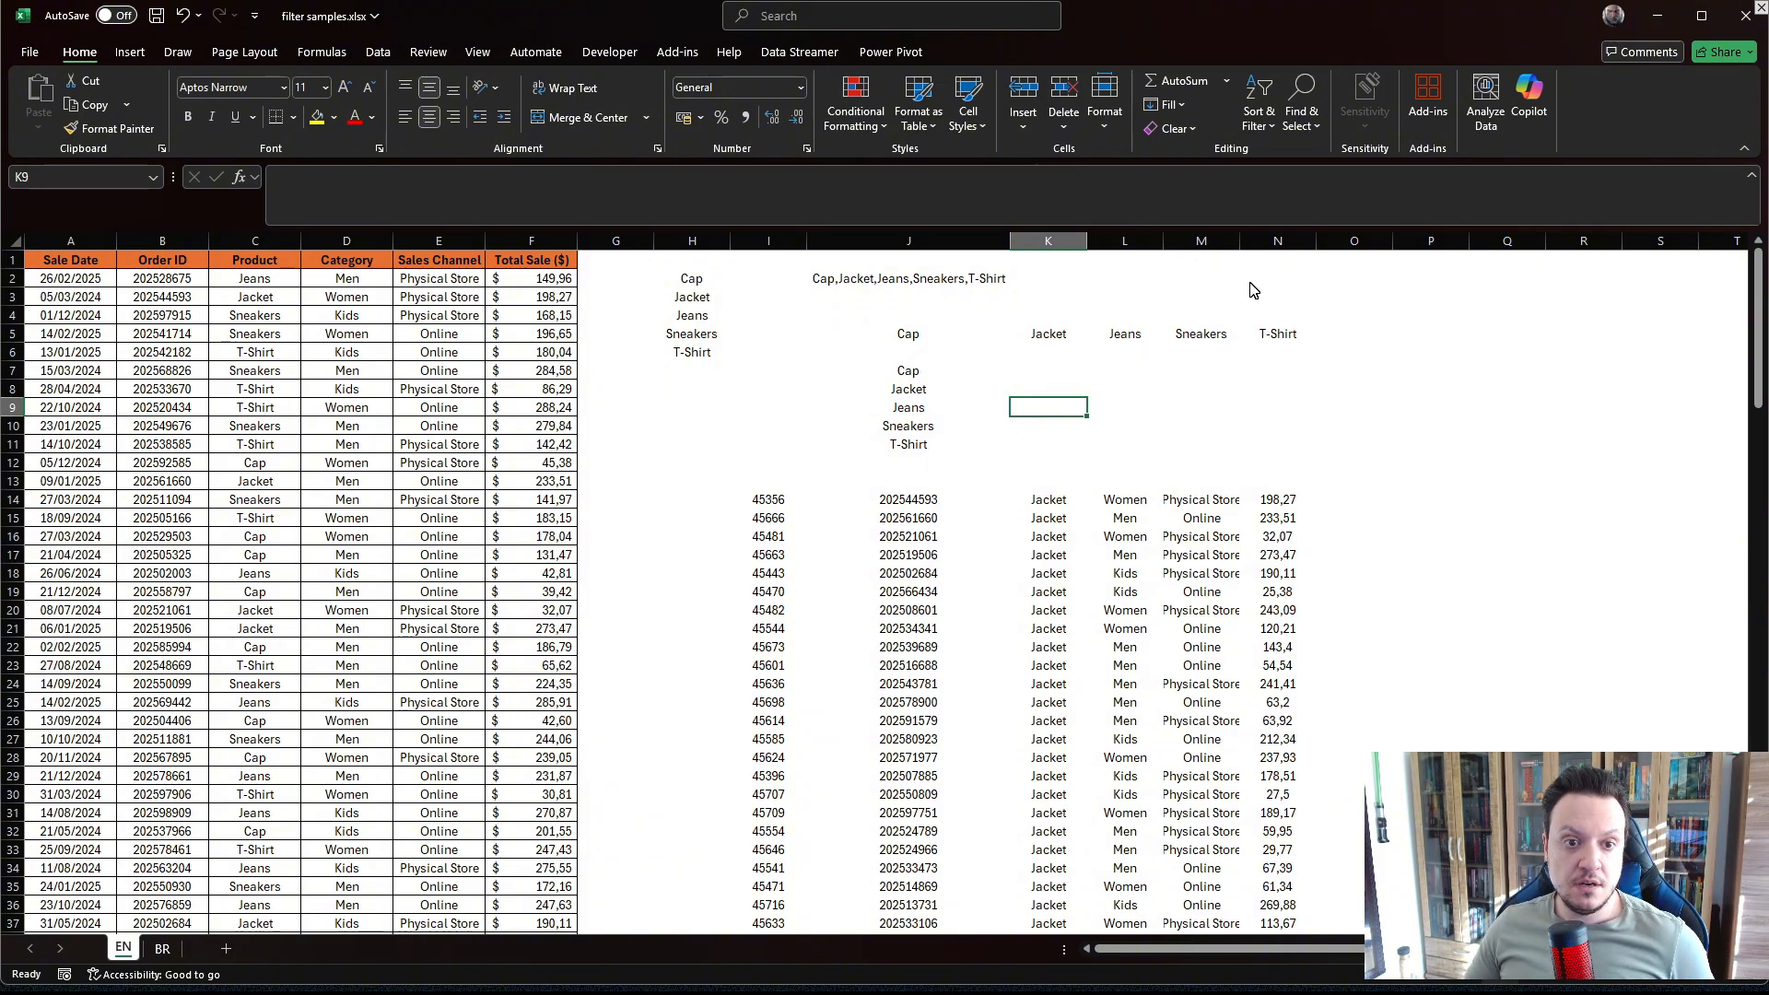
Hide columns H through N containing the earlier function examples.
{"action": "left_click_drag", "start_coordinate": [1281, 244], "coordinate": [704, 246]}
{"action": "right_click", "coordinate": [704, 246]}
{"action": "left_click", "coordinate": [750, 557]}
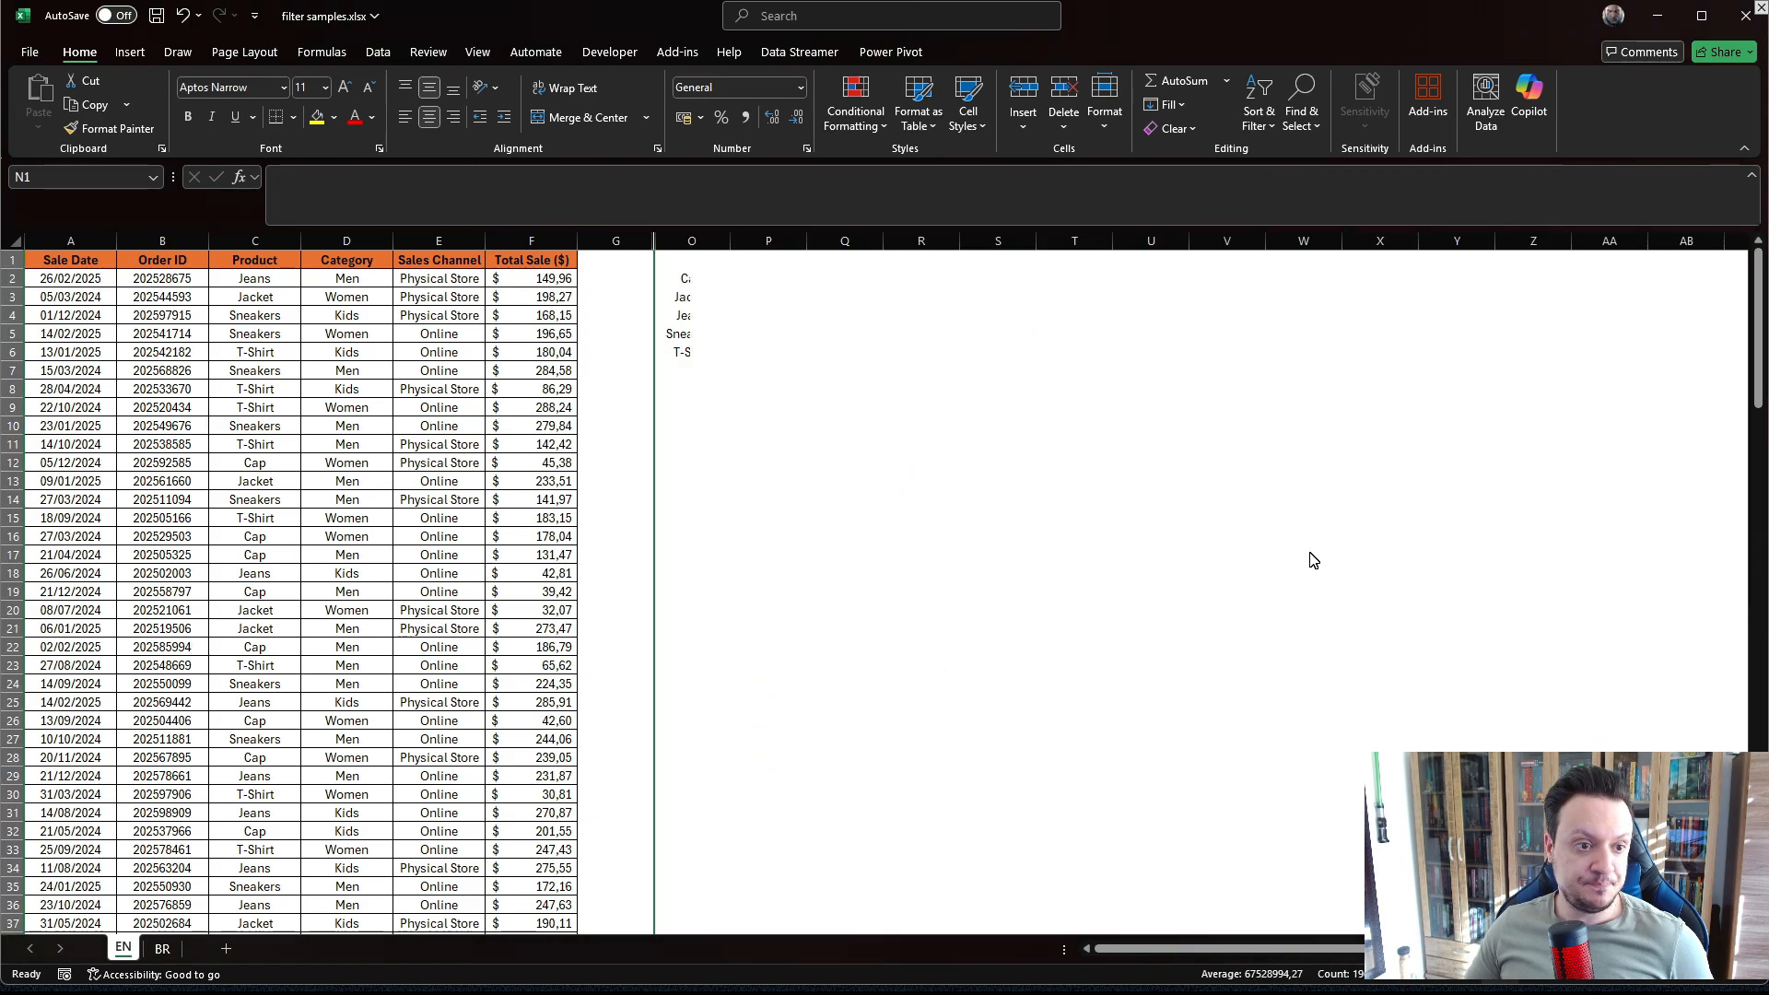
In O2, enter =VSTACK(A1:F151;A1:F151) to stack the full sales table on top of itself.
{"action": "left_click", "coordinate": [699, 289]}
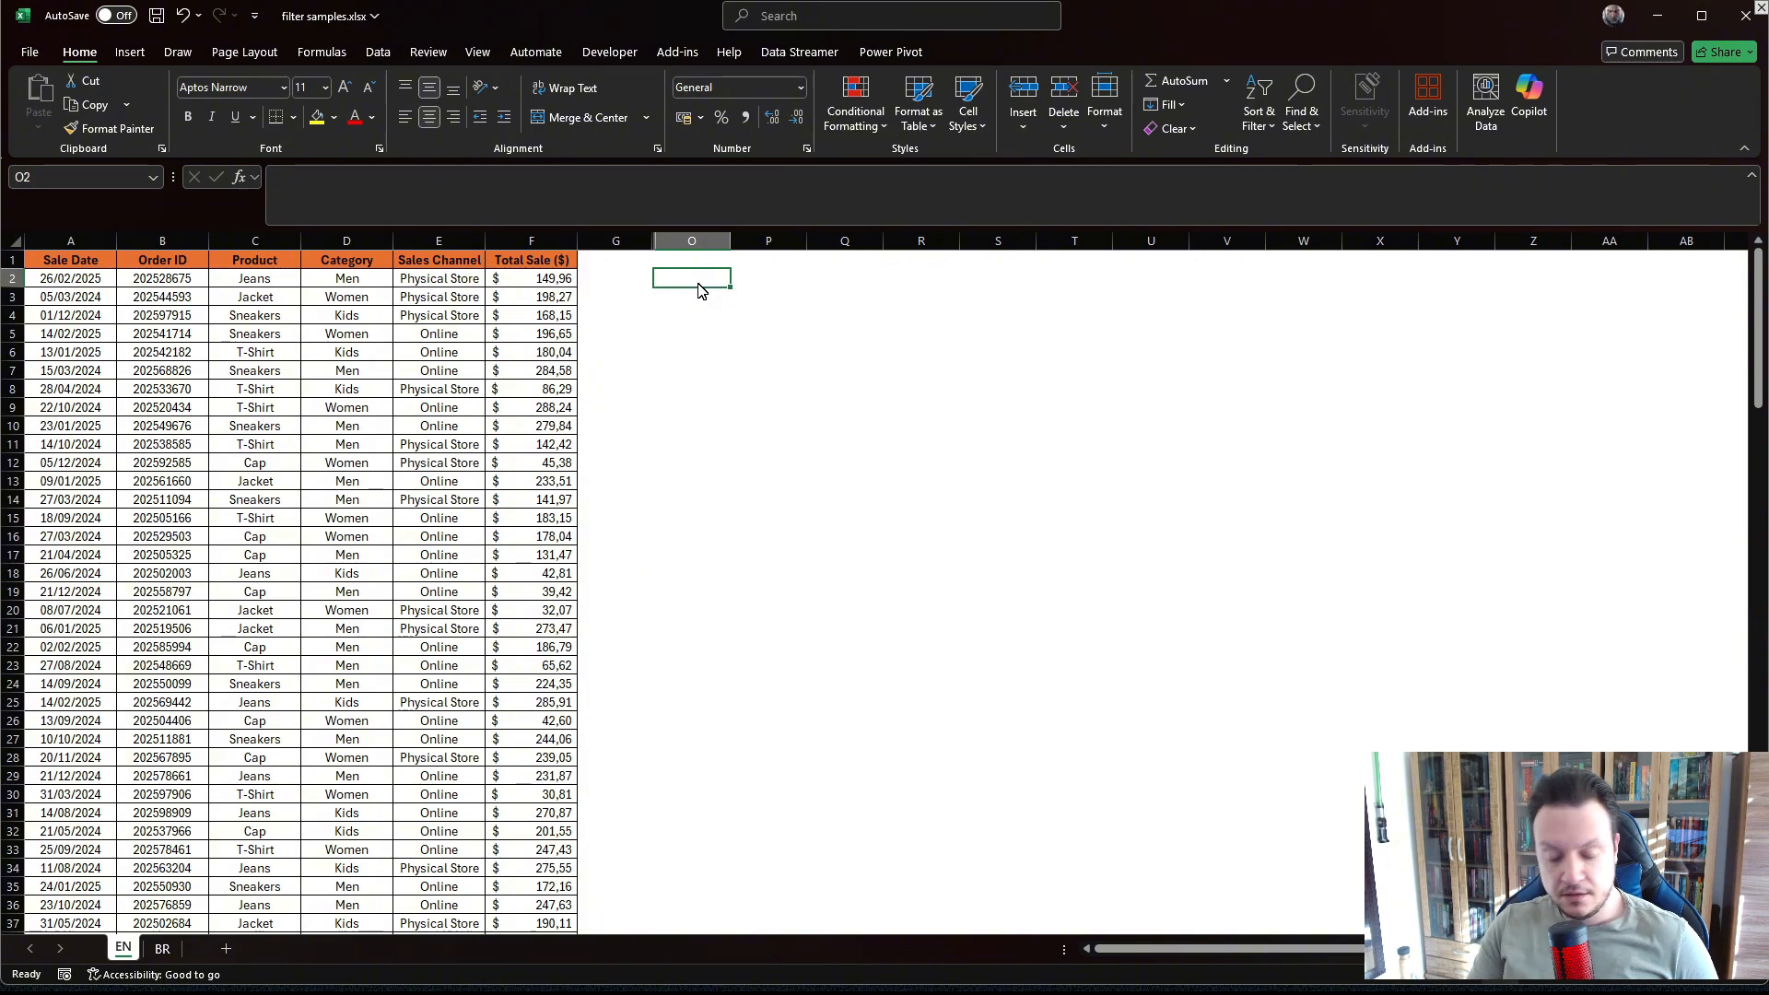
{"action": "type", "text": "="}
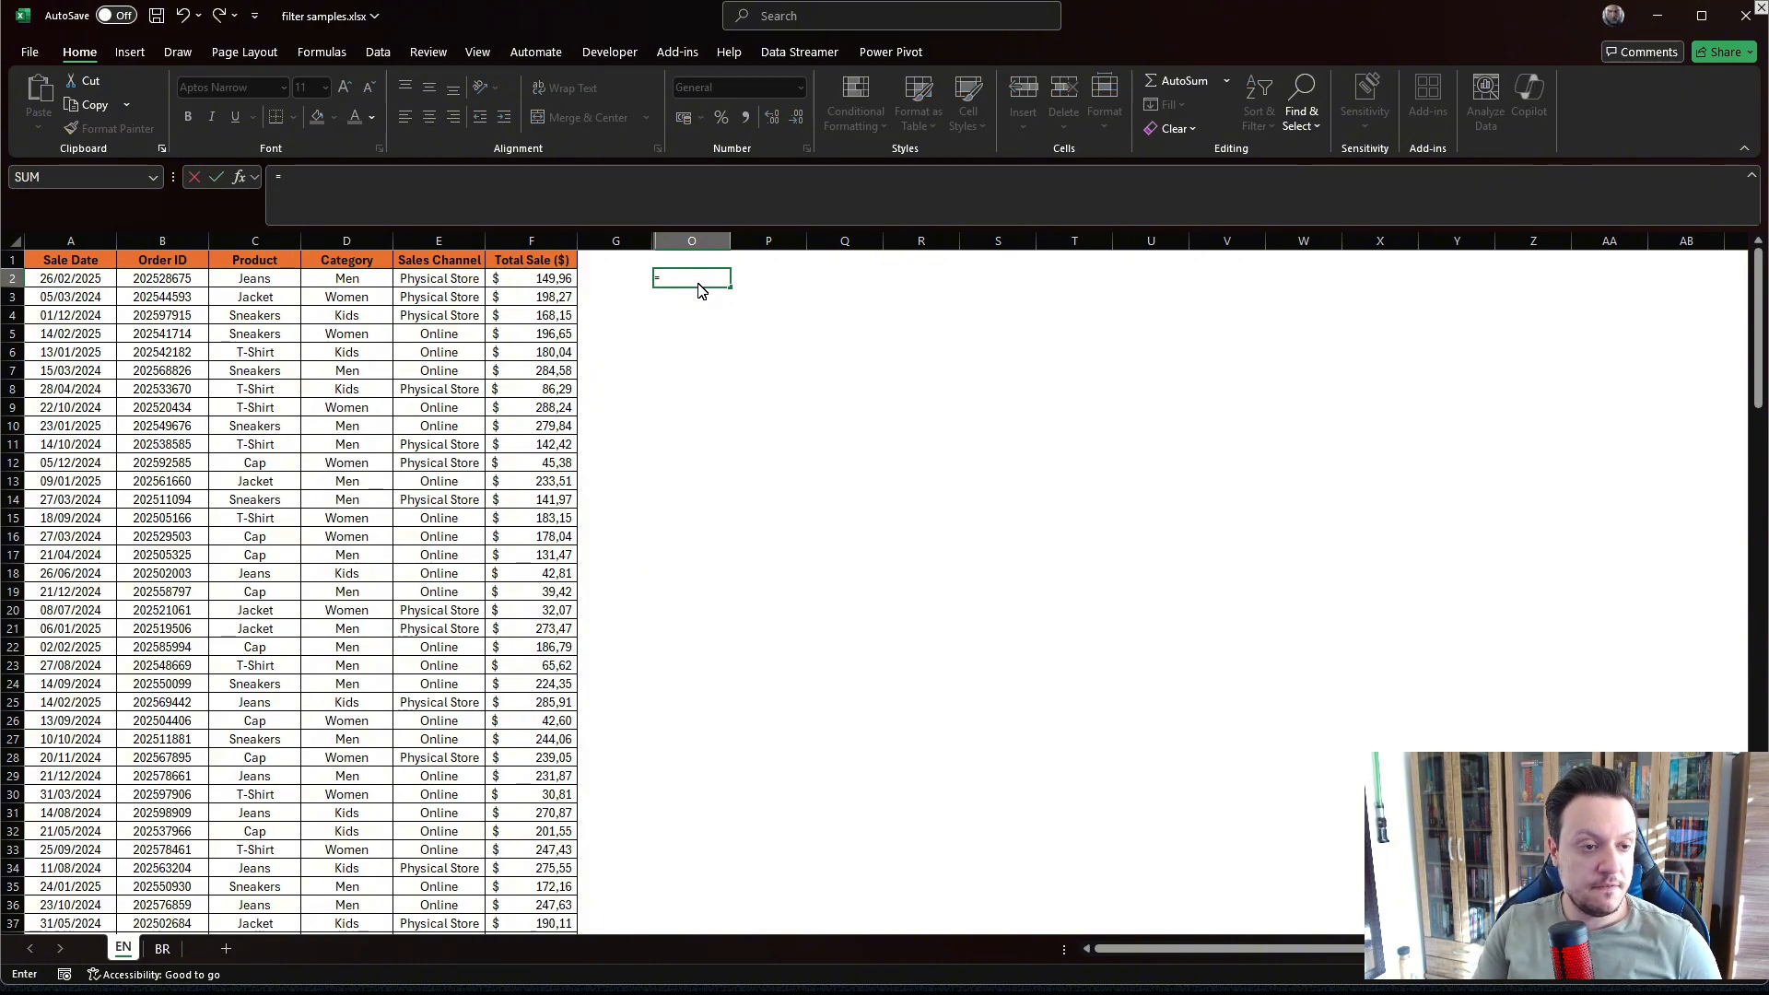
{"action": "type", "text": "VSTACK("}
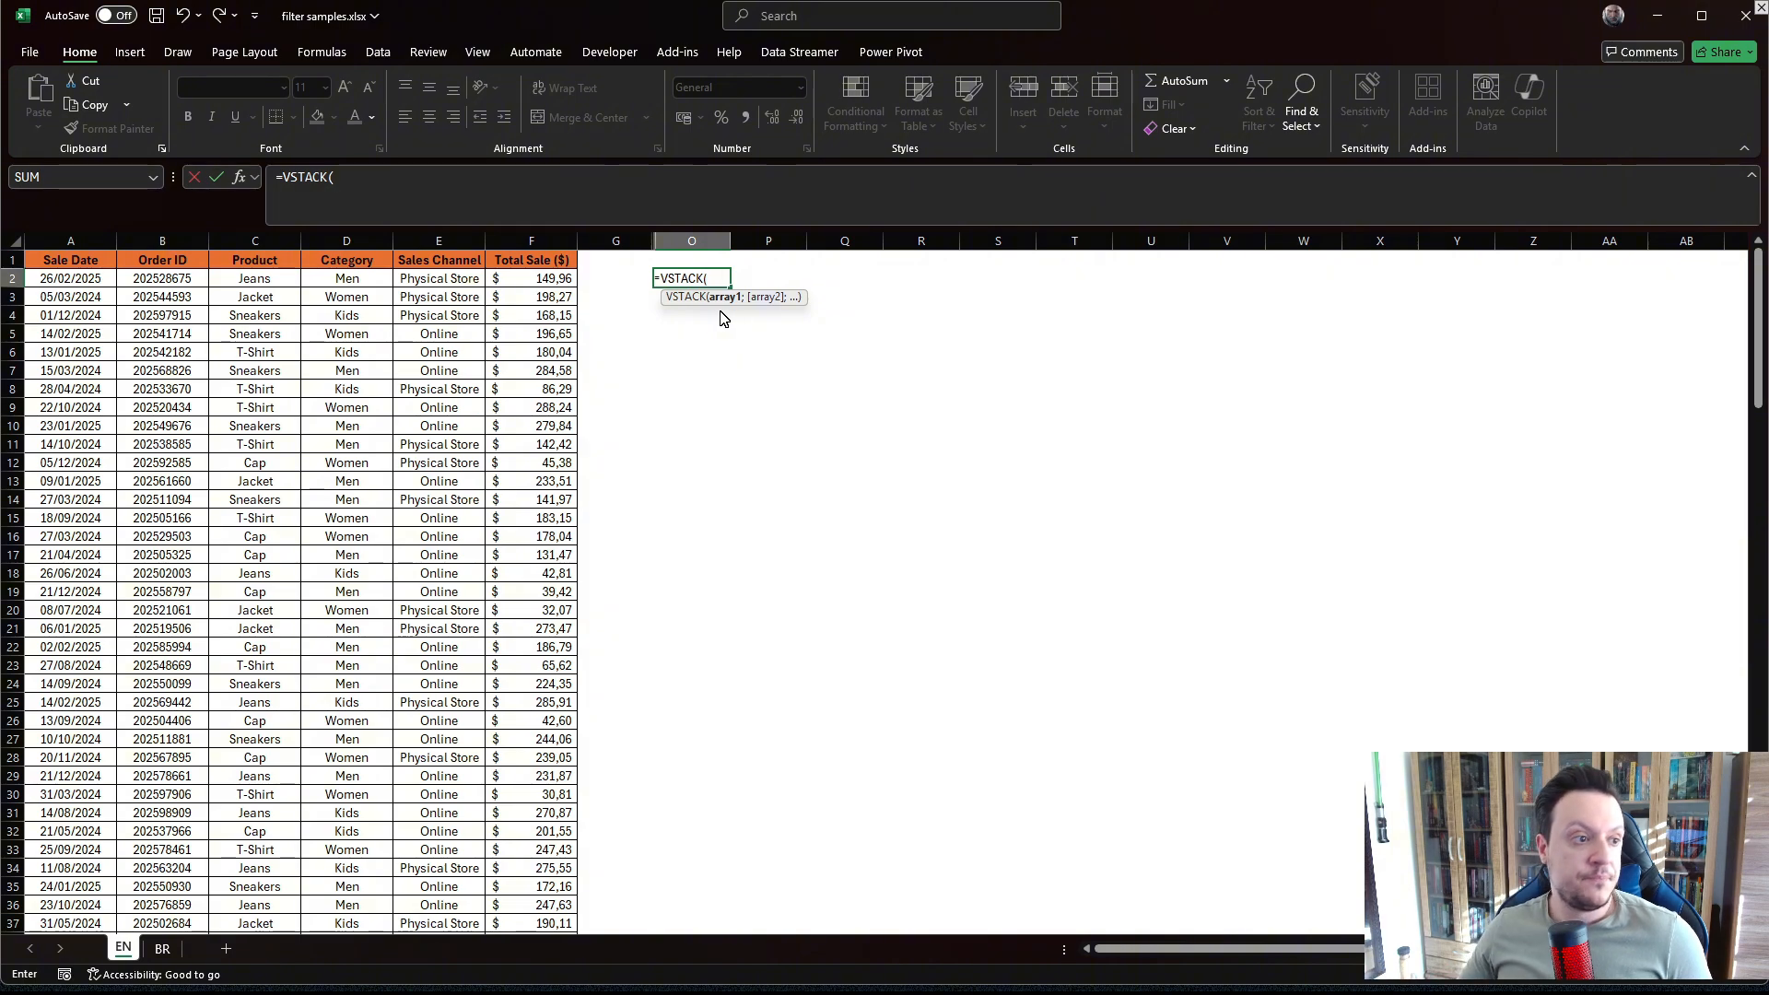
{"action": "left_click", "coordinate": [60, 266]}
{"action": "key", "text": "ctrl+shift+Right"}
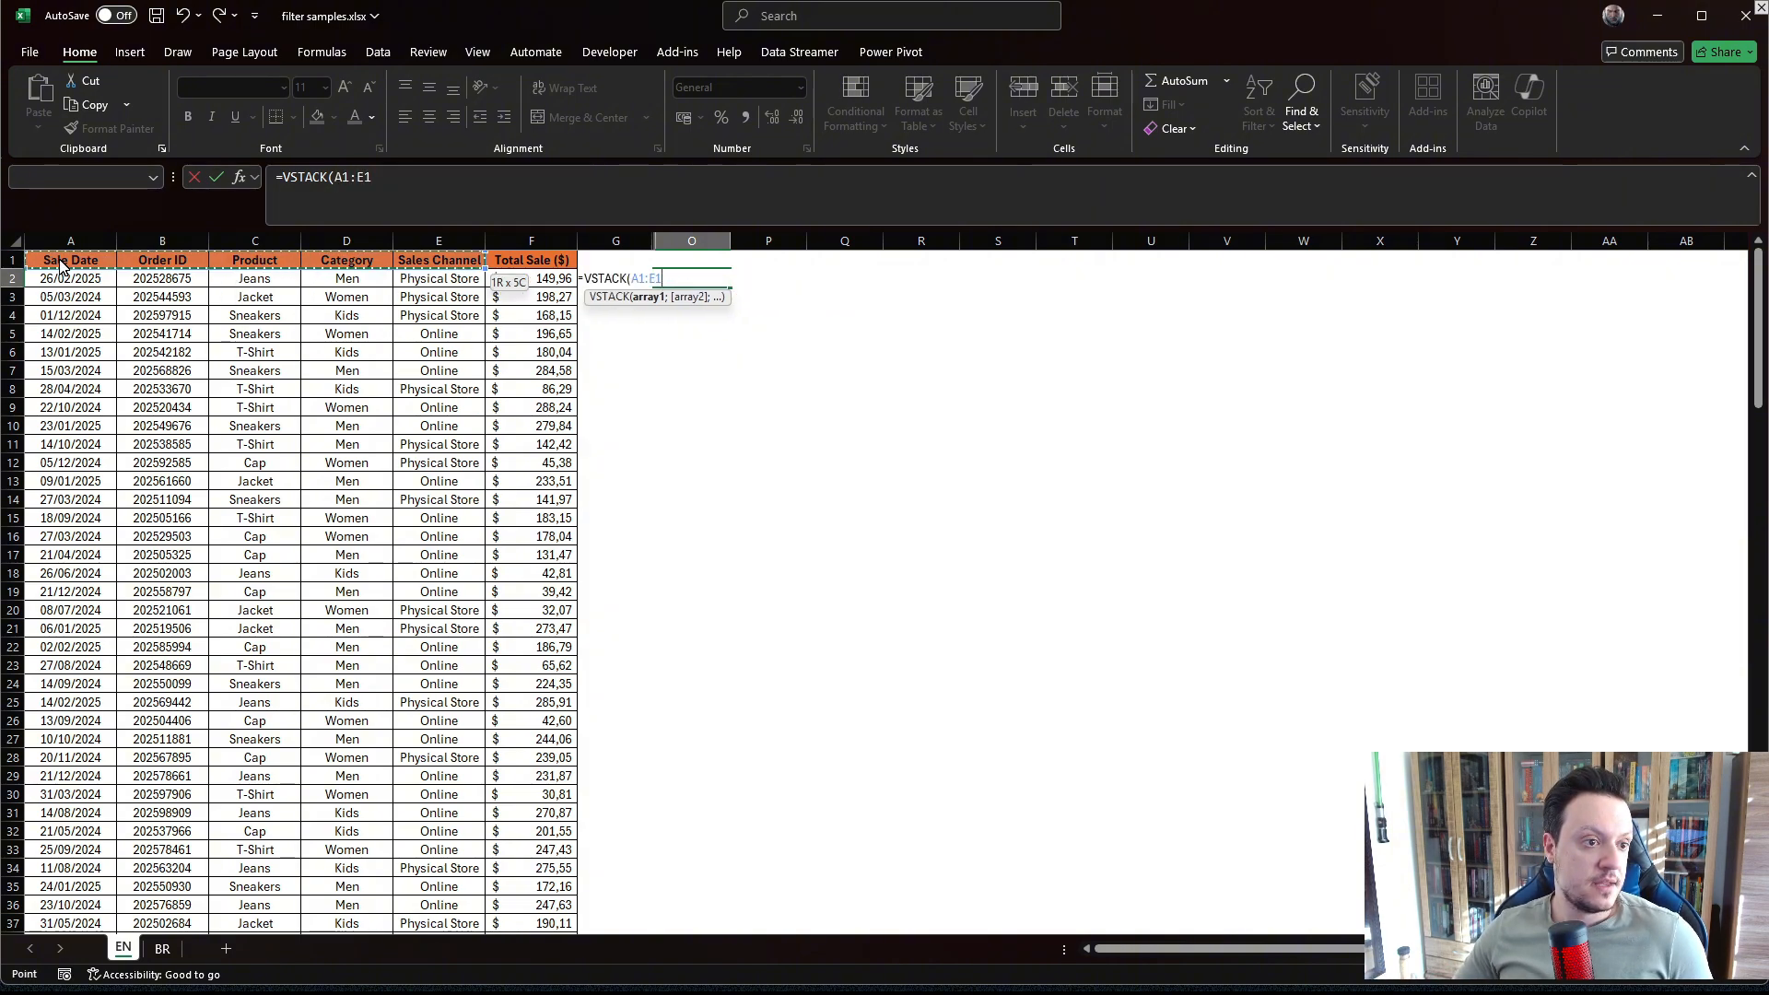
{"action": "key", "text": "ctrl+shift+Down"}
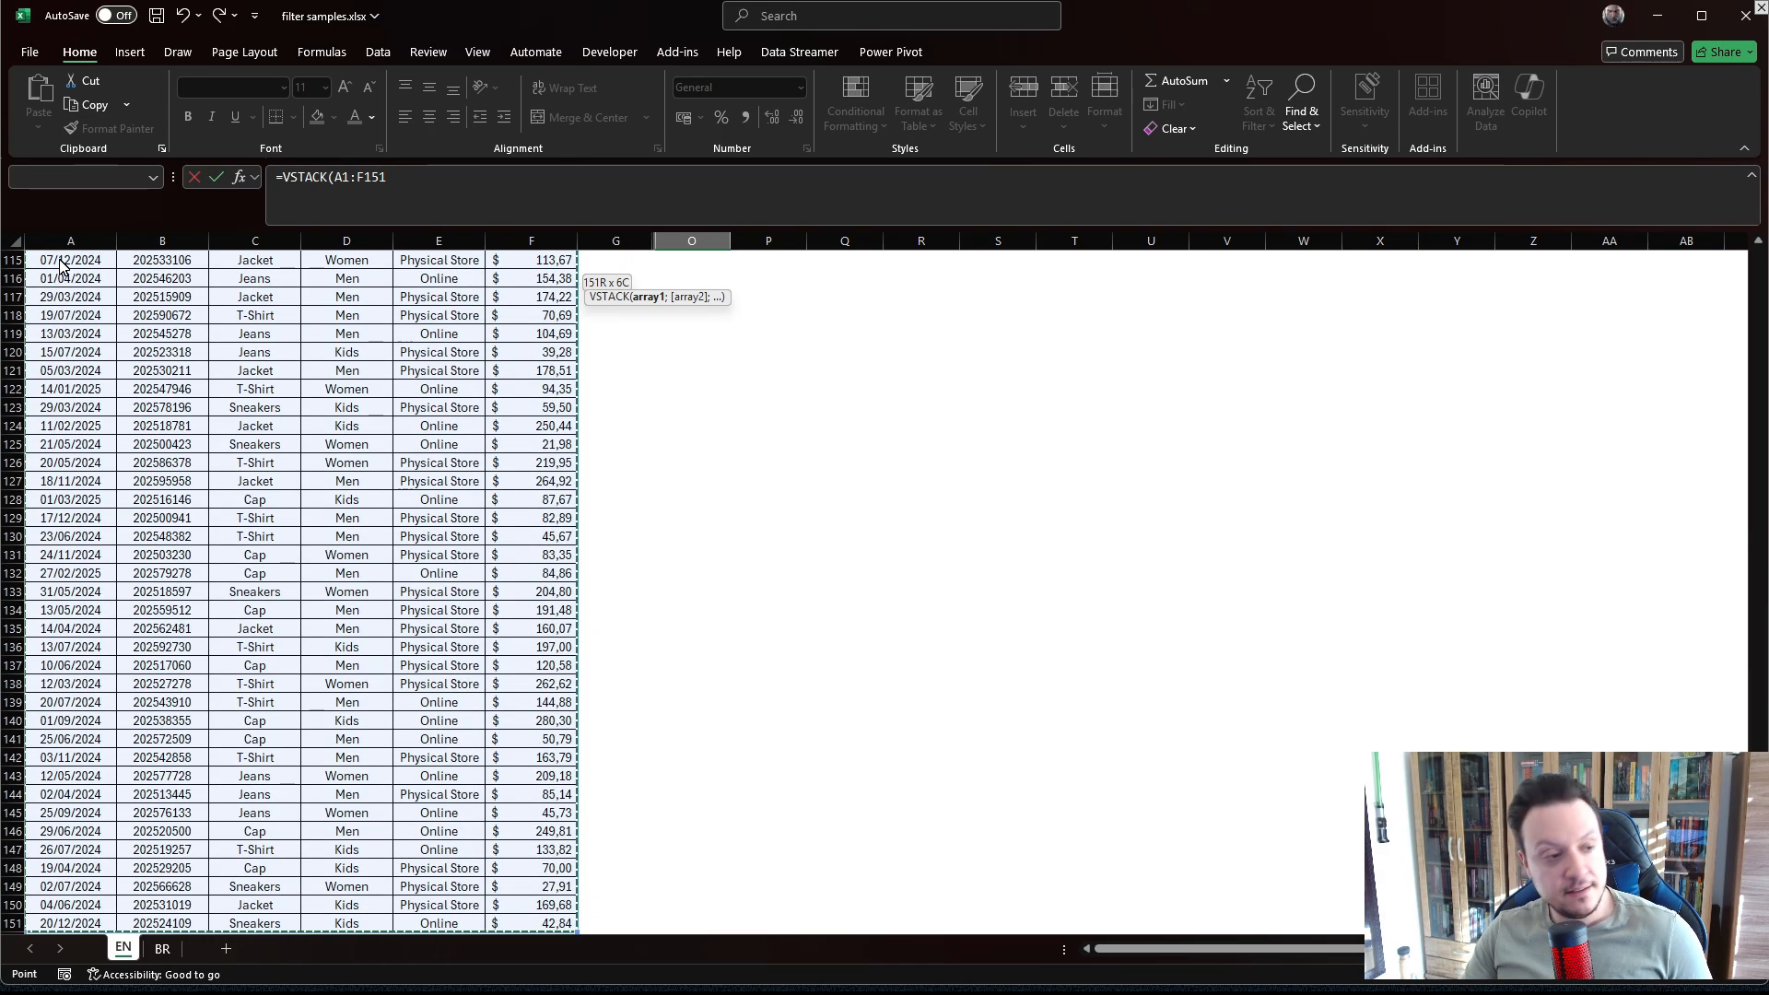
{"action": "type", "text": ";"}
{"action": "scroll", "coordinate": [62, 265], "scroll_direction": "up", "scroll_amount": 20}
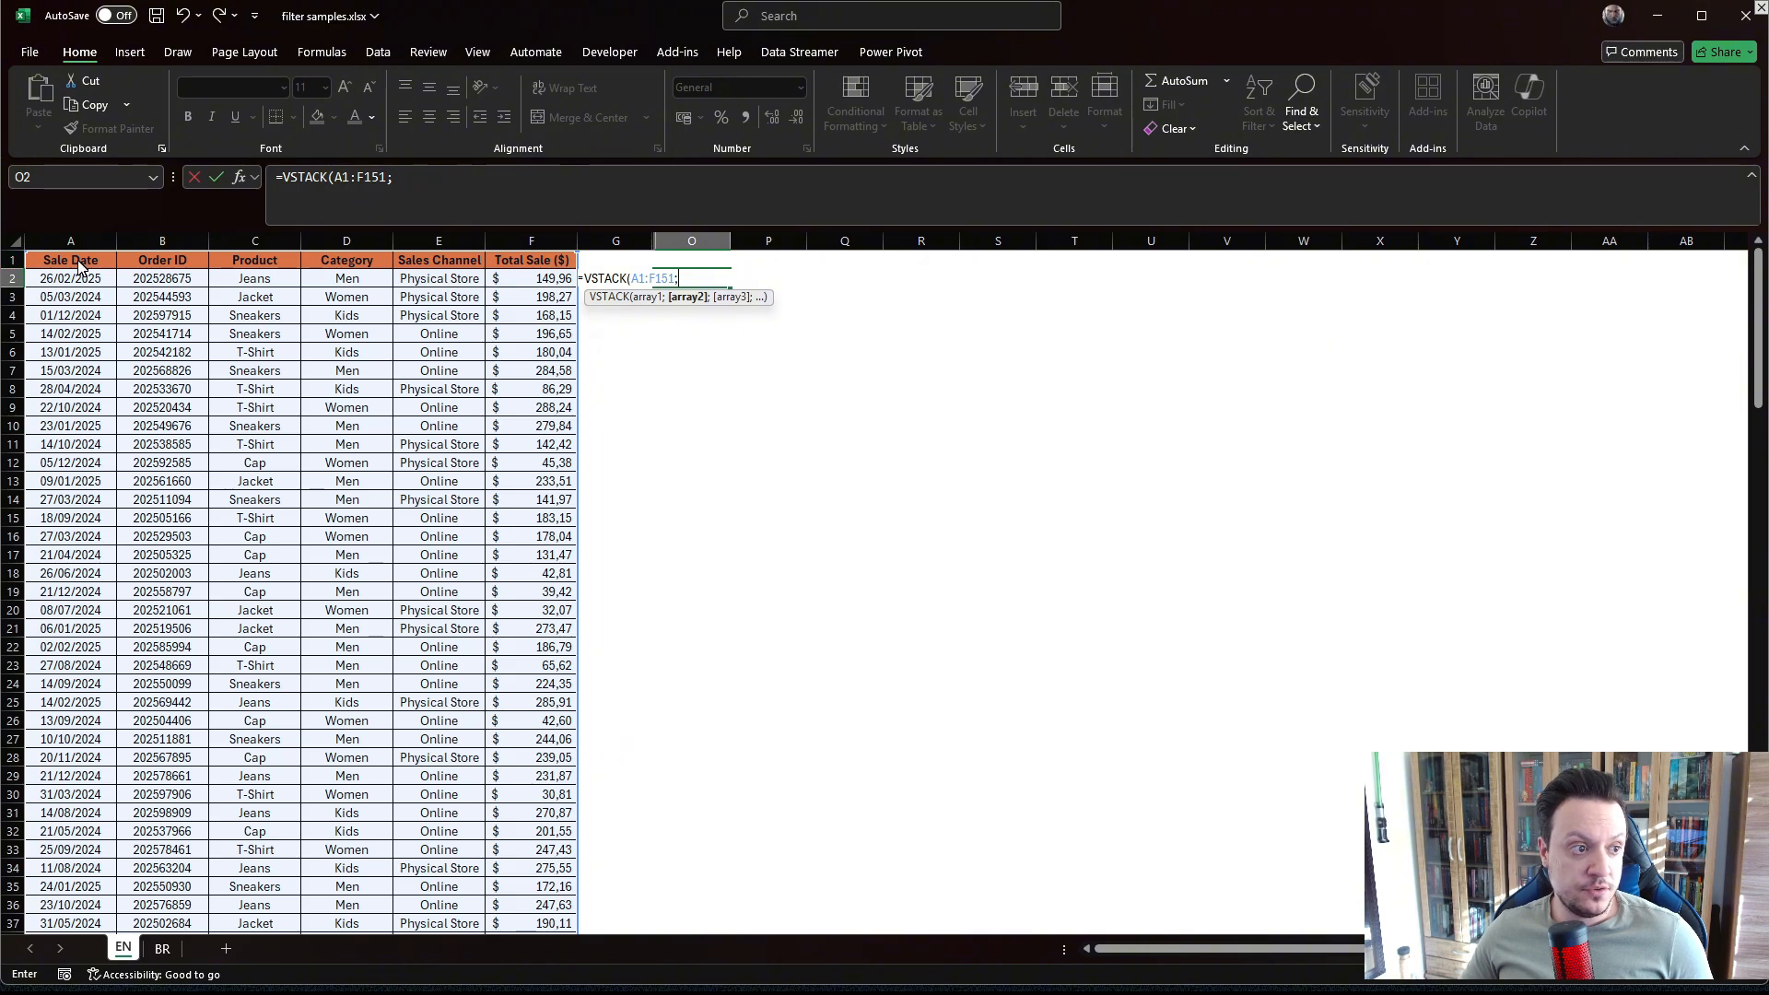
{"action": "left_click_drag", "start_coordinate": [78, 265], "coordinate": [184, 265]}
{"action": "key", "text": "shift+Right"}
{"action": "key", "text": "shift+Right"}
{"action": "key", "text": "shift+Right"}
{"action": "key", "text": "shift+Right"}
{"action": "key", "text": "ctrl+shift+Down"}
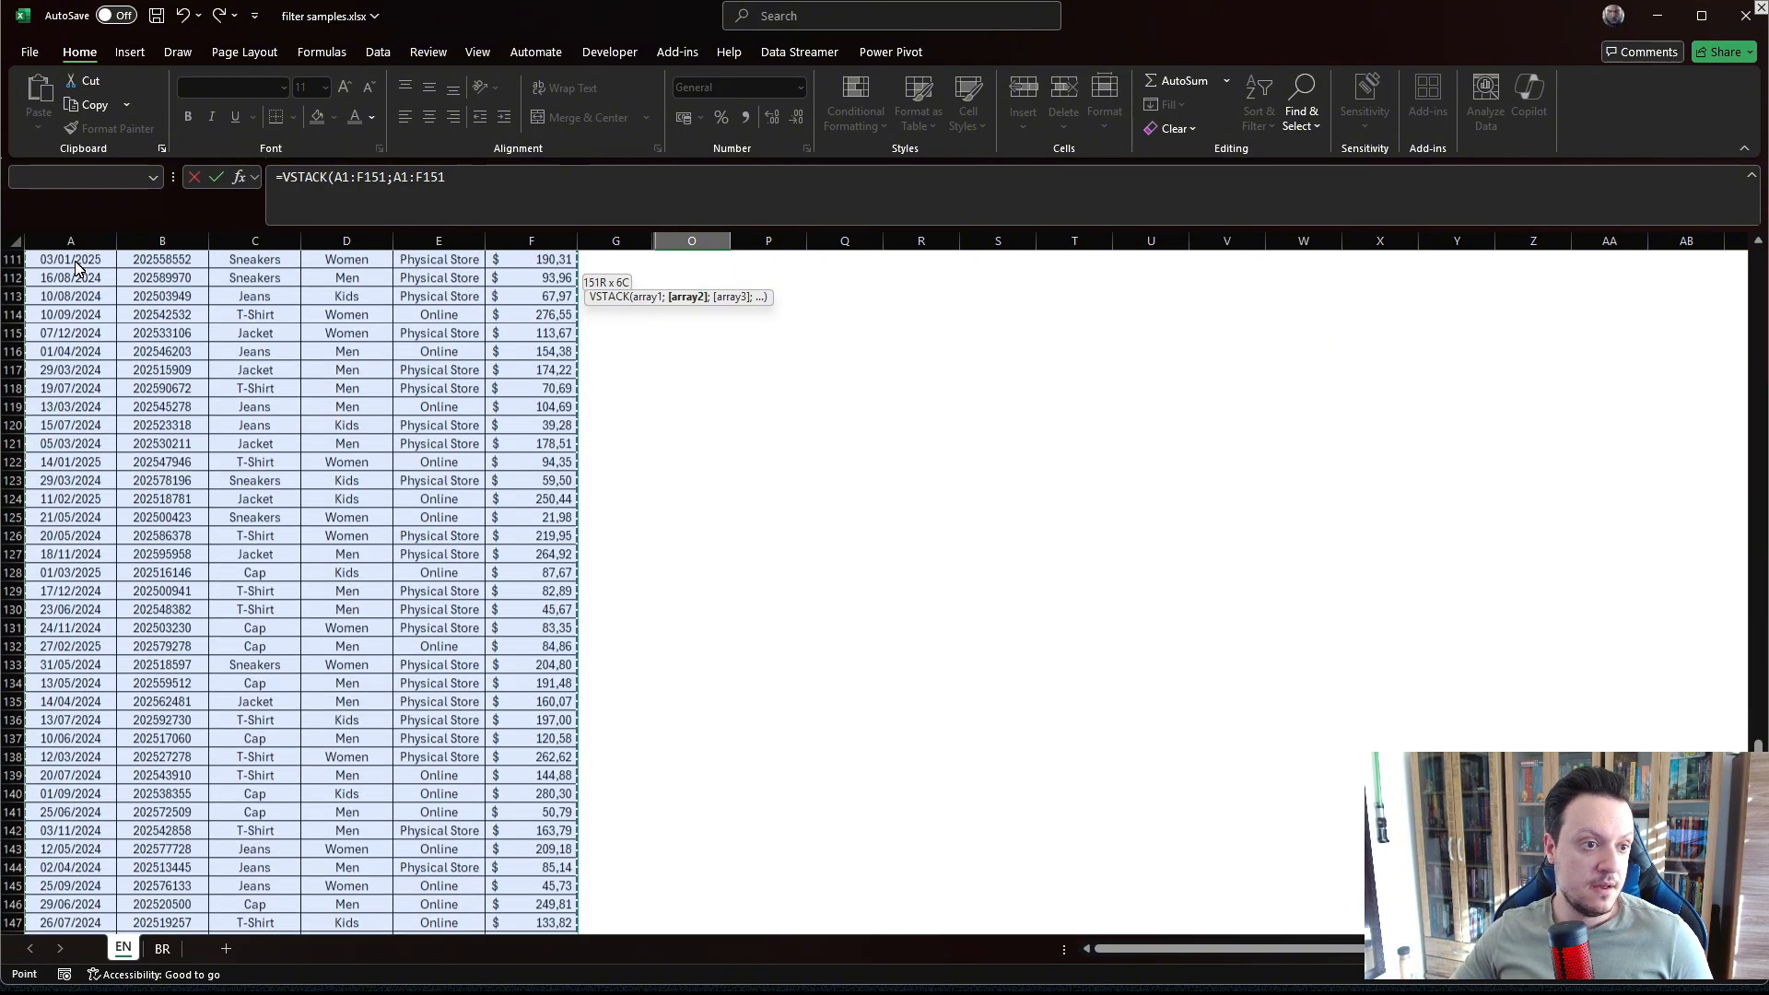
{"action": "key", "text": "Return"}
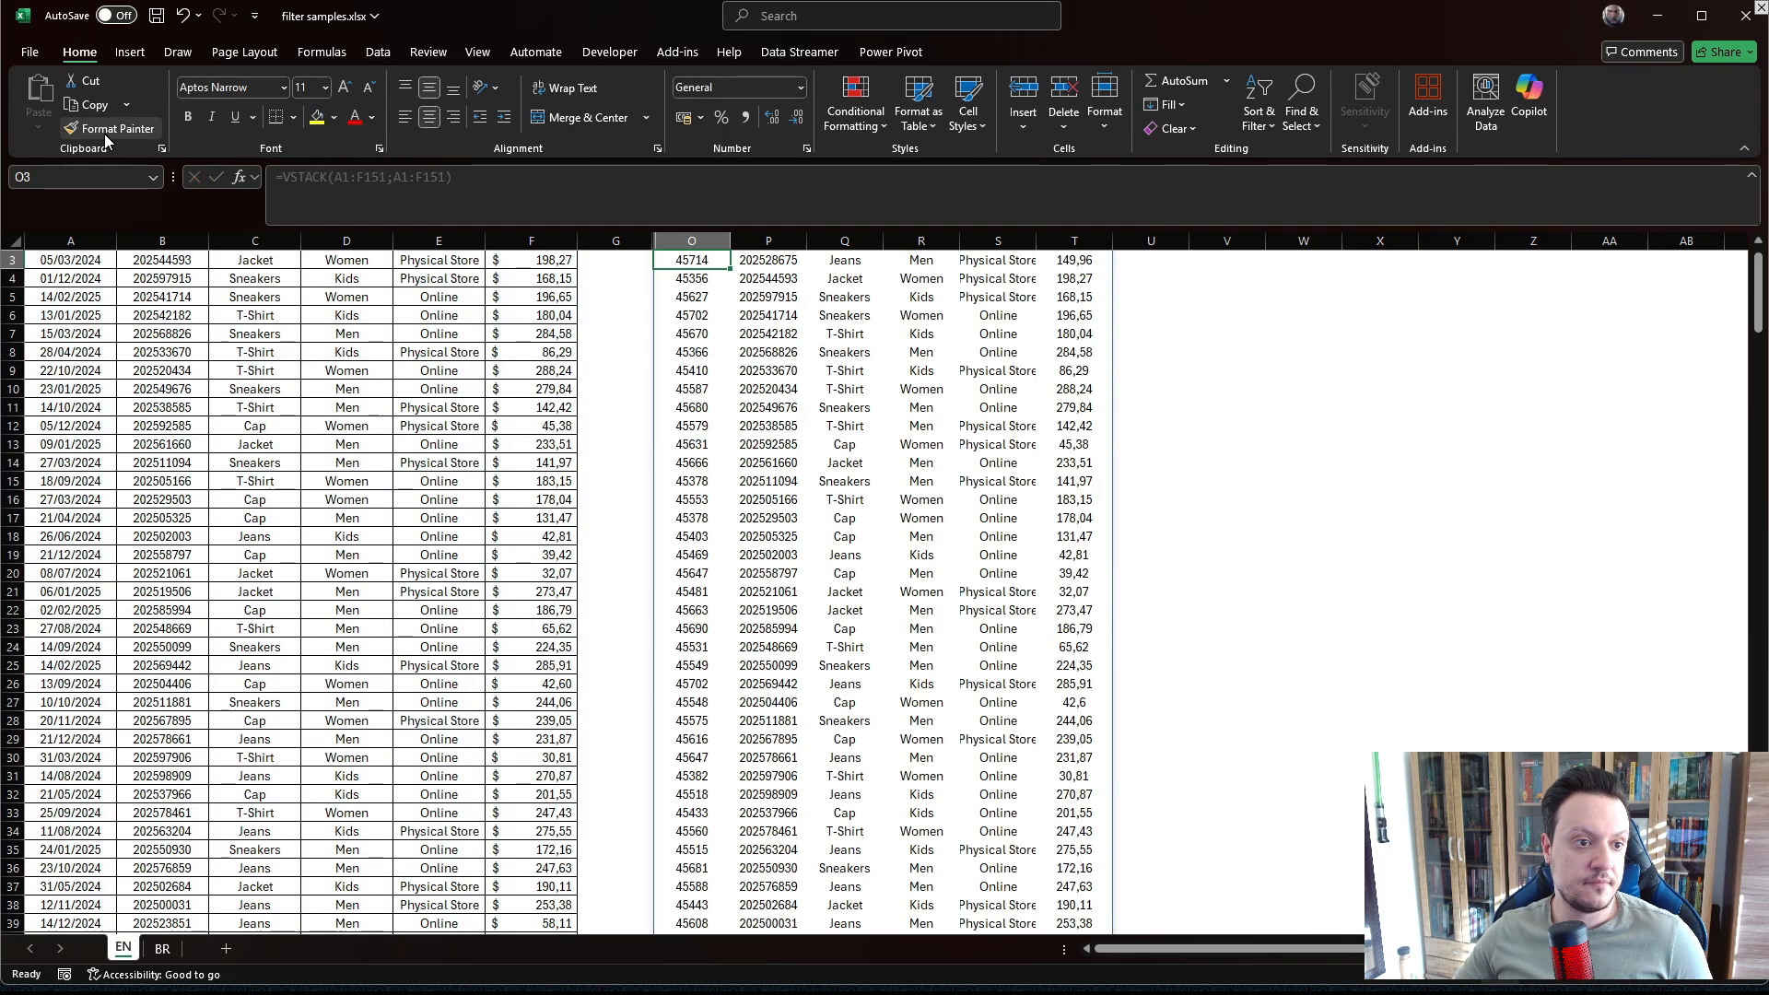
Select column A and then column O to compare their counts in the status bar.
{"action": "left_click", "coordinate": [70, 246]}
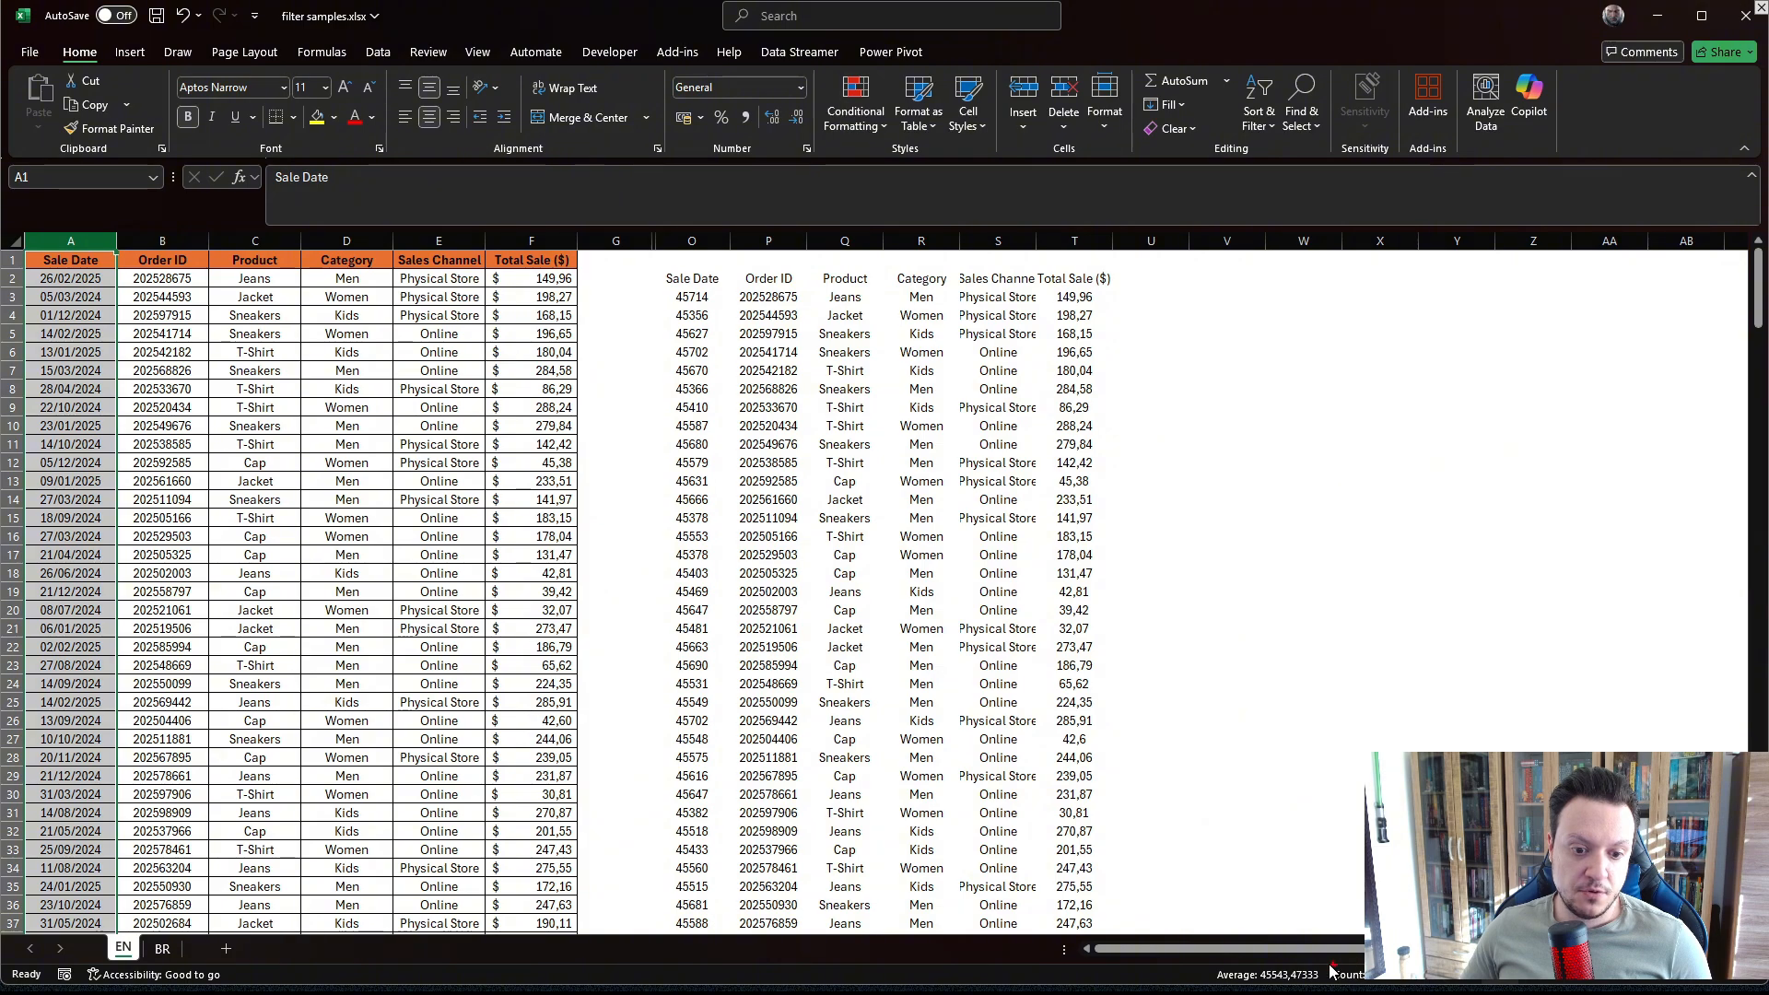
{"action": "left_click_drag", "start_coordinate": [1328, 963], "coordinate": [1400, 986]}
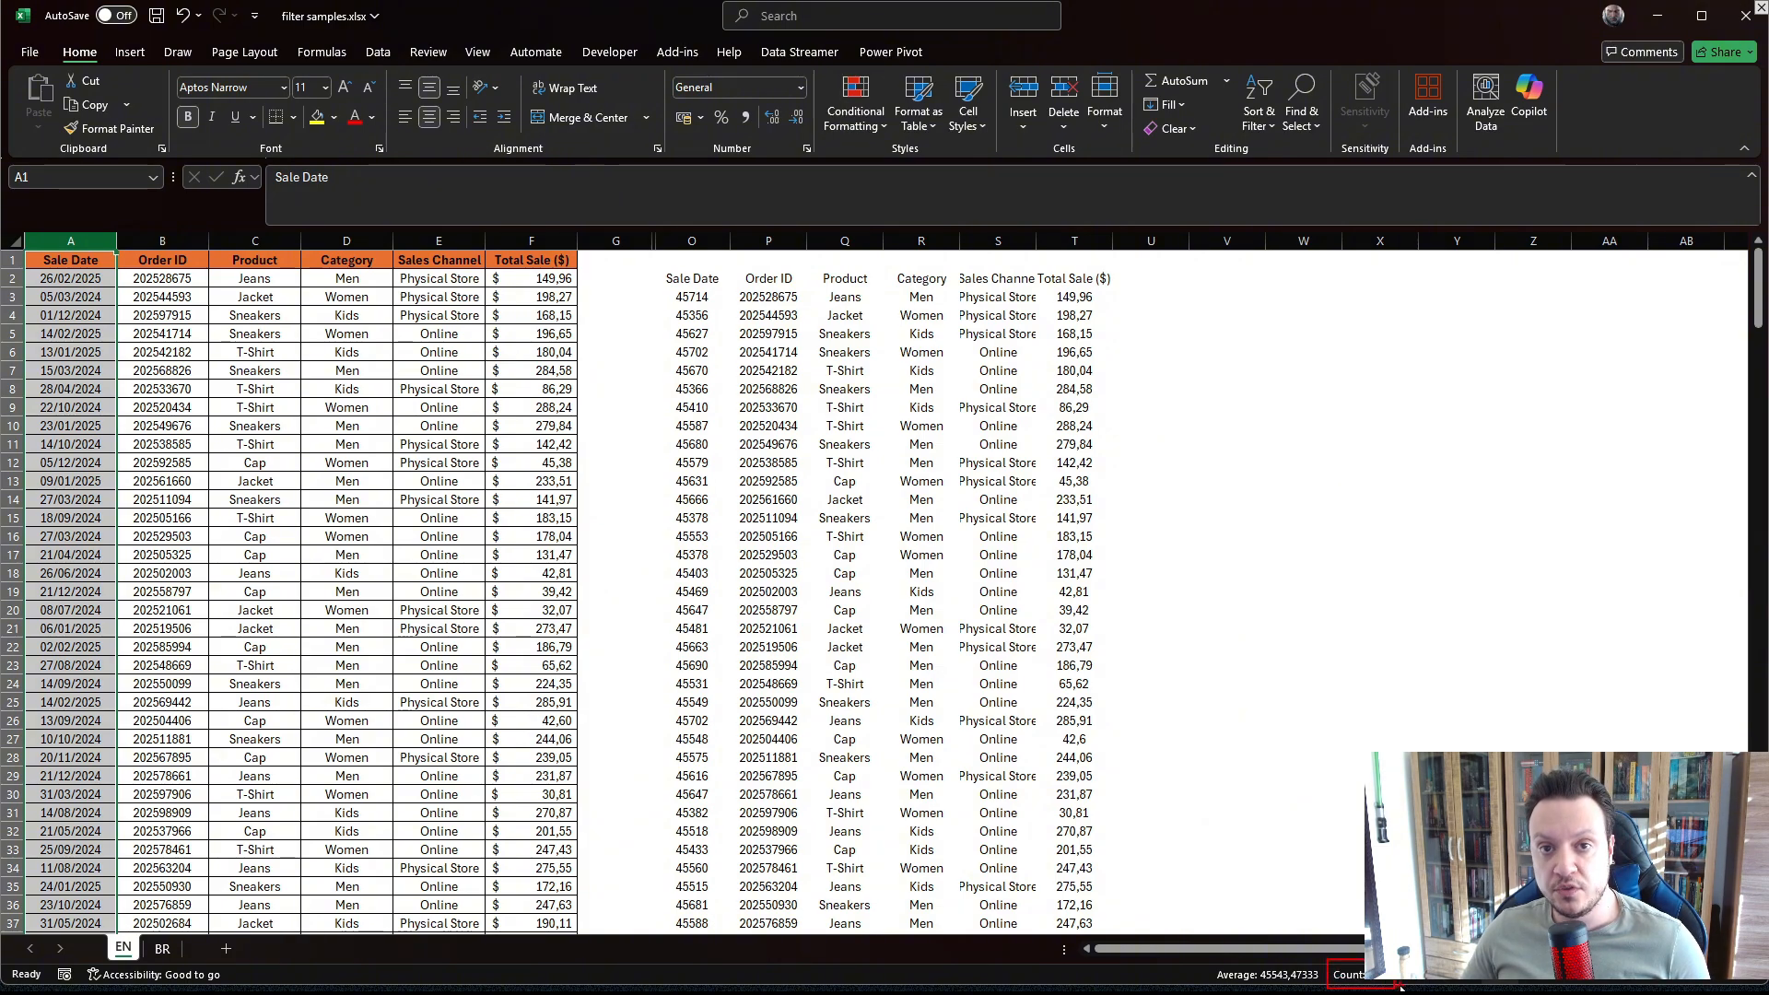
{"action": "key", "text": "Escape"}
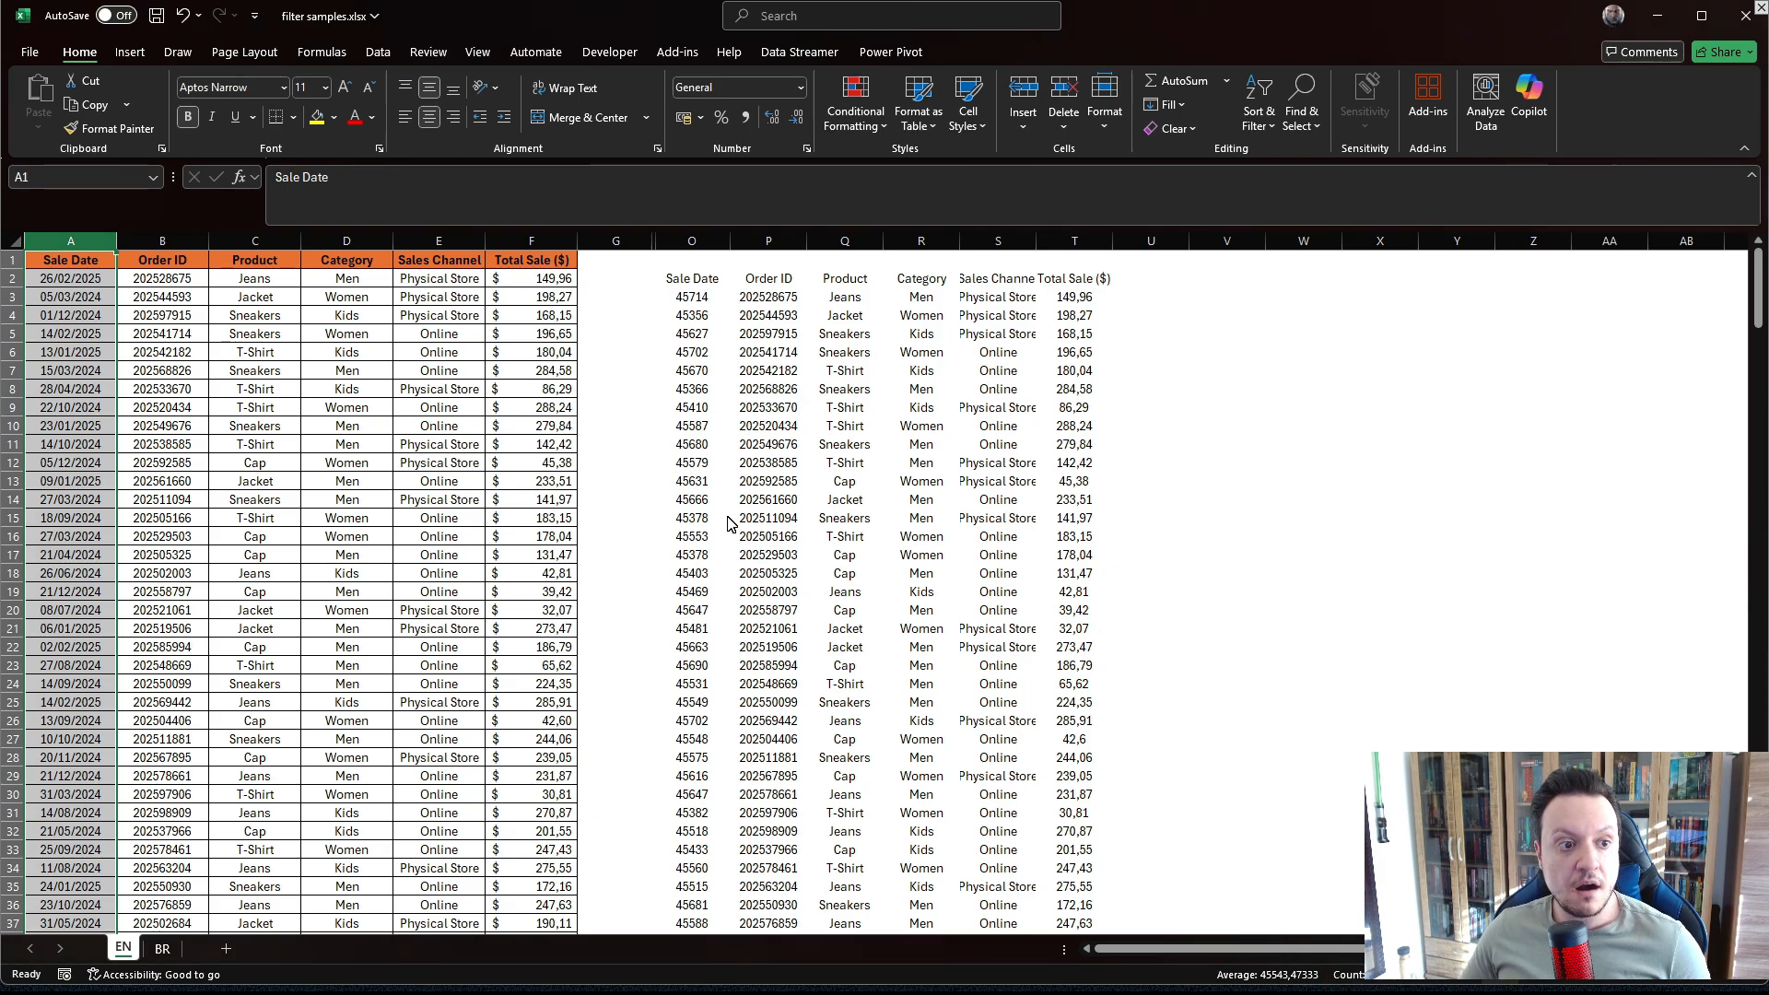
{"action": "left_click", "coordinate": [692, 241]}
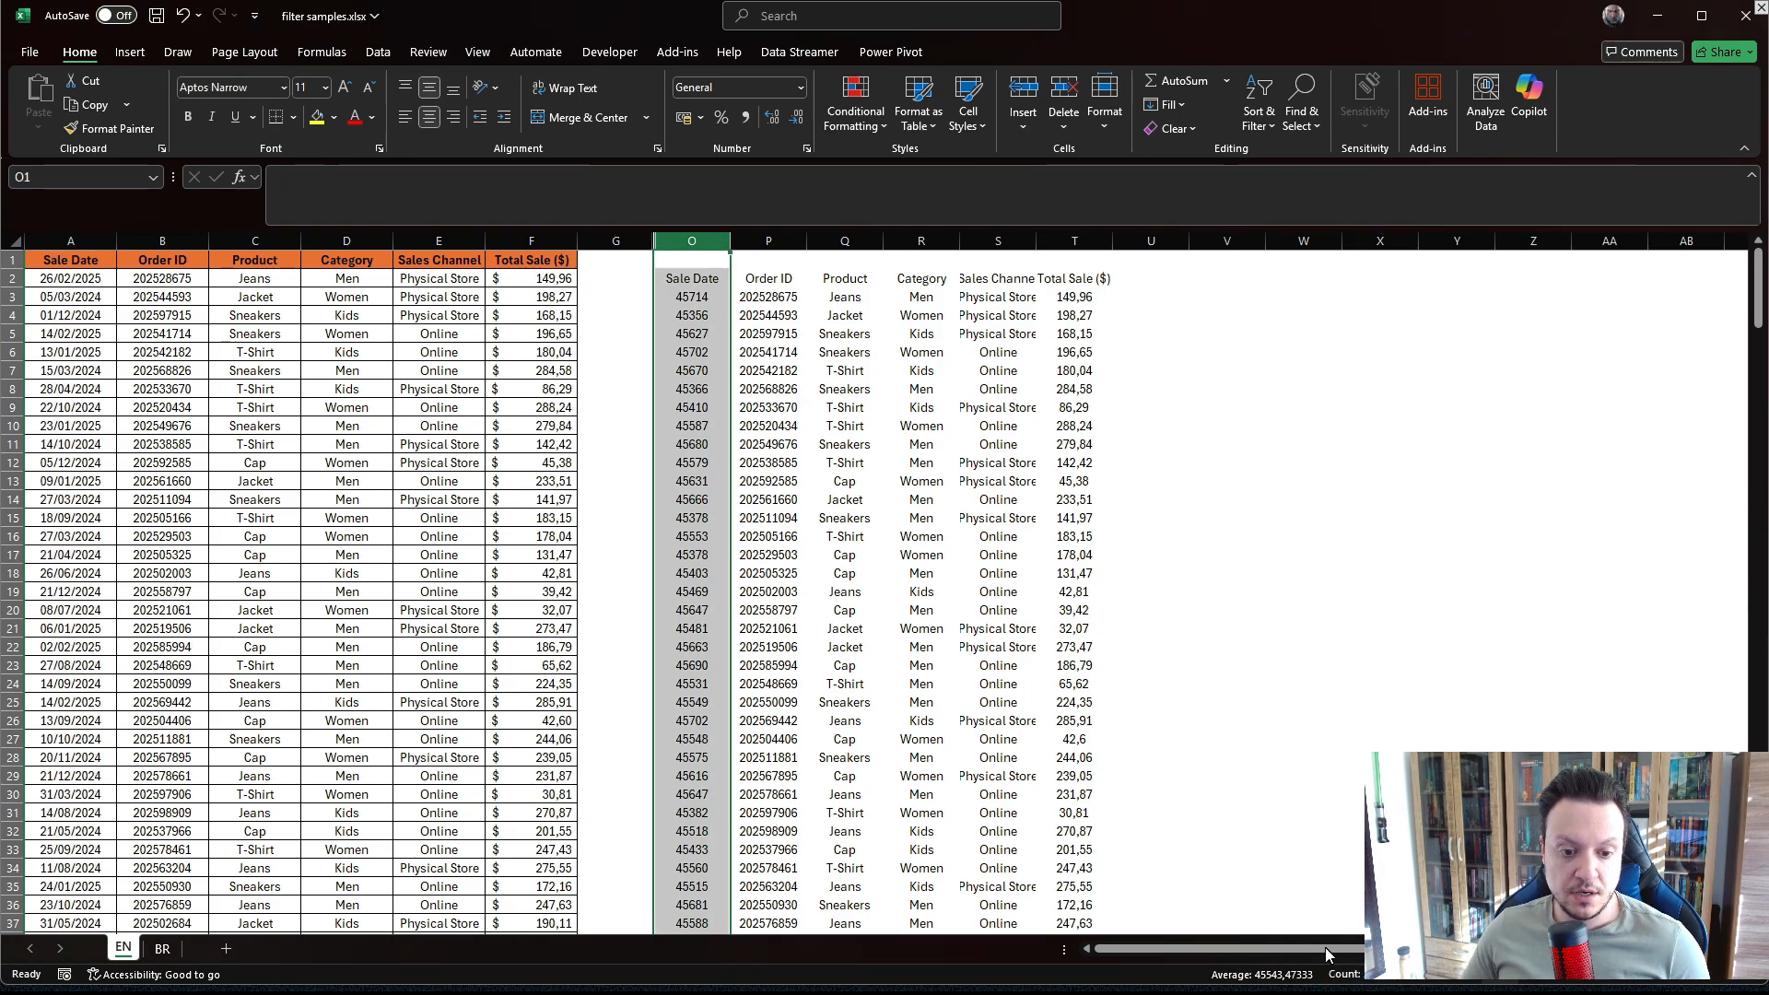
{"action": "left_click_drag", "start_coordinate": [1311, 951], "coordinate": [1393, 987]}
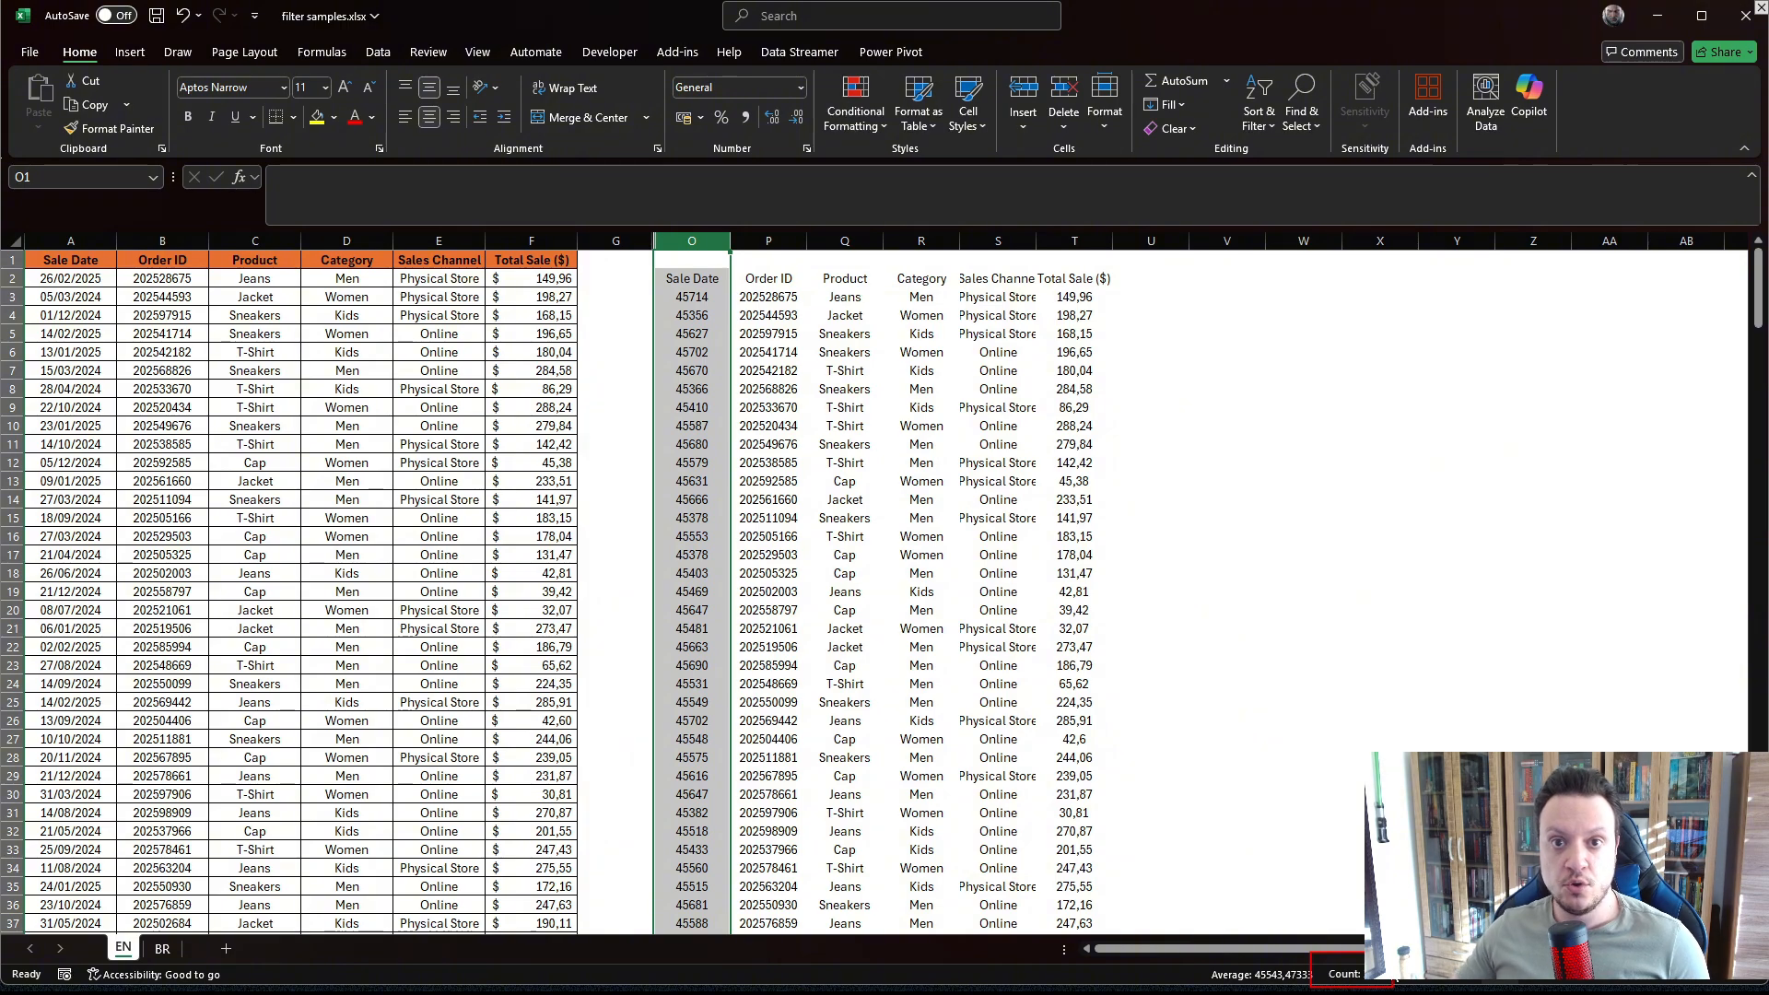
{"action": "key", "text": "Escape"}
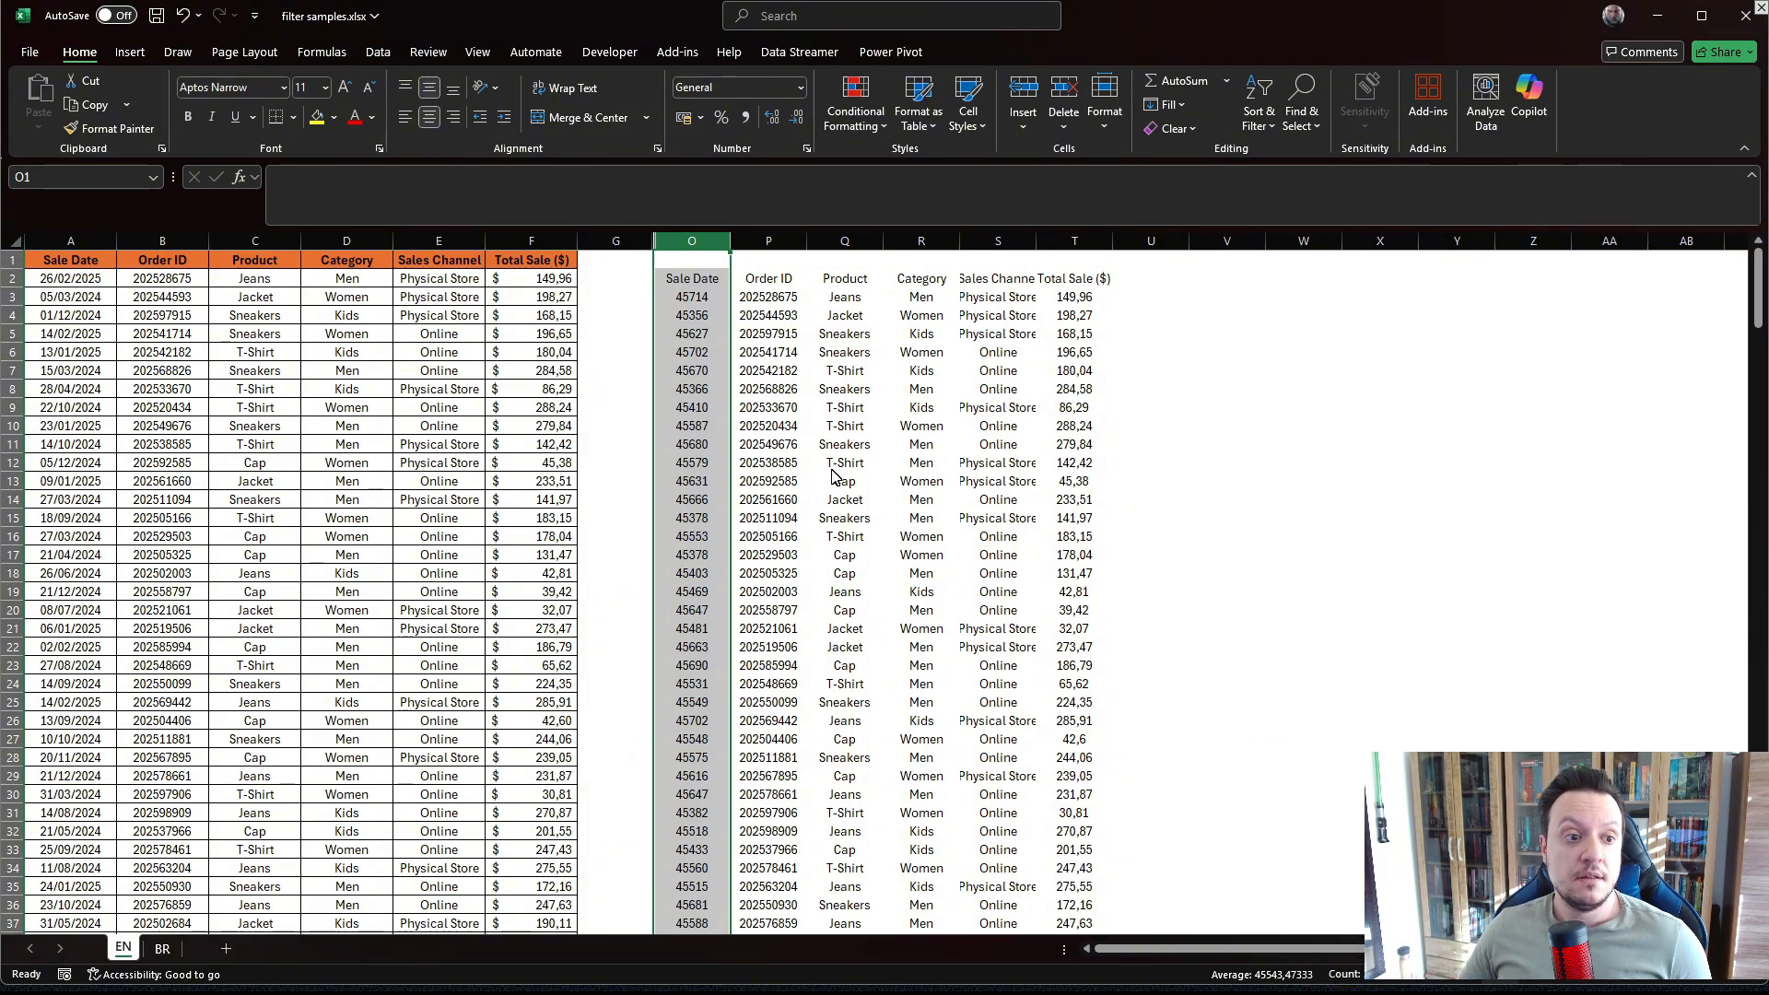
{"action": "left_click", "coordinate": [768, 426]}
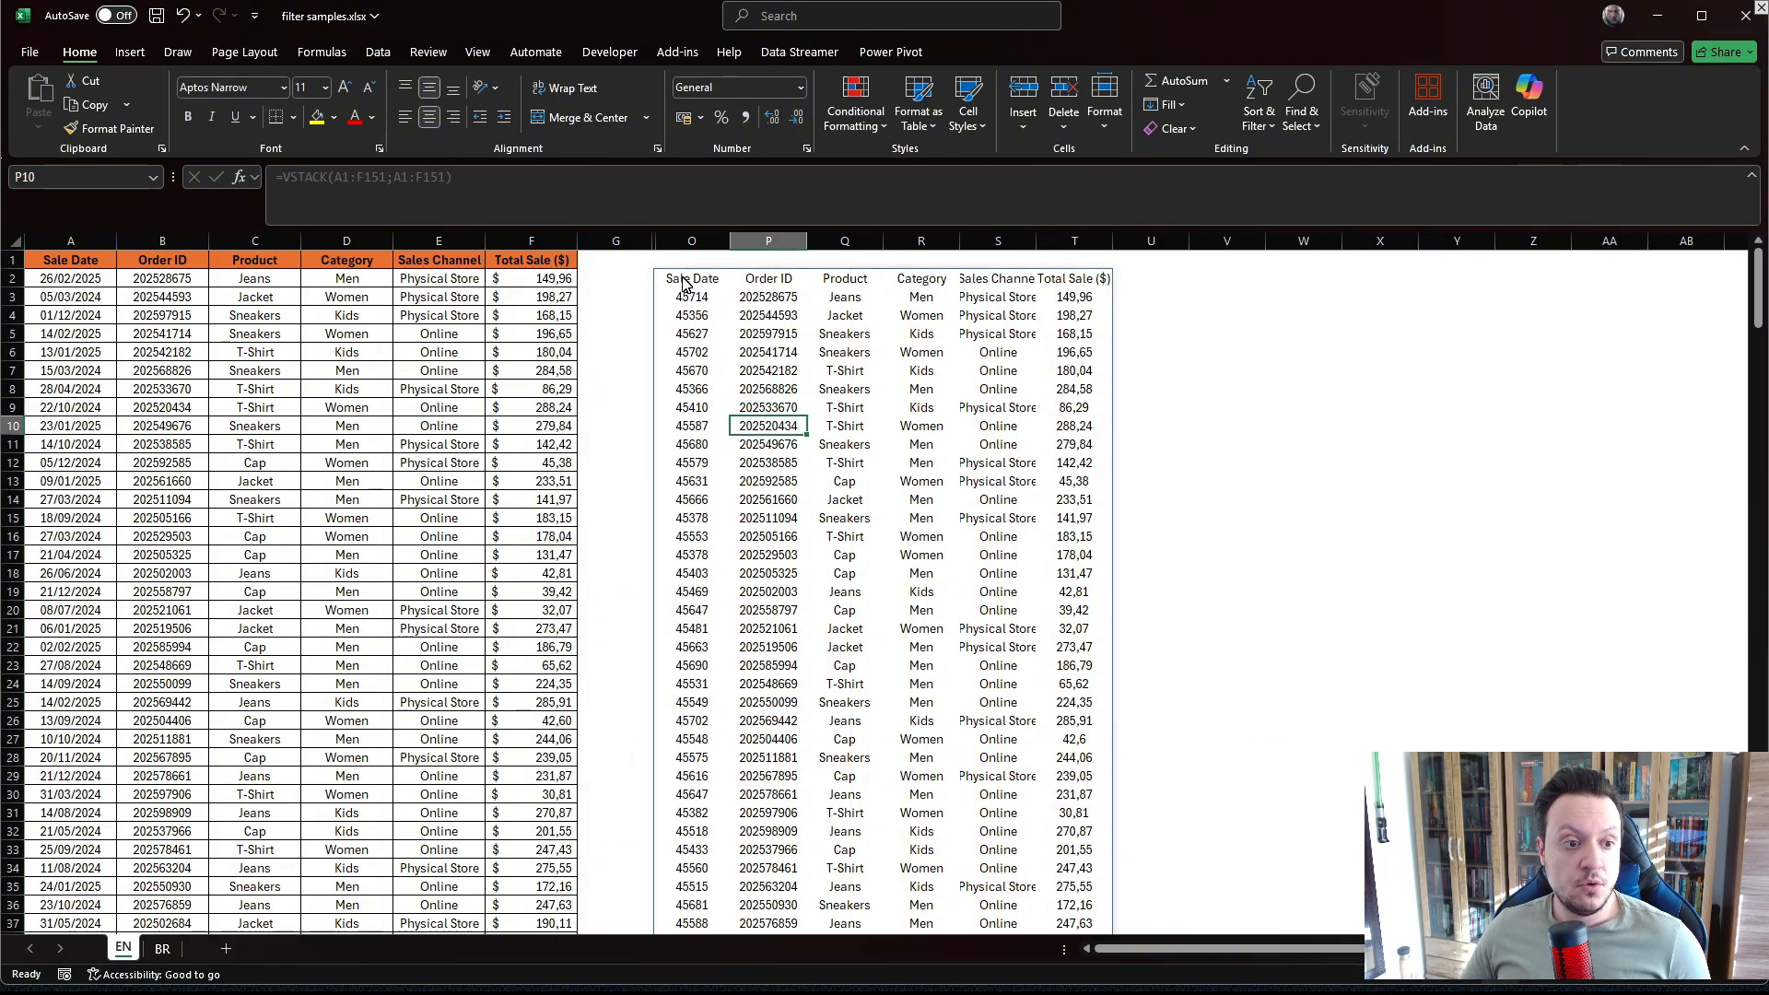
Scroll through the stacked VSTACK output and select the header row repeated partway down.
{"action": "scroll", "coordinate": [686, 285], "scroll_direction": "down", "scroll_amount": 19}
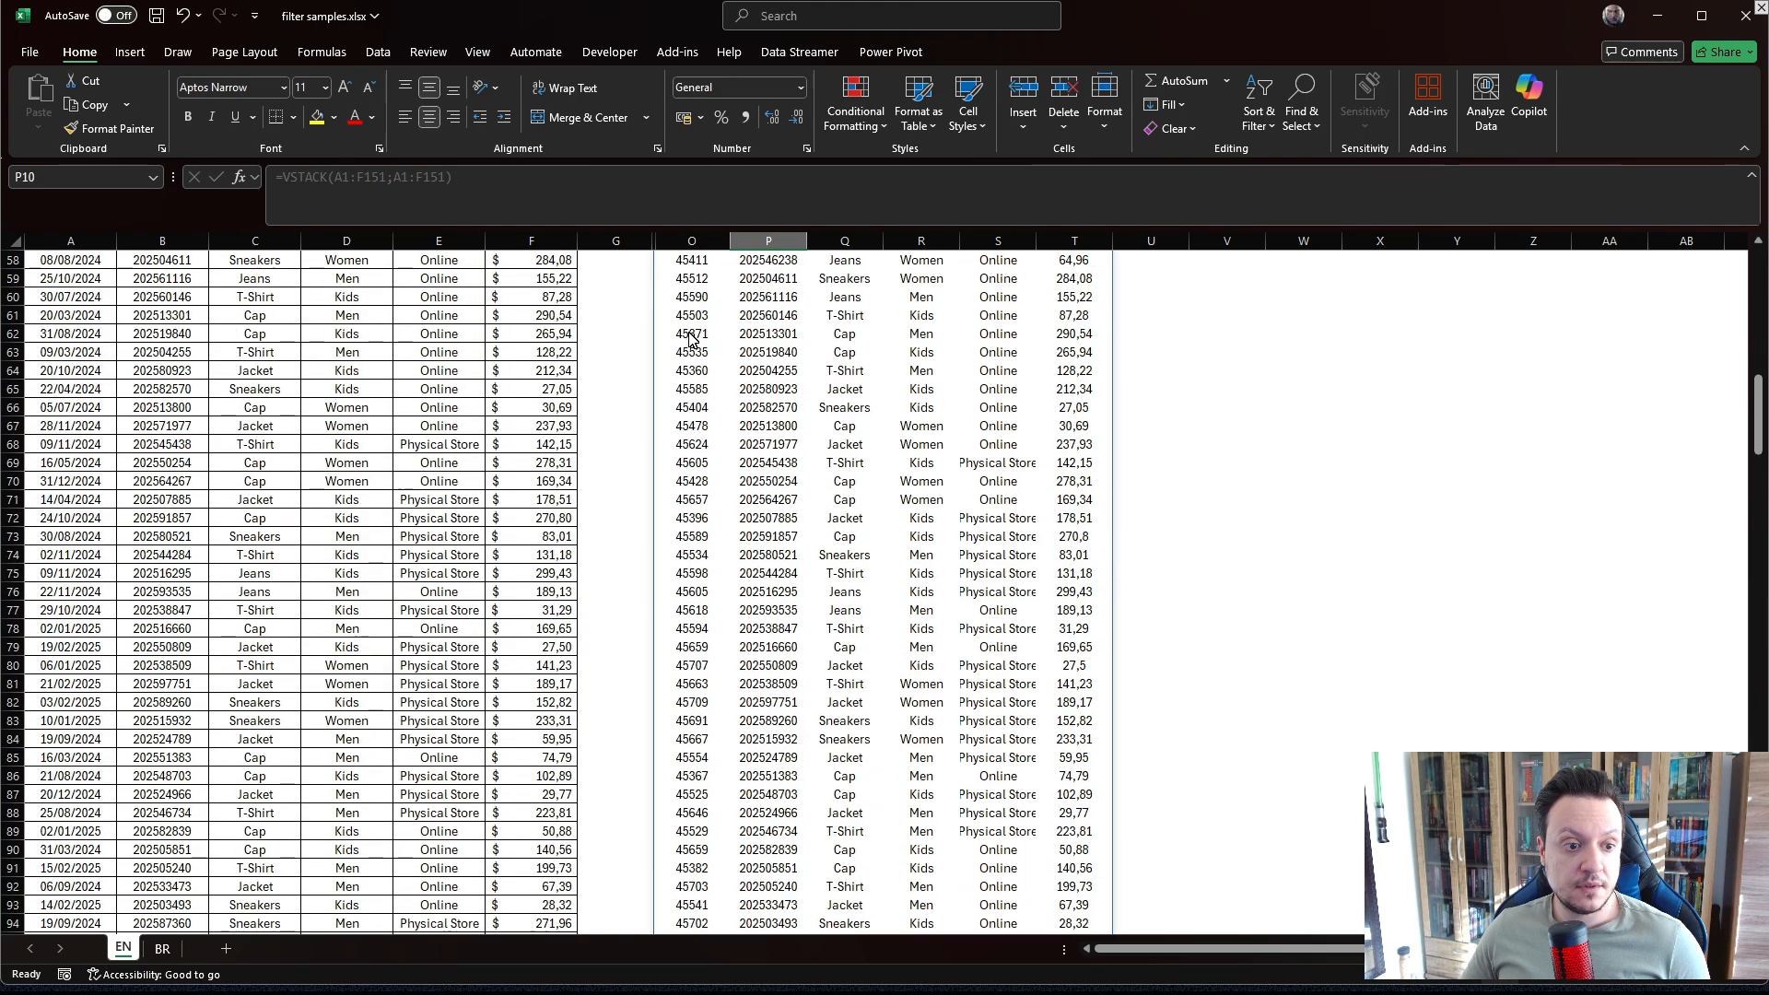
{"action": "scroll", "coordinate": [693, 341], "scroll_direction": "down", "scroll_amount": 20}
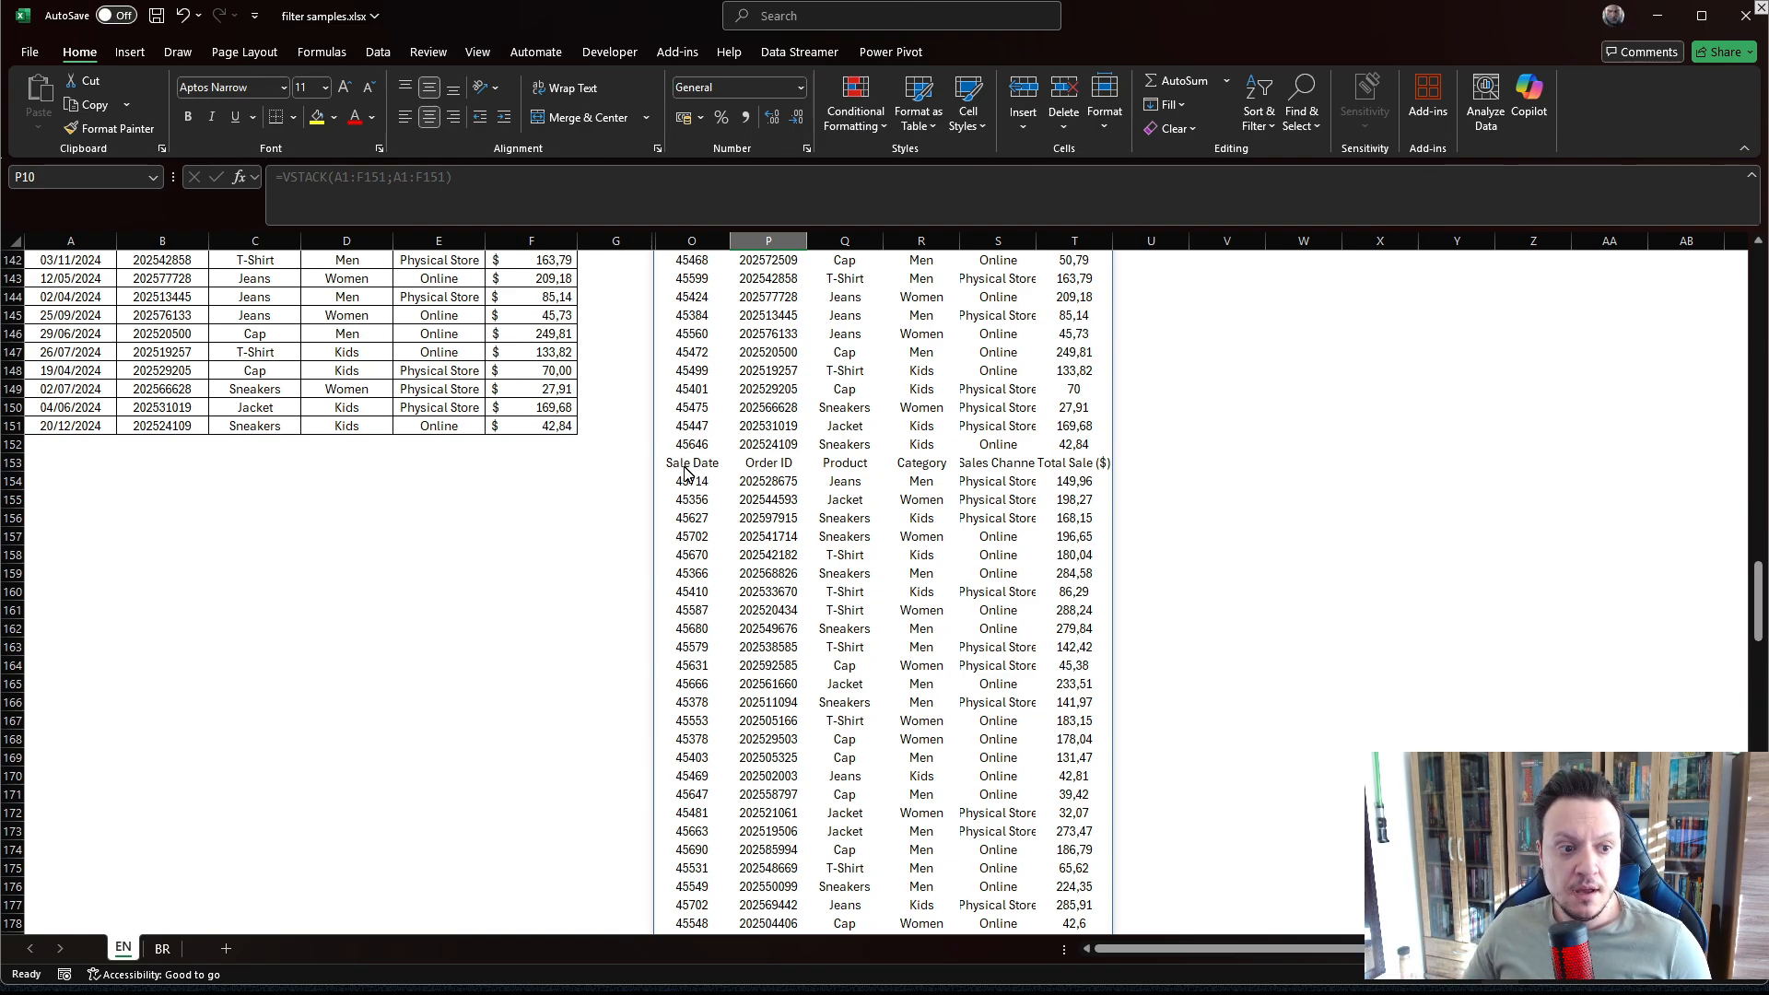
{"action": "left_click_drag", "start_coordinate": [689, 471], "coordinate": [1074, 478]}
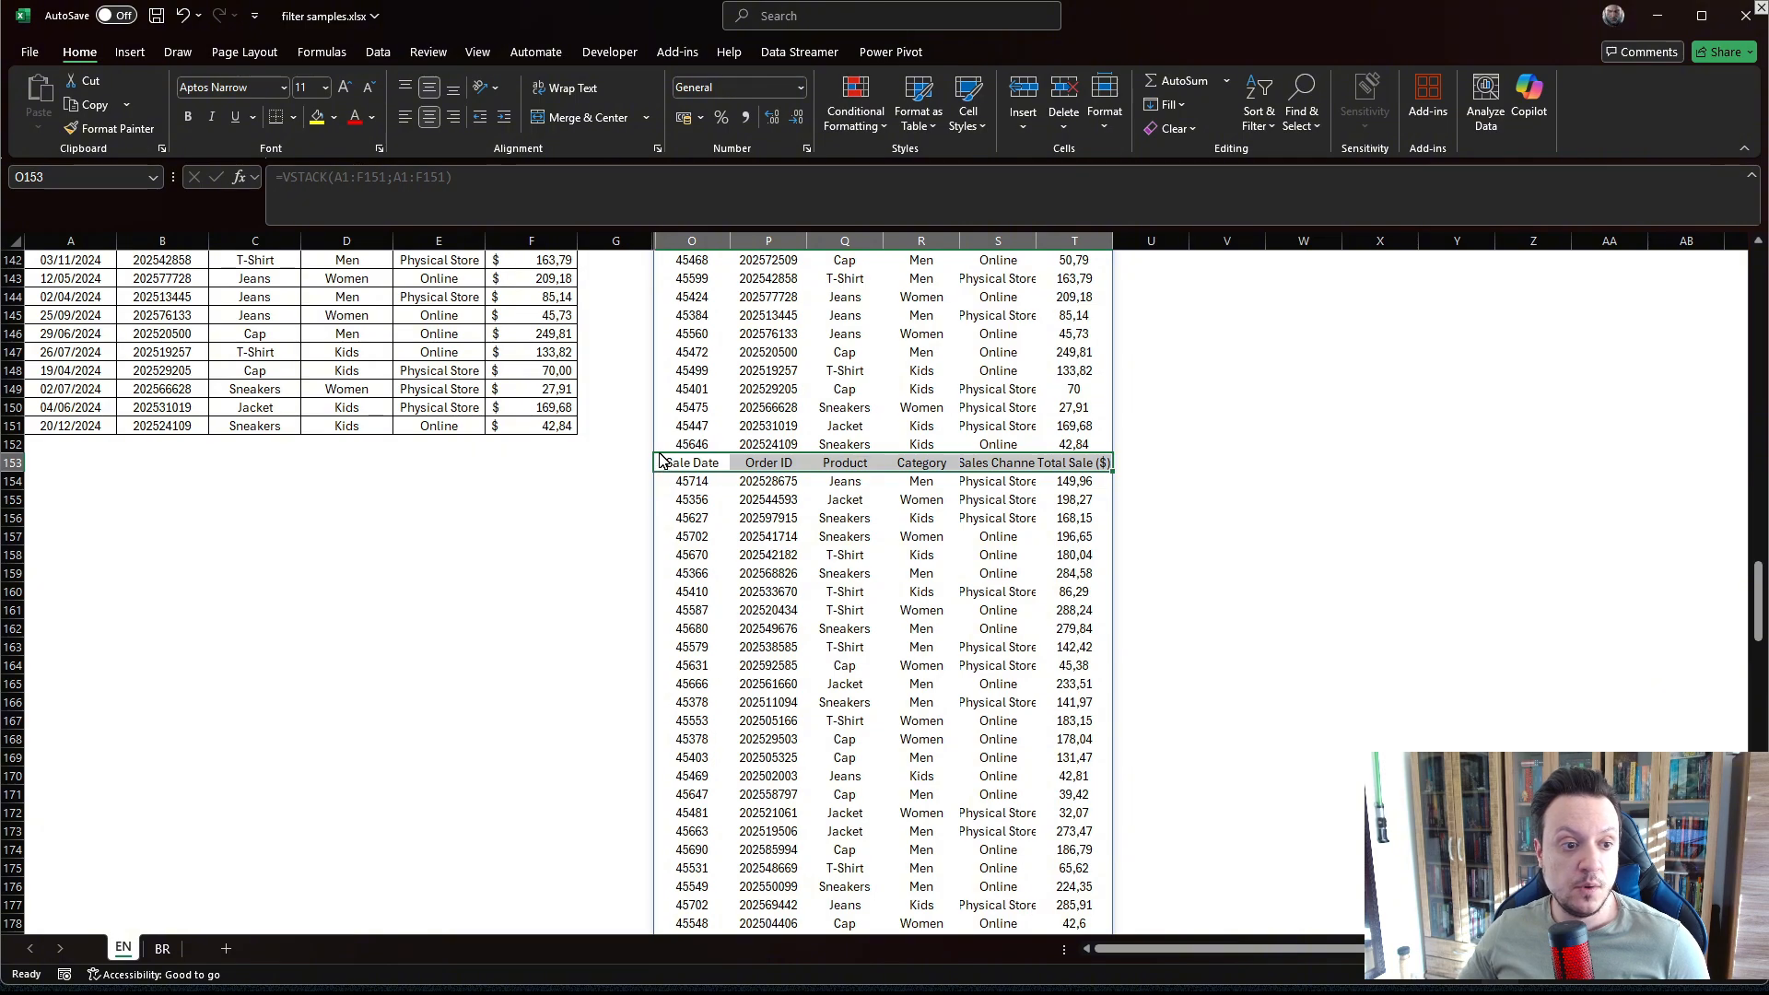
{"action": "left_click", "coordinate": [678, 518]}
{"action": "left_click_drag", "start_coordinate": [669, 465], "coordinate": [1060, 463]}
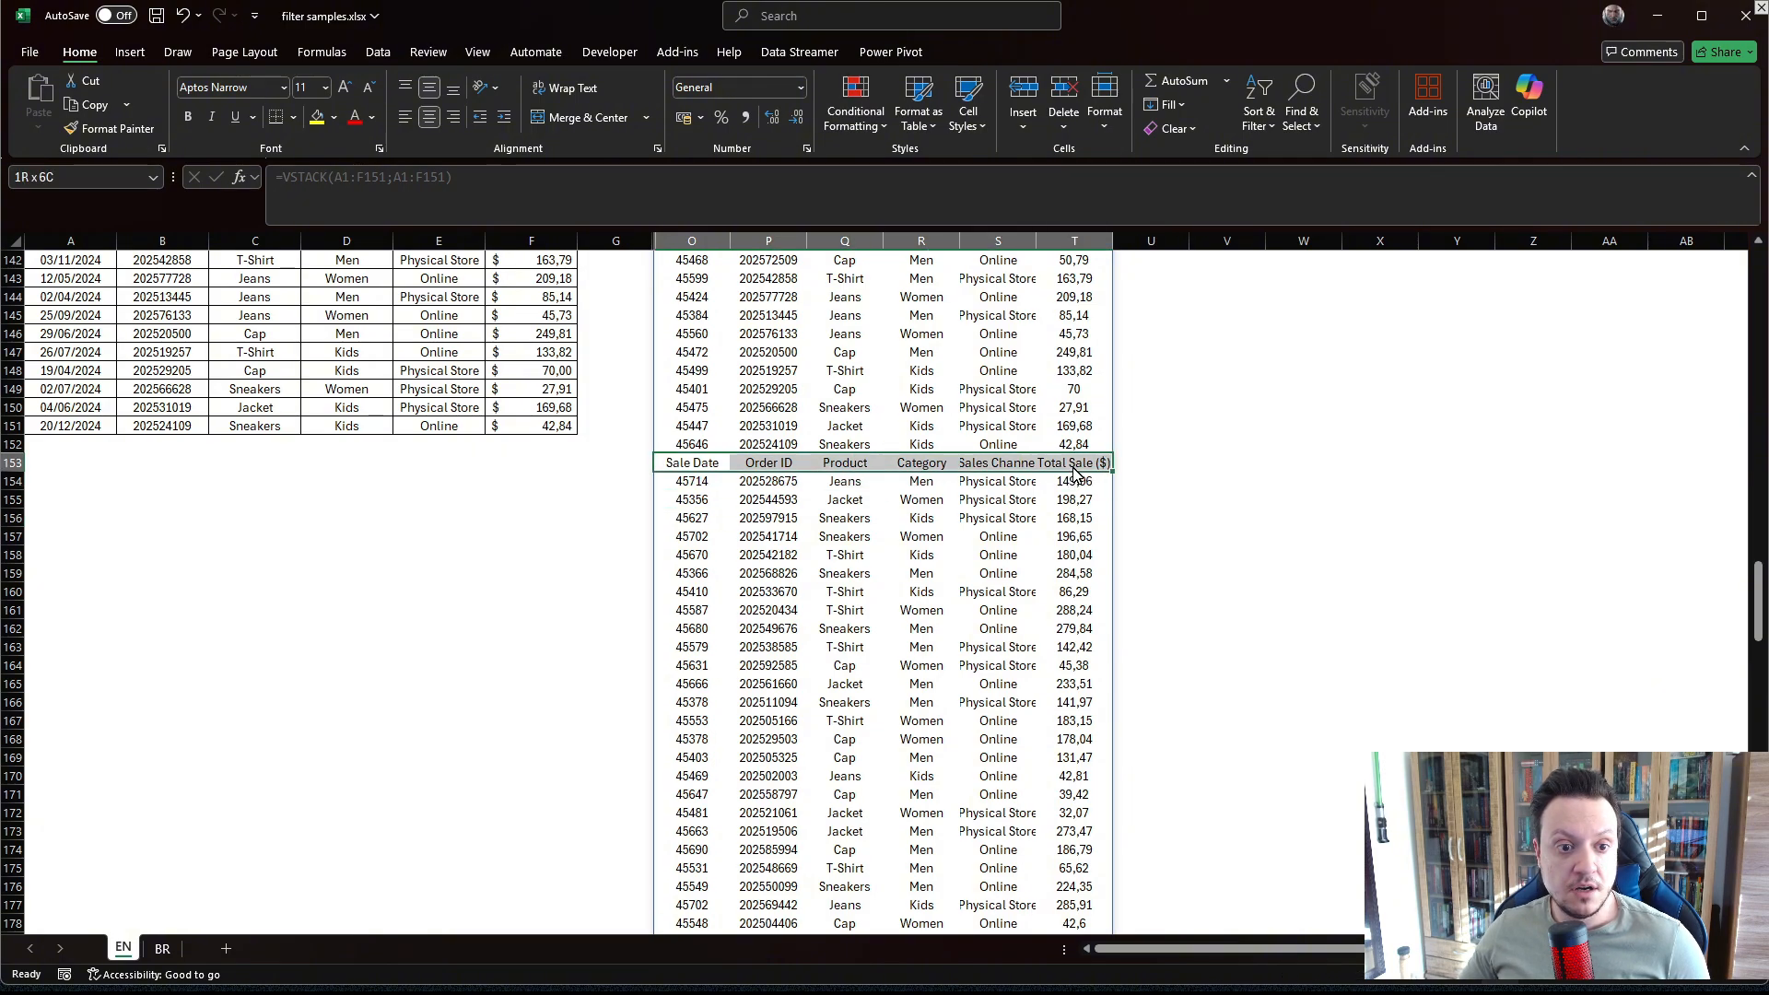
{"action": "scroll", "coordinate": [814, 421], "scroll_direction": "up", "scroll_amount": 7}
{"action": "scroll", "coordinate": [815, 421], "scroll_direction": "up", "scroll_amount": 20}
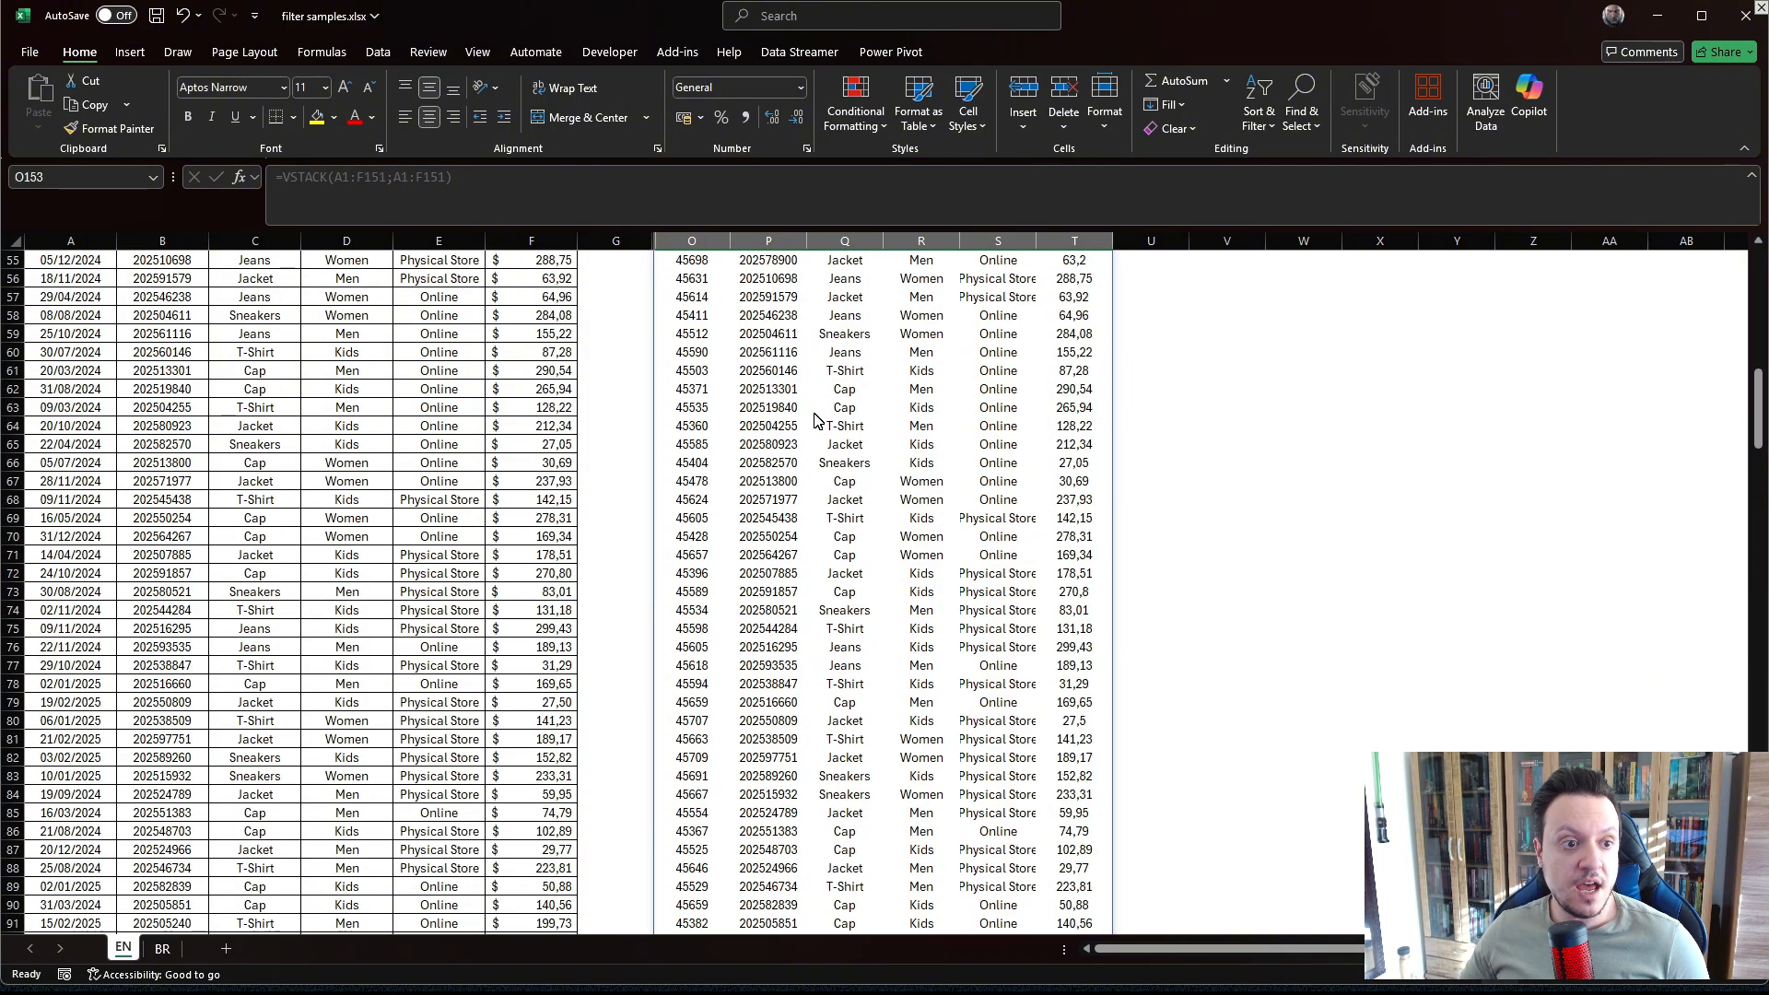
Edit the VSTACK formula in O2 to =VSTACK(A1:F151;A2:F151) so the second copy omits the header row.
{"action": "left_click", "coordinate": [691, 278]}
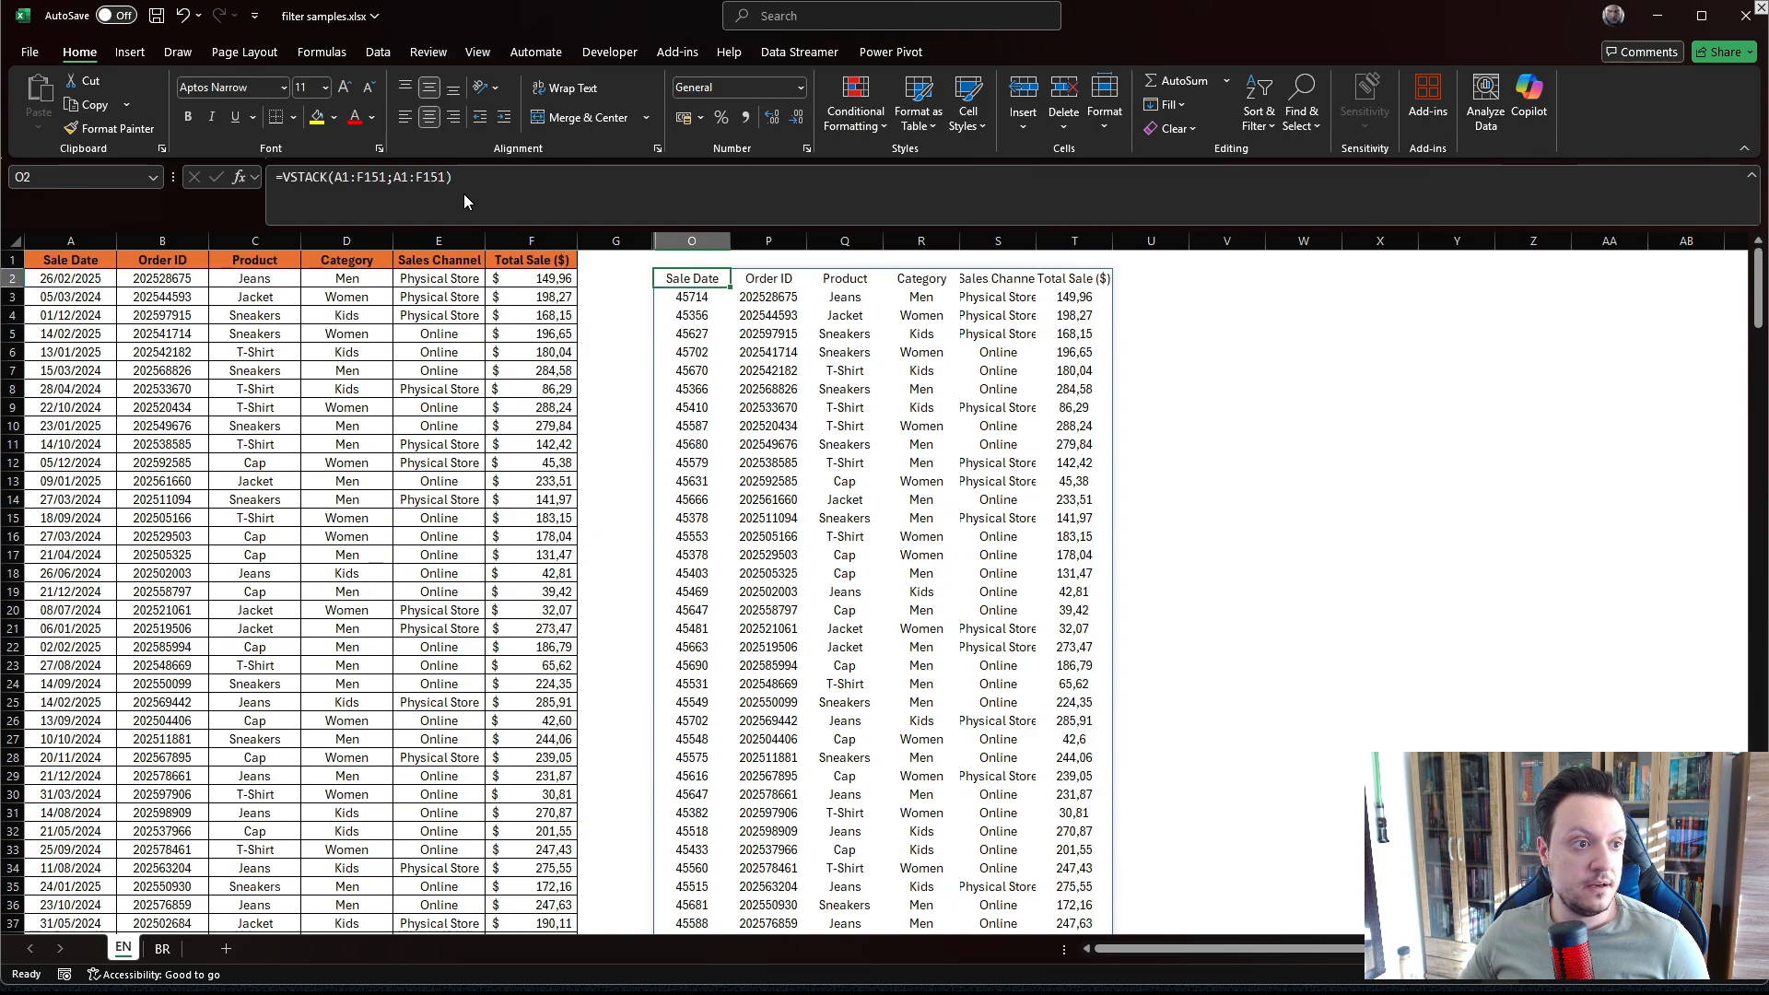
{"action": "left_click", "coordinate": [408, 177]}
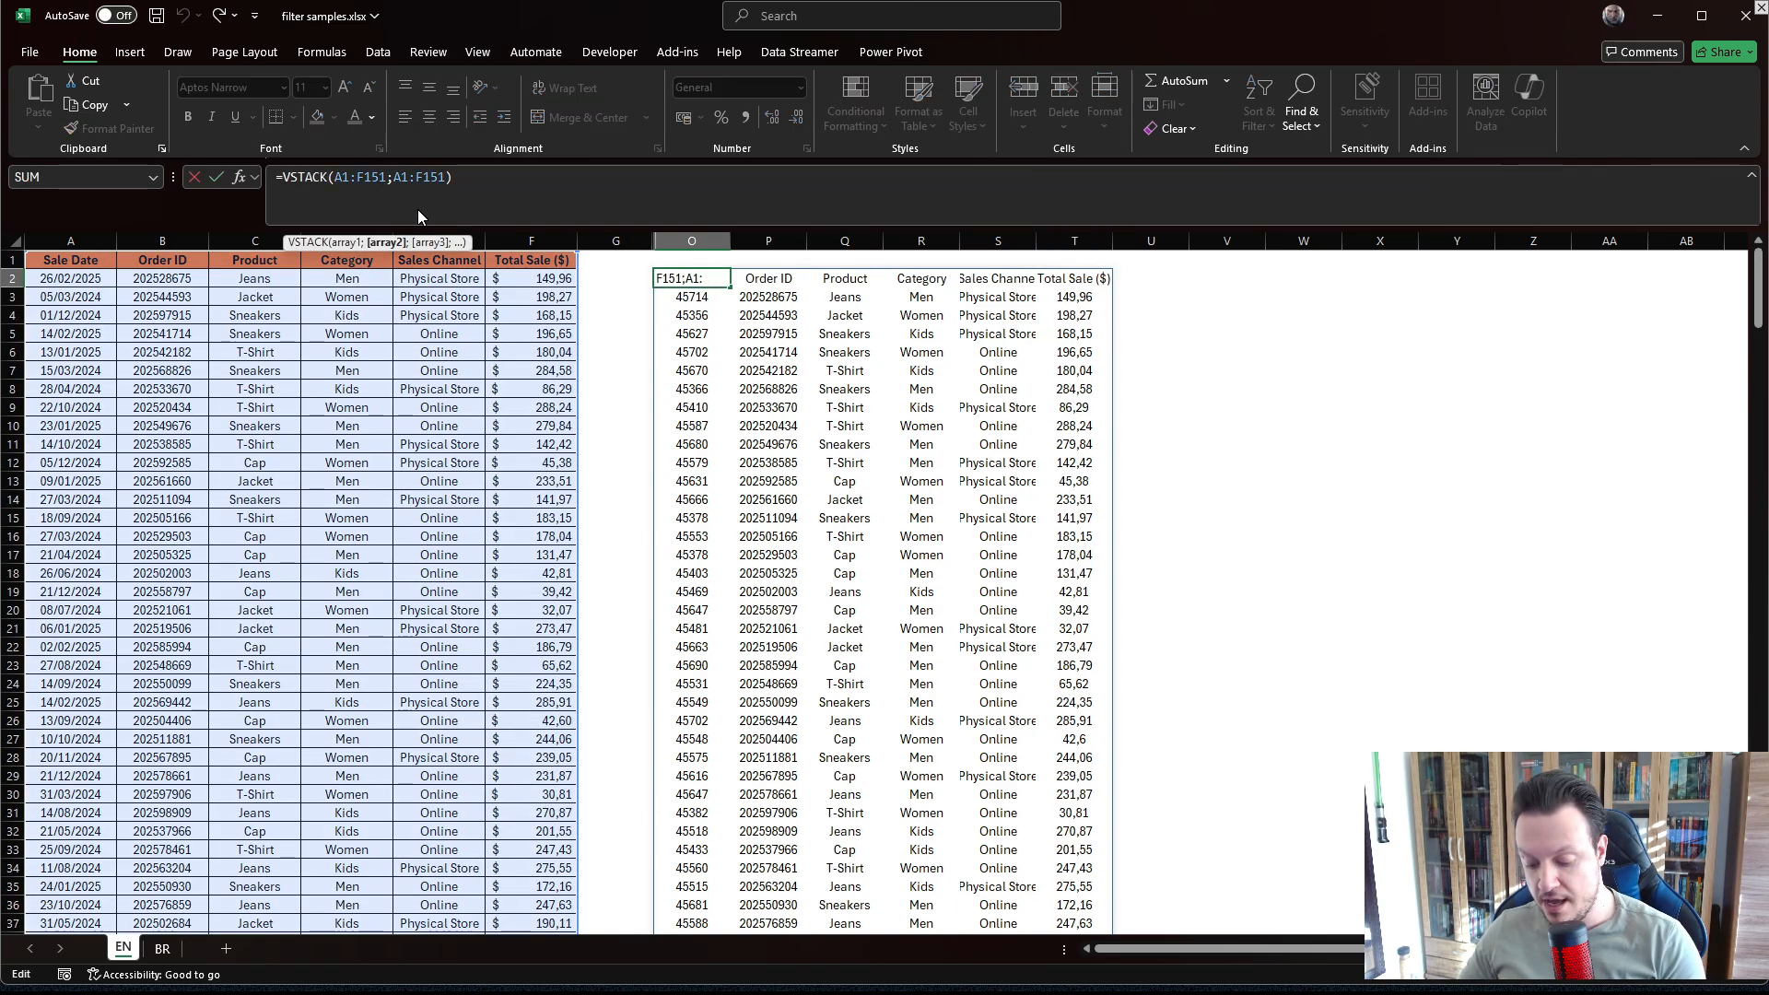
{"action": "key", "text": "BackSpace"}
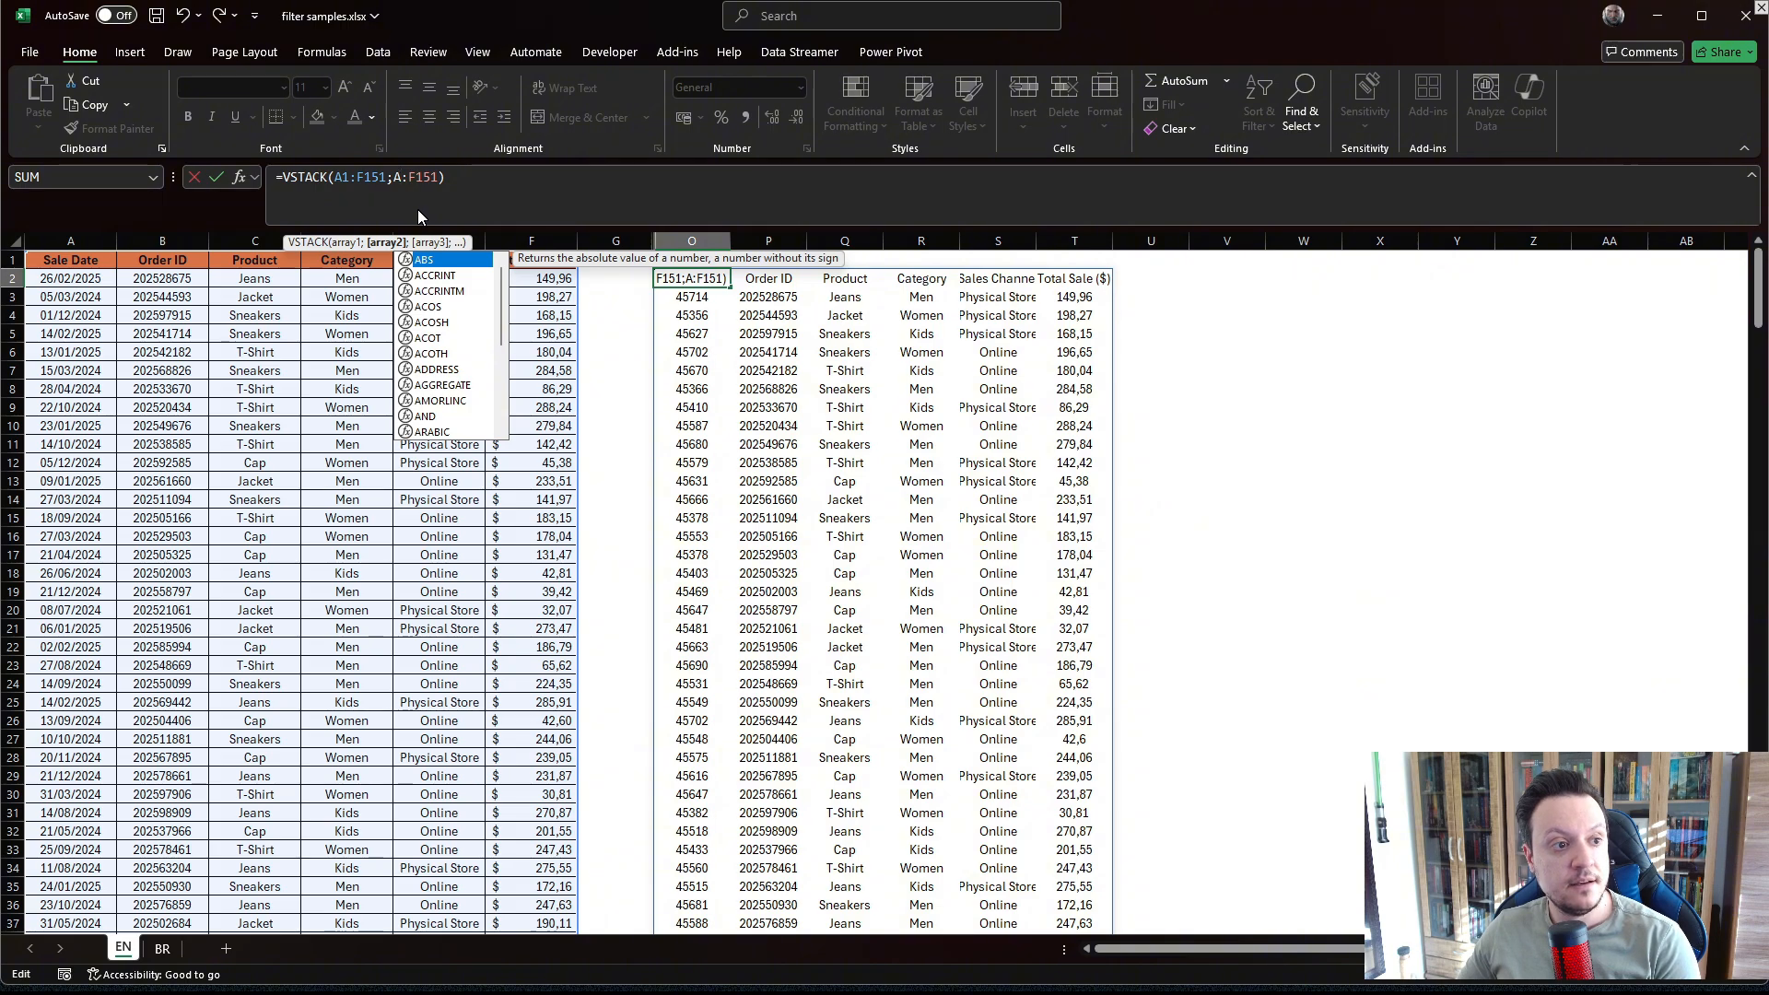
{"action": "type", "text": "2"}
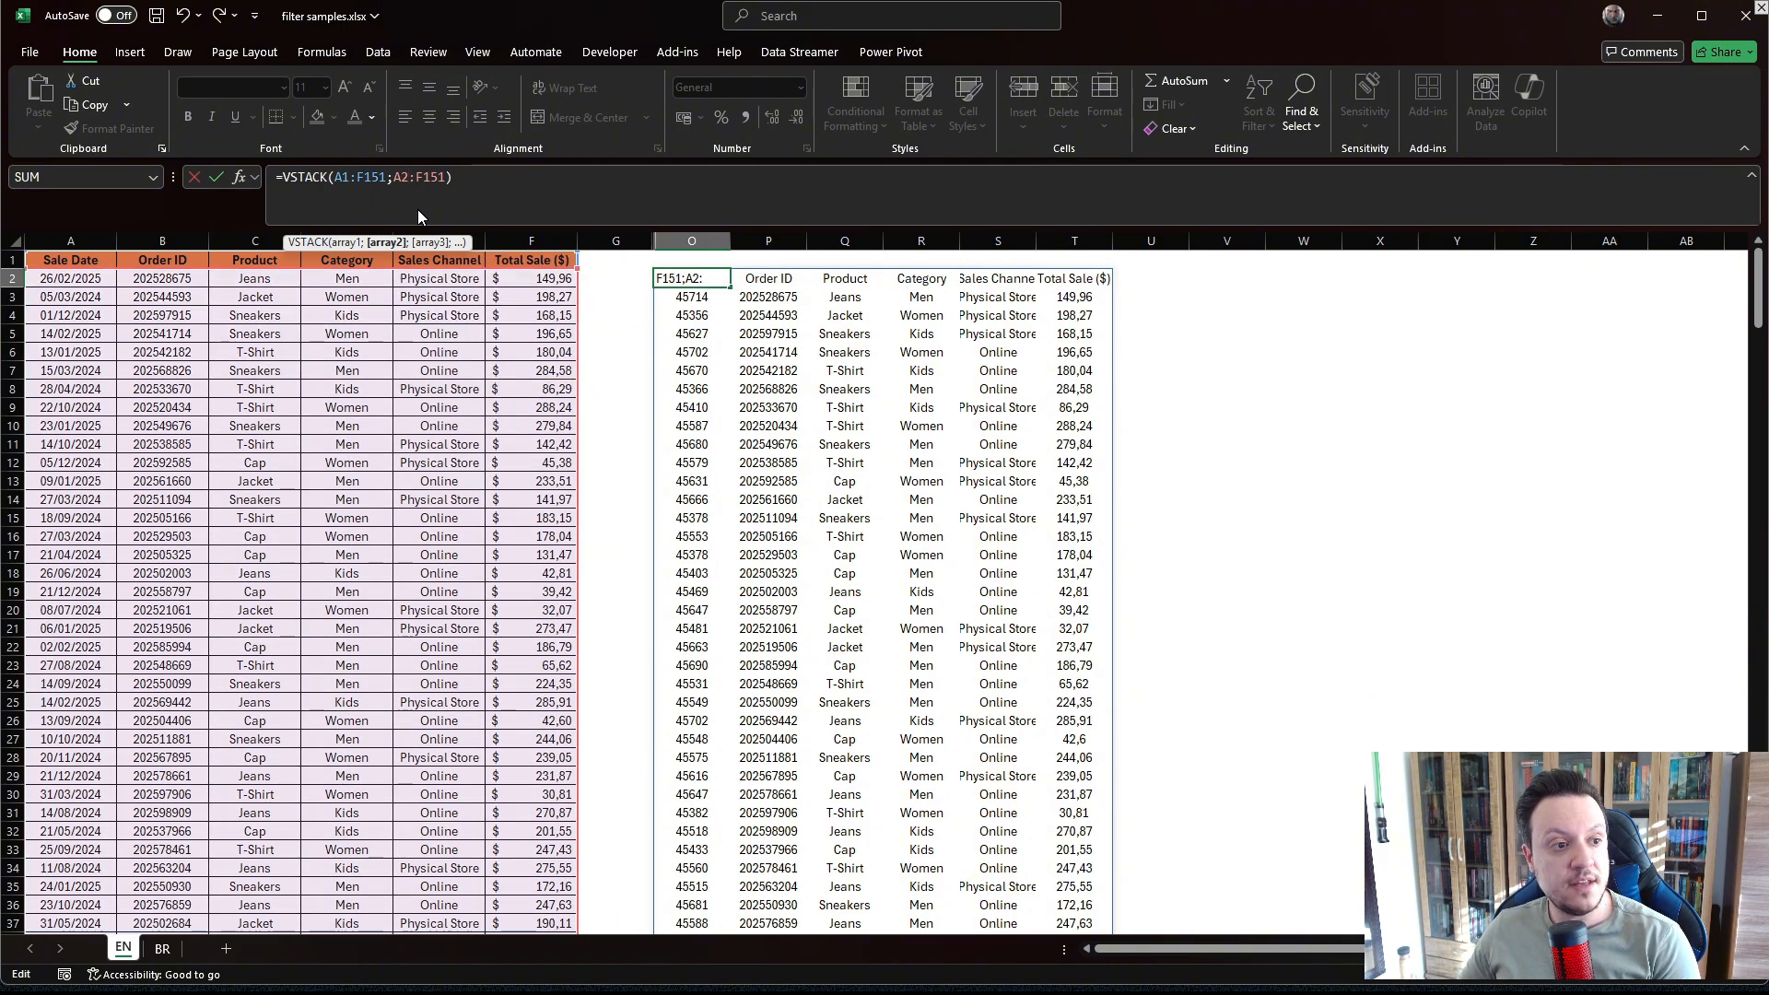
{"action": "key", "text": "Return"}
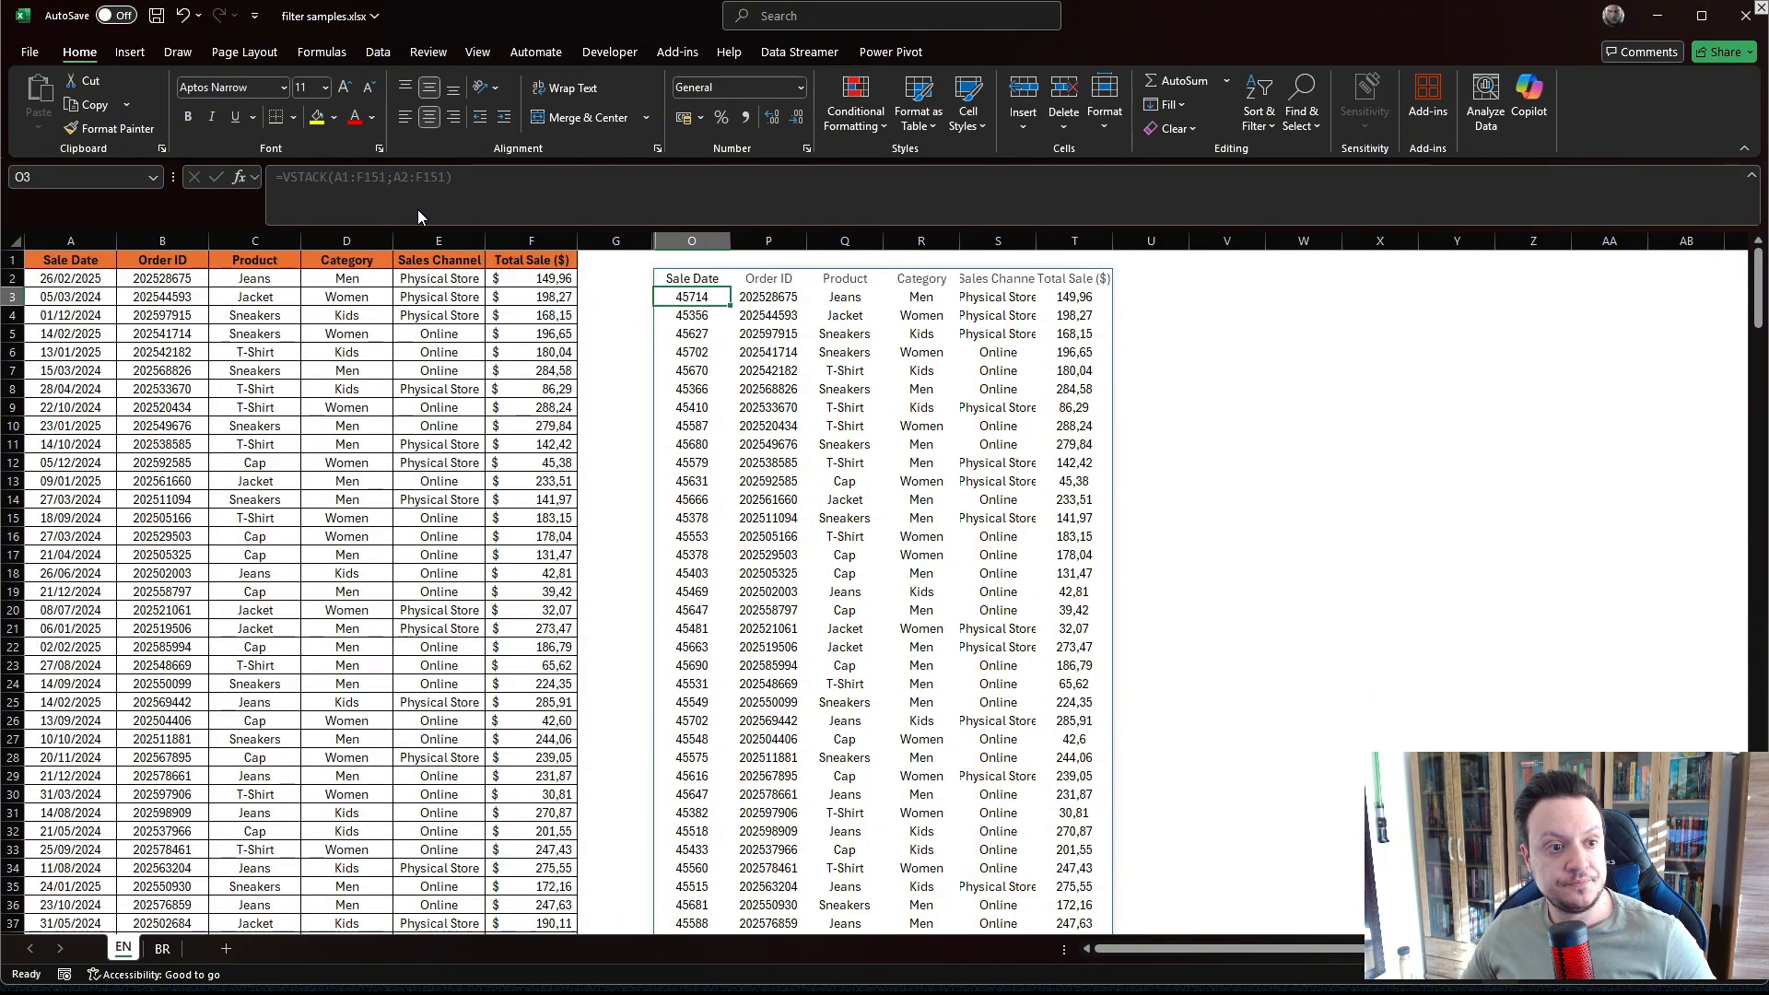
Scroll through the stacked output to its last row and back to the top.
{"action": "scroll", "coordinate": [696, 542], "scroll_direction": "down", "scroll_amount": 18}
{"action": "scroll", "coordinate": [696, 542], "scroll_direction": "down", "scroll_amount": 20}
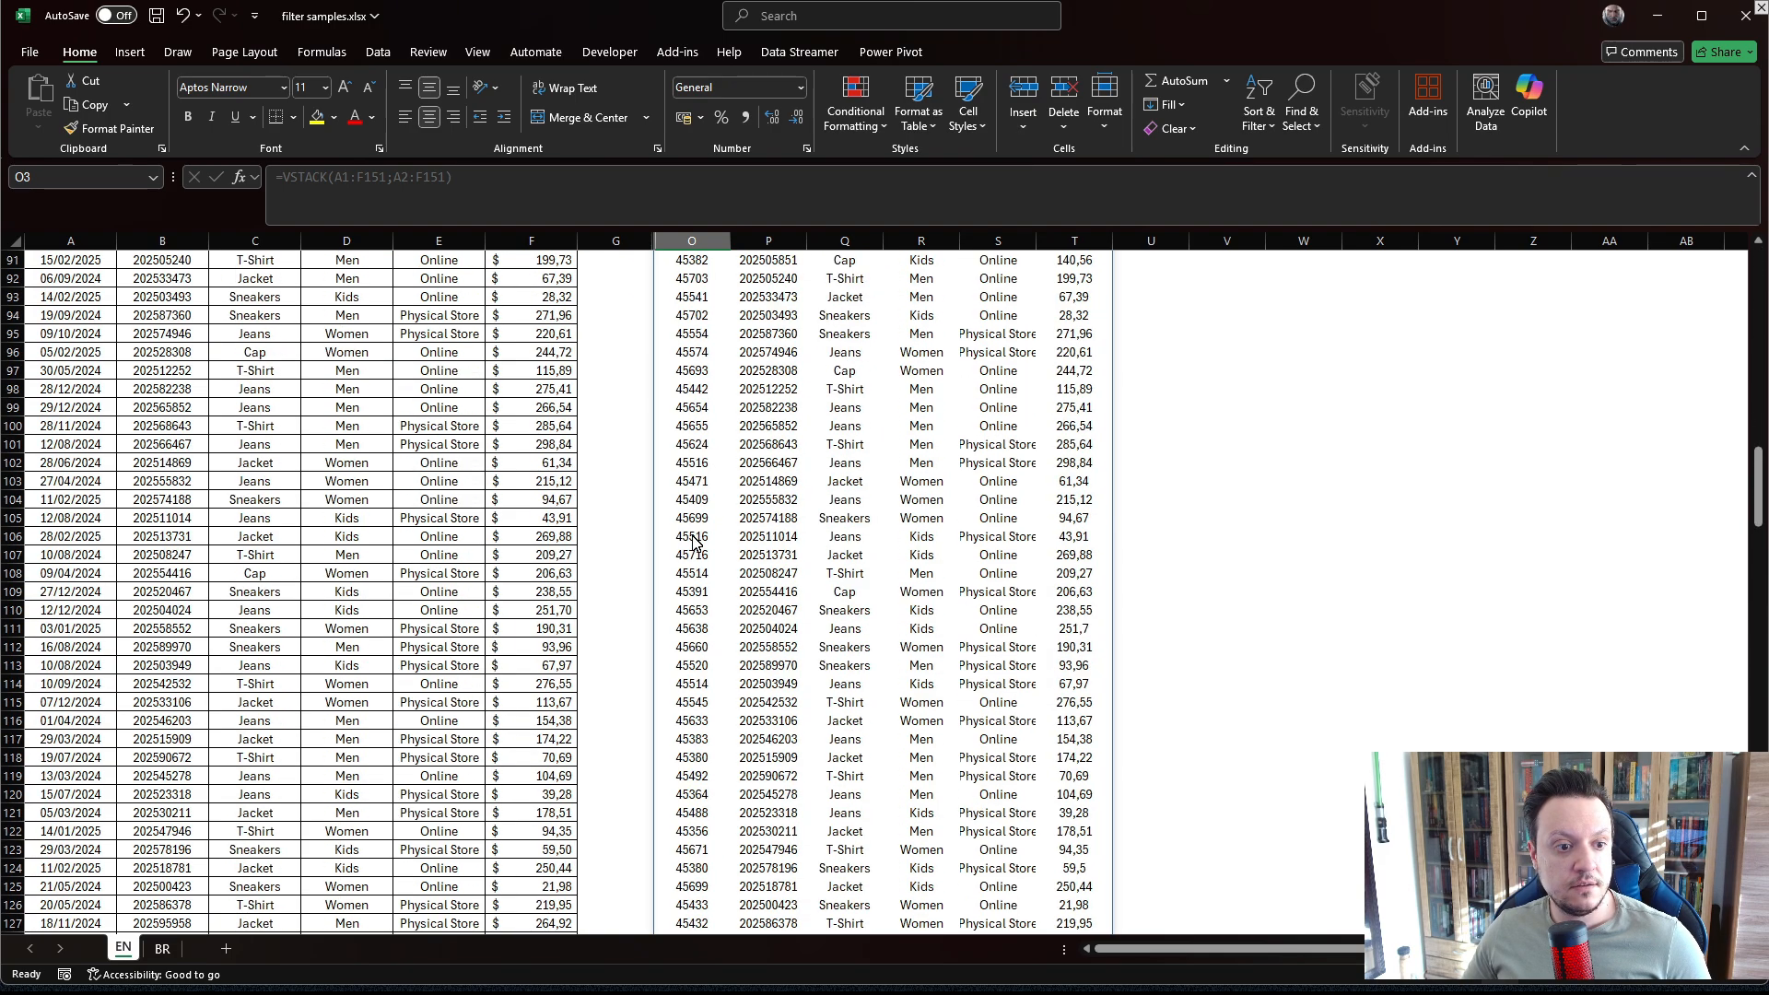
{"action": "scroll", "coordinate": [696, 541], "scroll_direction": "down", "scroll_amount": 20}
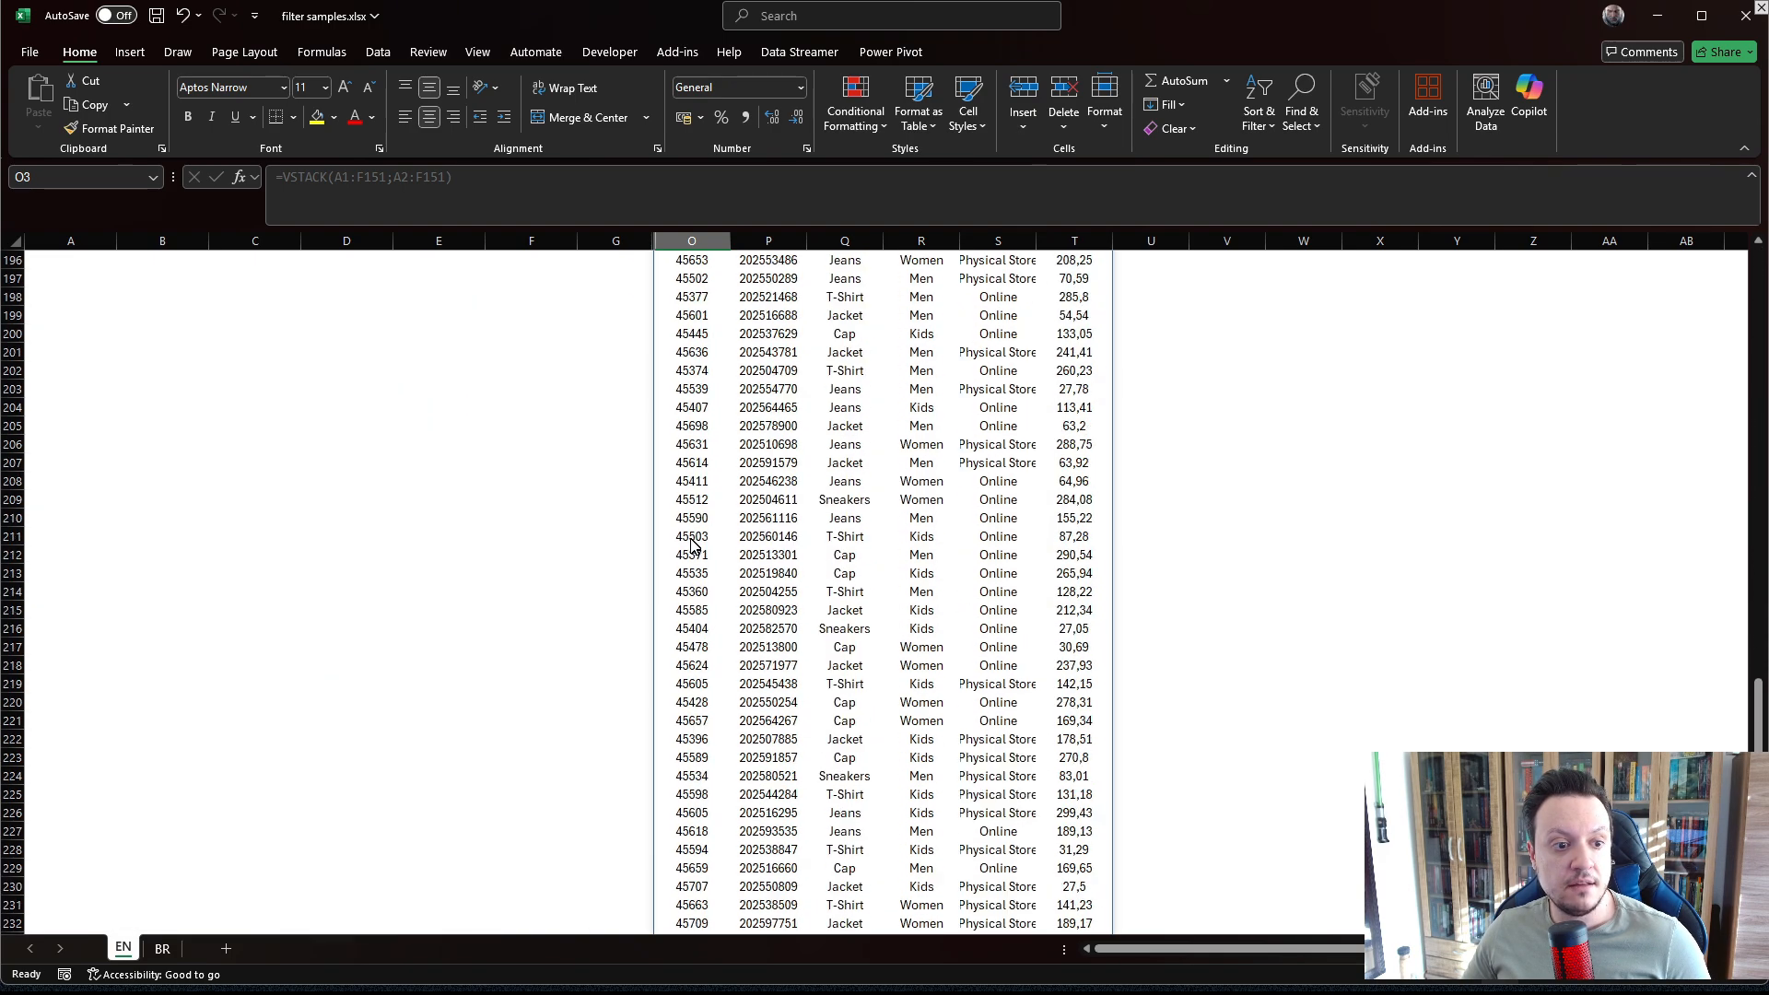
{"action": "scroll", "coordinate": [693, 547], "scroll_direction": "down", "scroll_amount": 6}
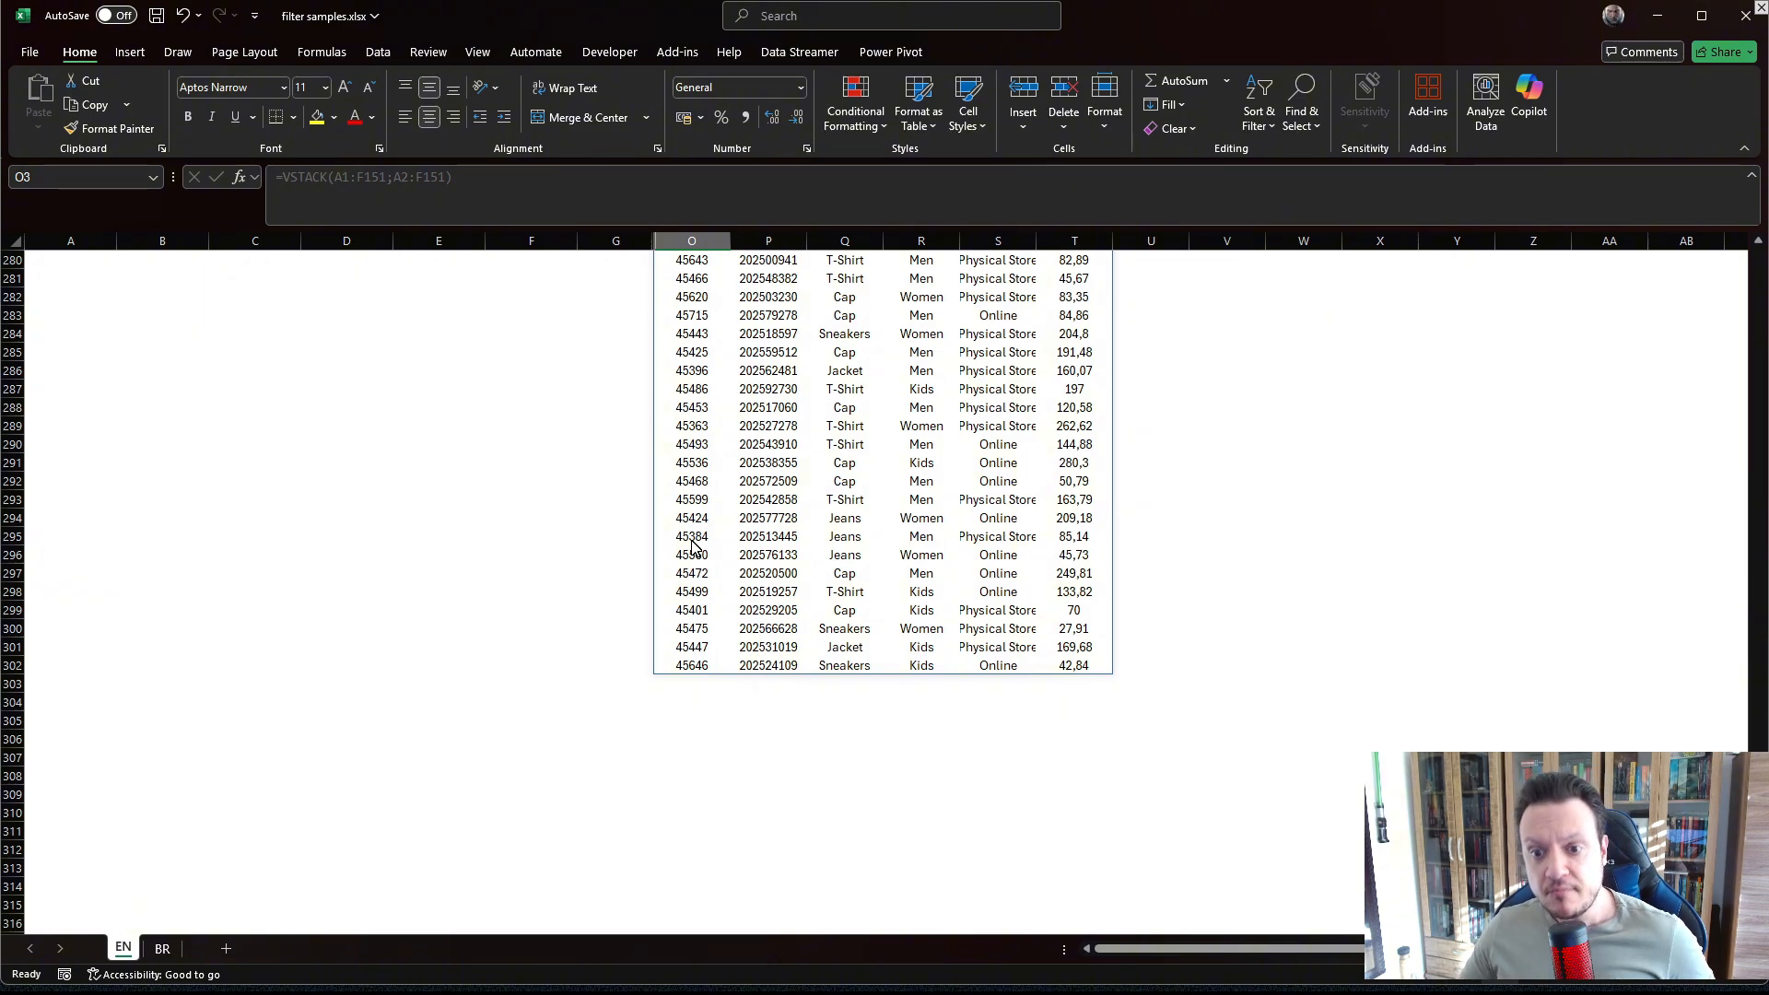
{"action": "scroll", "coordinate": [723, 537], "scroll_direction": "up", "scroll_amount": 20}
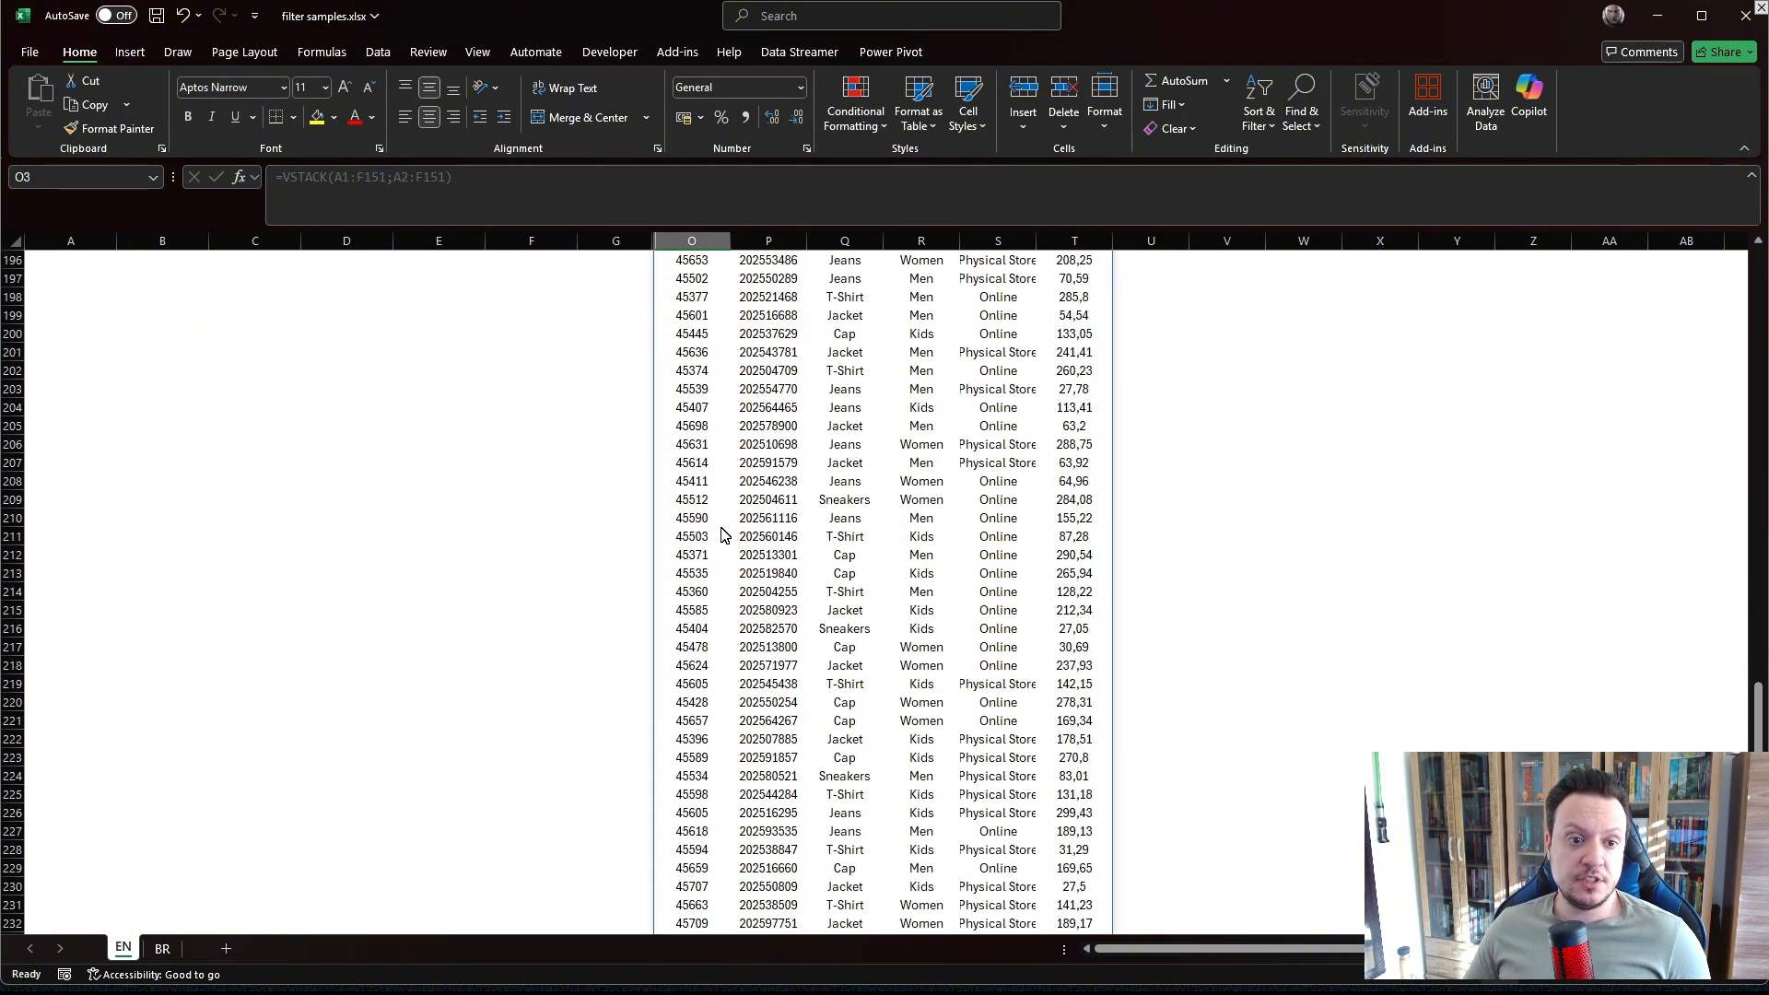
{"action": "scroll", "coordinate": [722, 536], "scroll_direction": "up", "scroll_amount": 20}
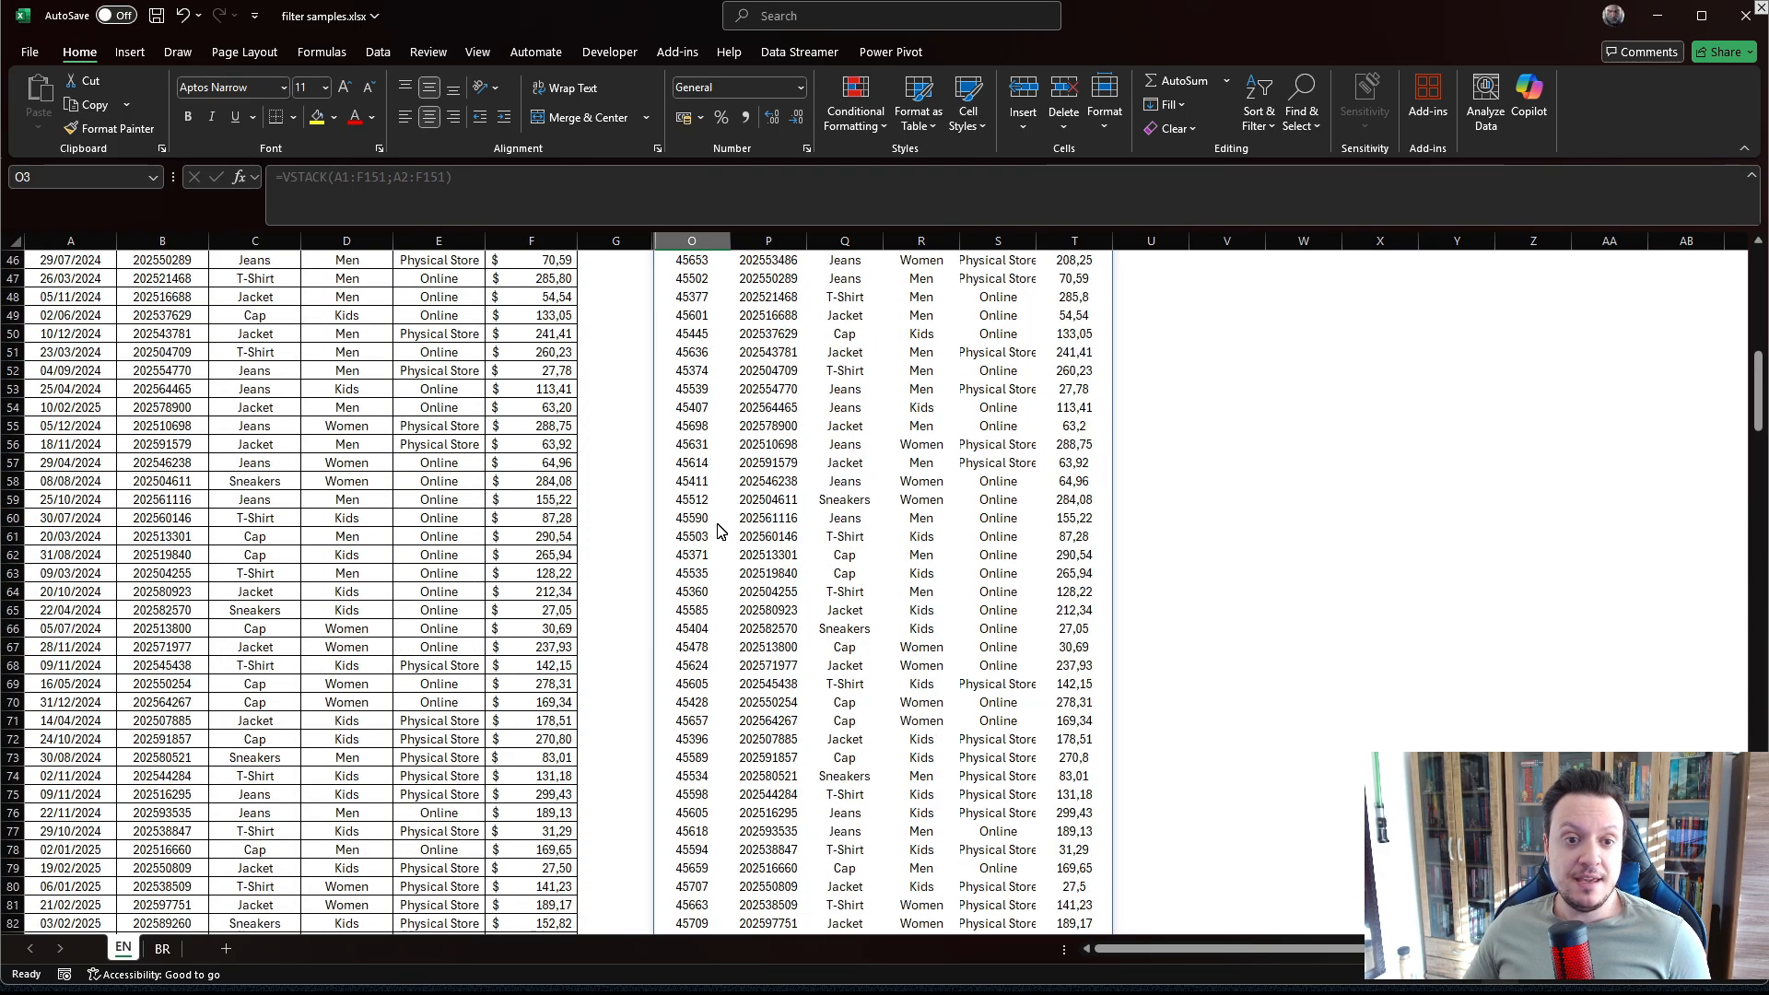
{"action": "scroll", "coordinate": [800, 434], "scroll_direction": "up", "scroll_amount": 15}
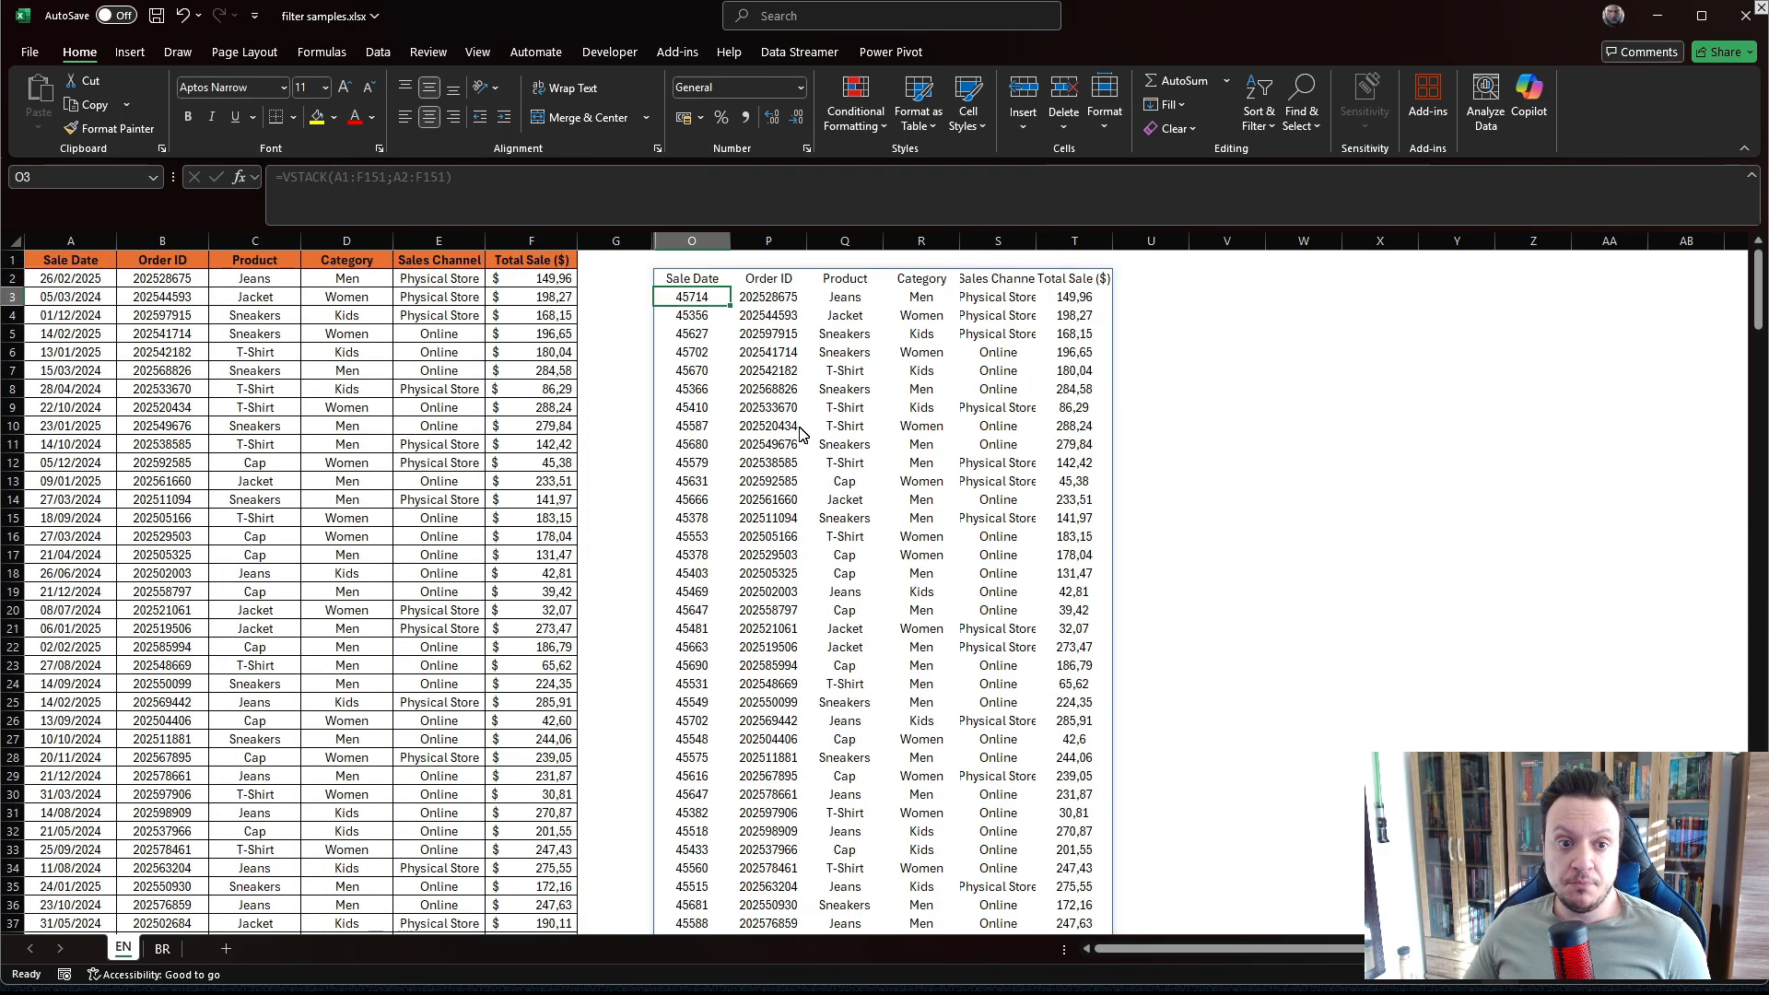
In V3, enter =XLOOKUP("Jeans";C:C;A:A) to return the sale date of the first Jeans order.
{"action": "left_click", "coordinate": [1228, 295]}
{"action": "type", "text": "=X"}
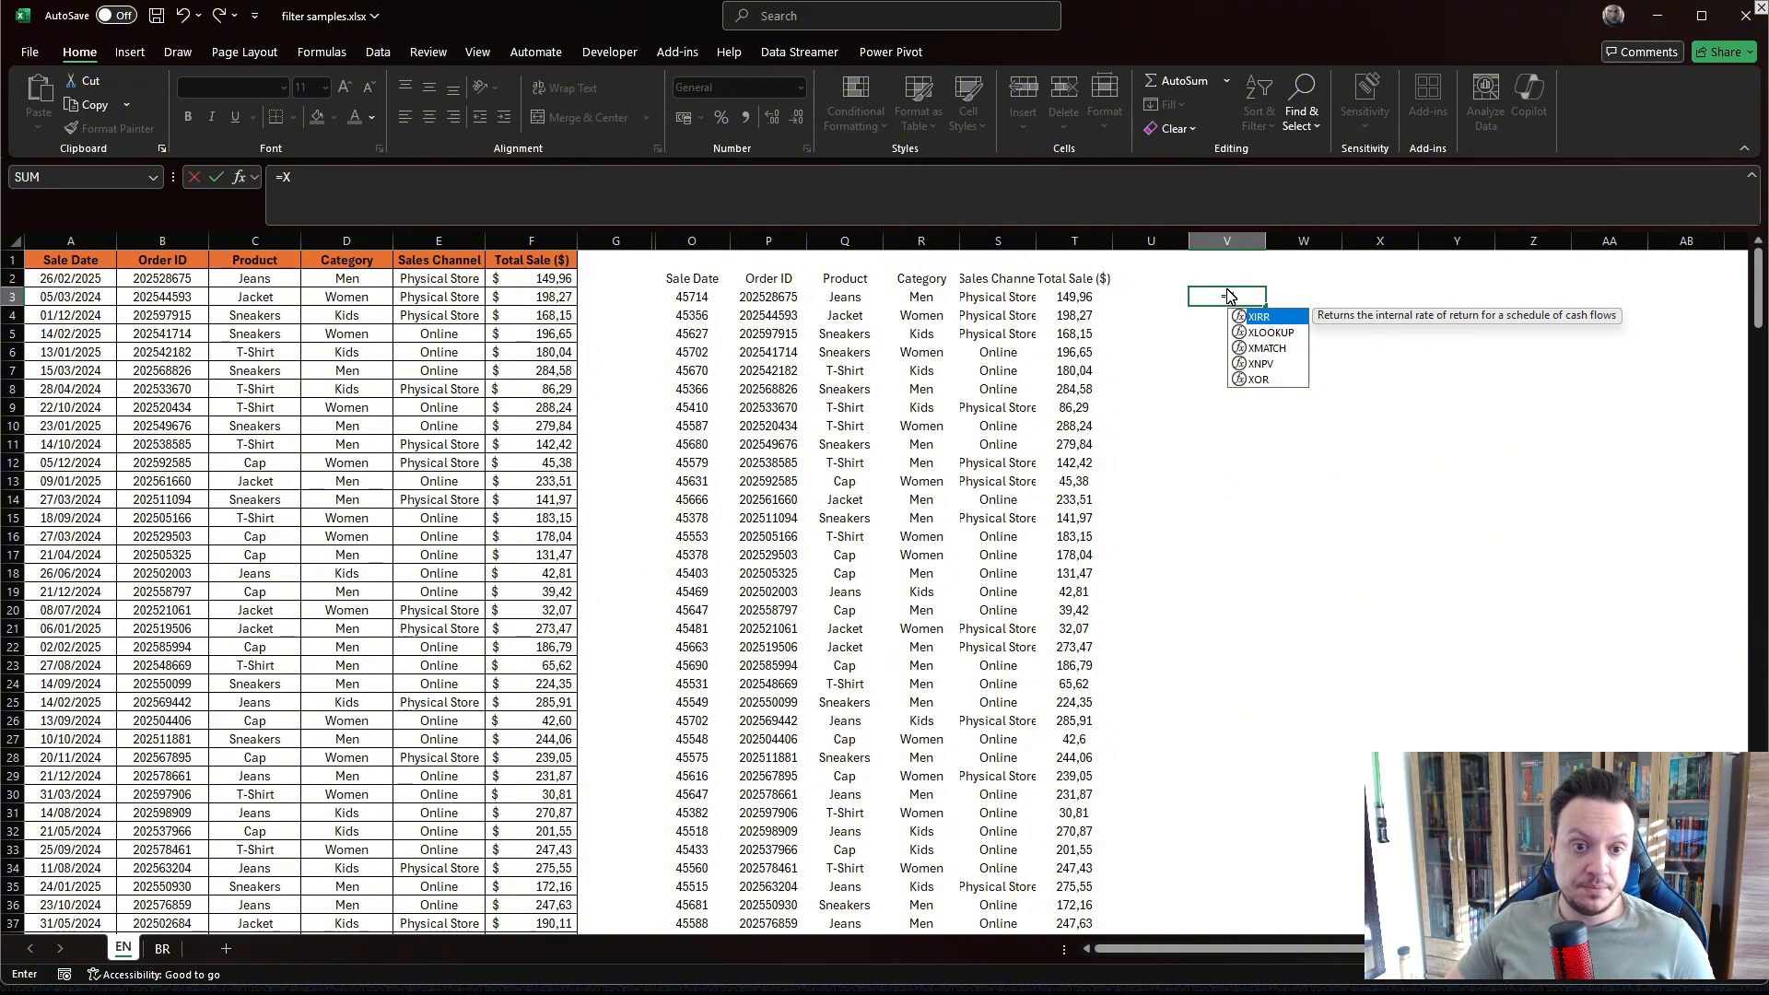
{"action": "key", "text": "Down"}
{"action": "key", "text": "Tab"}
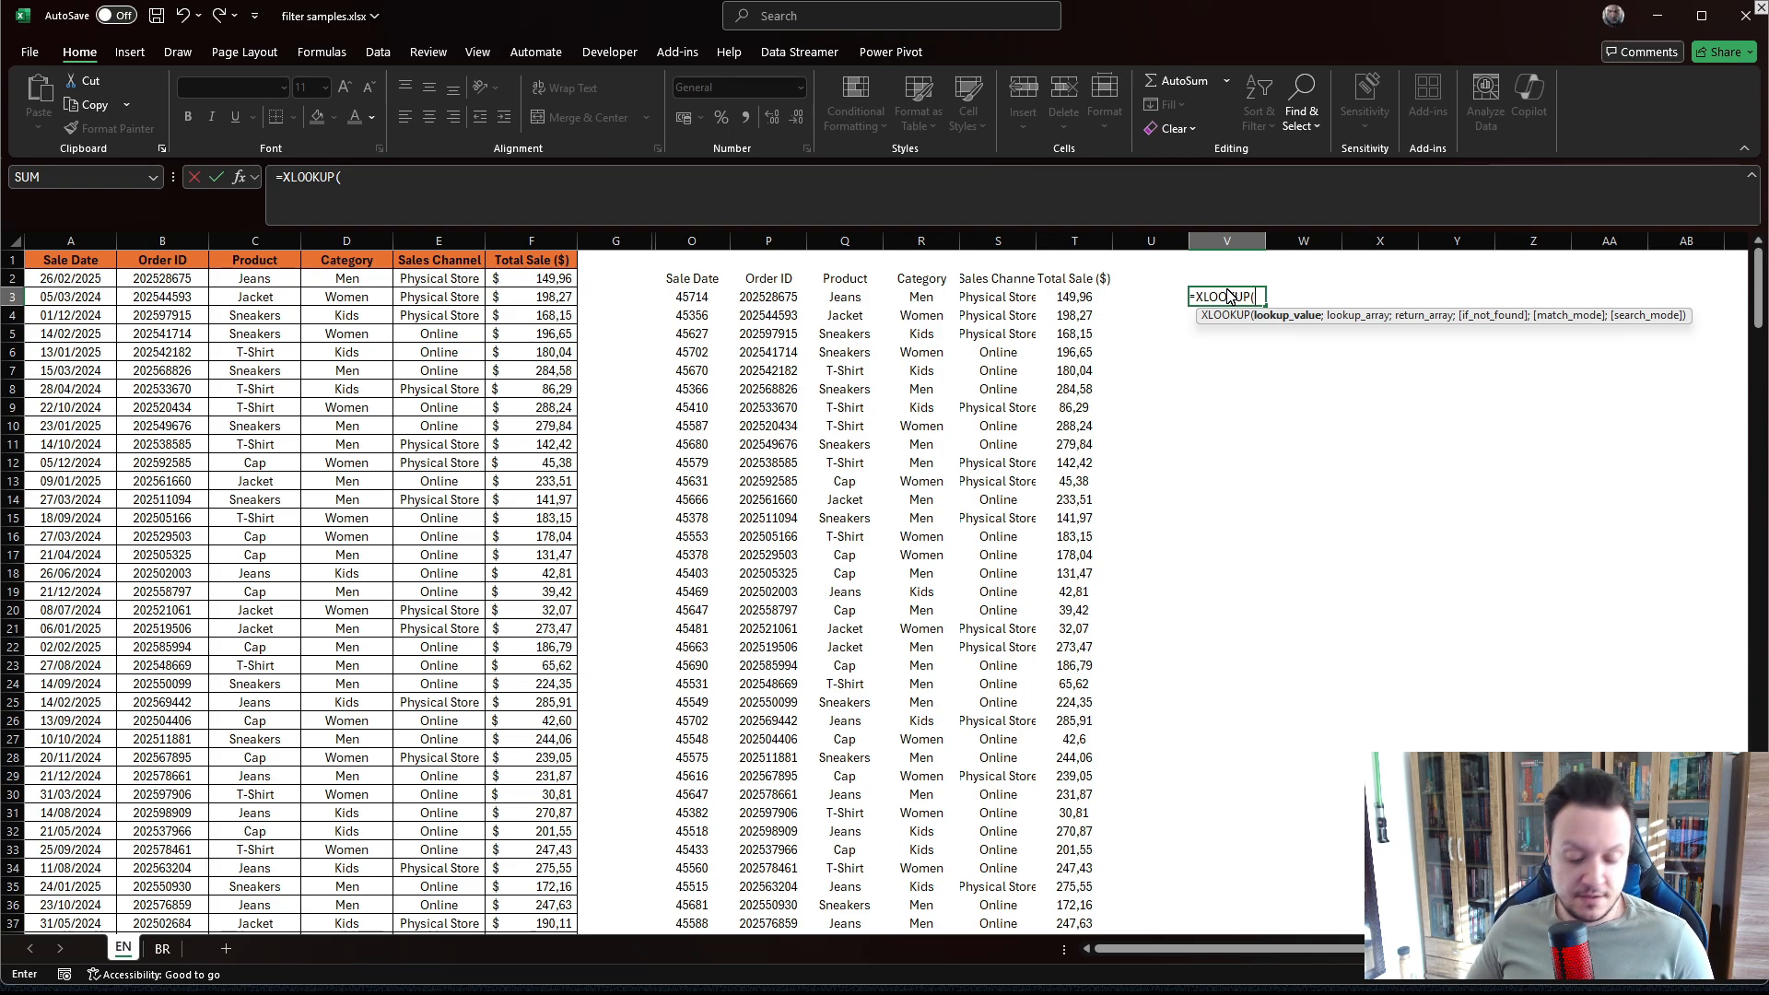
{"action": "type", "text": "\"jE"}
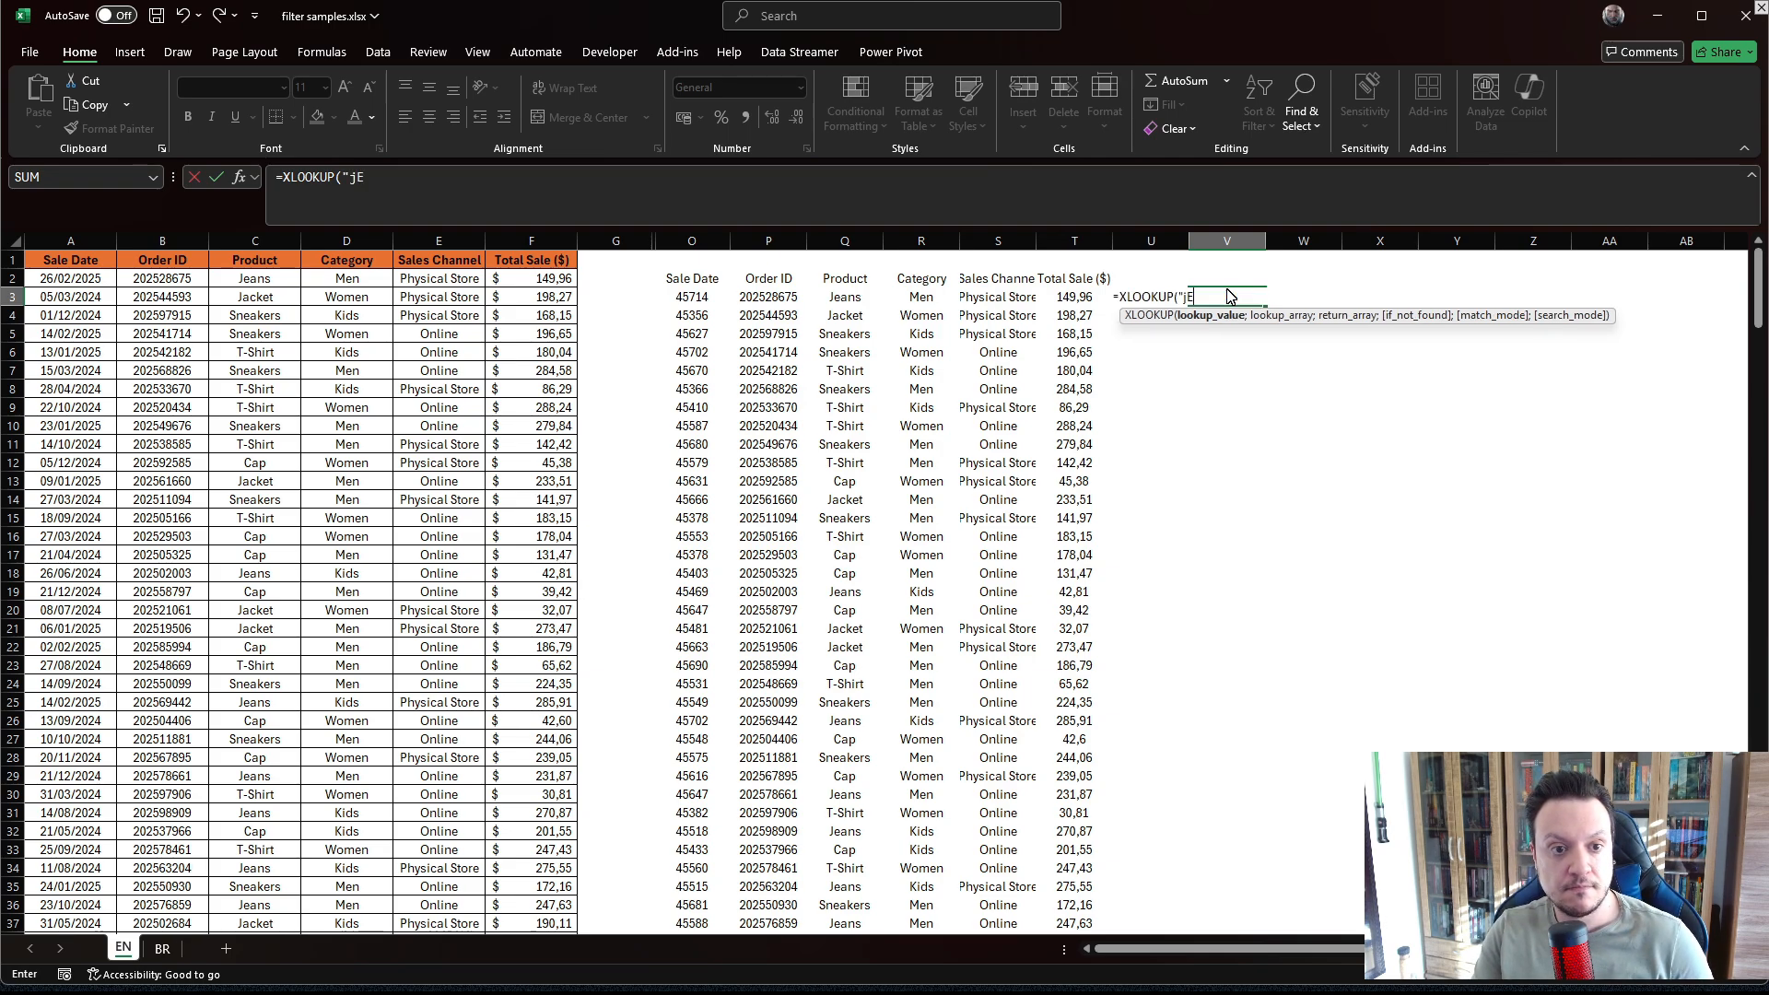
{"action": "type", "text": "eans"}
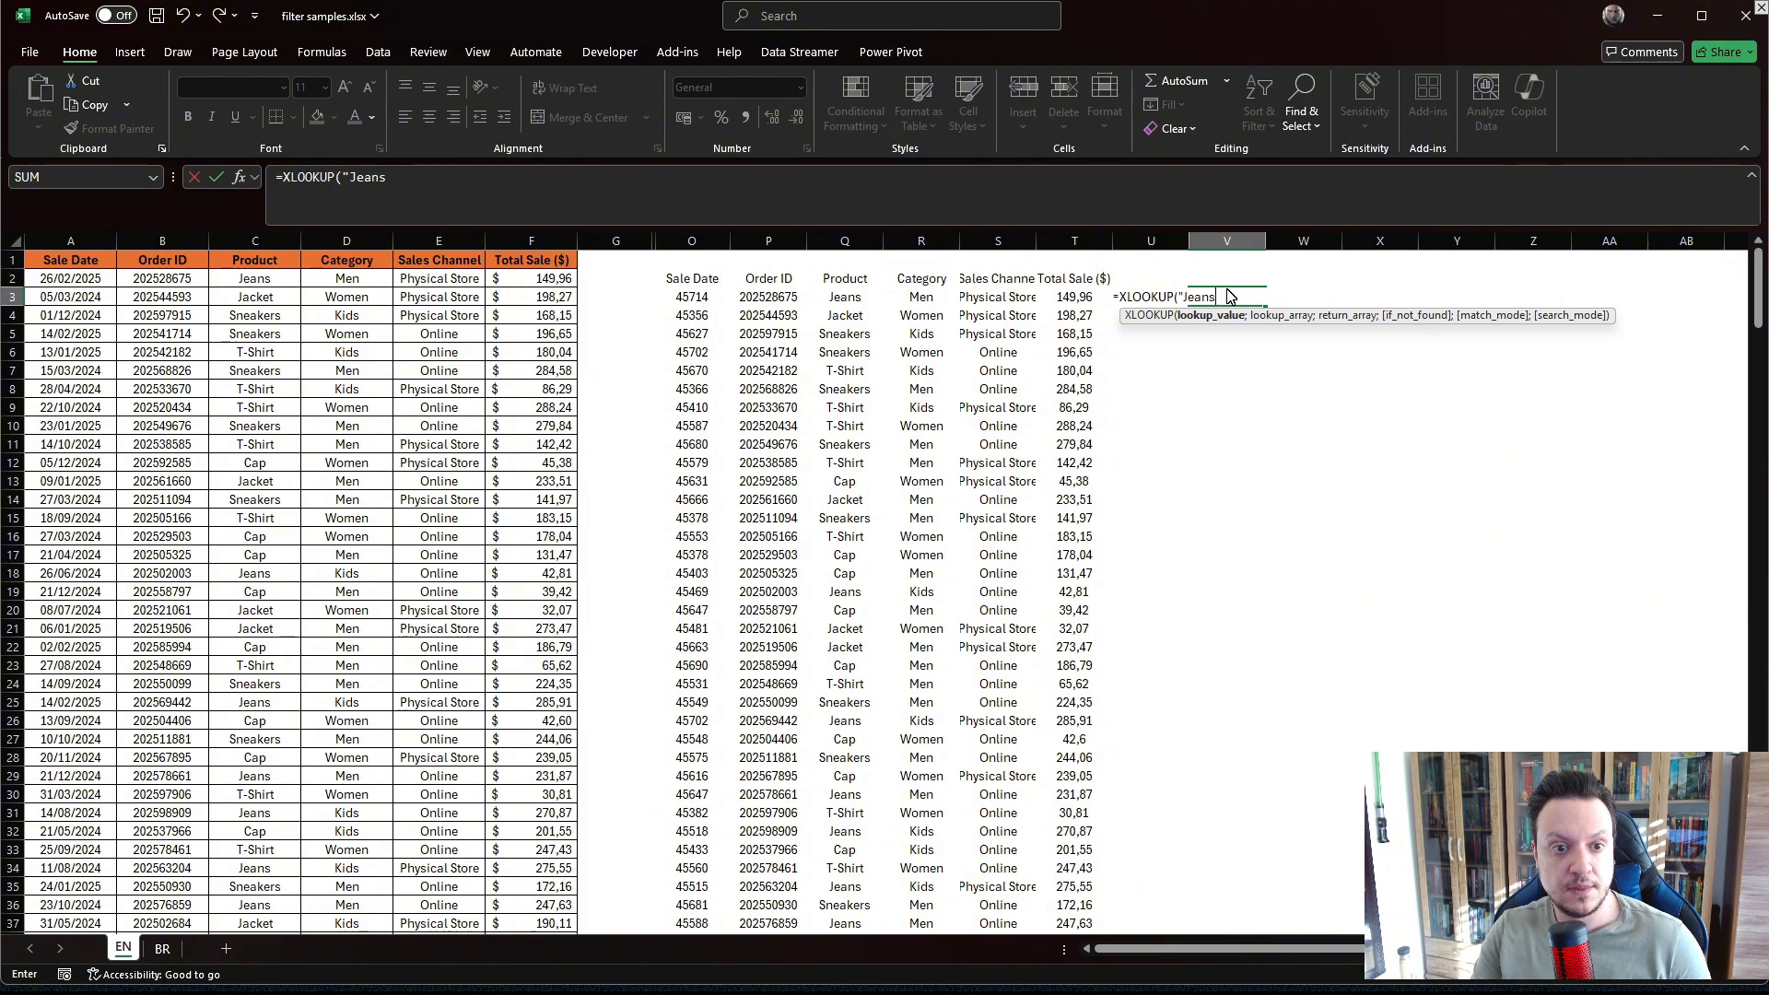
{"action": "type", "text": "\";"}
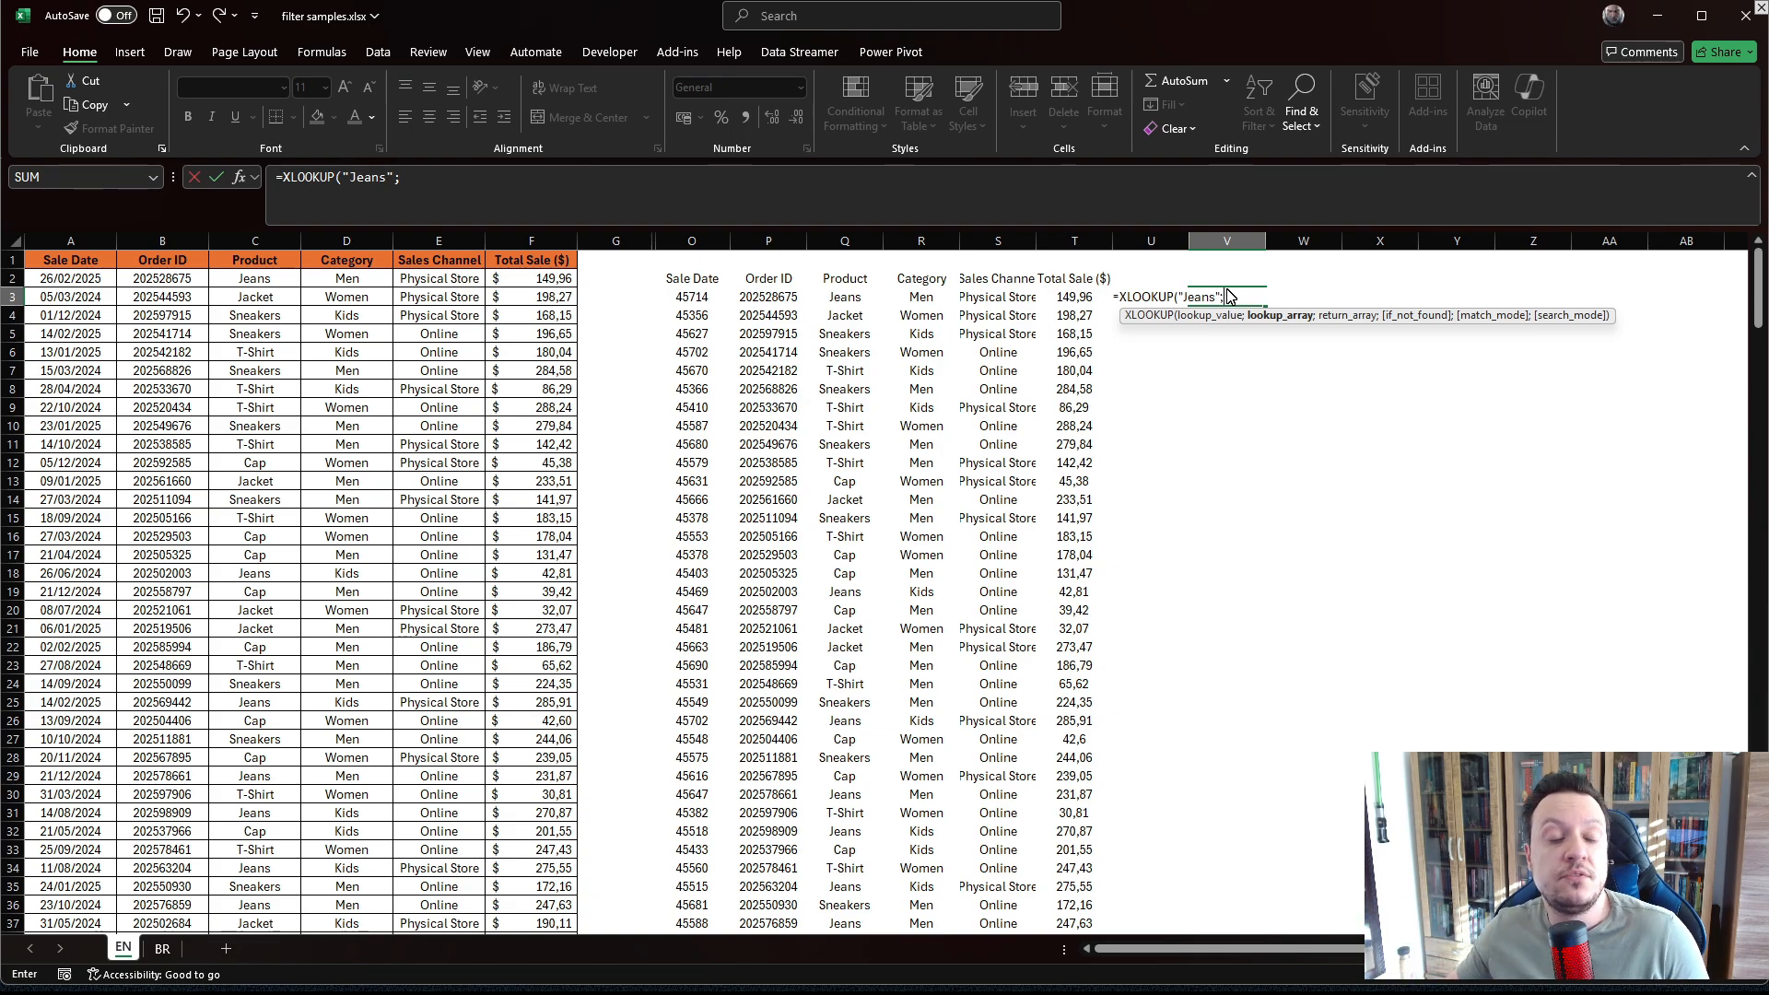
{"action": "left_click", "coordinate": [254, 249]}
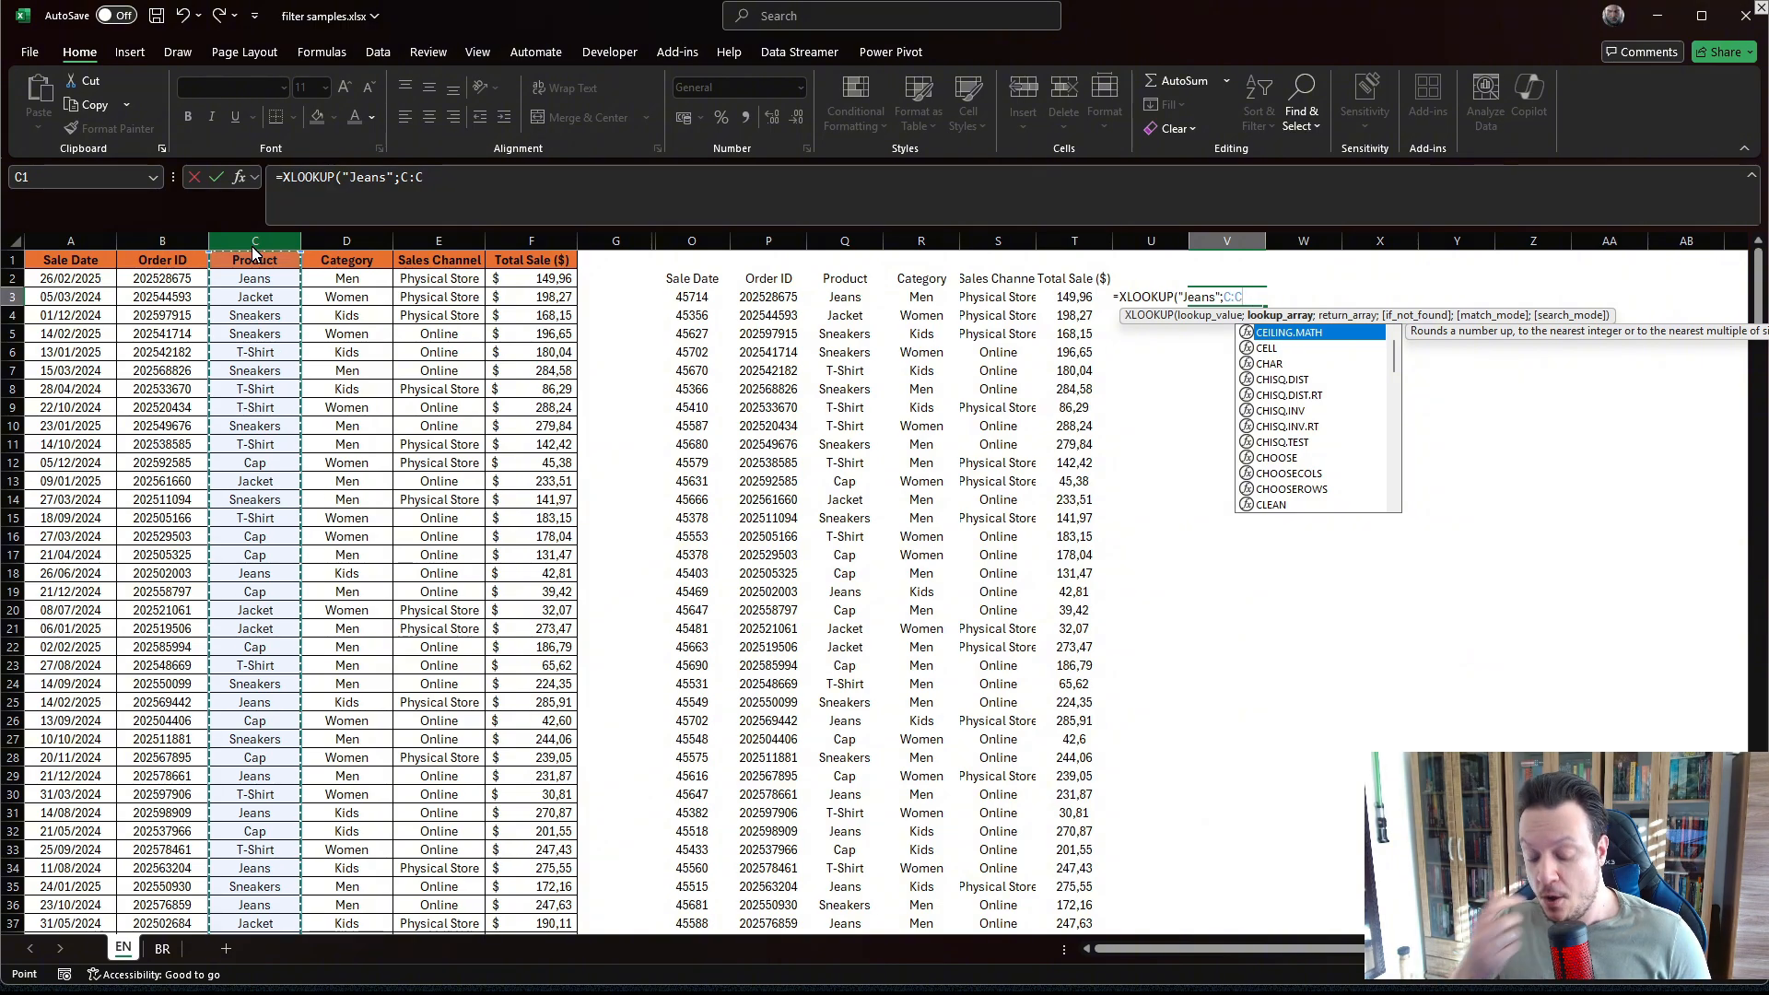
{"action": "type", "text": ";"}
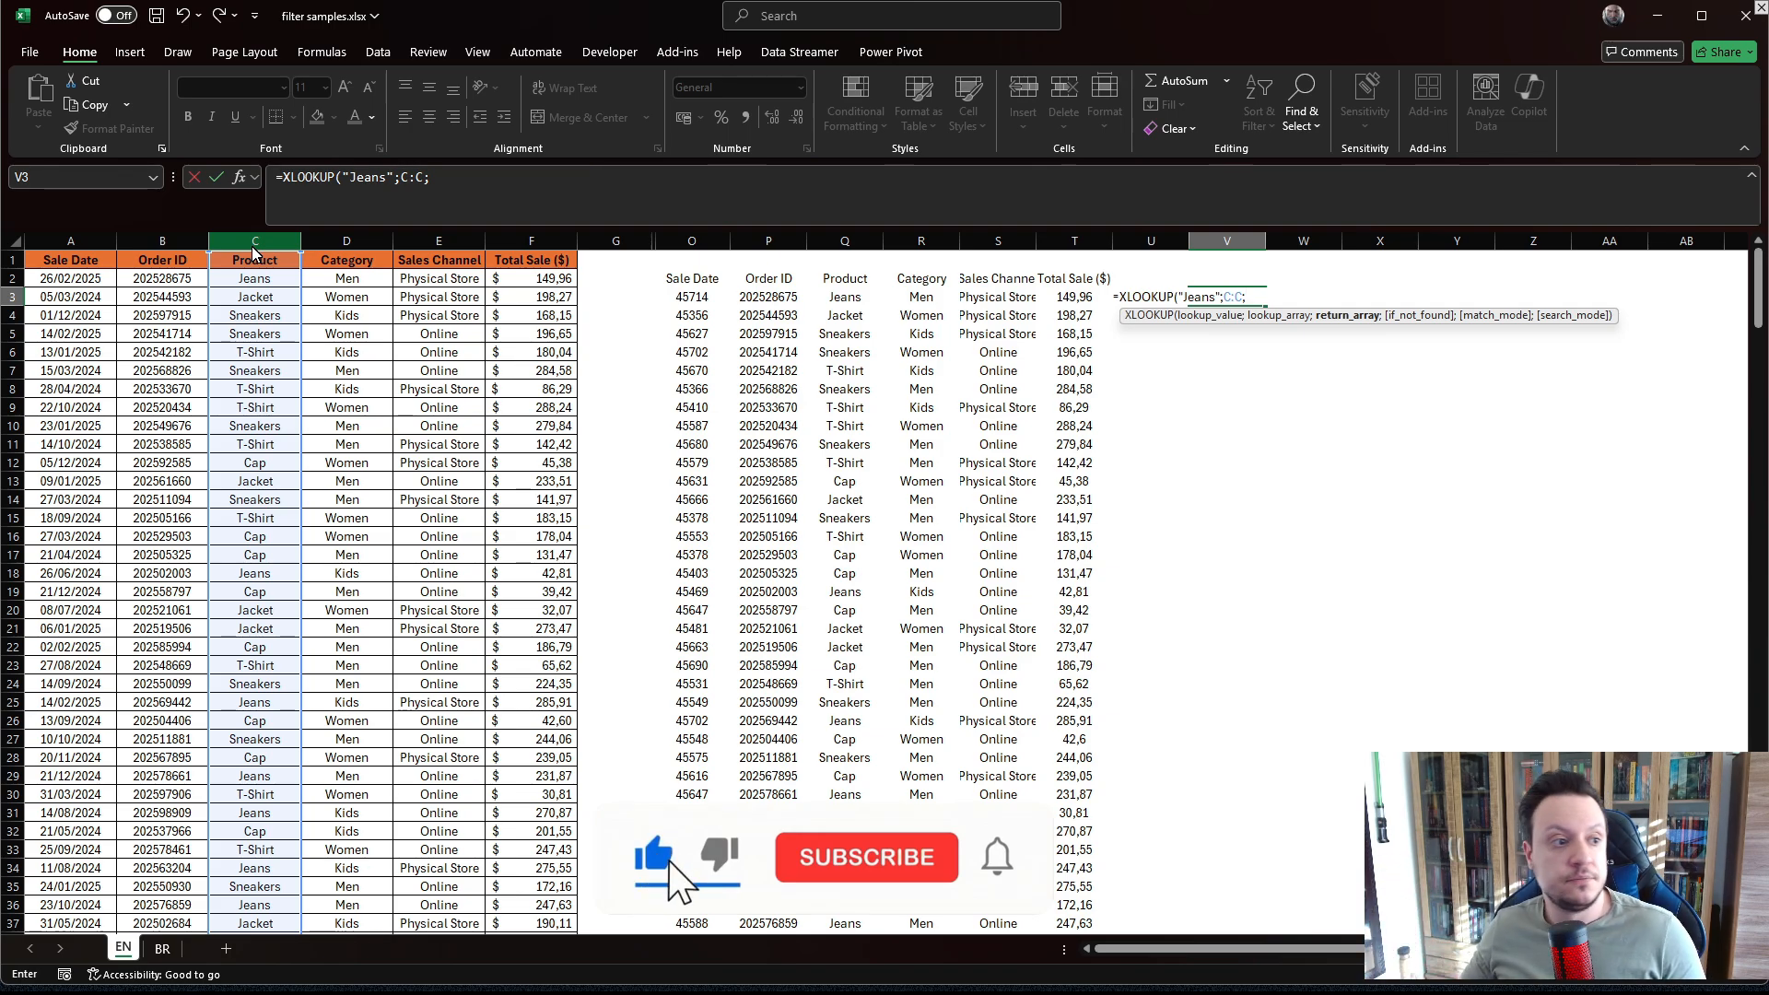
{"action": "left_click", "coordinate": [74, 243]}
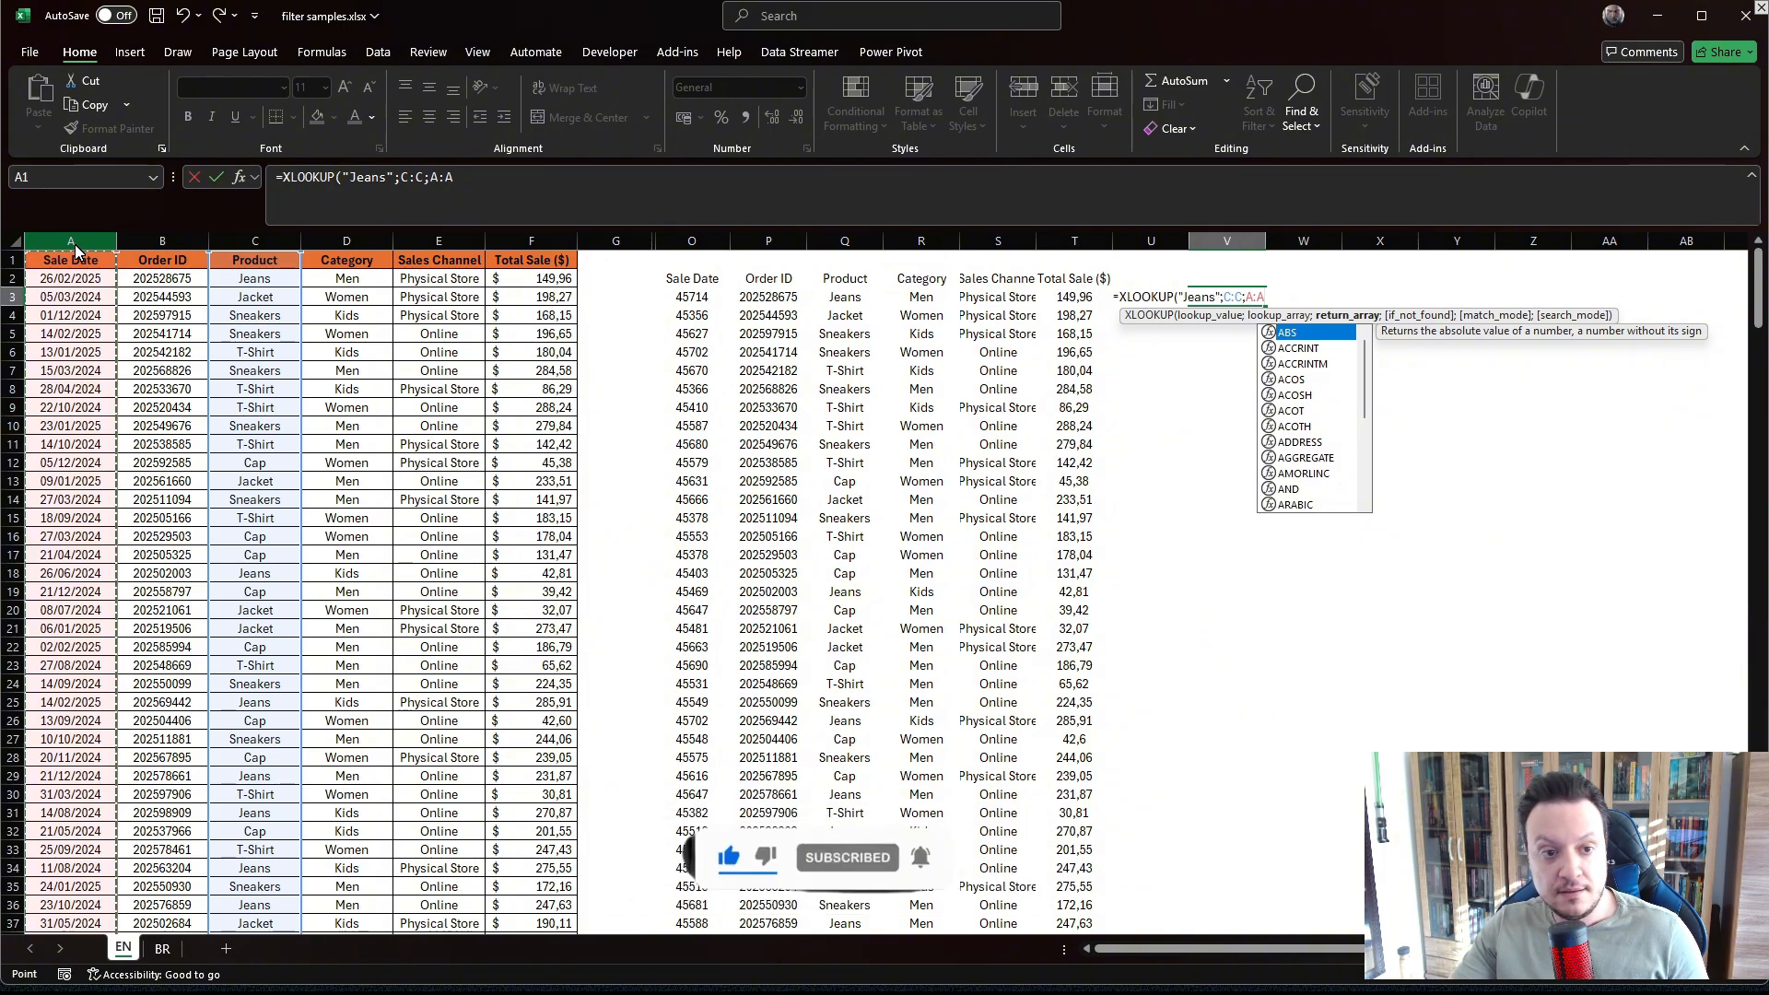
{"action": "key", "text": "Return"}
{"action": "key", "text": "Up"}
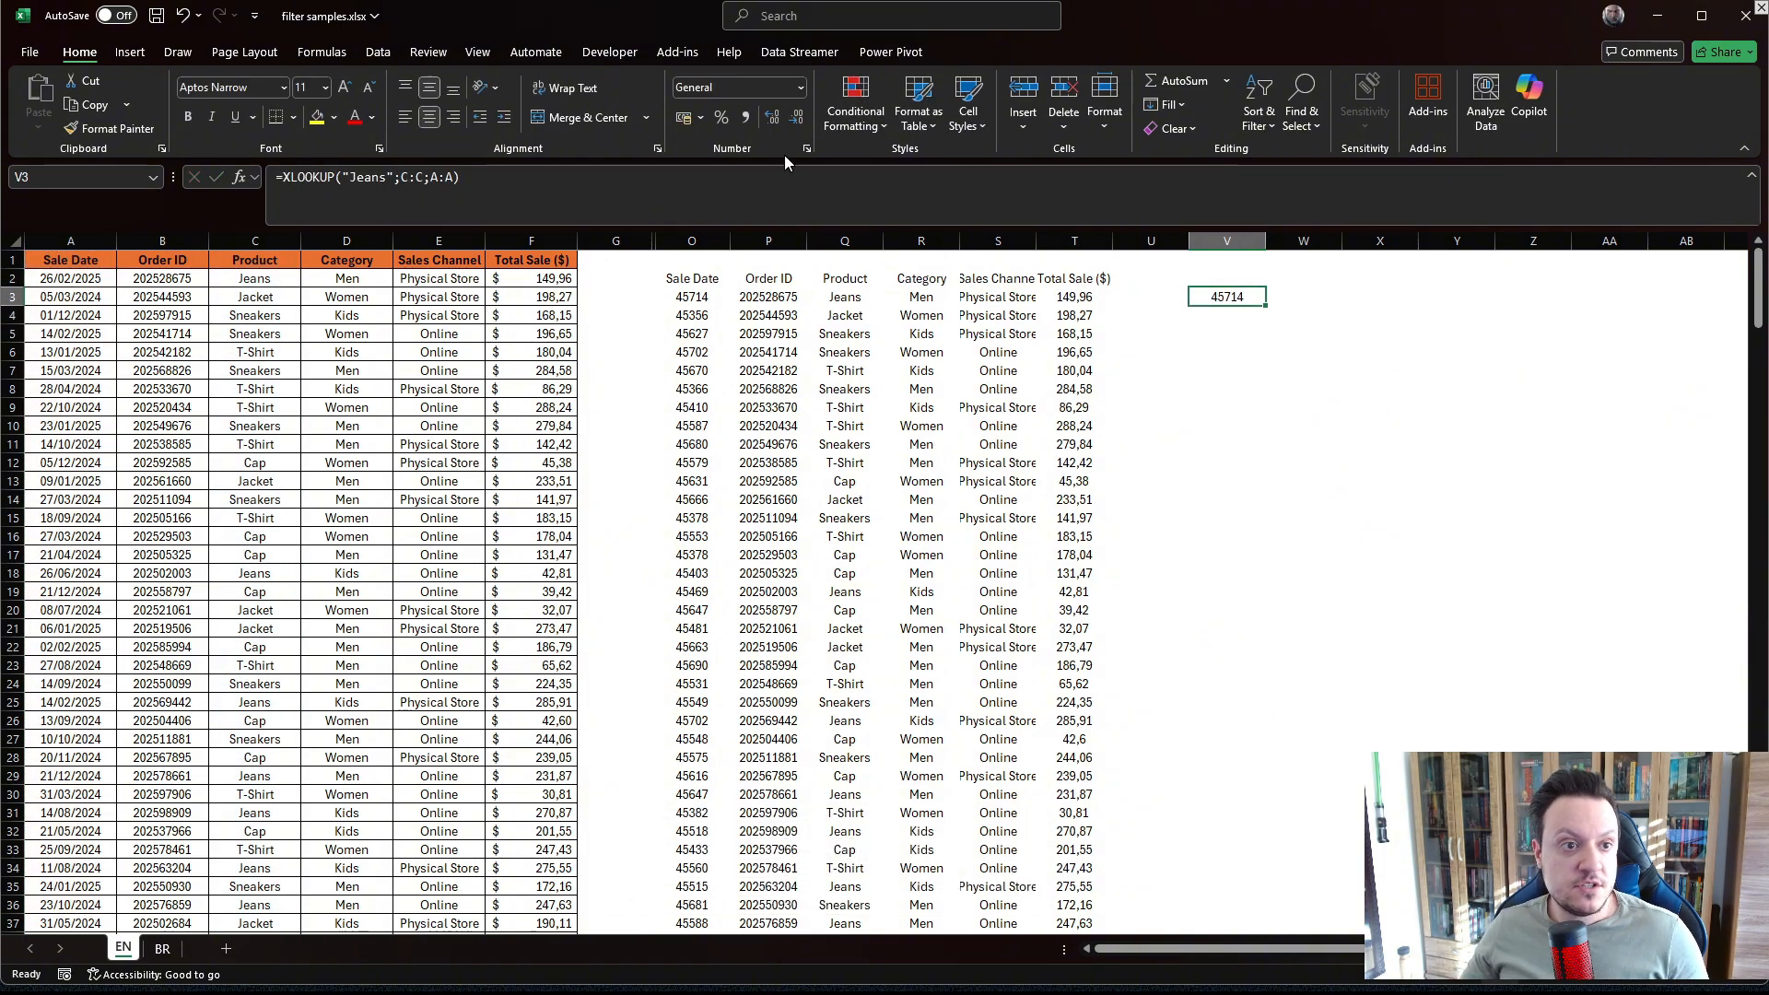
Format the XLOOKUP result in V3 as a short date.
{"action": "left_click", "coordinate": [808, 90]}
{"action": "left_click", "coordinate": [774, 318]}
{"action": "left_click", "coordinate": [1218, 406]}
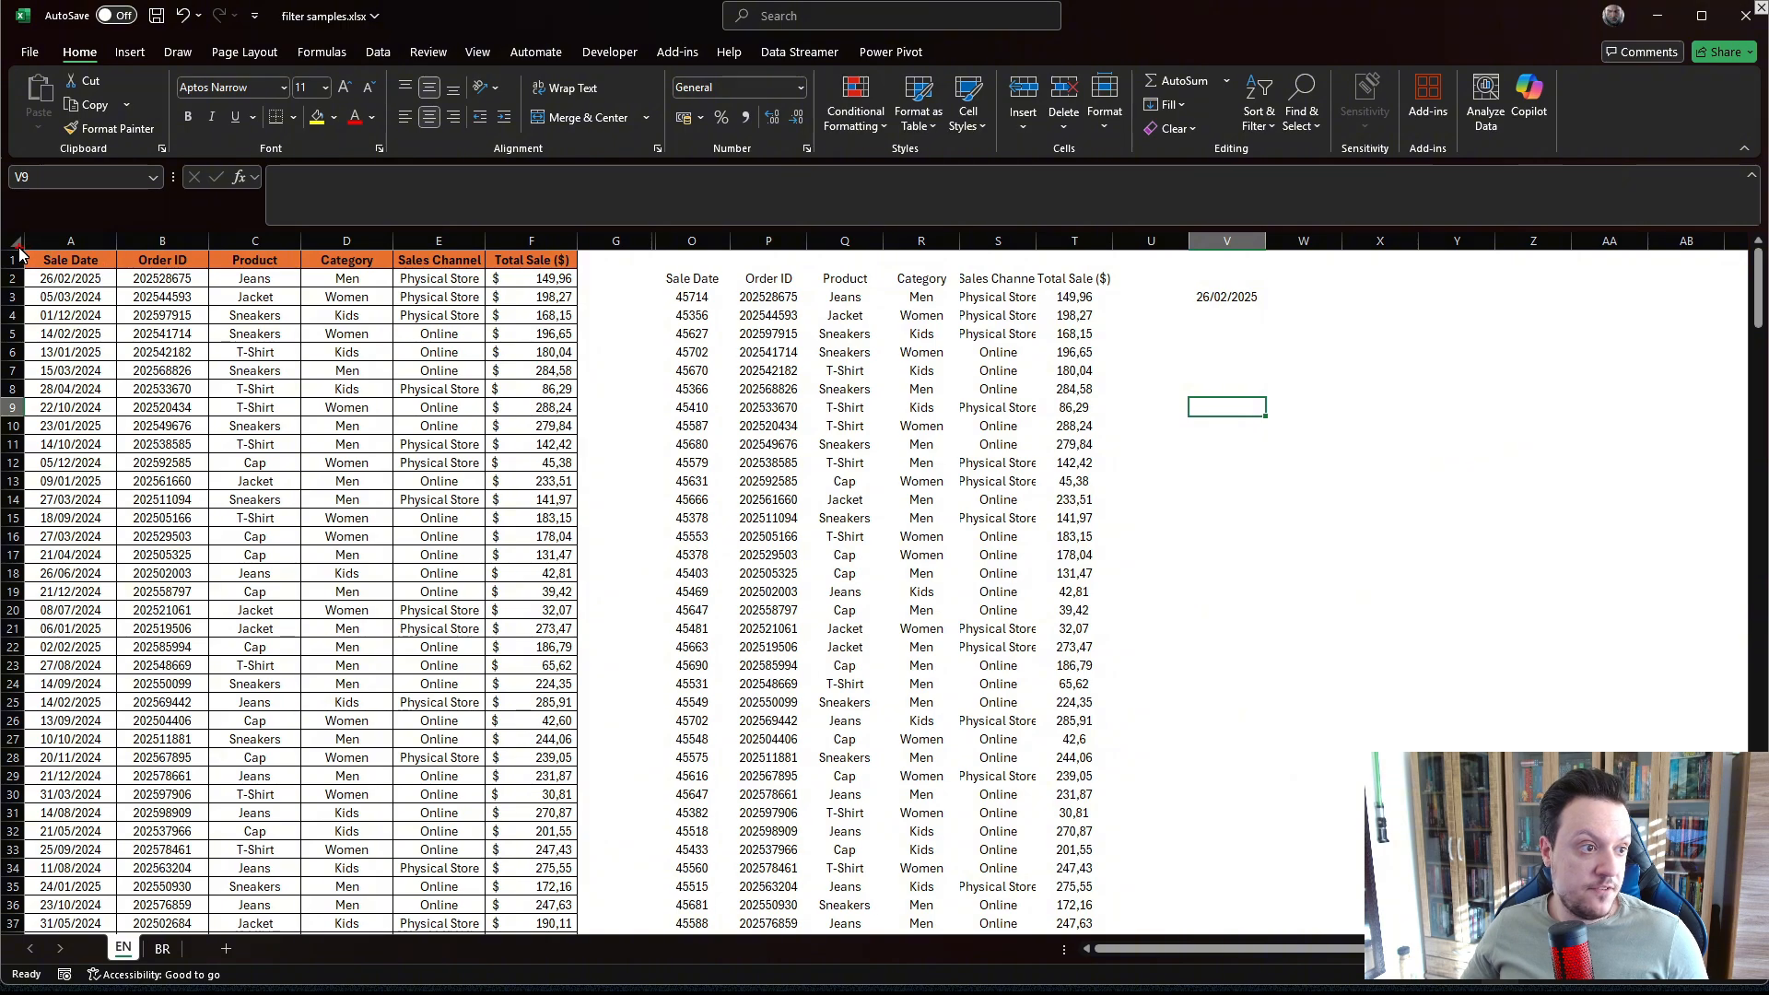
{"action": "mouse_move", "coordinate": [48, 272]}
{"action": "left_mouse_down"}
{"action": "mouse_move", "coordinate": [125, 304]}
{"action": "mouse_move", "coordinate": [118, 288]}
{"action": "mouse_move", "coordinate": [226, 277]}
{"action": "left_mouse_up"}
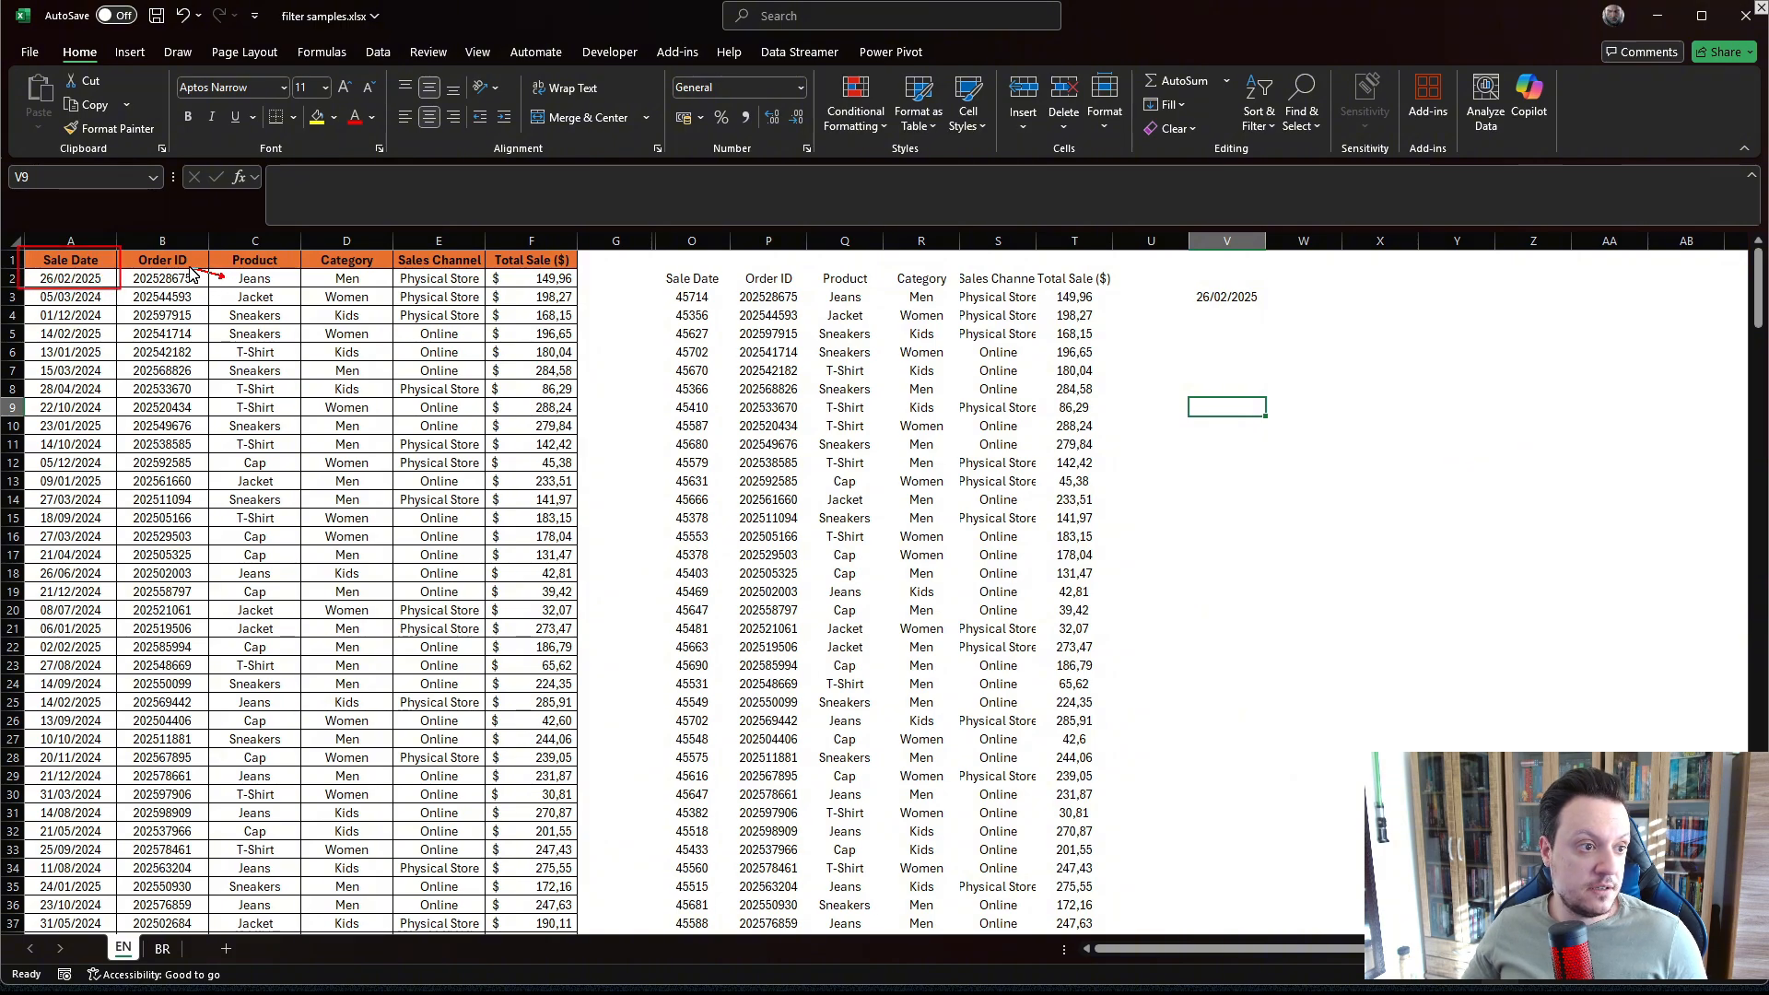
{"action": "left_click_drag", "start_coordinate": [284, 398], "coordinate": [286, 401]}
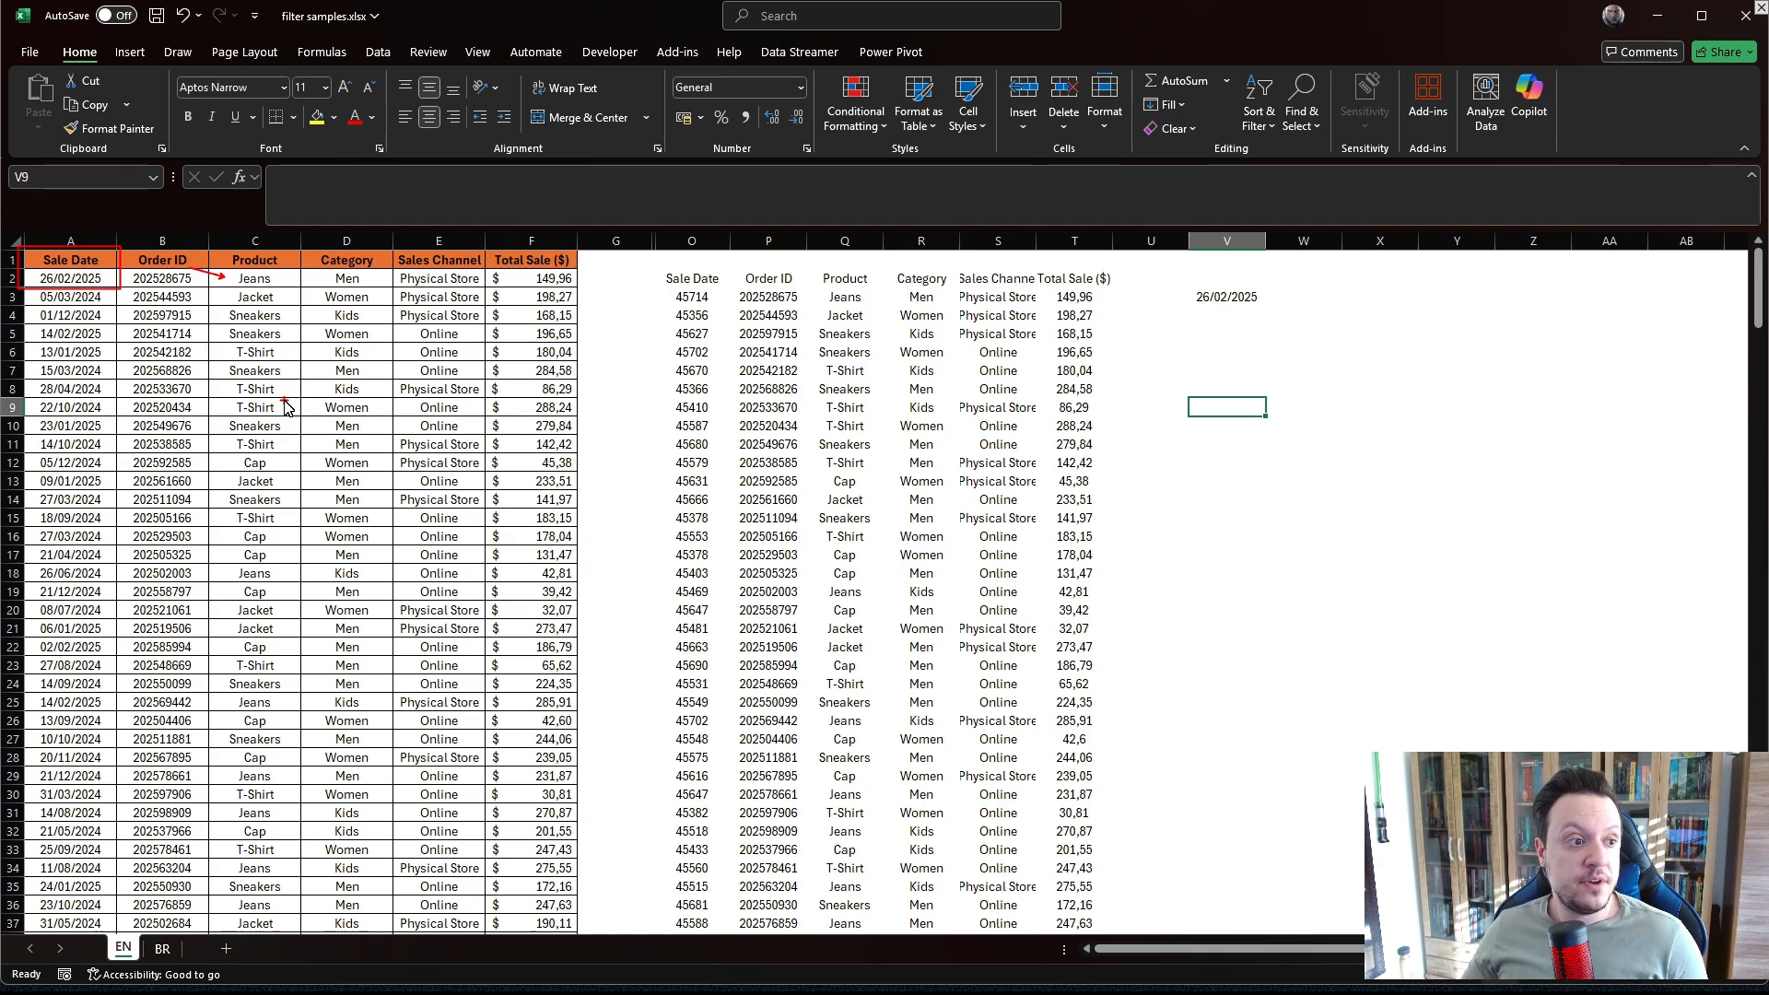
{"action": "key", "text": "Escape"}
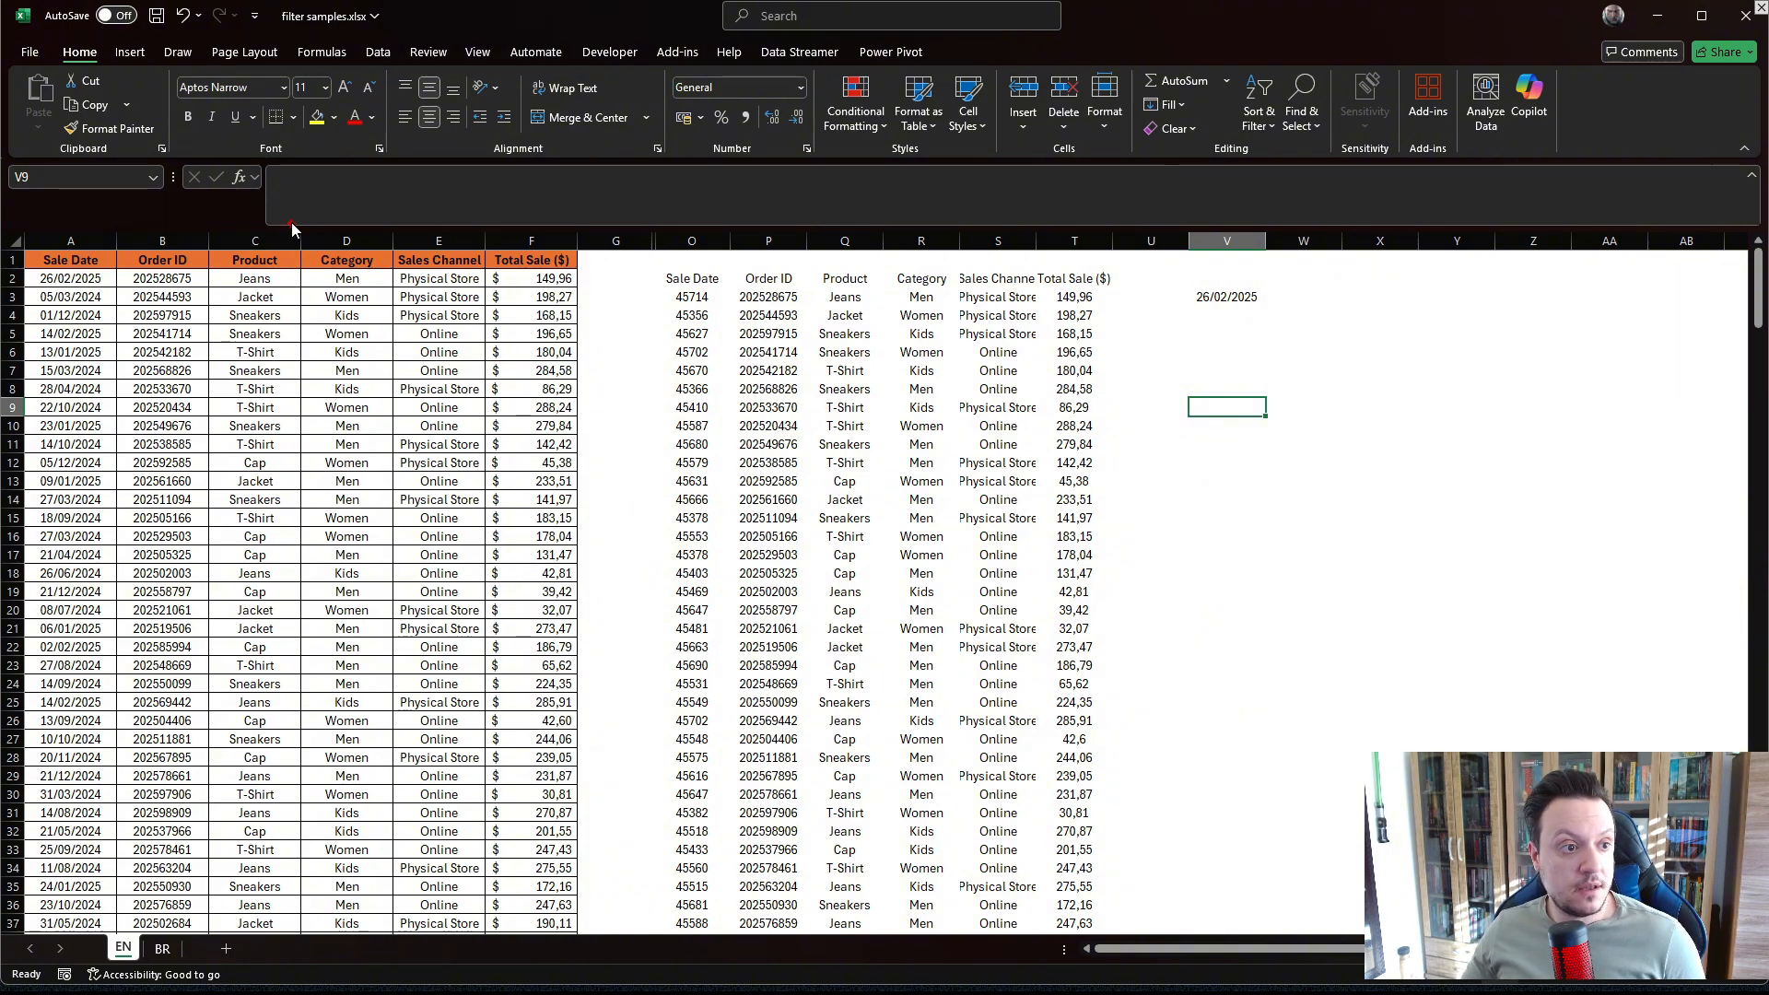
{"action": "mouse_move", "coordinate": [290, 224]}
{"action": "left_mouse_down"}
{"action": "mouse_move", "coordinate": [520, 479]}
{"action": "mouse_move", "coordinate": [594, 682]}
{"action": "mouse_move", "coordinate": [593, 843]}
{"action": "left_mouse_up"}
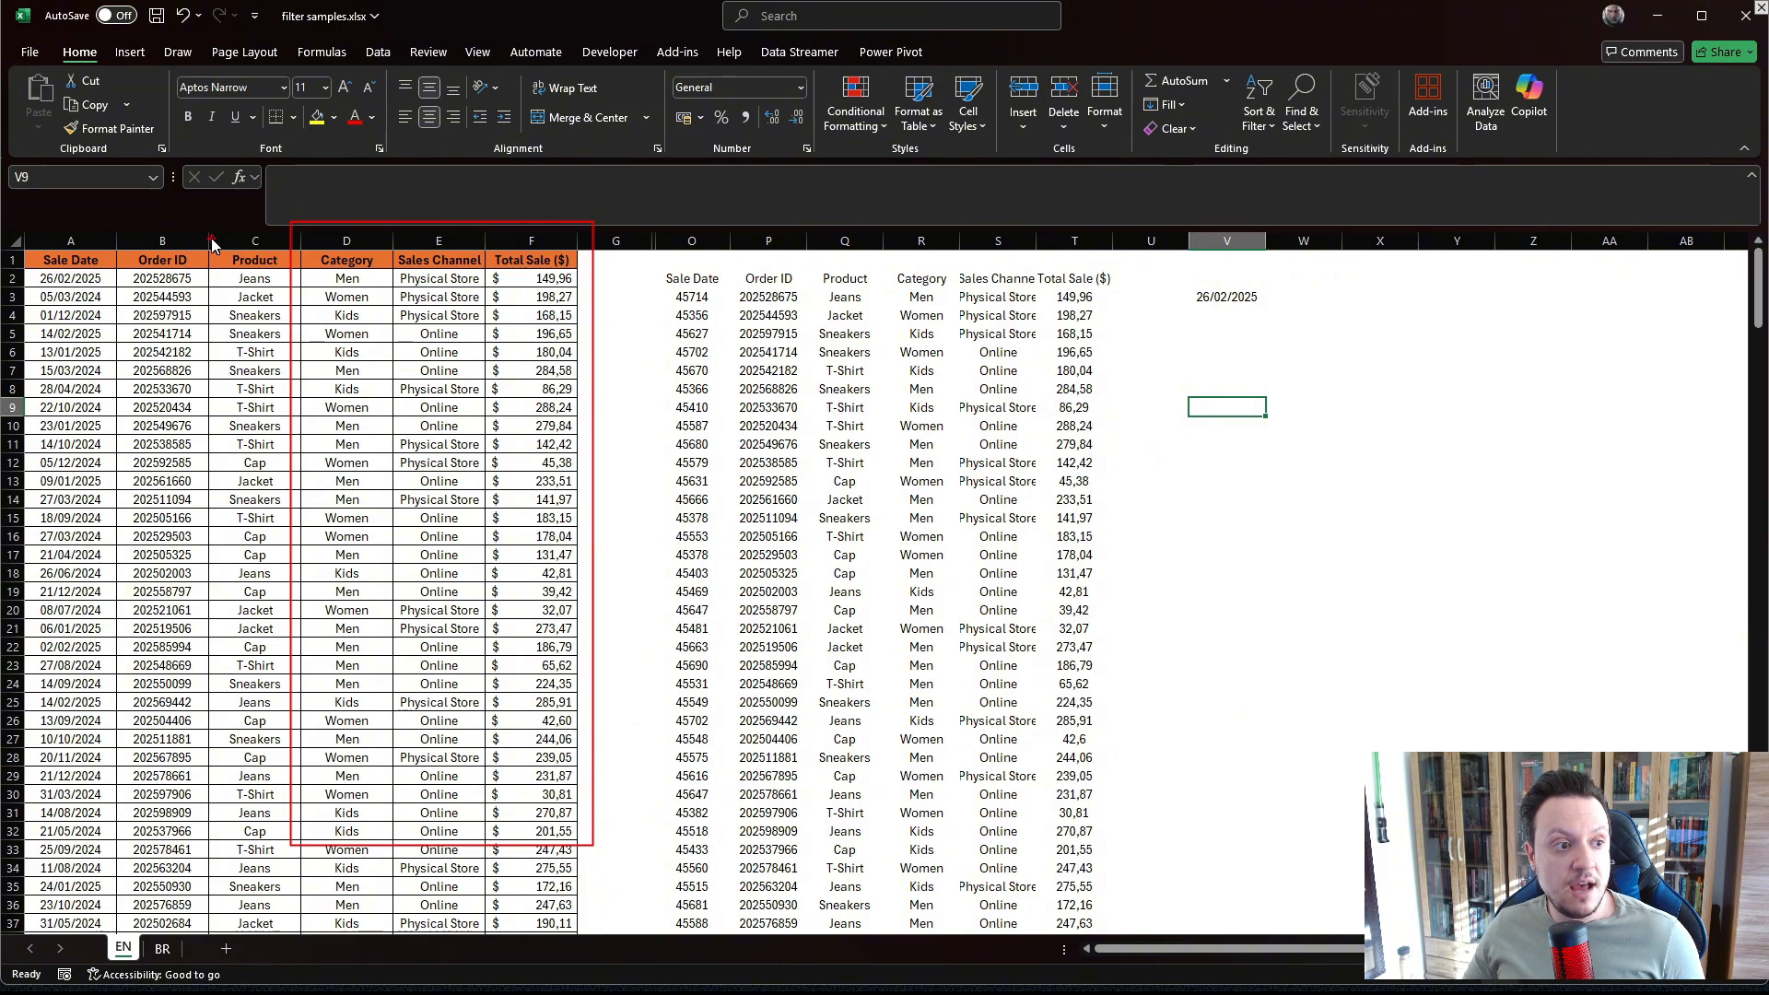
{"action": "mouse_move", "coordinate": [195, 224]}
{"action": "left_mouse_down"}
{"action": "mouse_move", "coordinate": [230, 329]}
{"action": "mouse_move", "coordinate": [295, 406]}
{"action": "left_mouse_up"}
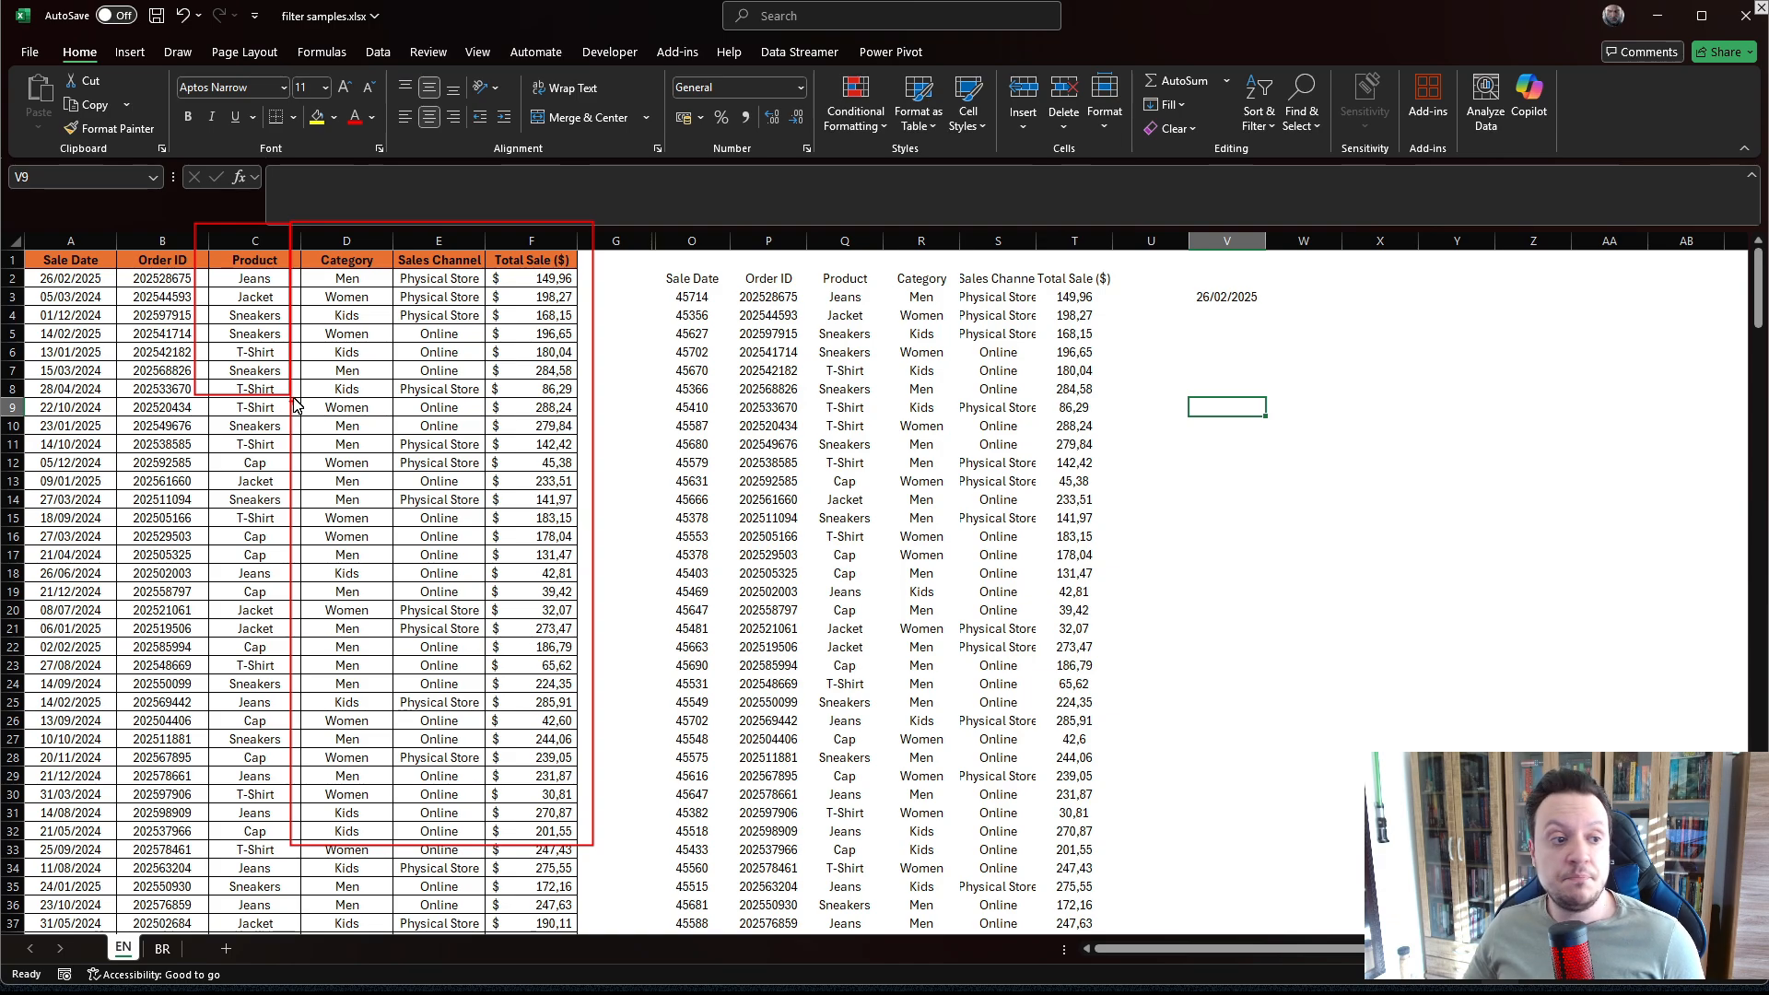
{"action": "left_click_drag", "start_coordinate": [417, 251], "coordinate": [291, 424]}
{"action": "left_click_drag", "start_coordinate": [242, 238], "coordinate": [442, 534]}
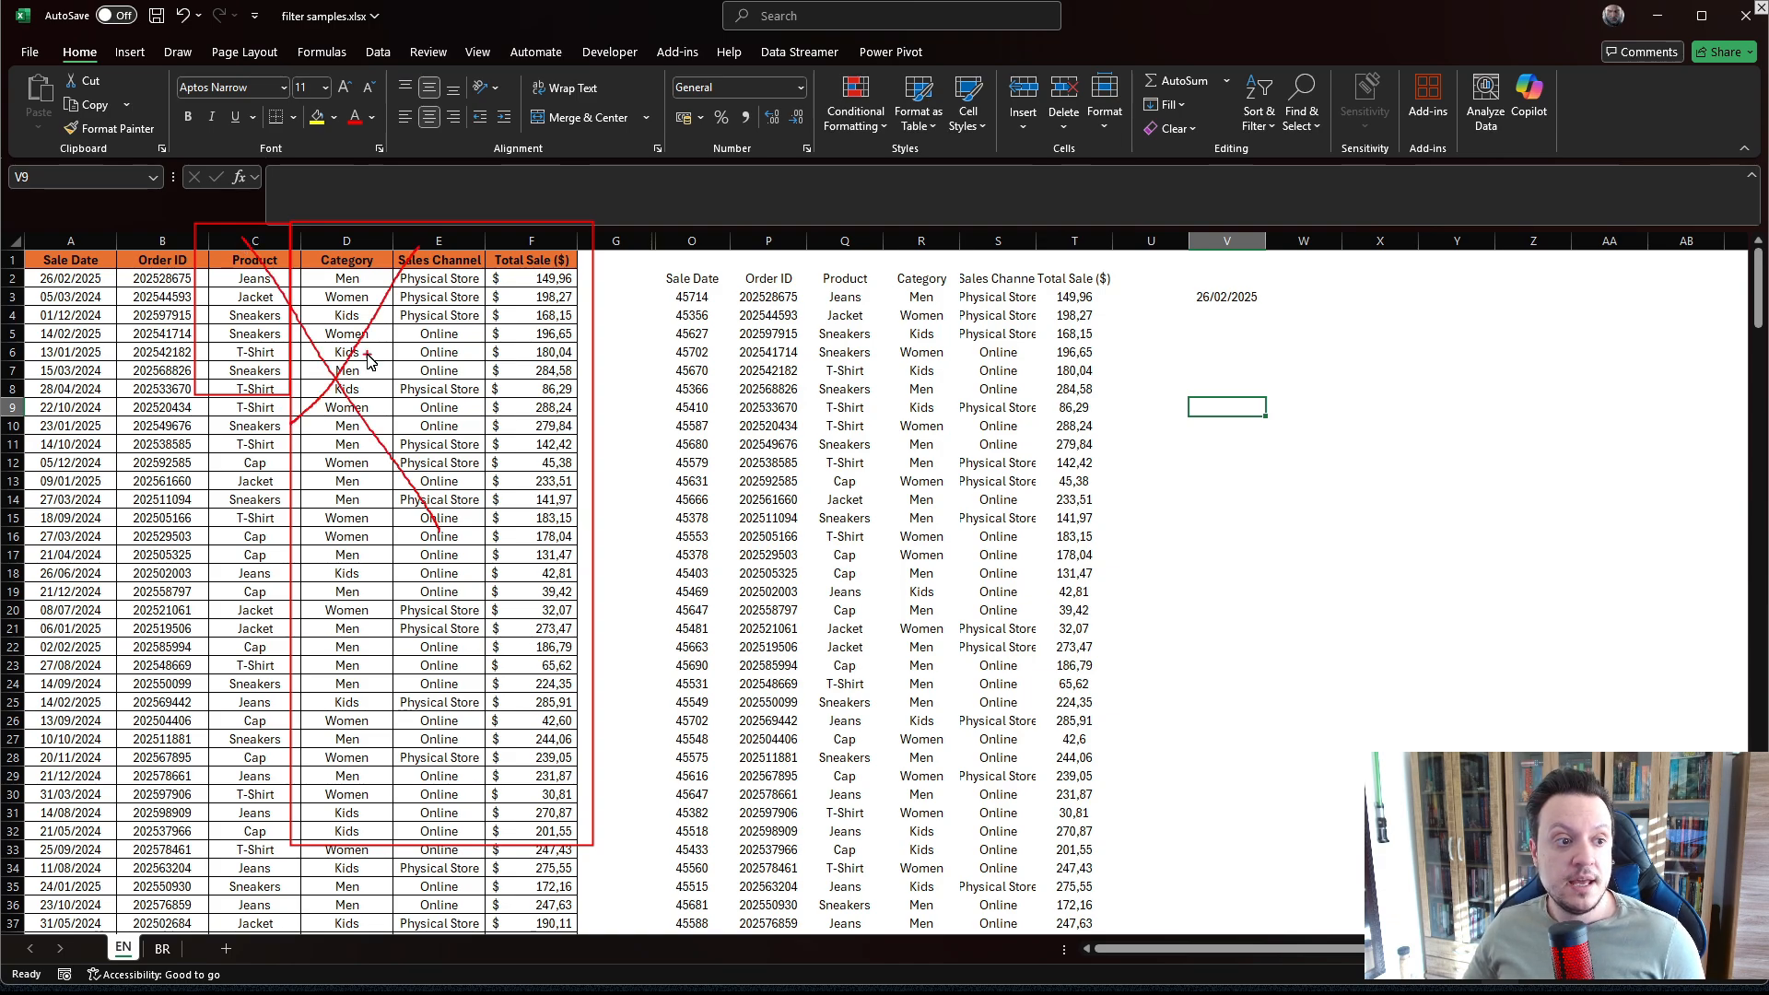
{"action": "mouse_move", "coordinate": [126, 234]}
{"action": "left_mouse_down"}
{"action": "mouse_move", "coordinate": [10, 272]}
{"action": "mouse_move", "coordinate": [534, 460]}
{"action": "mouse_move", "coordinate": [322, 219]}
{"action": "mouse_move", "coordinate": [79, 249]}
{"action": "left_mouse_up"}
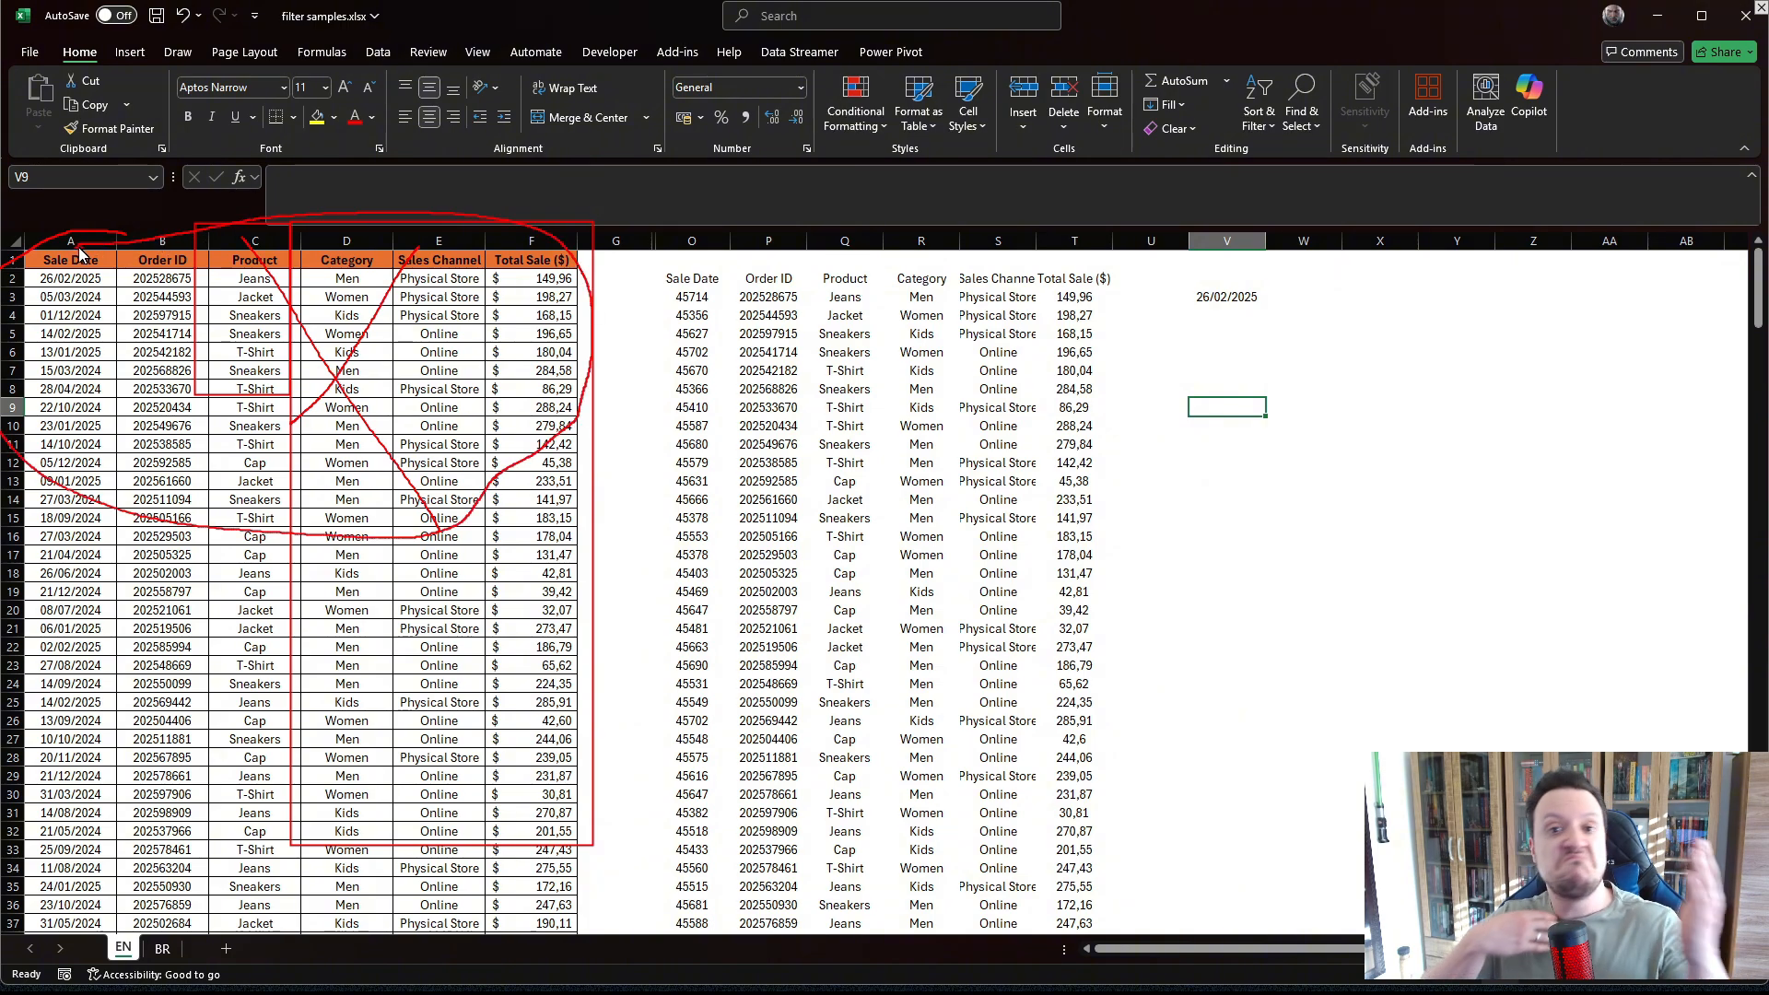